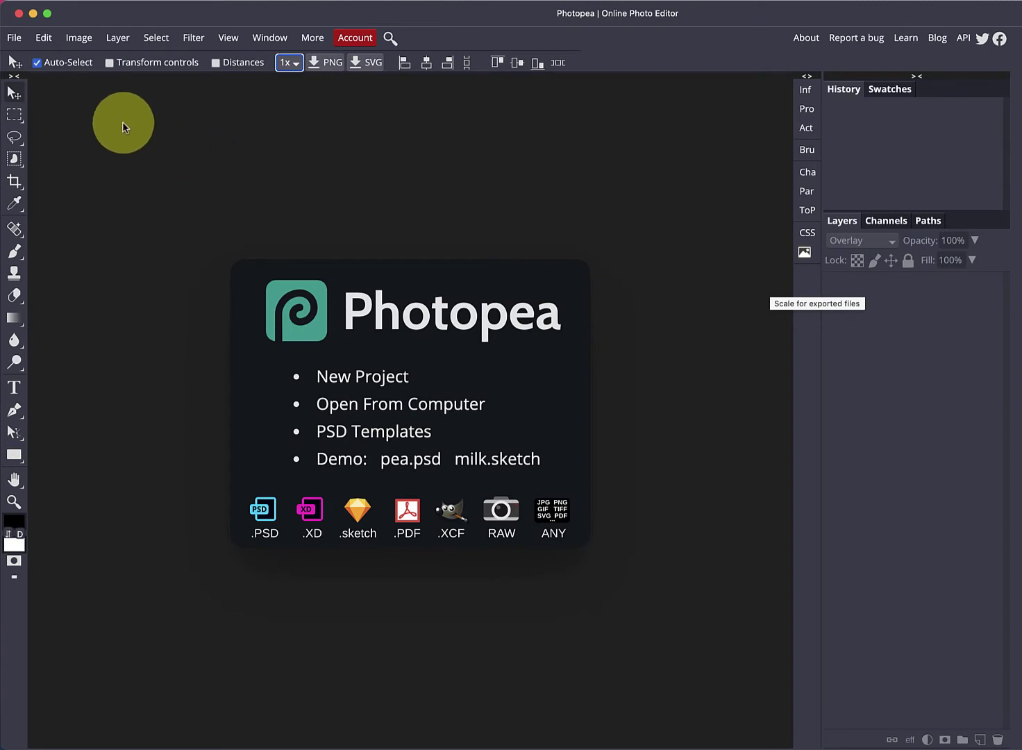
Open IMG_8486.psd from the Downloads folder.
left_click(14, 38)
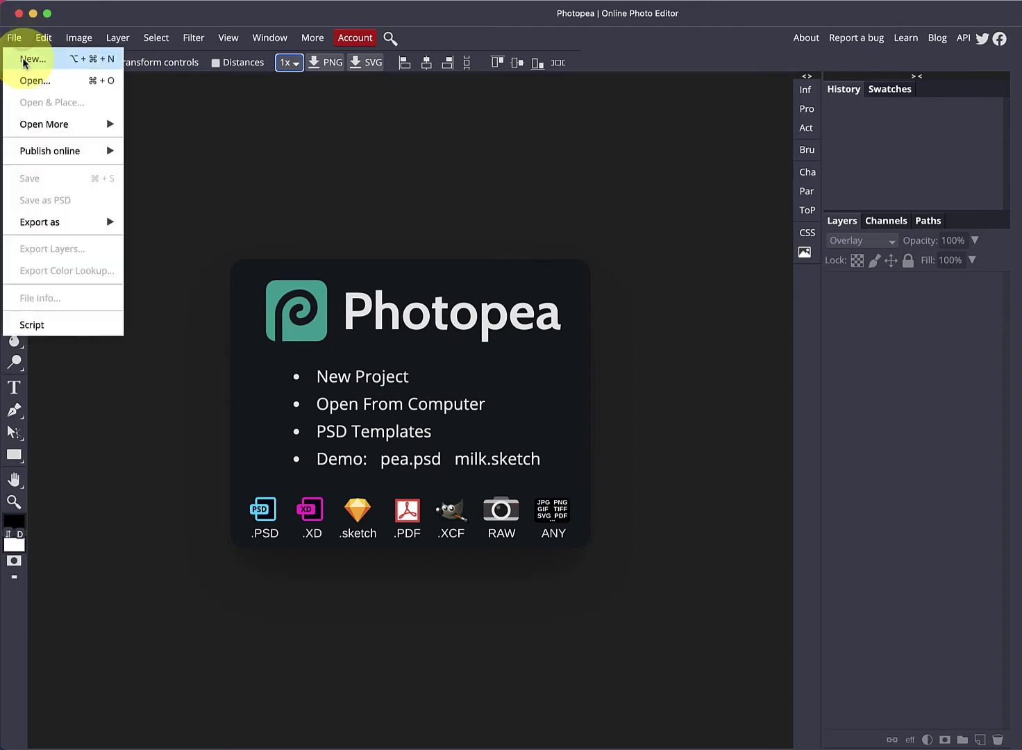
left_click(28, 79)
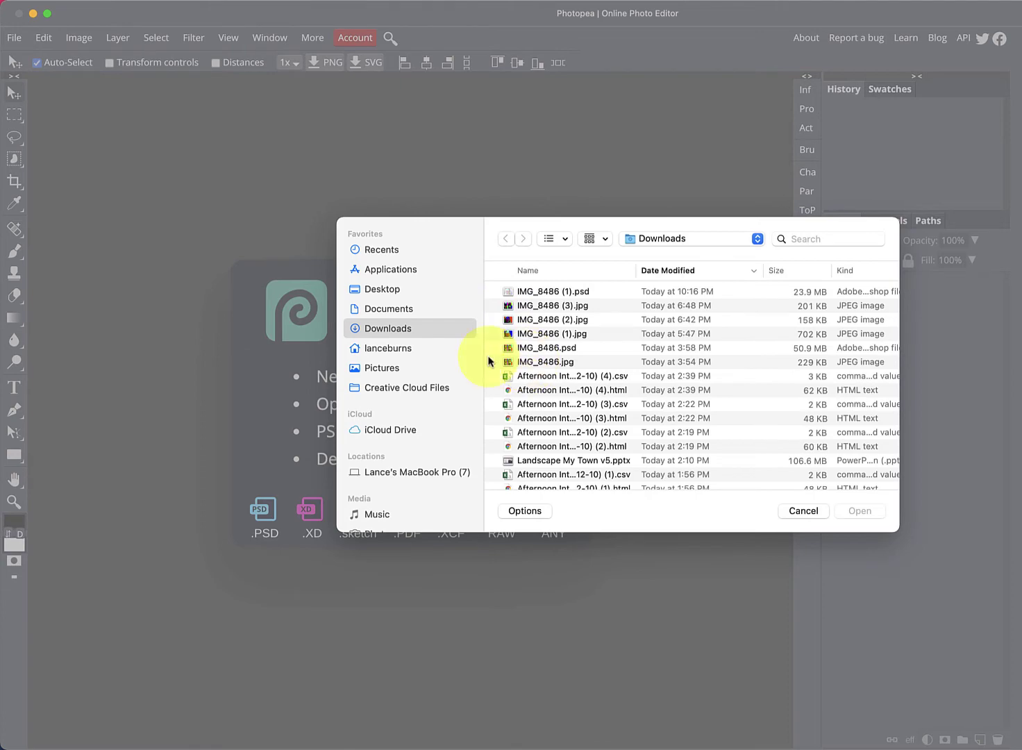
double_click(545, 347)
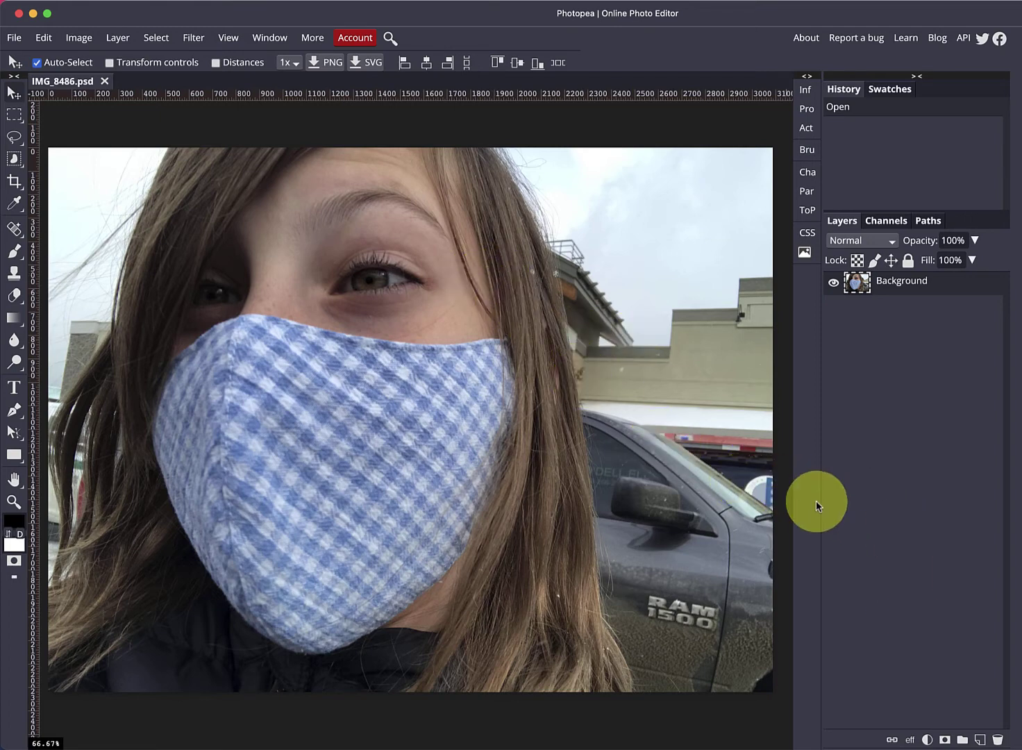
Add a raster mask to the Background layer and ready the Brush tool with black (000000) as foreground colour.
left_click(945, 740)
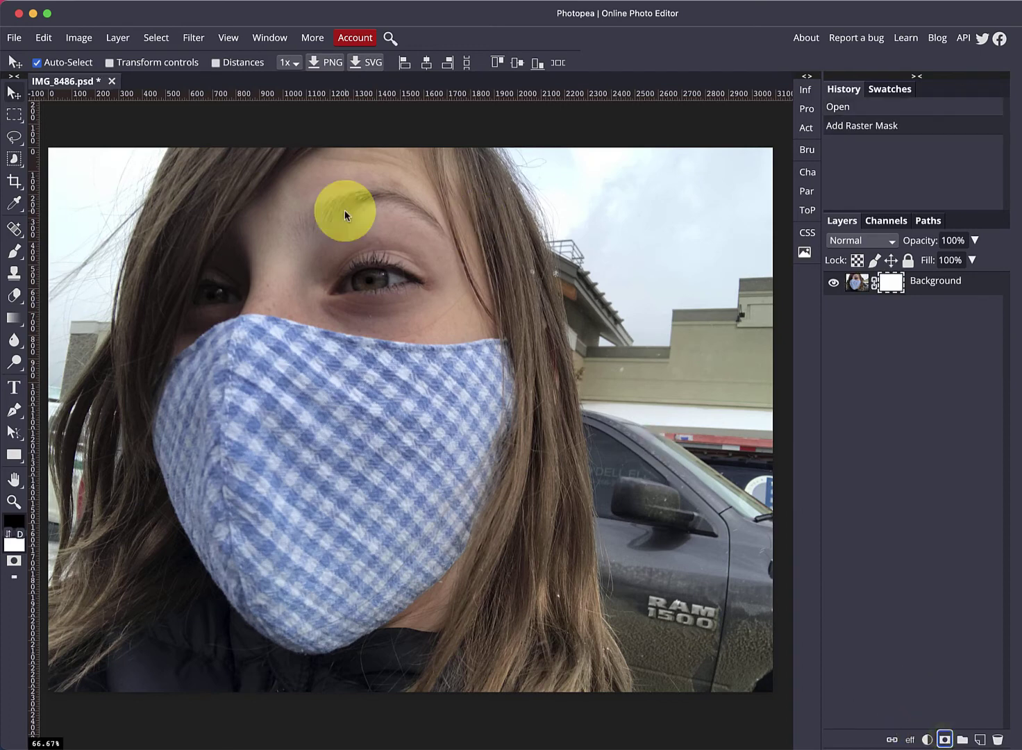
key("b")
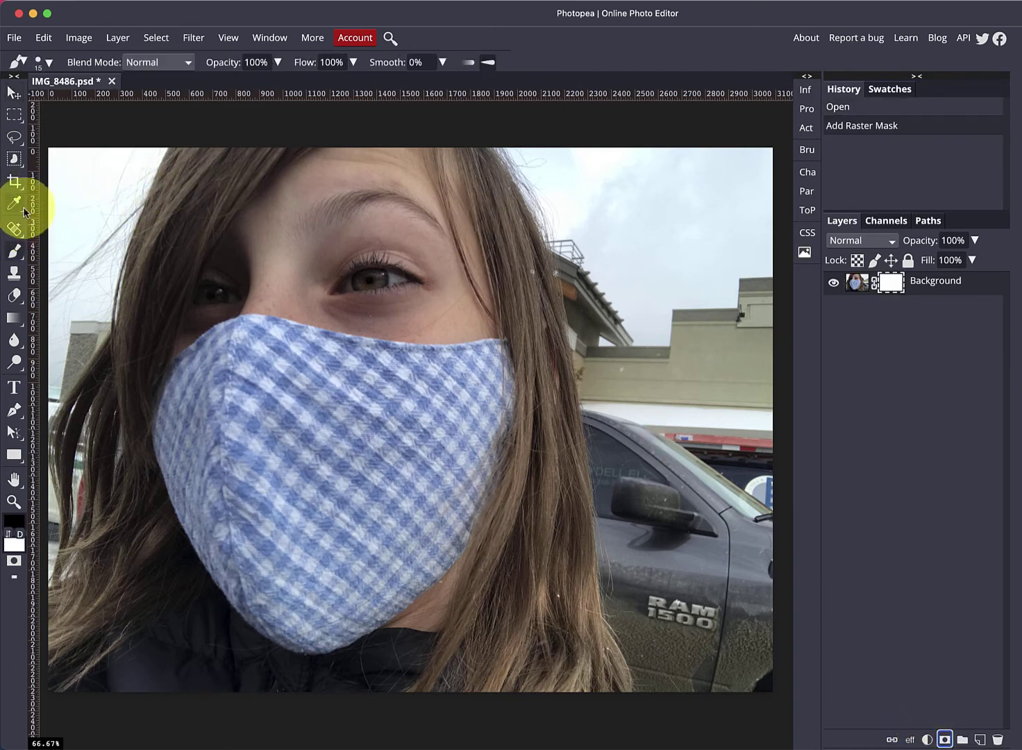
key("shift+b")
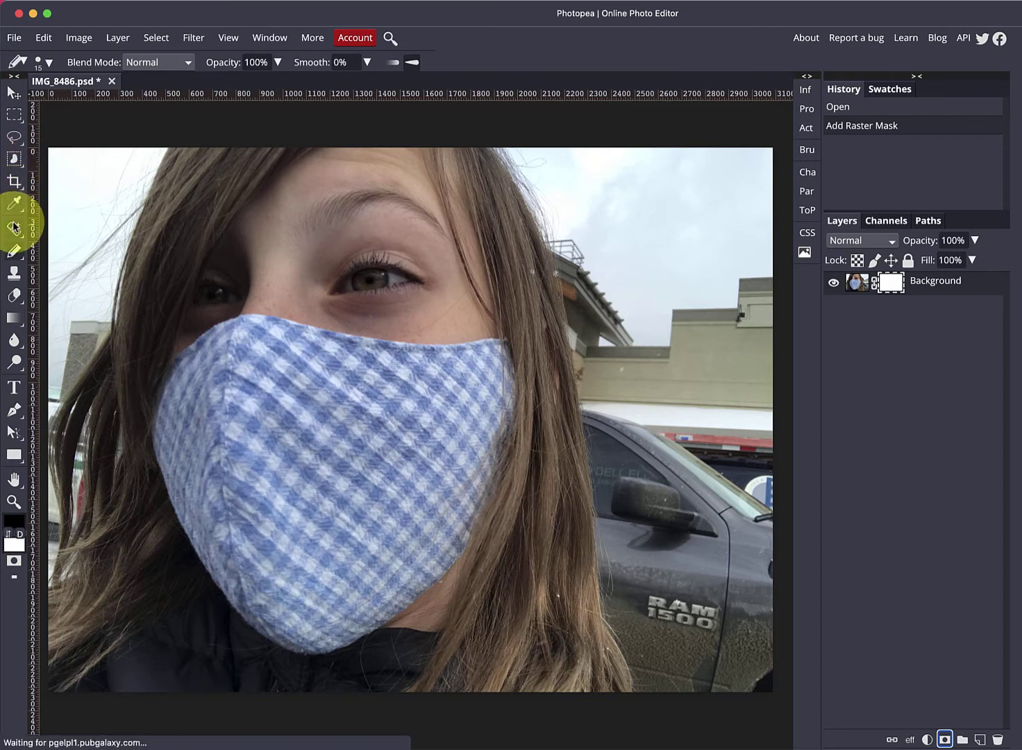
right_click(24, 253)
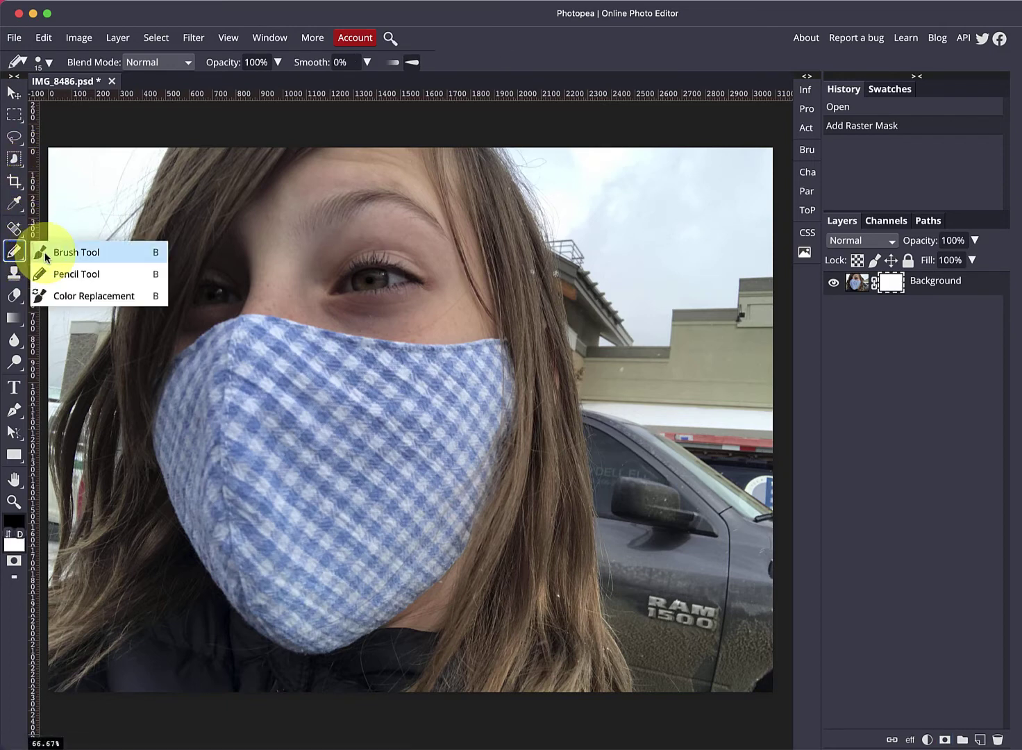
left_click(46, 257)
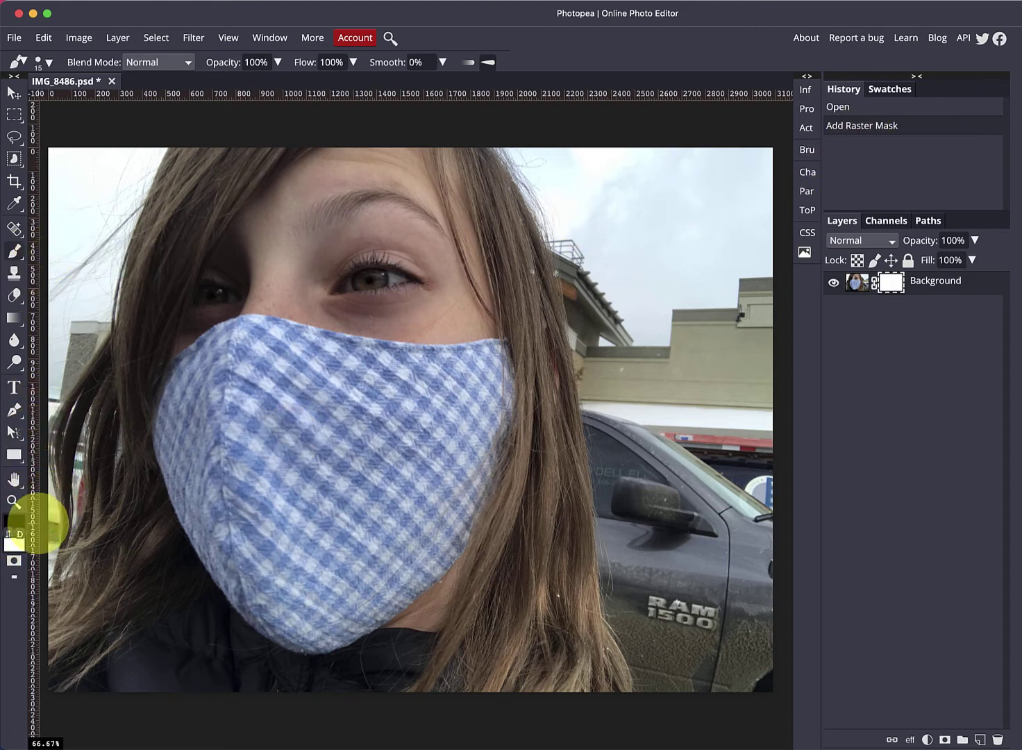
left_click(14, 520)
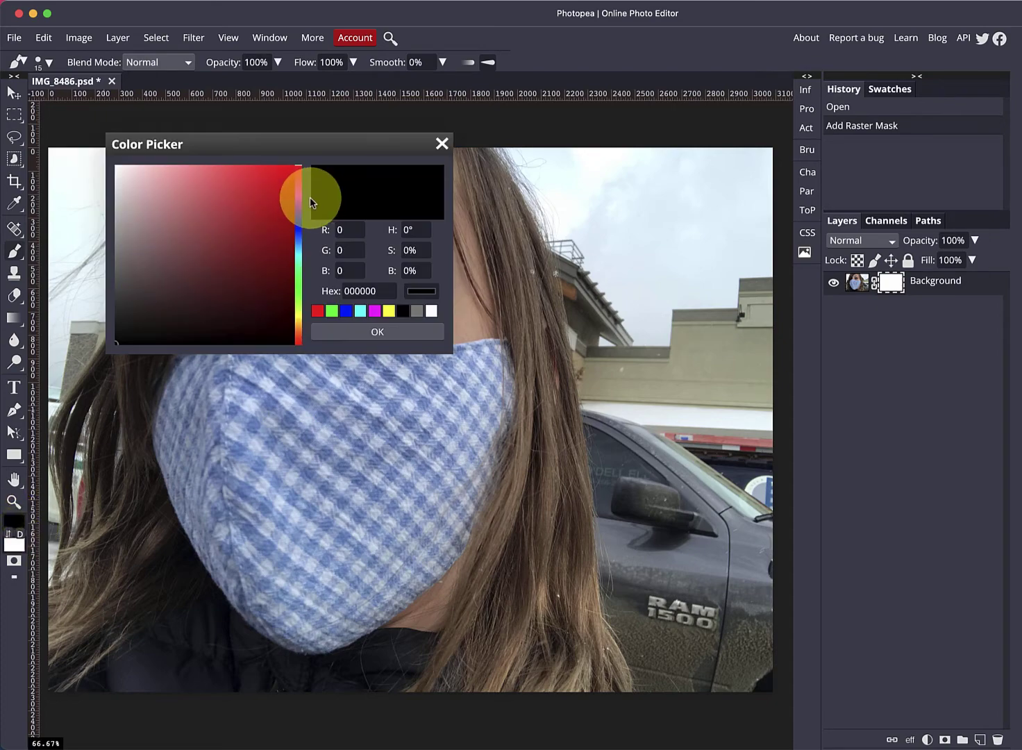
left_click(360, 329)
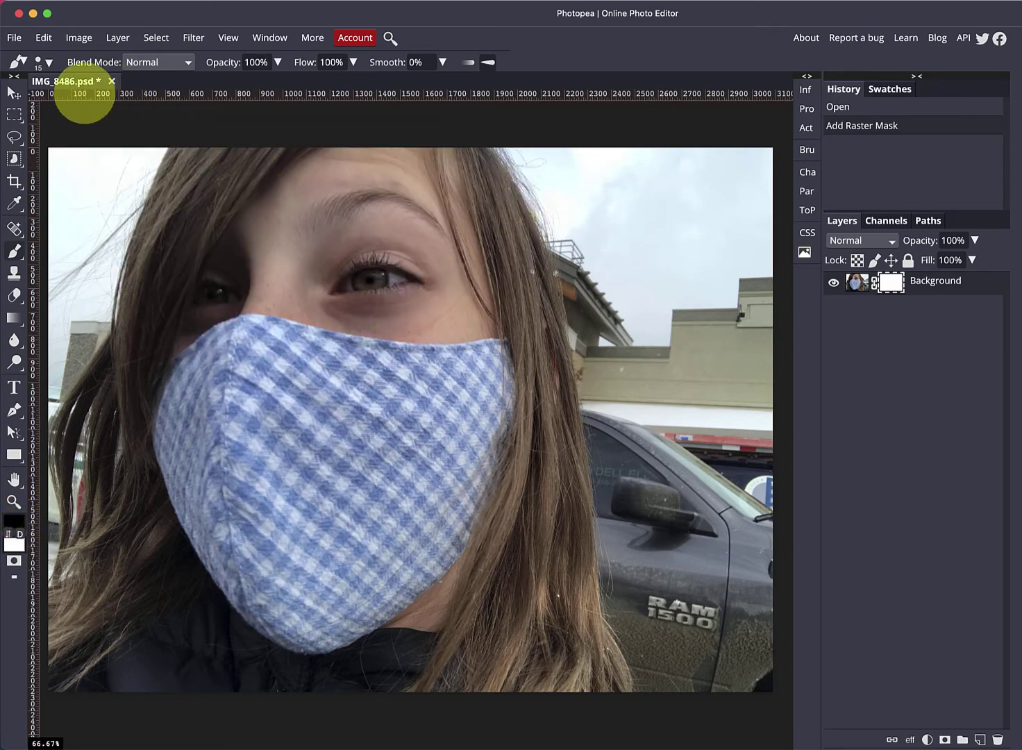
Set the brush to 692 px with 25% hardness and paint the sky, building and truck right of the girl out of the mask.
left_click(49, 64)
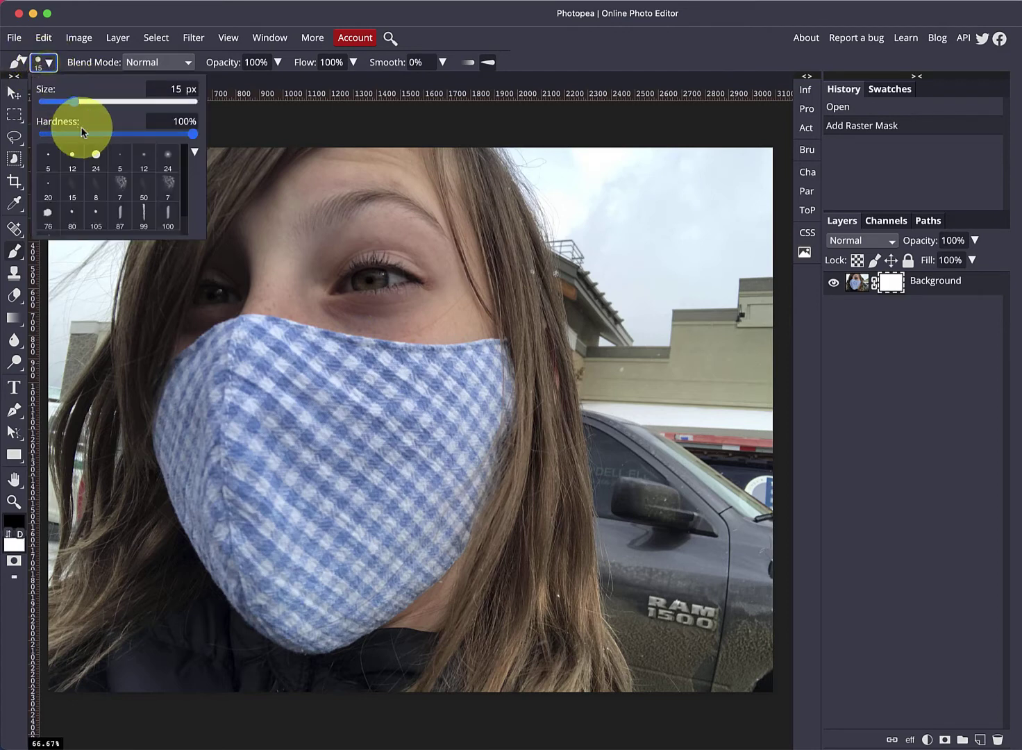
mouse_move(85, 132)
left_mouse_down()
mouse_move(102, 136)
mouse_move(81, 136)
mouse_move(114, 104)
mouse_move(172, 102)
left_mouse_up()
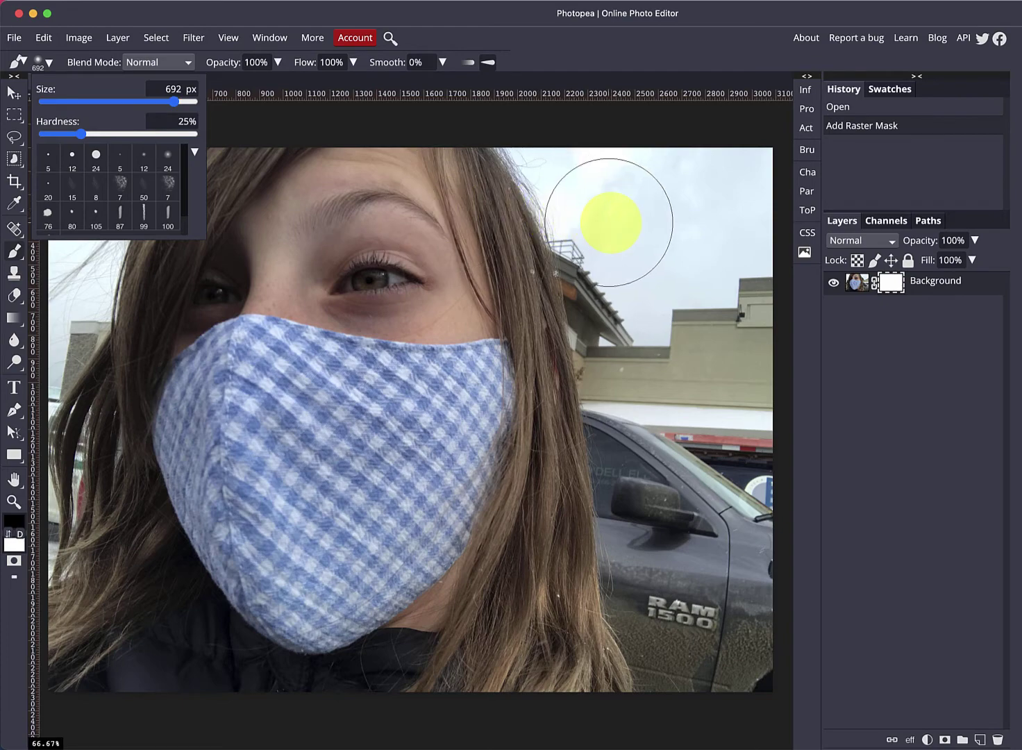
left_click(644, 221)
mouse_move(643, 221)
left_mouse_down()
mouse_move(701, 158)
mouse_move(739, 170)
mouse_move(701, 174)
mouse_move(598, 149)
mouse_move(609, 191)
mouse_move(584, 156)
mouse_move(629, 203)
mouse_move(695, 343)
mouse_move(760, 385)
mouse_move(780, 557)
mouse_move(754, 458)
mouse_move(752, 230)
mouse_move(743, 217)
mouse_move(750, 636)
mouse_move(717, 662)
mouse_move(699, 601)
mouse_move(701, 373)
mouse_move(686, 298)
mouse_move(689, 308)
mouse_move(654, 258)
left_mouse_up()
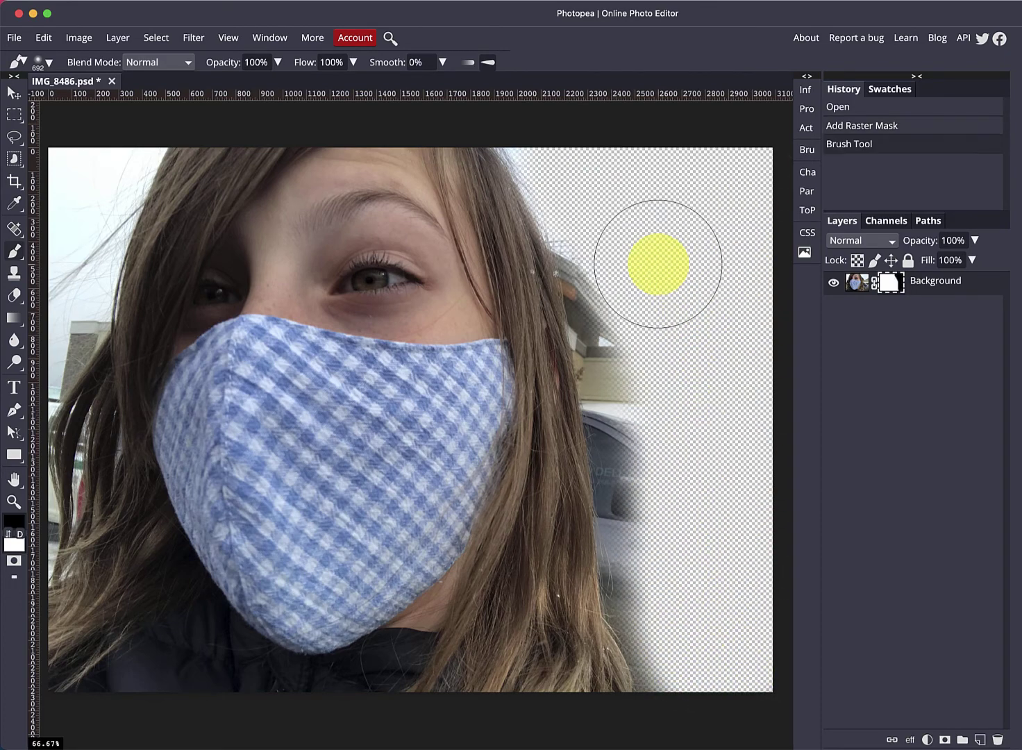
Paint out the remaining background along the right side of the hair, using a 175 px brush near the hair and 350 px for leftovers.
key("p")
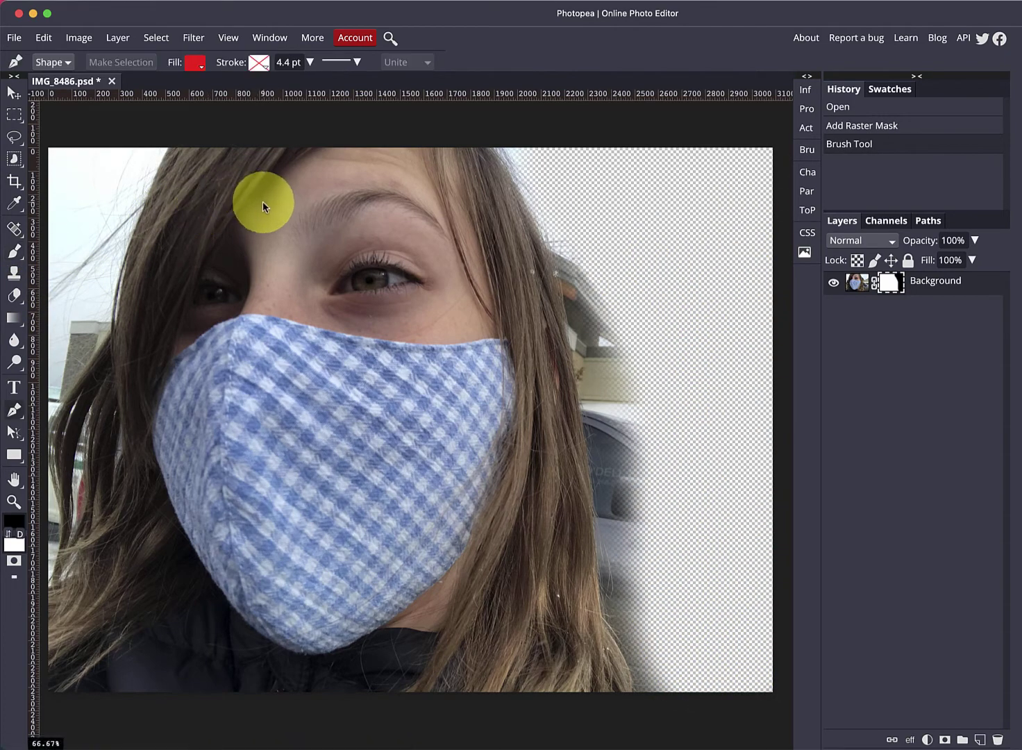
key("b")
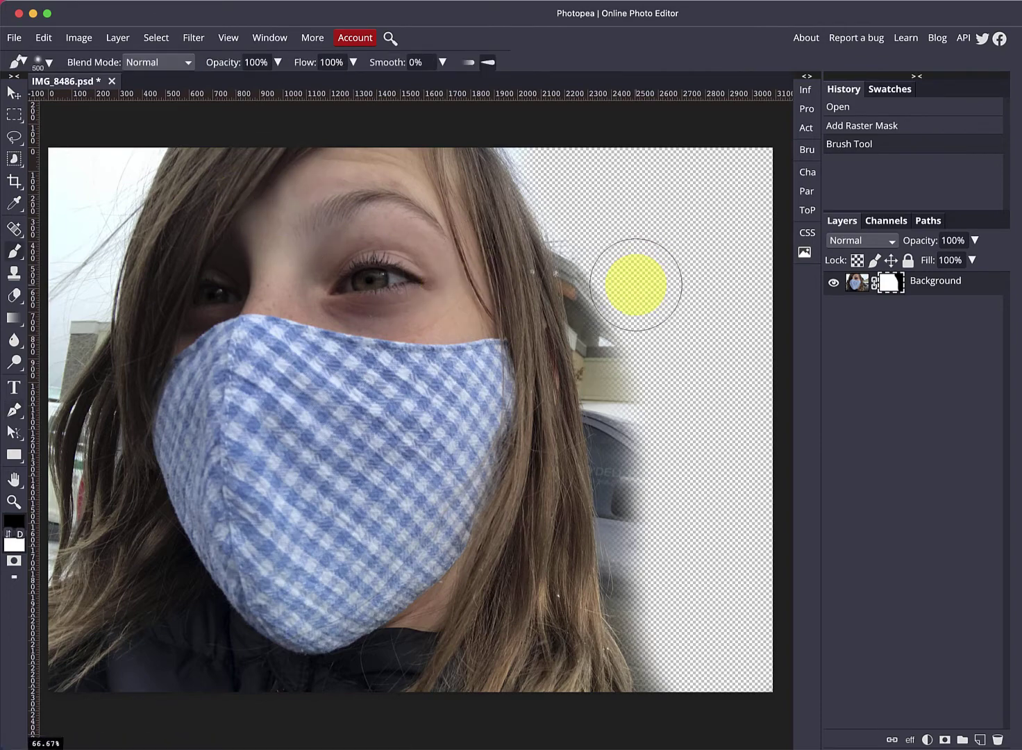
key("bracketleft")
key("bracketleft")
key("bracketleft")
key("bracketleft")
key("bracketleft")
mouse_move(562, 248)
left_mouse_down()
mouse_move(611, 315)
mouse_move(583, 344)
mouse_move(609, 468)
left_mouse_up()
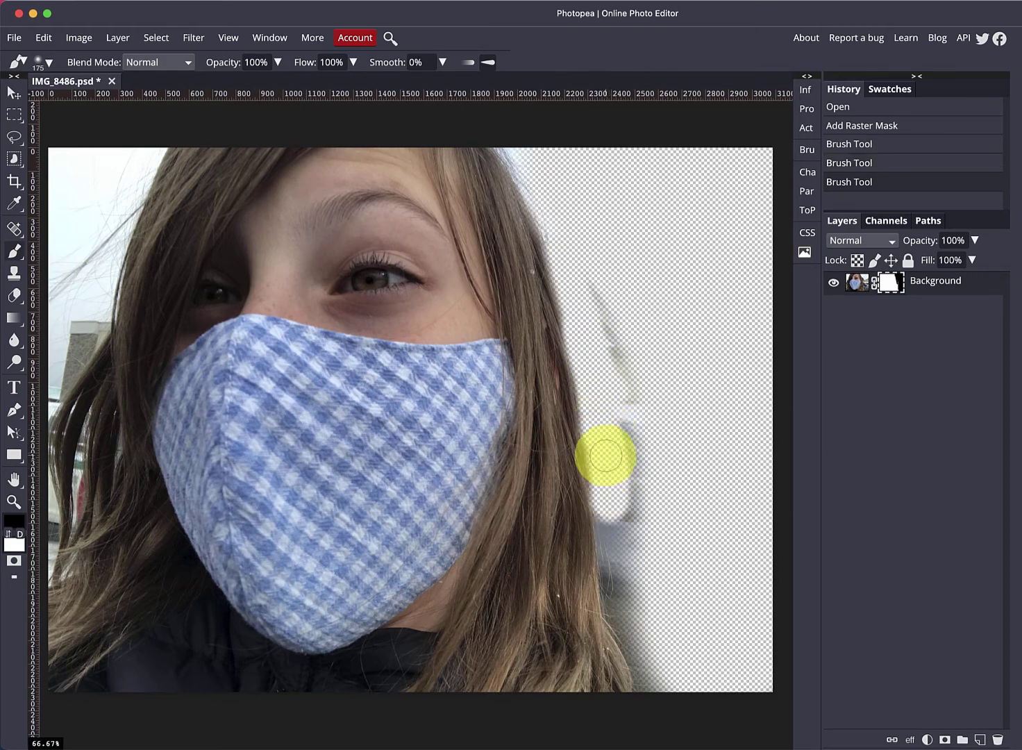
mouse_move(605, 454)
left_mouse_down()
mouse_move(617, 569)
mouse_move(646, 662)
left_mouse_up()
mouse_move(641, 612)
left_mouse_down()
mouse_move(627, 468)
mouse_move(629, 484)
left_mouse_up()
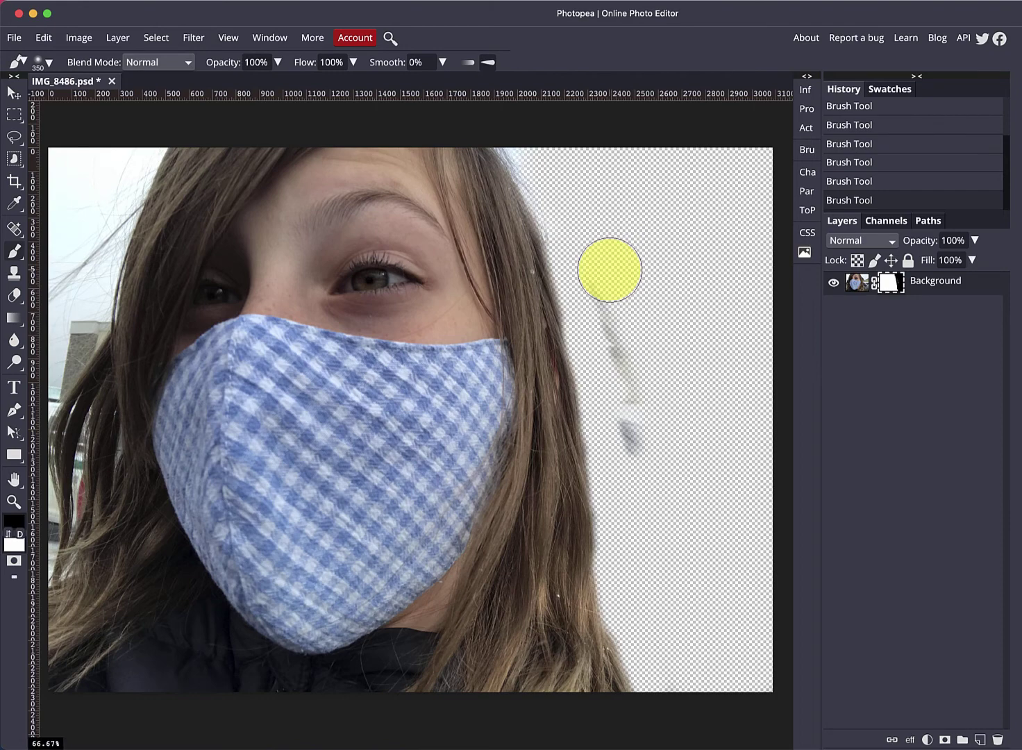
left_click_drag(609, 269, 609, 269)
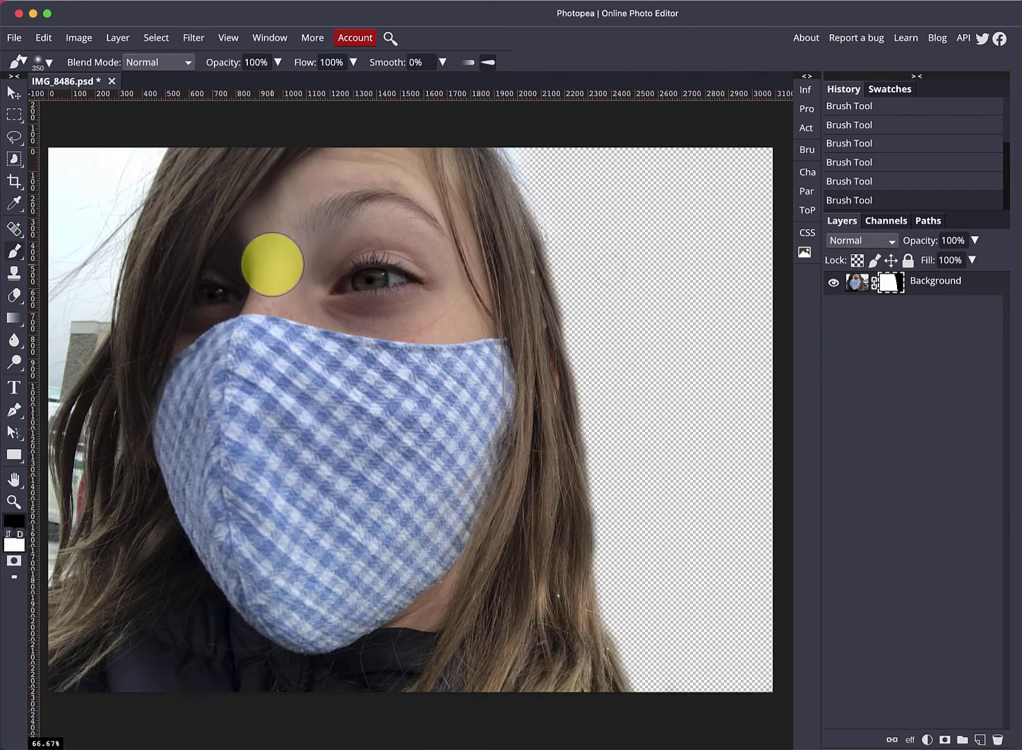
Paint out the upper background left of the girl's hair with the 350 px brush and increase the brush hardness.
mouse_move(60, 294)
left_mouse_down()
mouse_move(69, 183)
mouse_move(103, 146)
mouse_move(120, 145)
mouse_move(64, 303)
mouse_move(24, 365)
left_mouse_up()
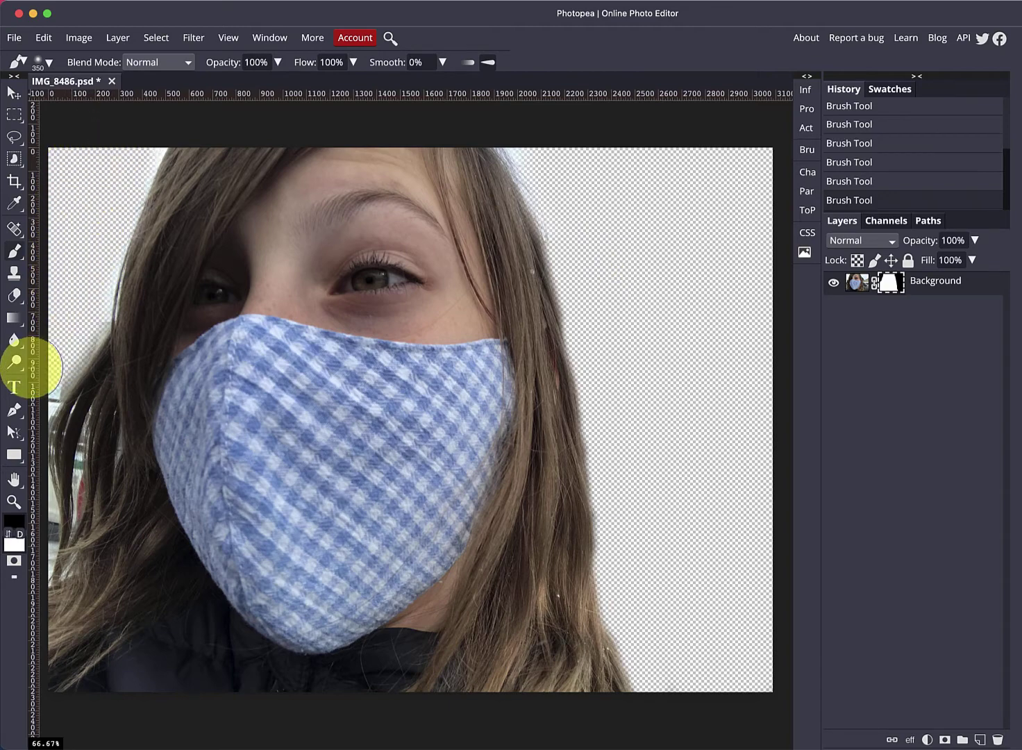
left_click(51, 63)
left_click_drag(117, 139, 144, 137)
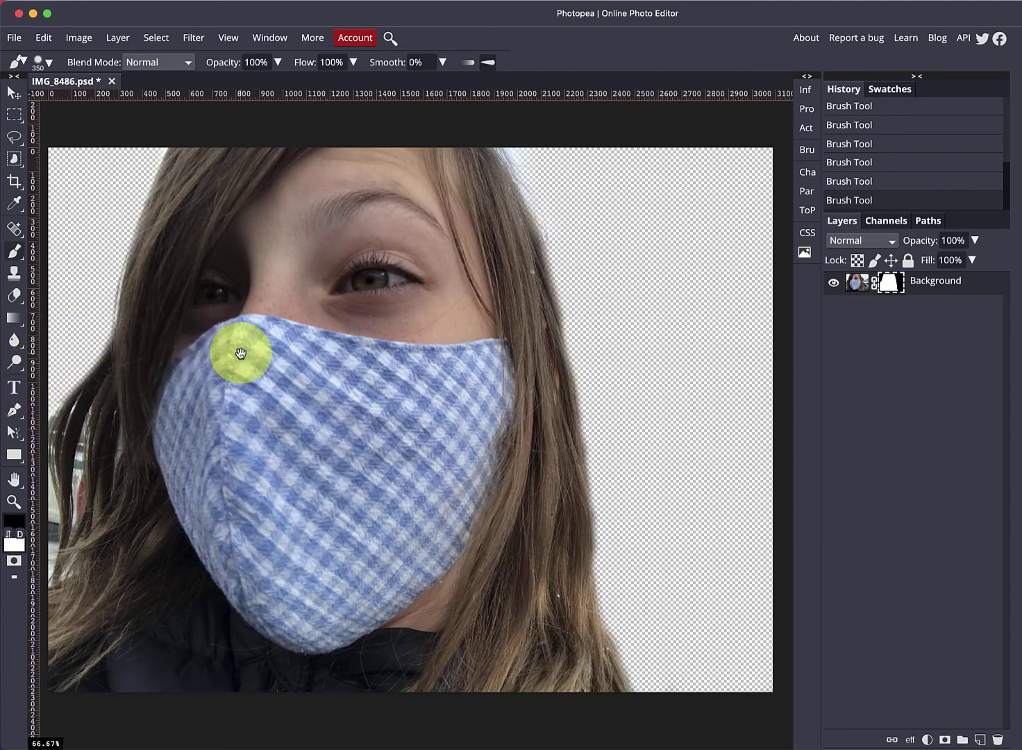
Paint out the leftover background along the photo's left edge beside the hair strands with the 350 px brush.
key("super+minus")
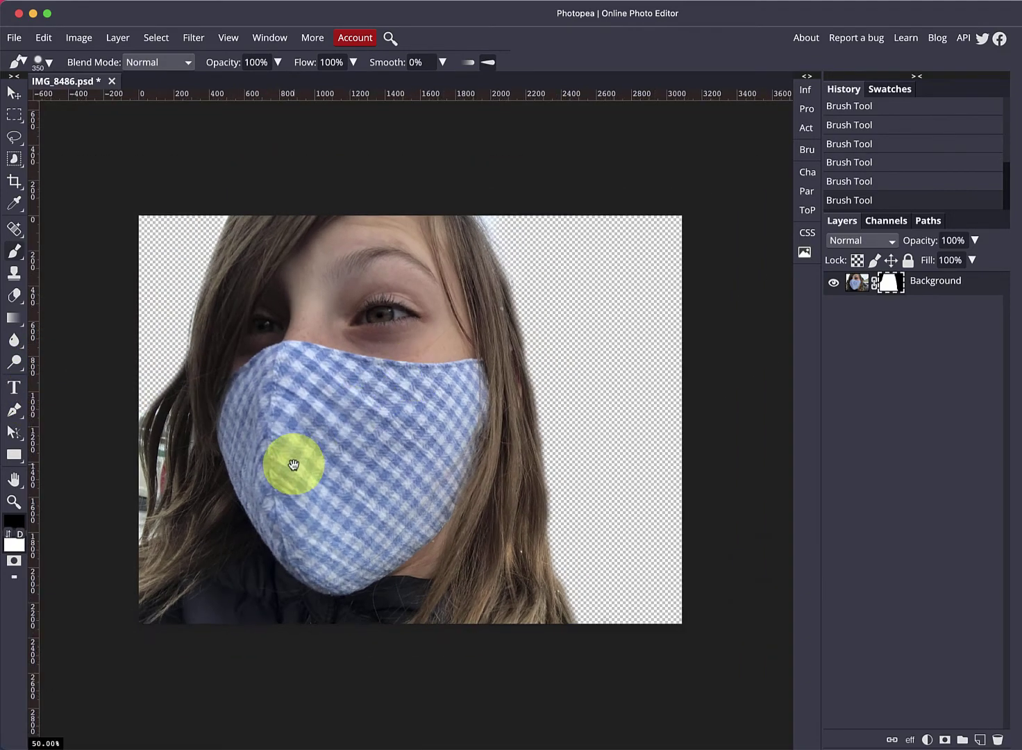
key("super+plus")
key("super+plus")
key("super+plus")
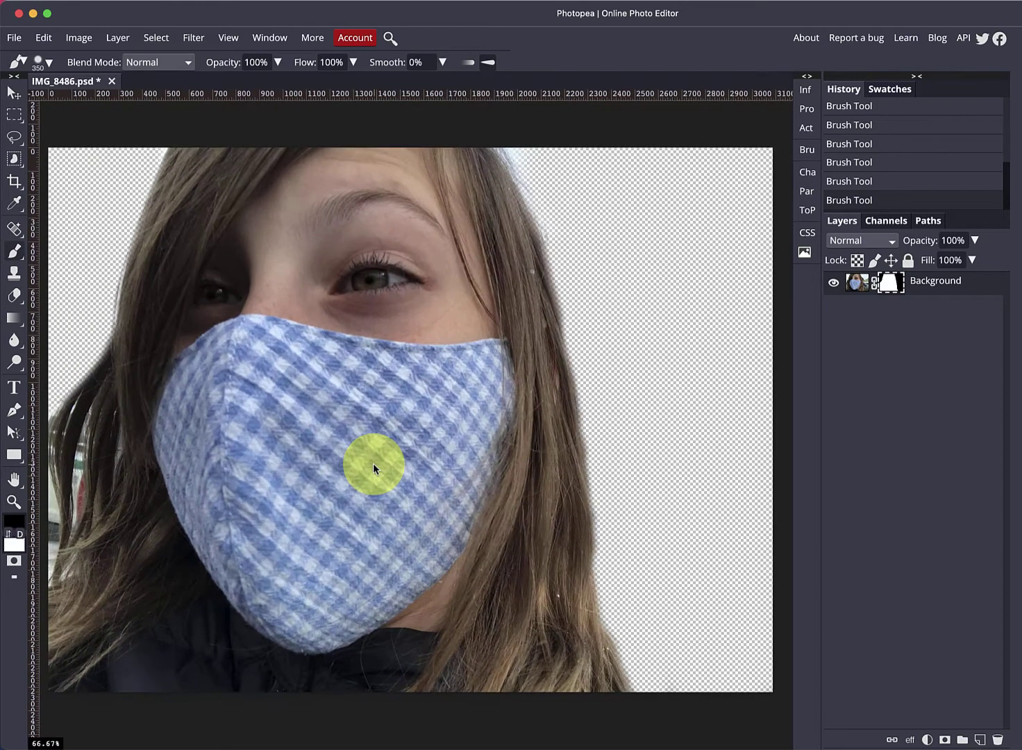
left_click_drag(255, 468, 806, 326)
left_click_drag(548, 375, 726, 372)
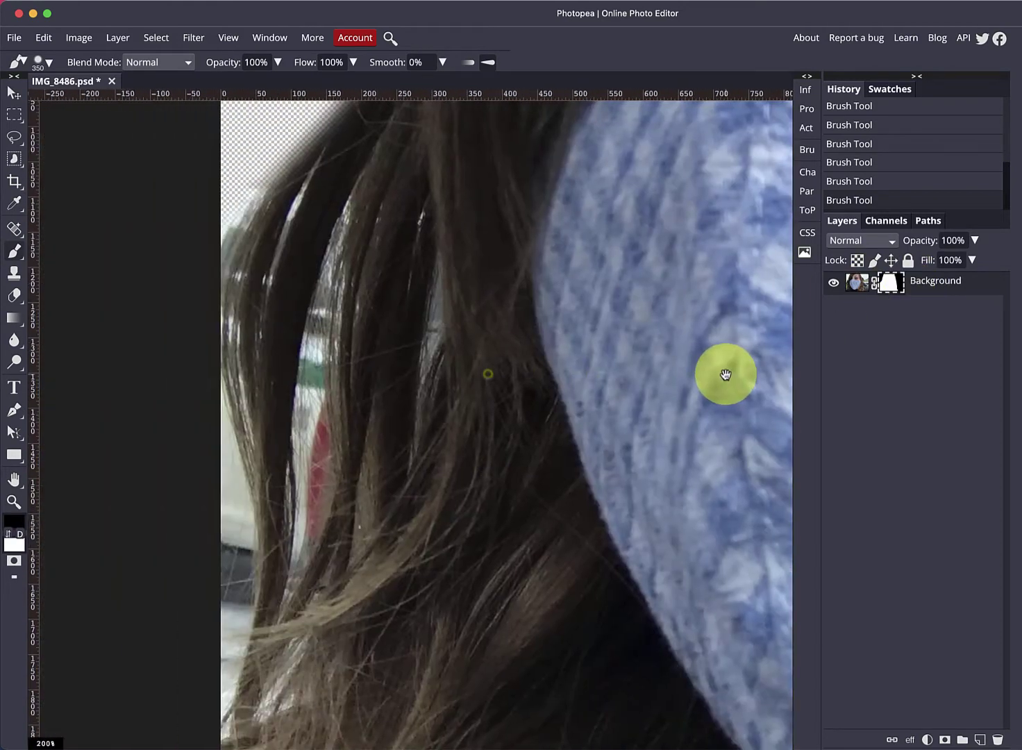
left_click_drag(324, 459, 518, 436)
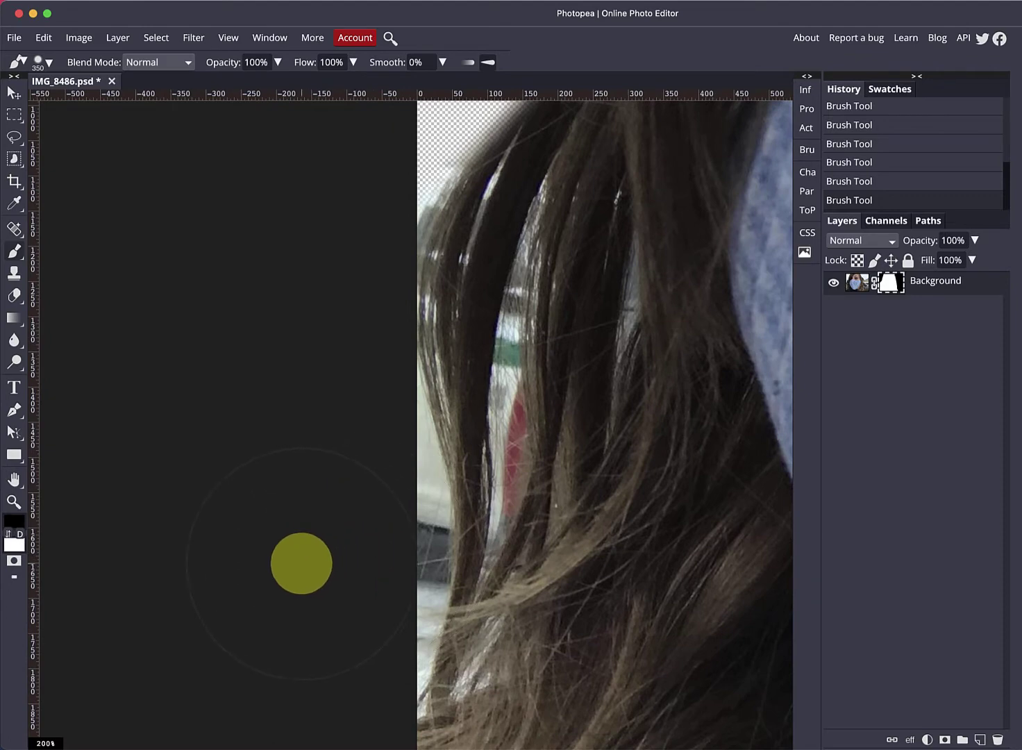
mouse_move(315, 572)
left_mouse_down()
mouse_move(322, 625)
mouse_move(325, 506)
mouse_move(335, 572)
mouse_move(323, 401)
left_mouse_up()
left_click_drag(411, 283, 287, 718)
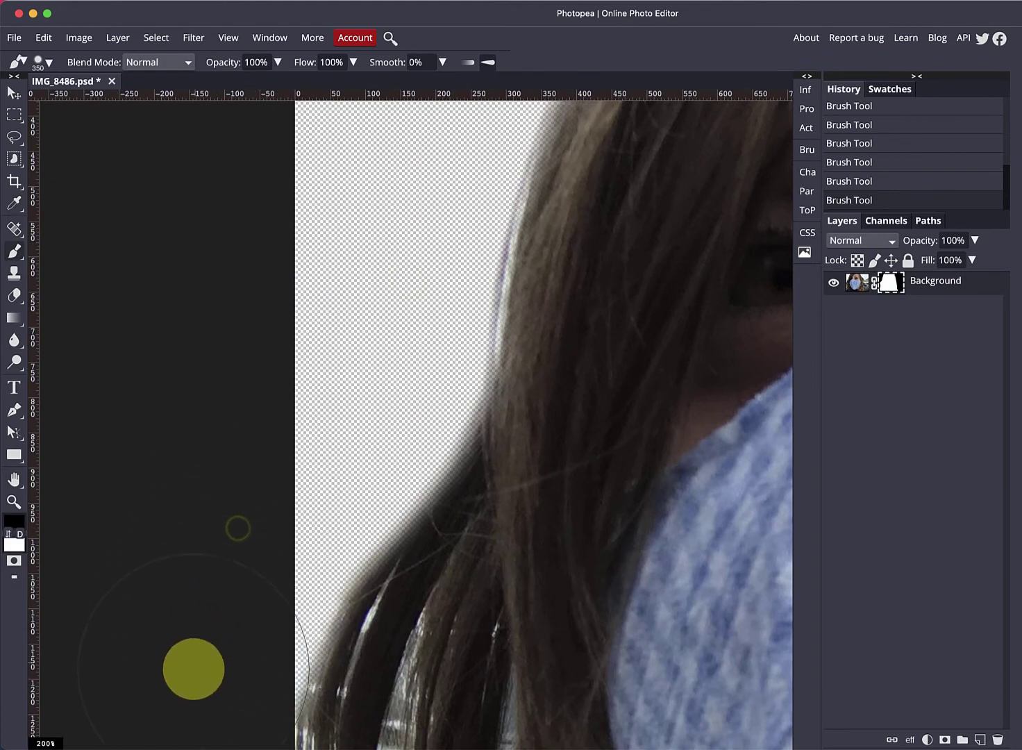
left_click_drag(314, 367, 297, 328)
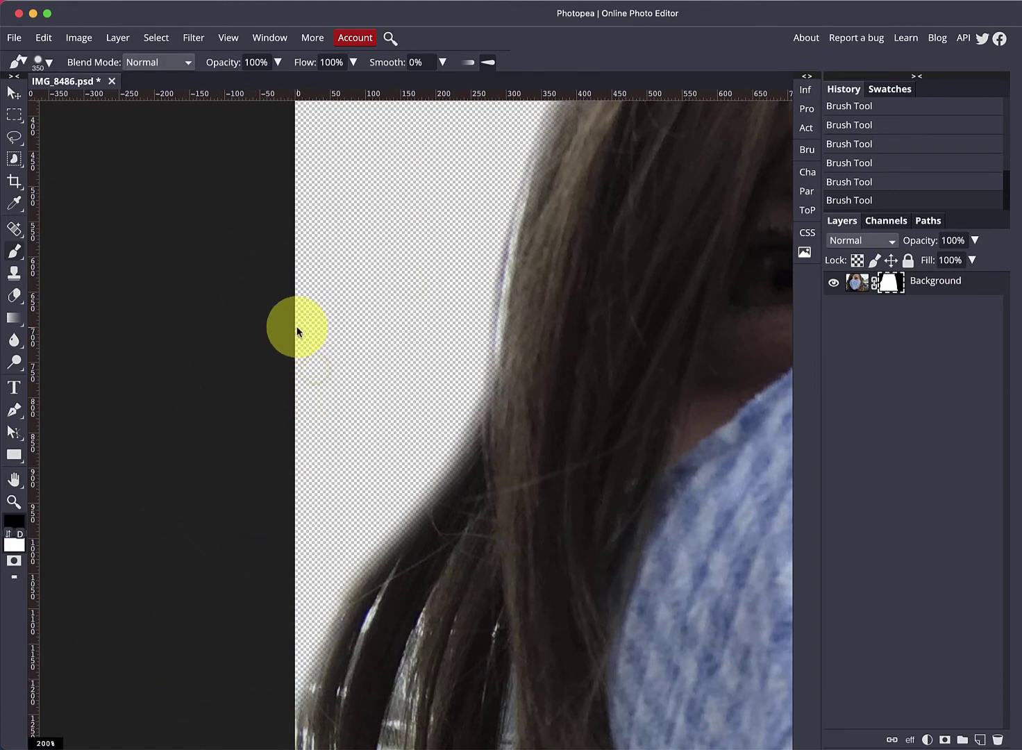
key("super+0")
key("super+minus")
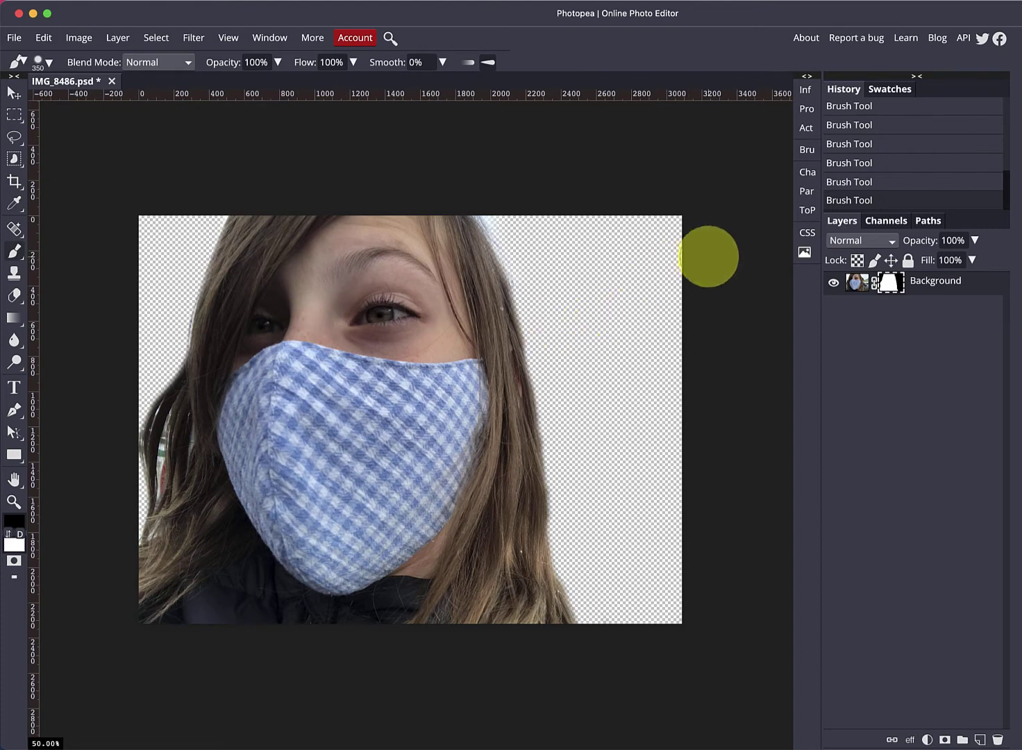
Apply the Background layer's raster mask permanently and undo that application.
right_click(893, 286)
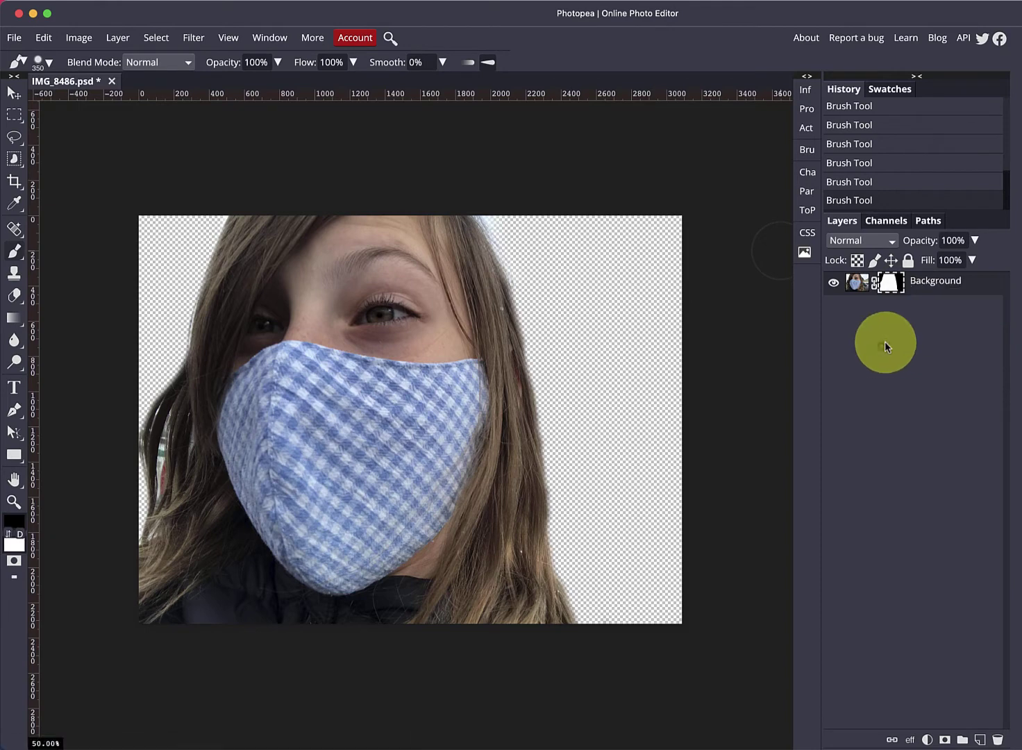
left_click(156, 38)
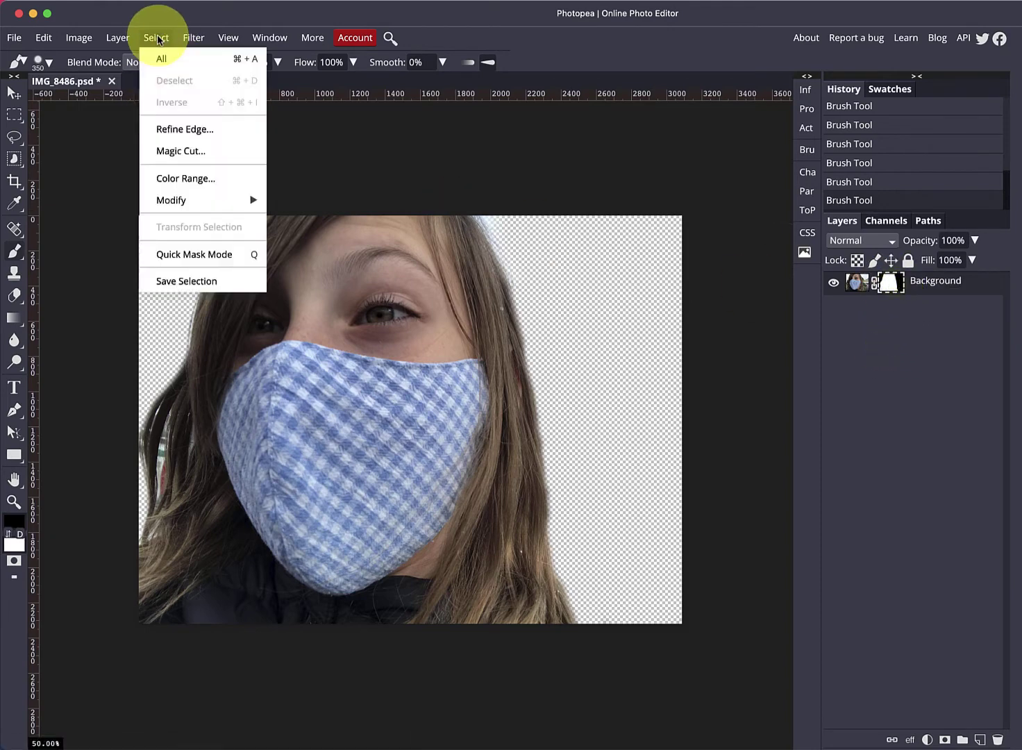
mouse_move(117, 38)
mouse_move(169, 228)
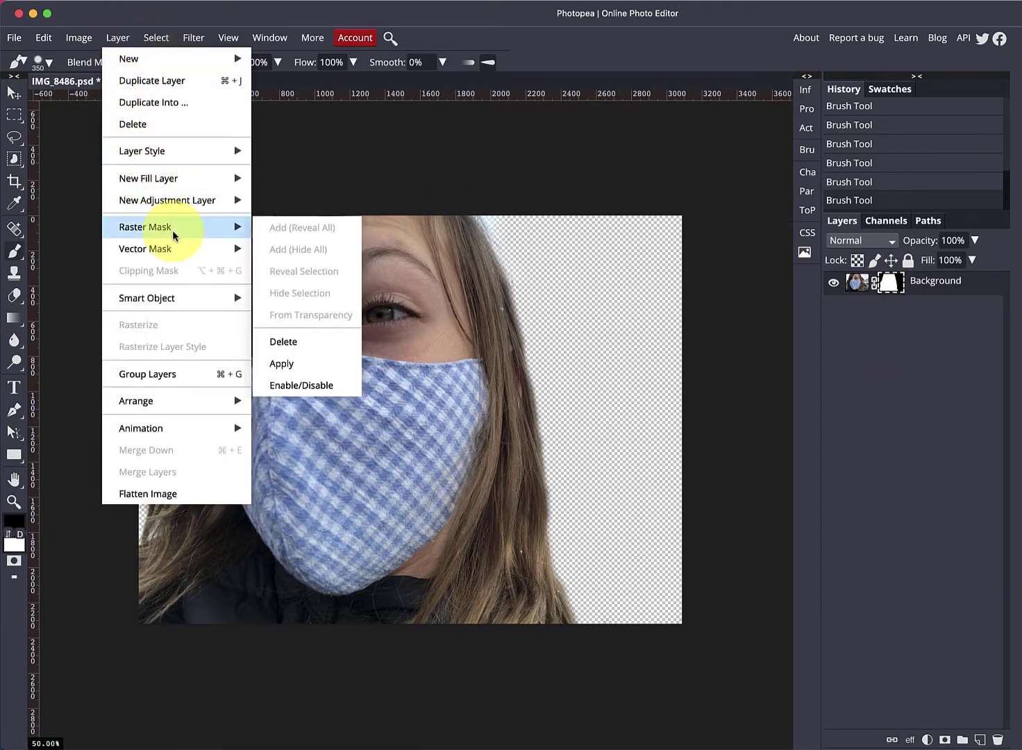
left_click(288, 371)
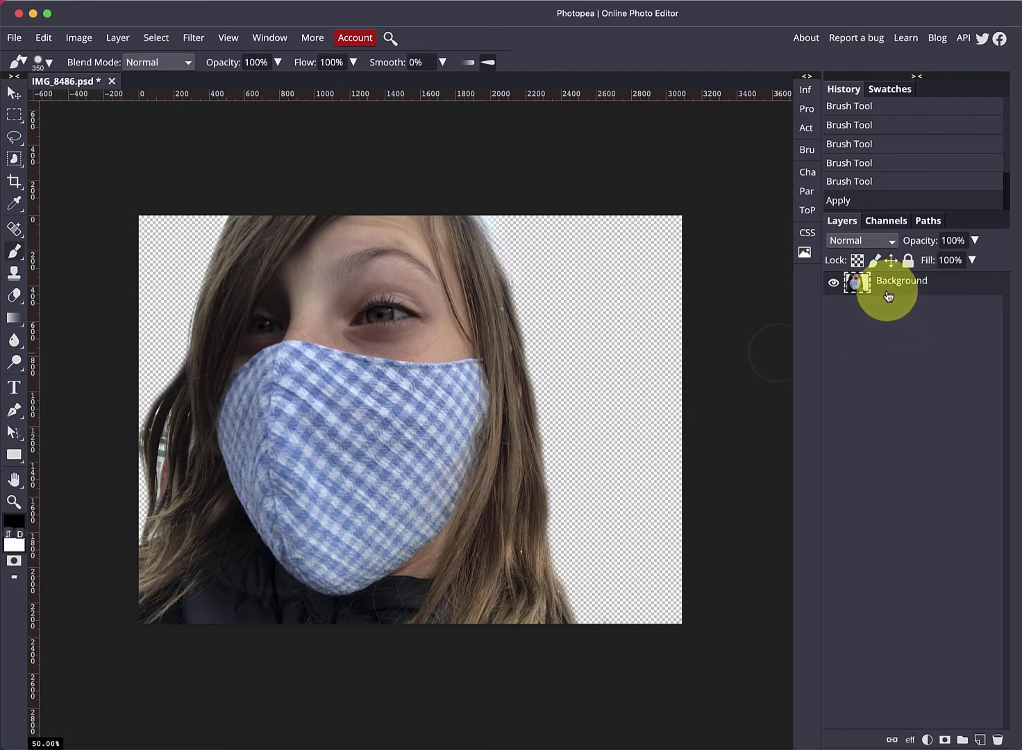
left_click(865, 161)
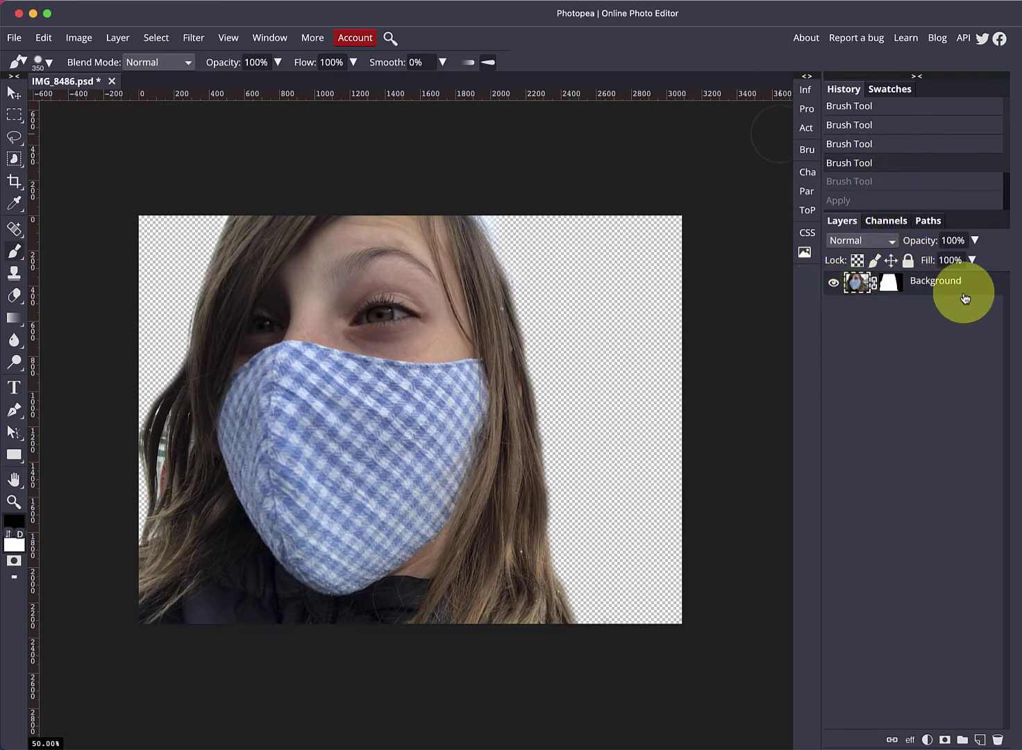
Duplicate the masked Background layer and delete the raster mask from the original layer.
key("super+j")
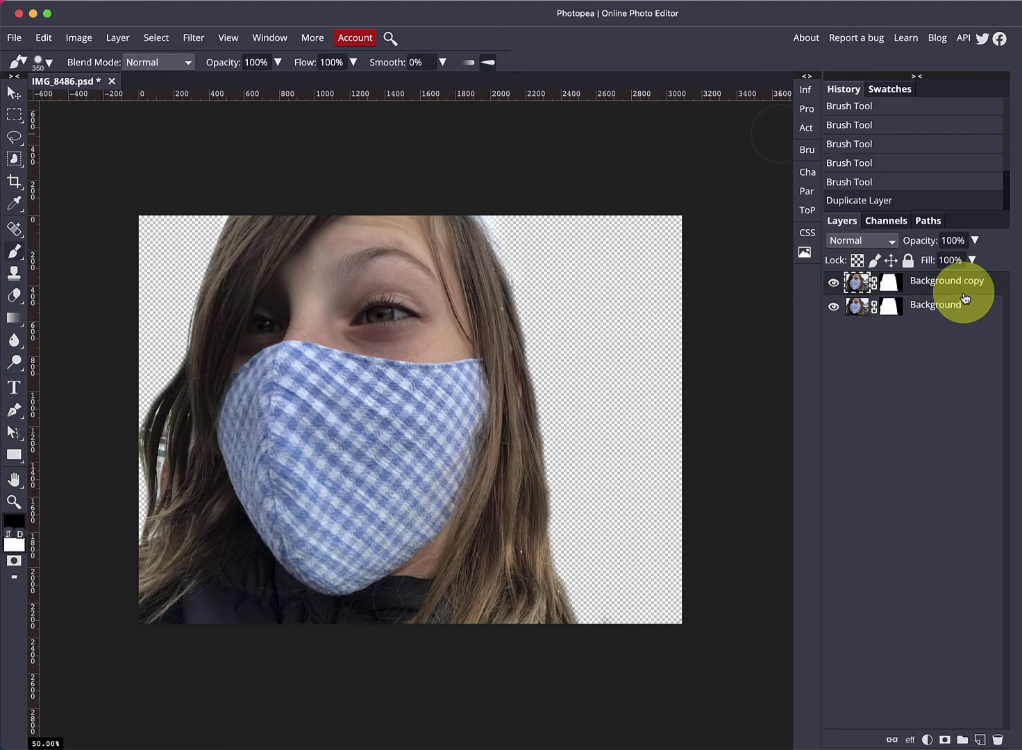
left_click(891, 308)
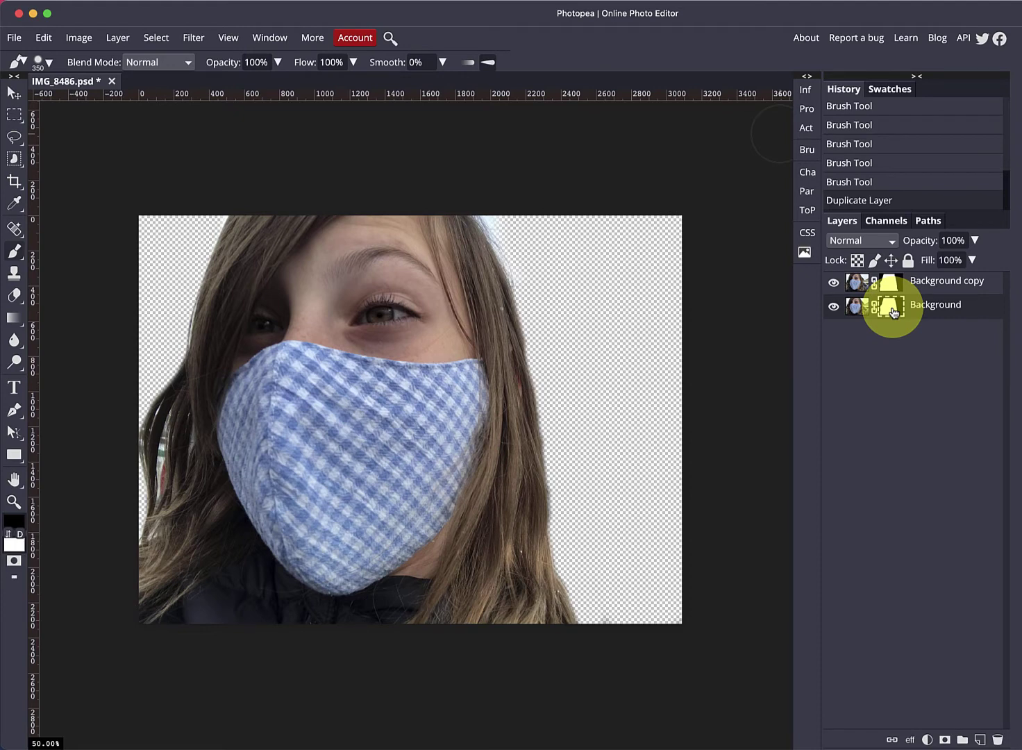
right_click(894, 310)
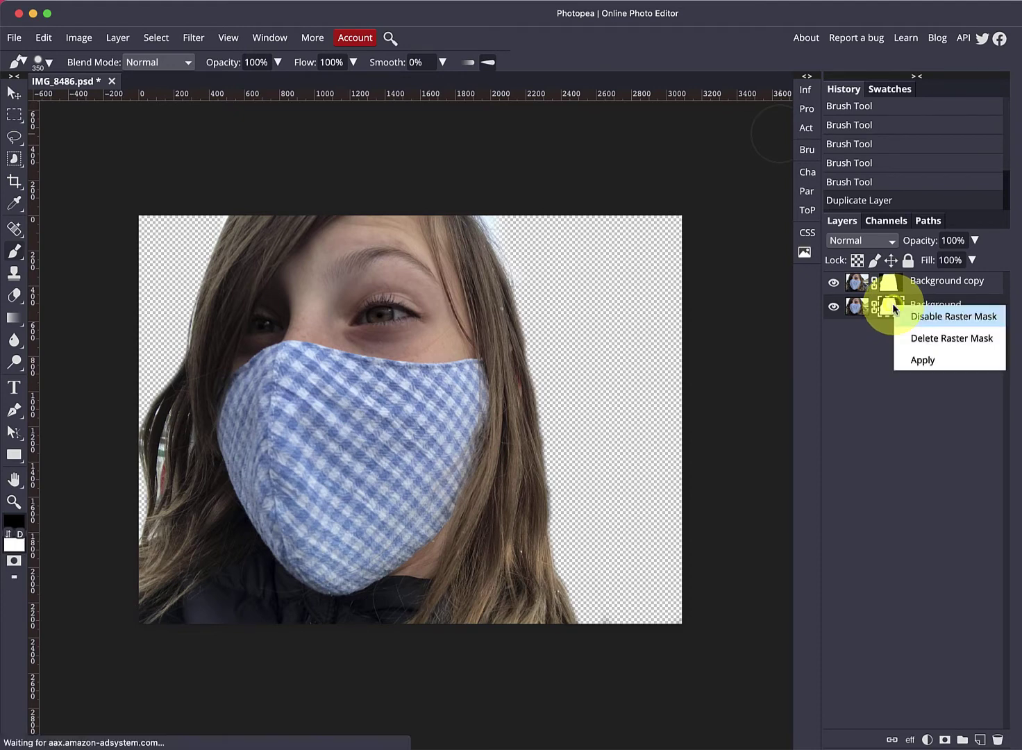
left_click(919, 338)
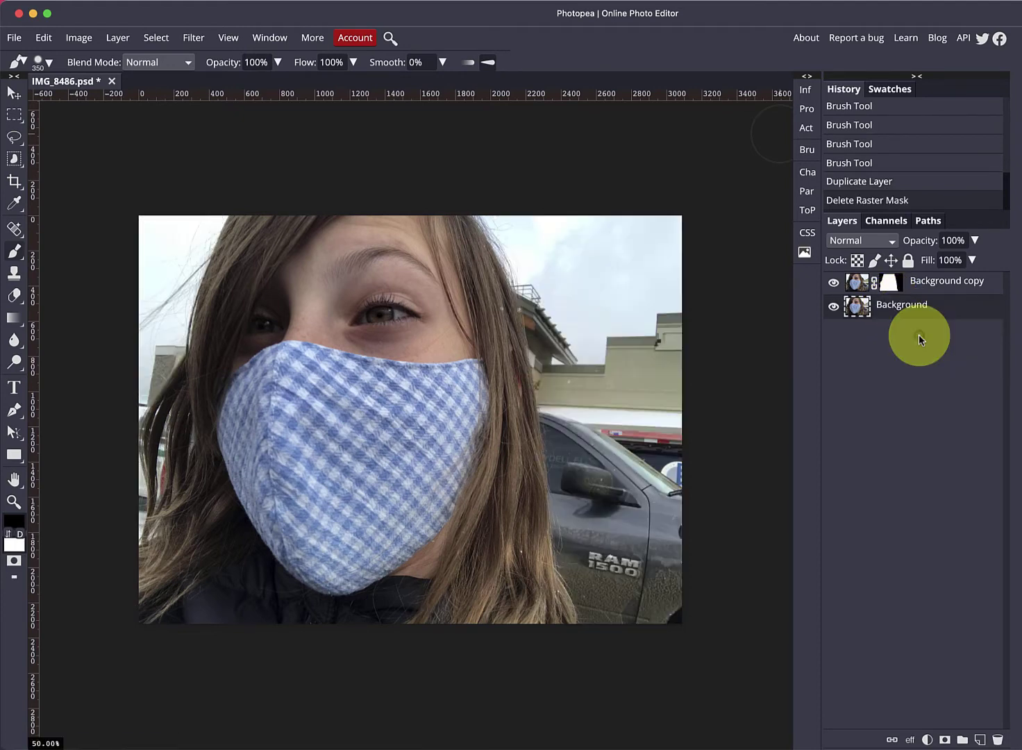
Hide the original Background layer beneath the masked copy.
left_click(836, 307)
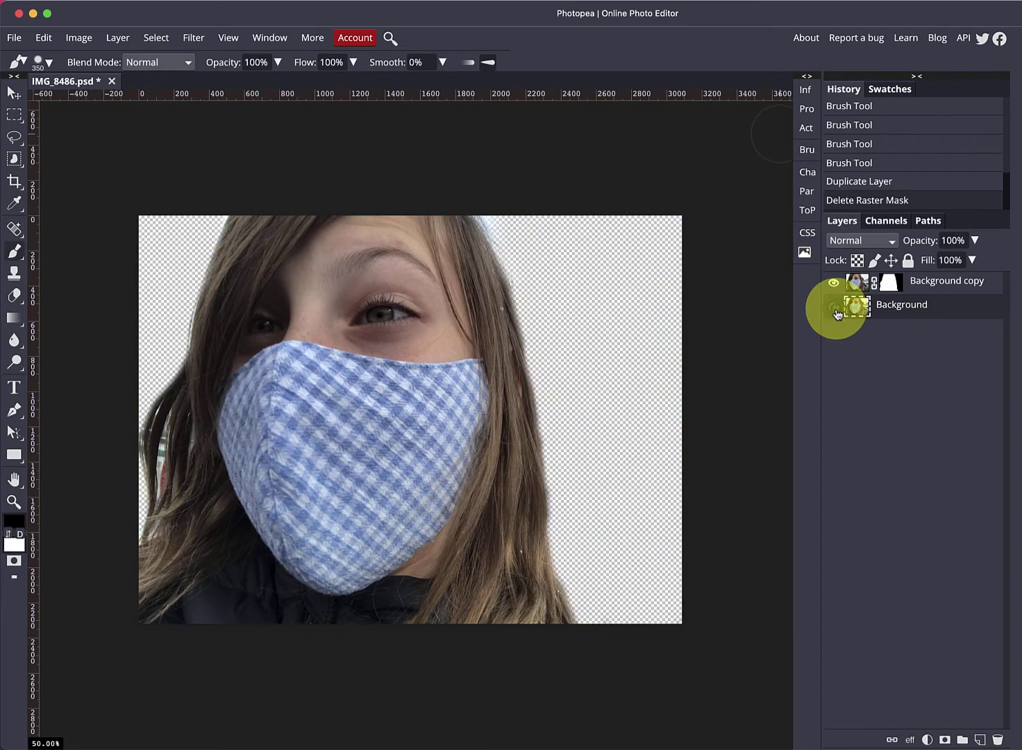
left_click(836, 310)
left_click(835, 311)
Add a Gradient Map adjustment layer above Background copy with the black-to-white gradient preset.
left_click(858, 286)
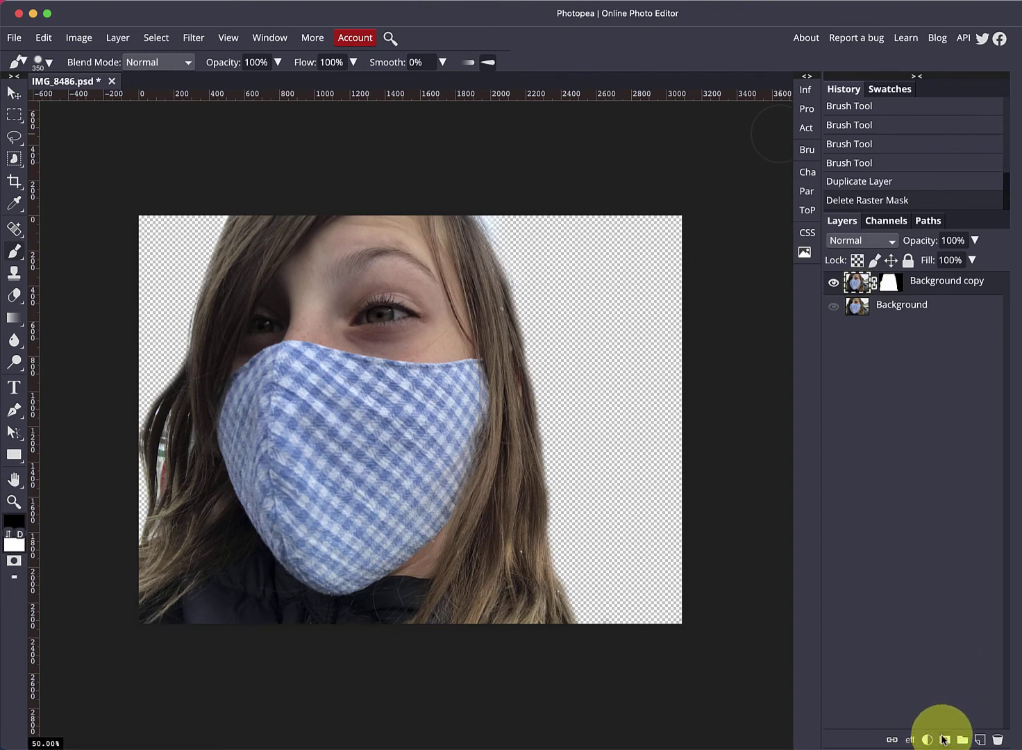
left_click(928, 739)
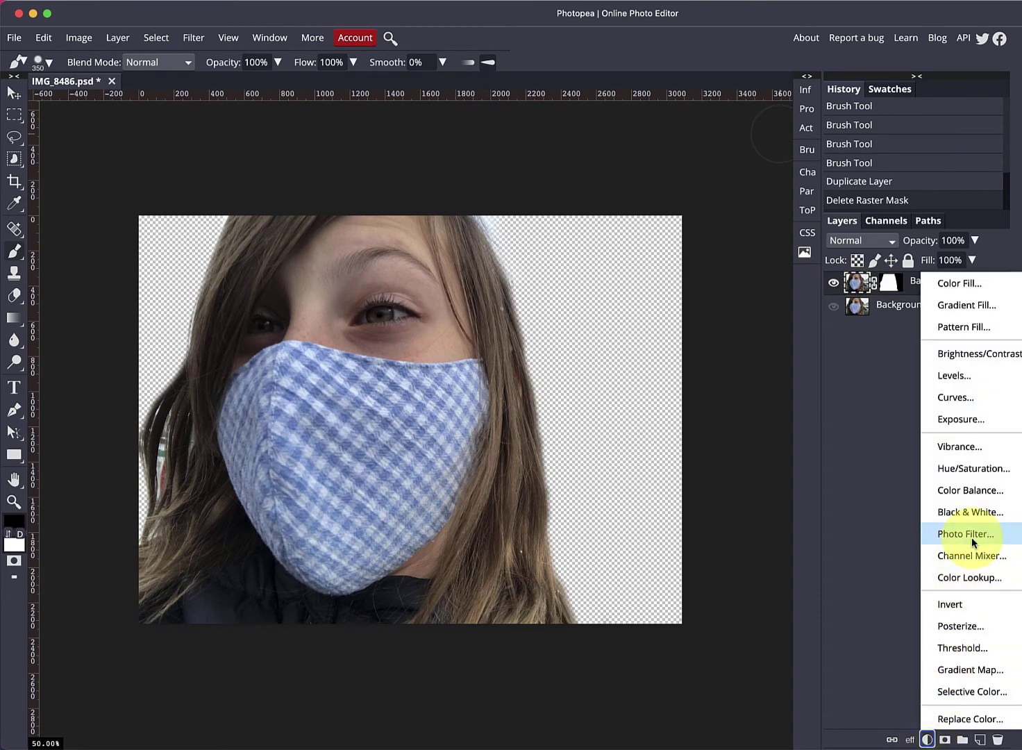
left_click(972, 669)
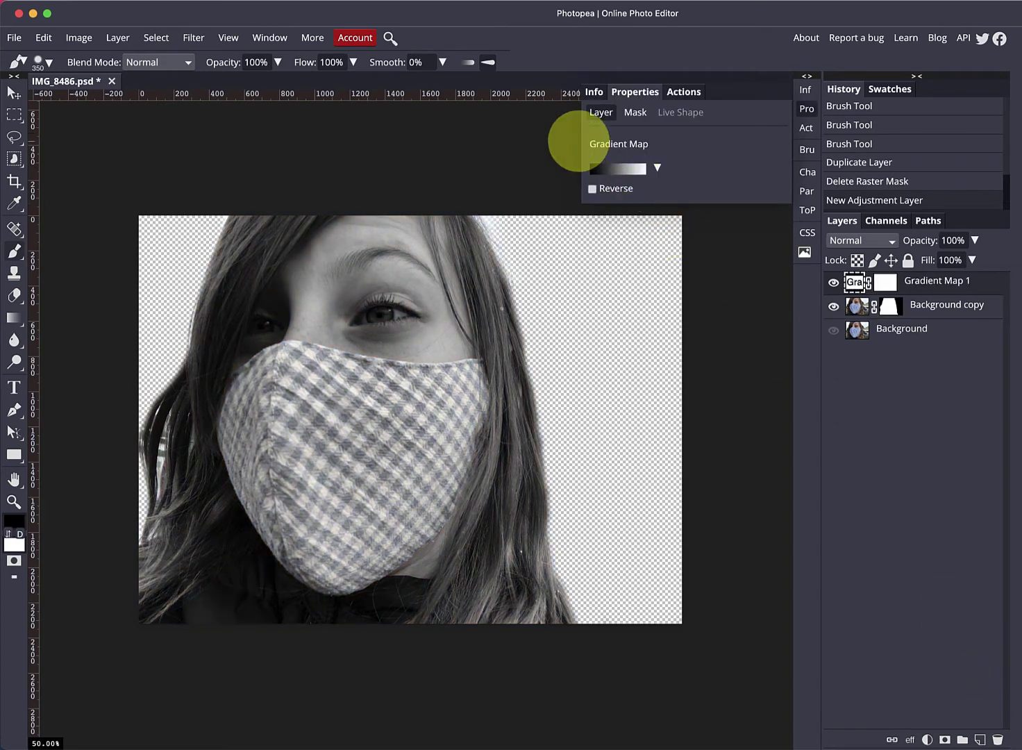
left_click(658, 170)
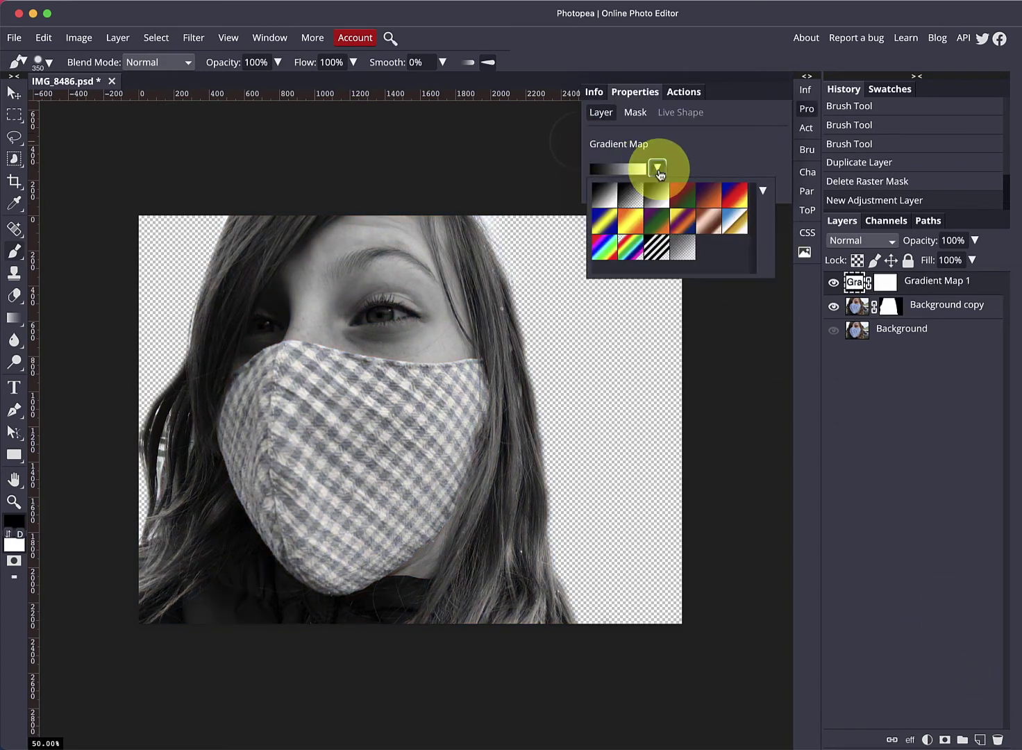
left_click(604, 197)
left_click(609, 200)
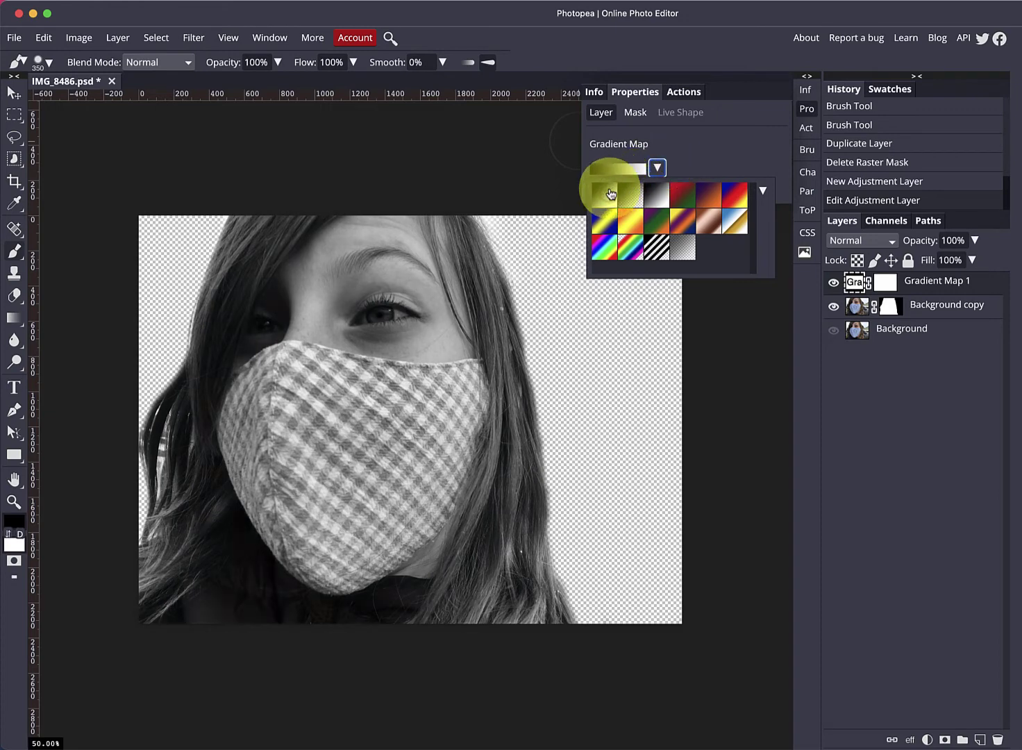
left_click(656, 168)
left_click(657, 168)
left_click(857, 366)
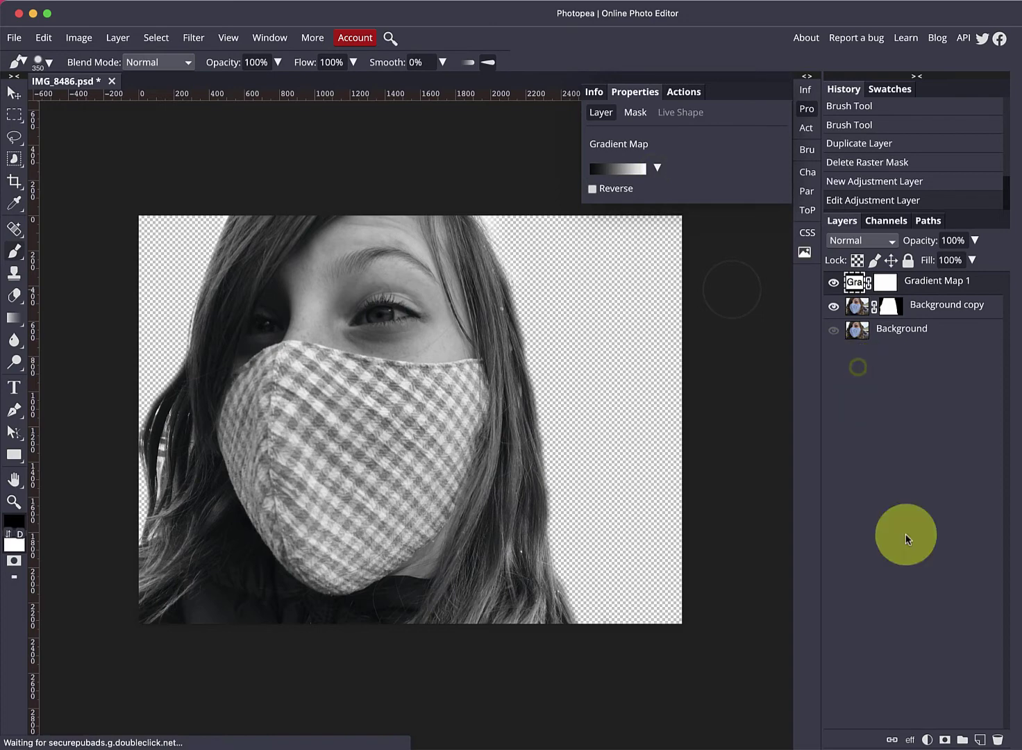
Add a Threshold adjustment layer at level 29 and stamp the visible result onto a new hidden layer.
left_click(927, 739)
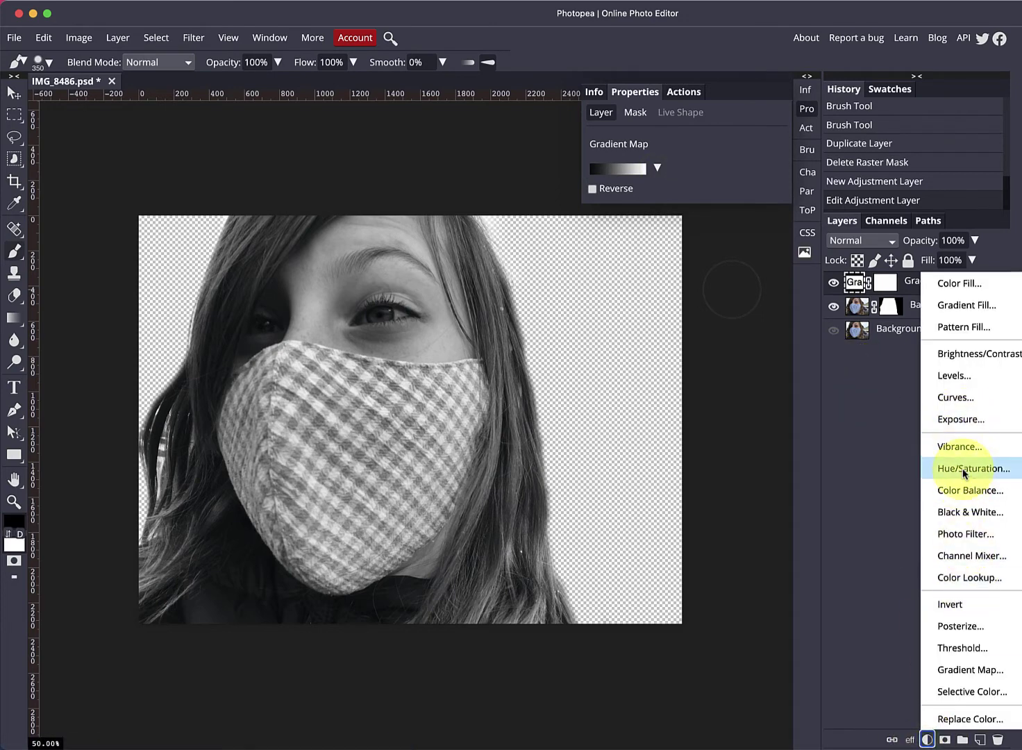
left_click(974, 648)
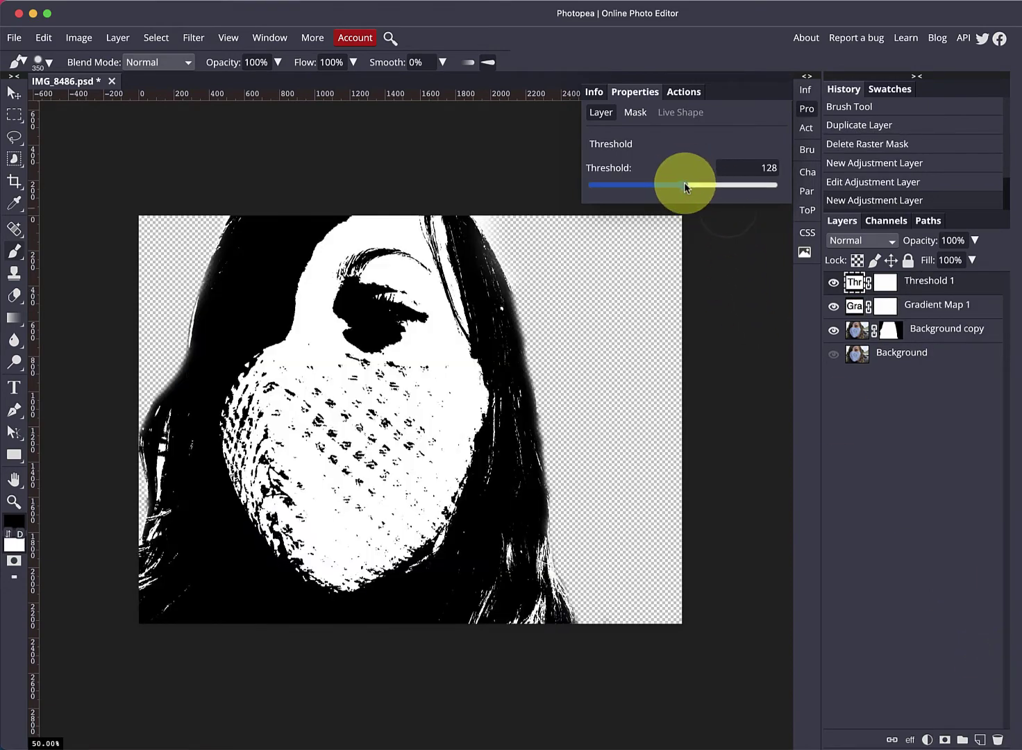
left_click_drag(684, 183, 614, 206)
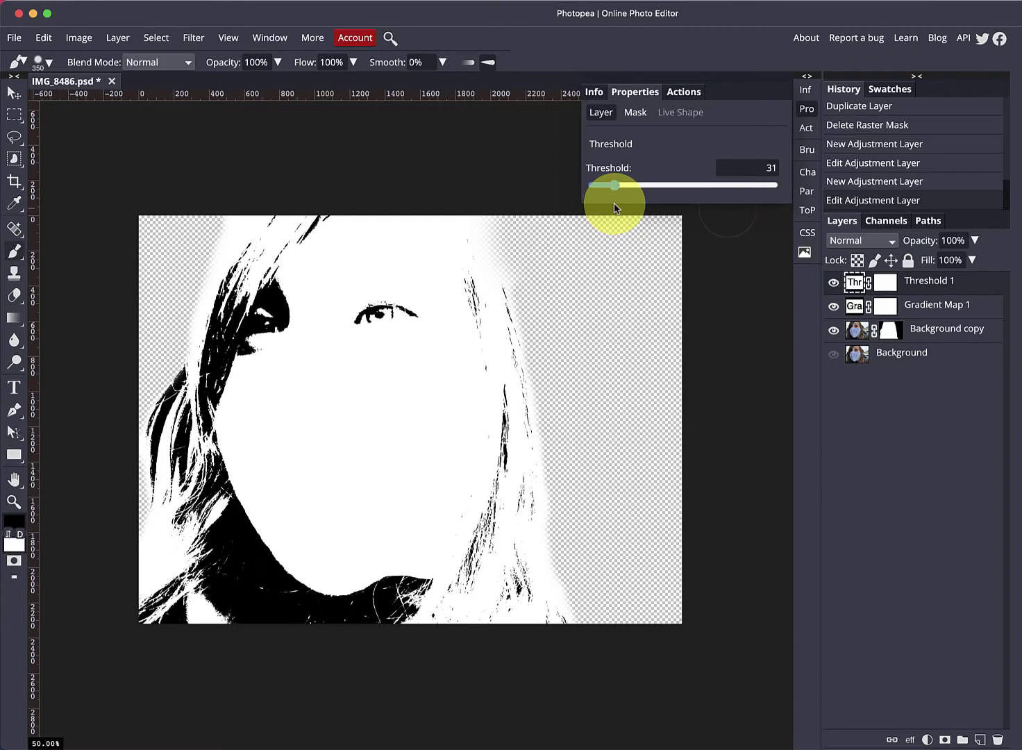
mouse_move(614, 204)
left_mouse_down()
mouse_move(605, 206)
mouse_move(700, 205)
mouse_move(684, 186)
mouse_move(612, 191)
left_mouse_up()
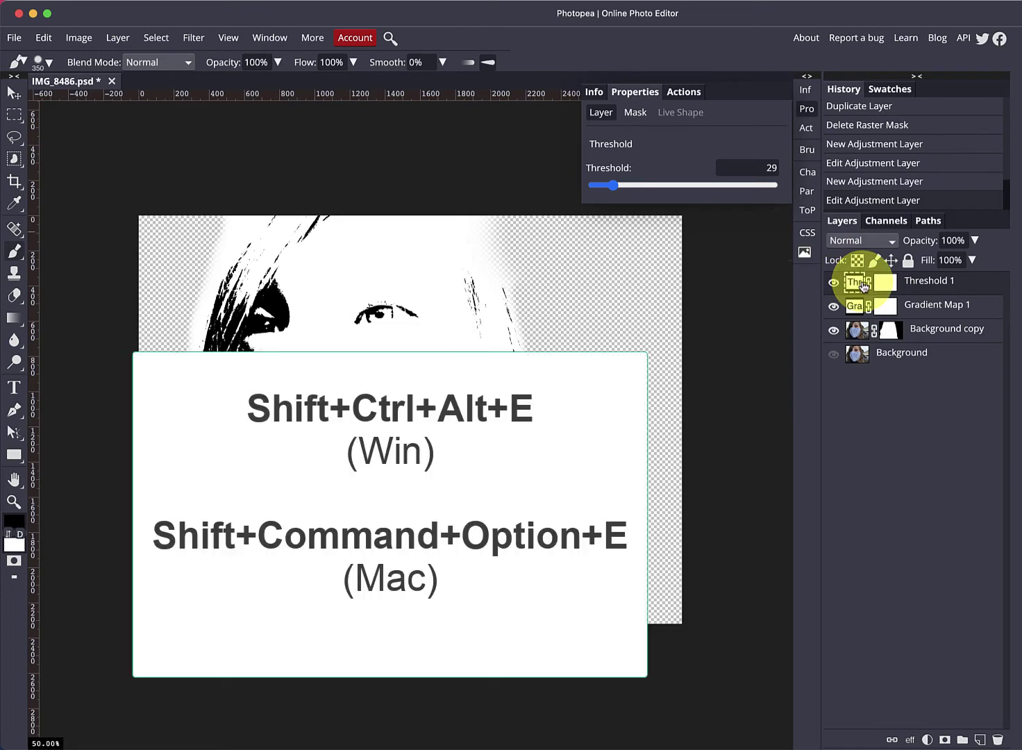
key("shift+super+alt+e")
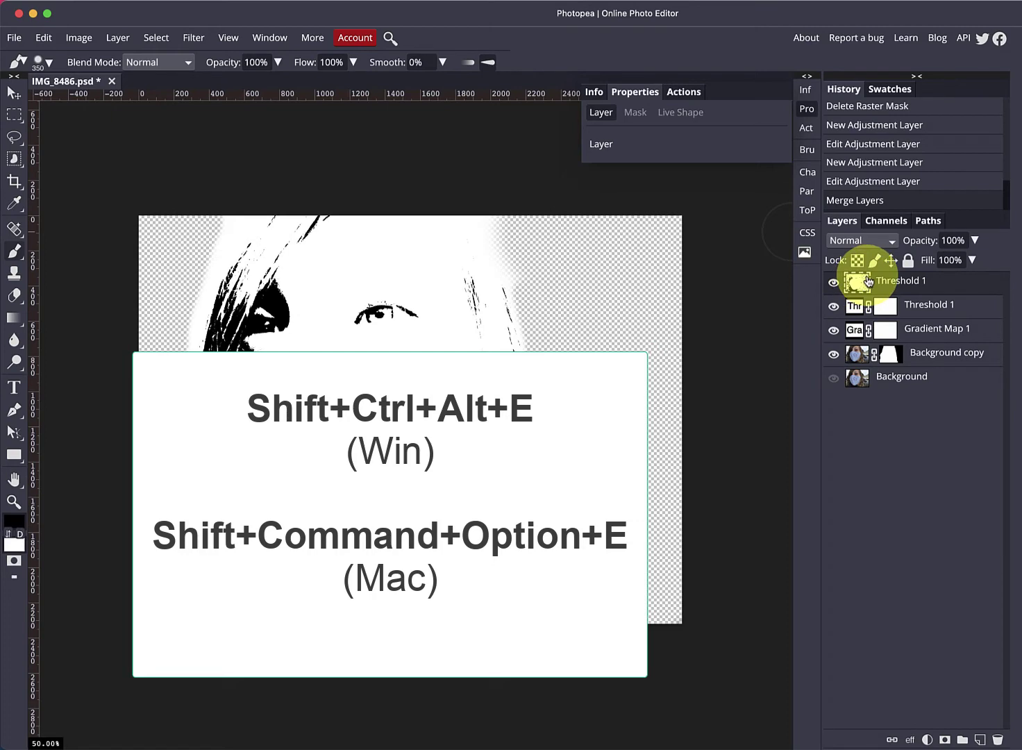
left_click(833, 282)
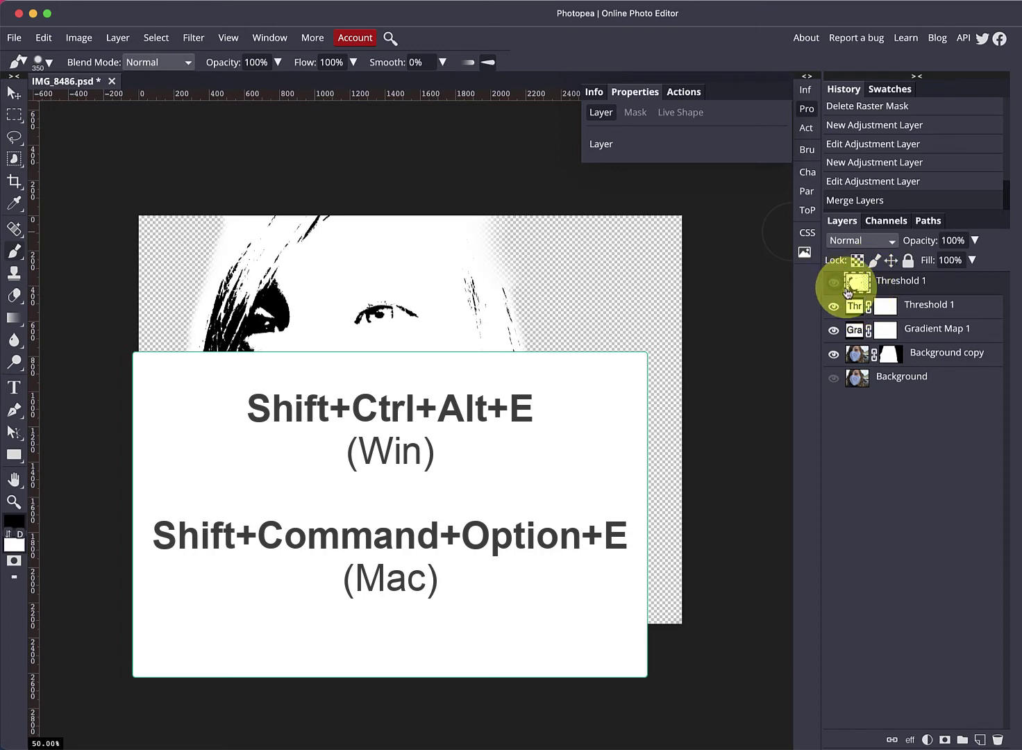
Set the Threshold adjustment to 84 and stamp the visible result onto a second hidden layer.
left_click(853, 309)
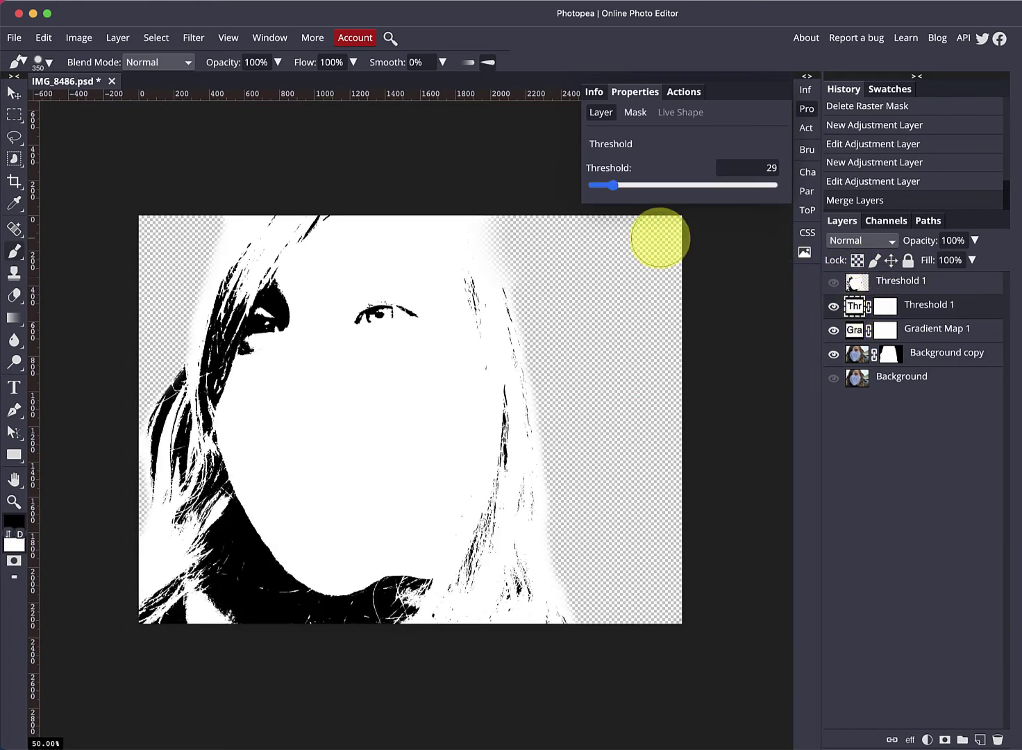
left_click_drag(614, 189, 647, 187)
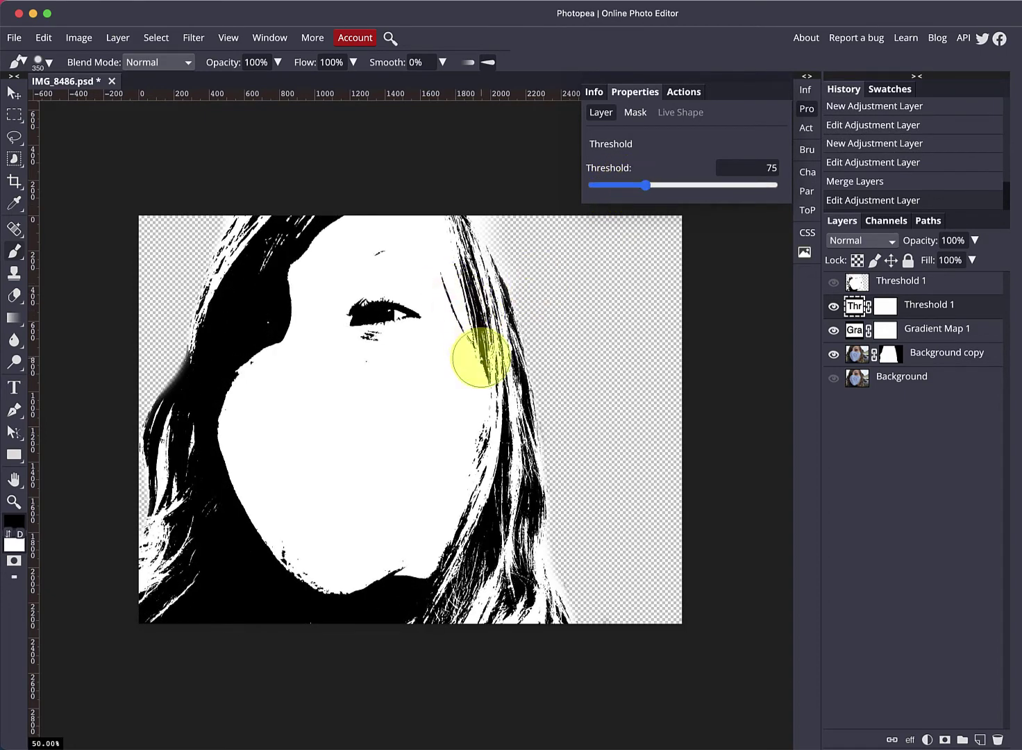
left_click(645, 186)
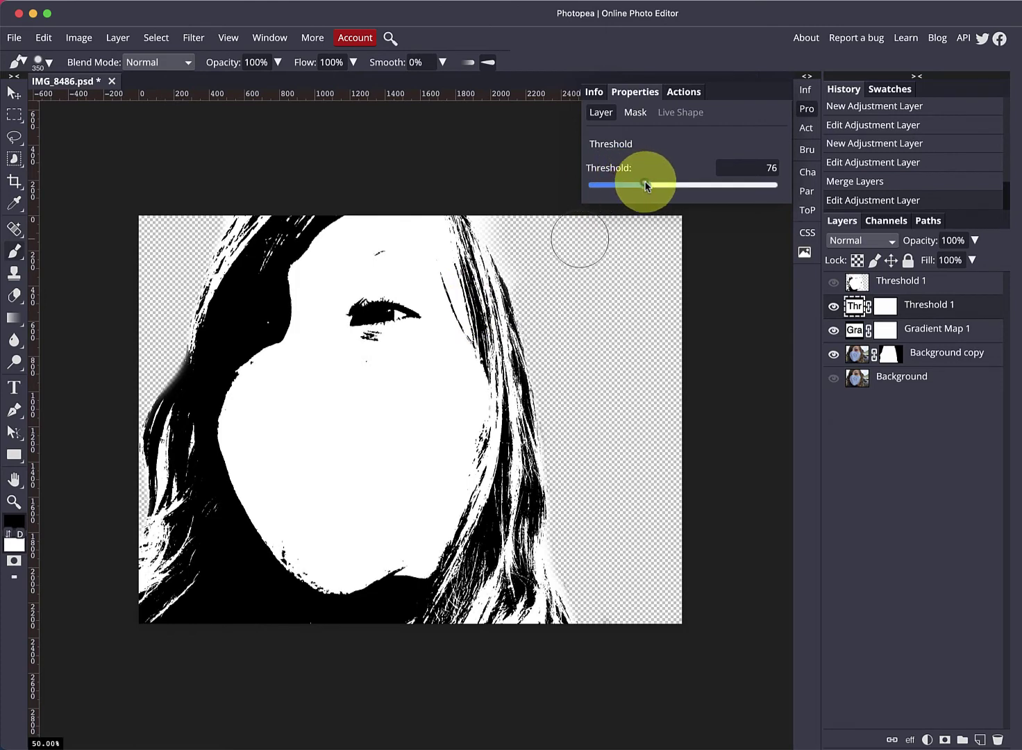
left_click_drag(645, 186, 650, 186)
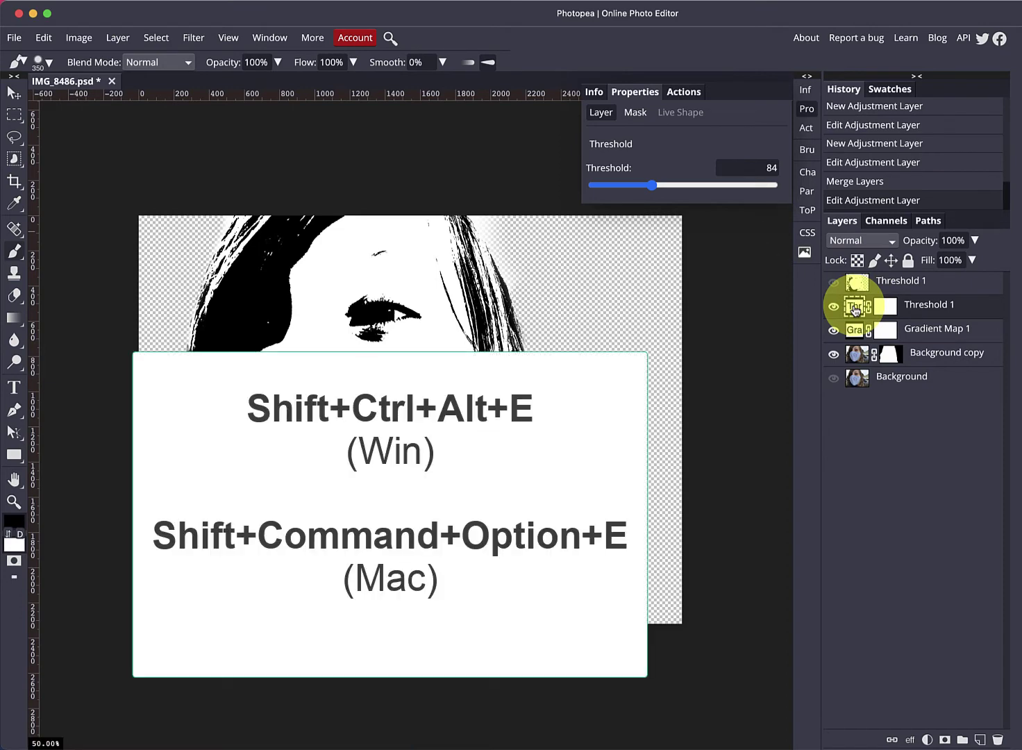
key("alt+shift+super+e")
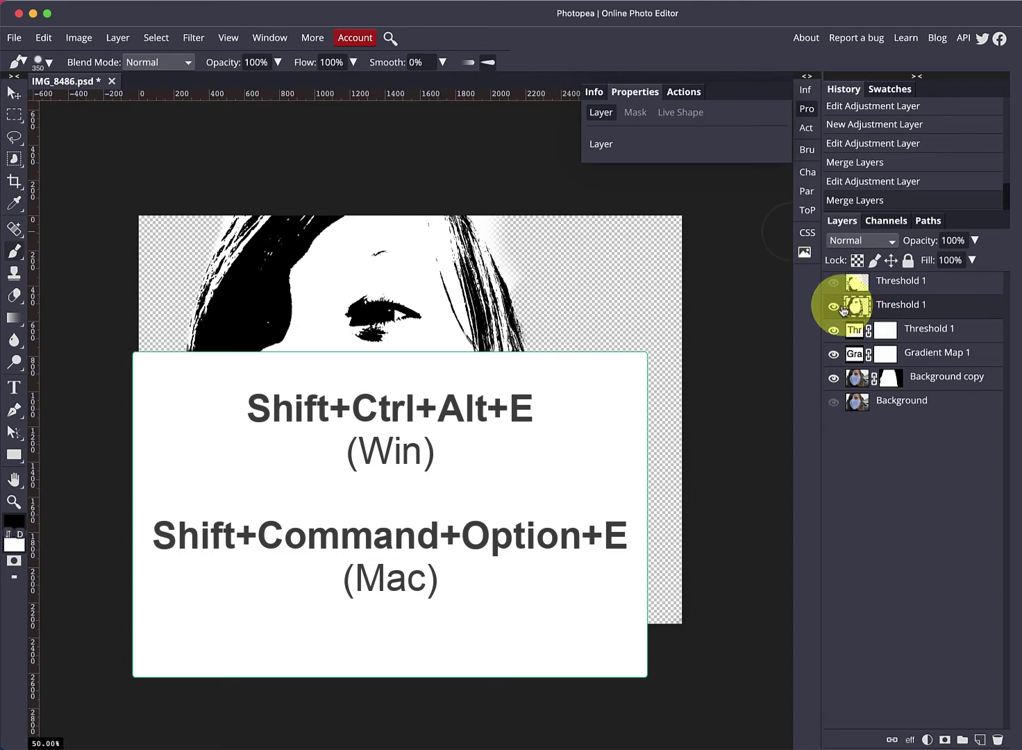
left_click(834, 306)
Set the Threshold adjustment to 156 and stamp the visible result onto a third new layer.
left_click(855, 331)
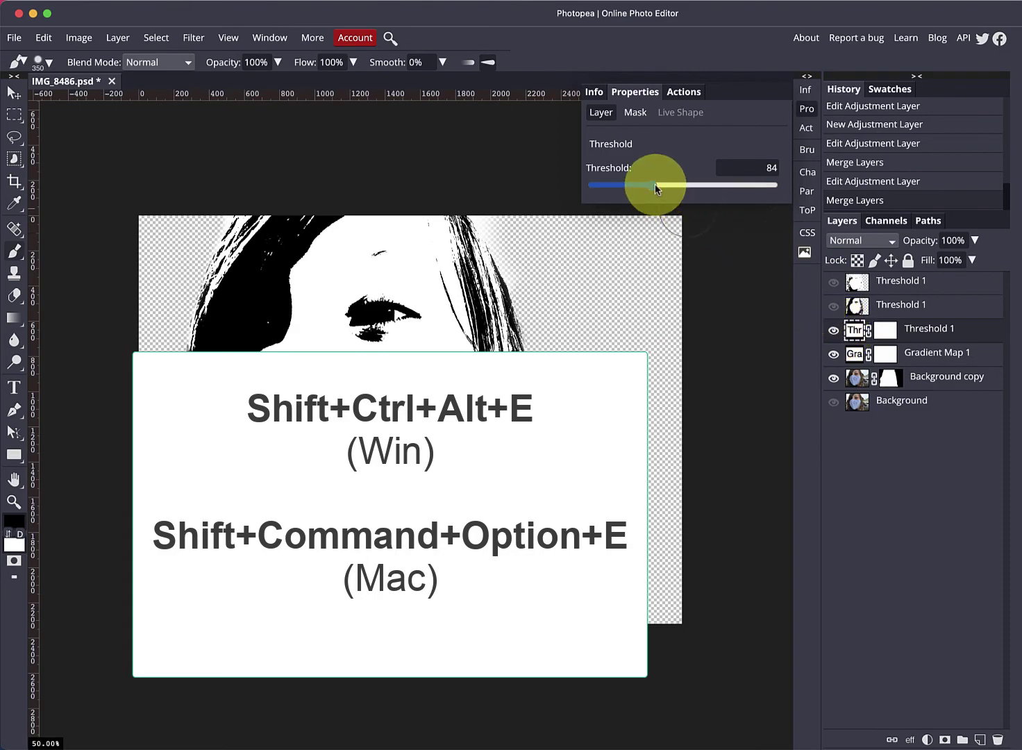
left_click_drag(655, 186, 703, 186)
left_click(786, 338)
left_click(842, 350)
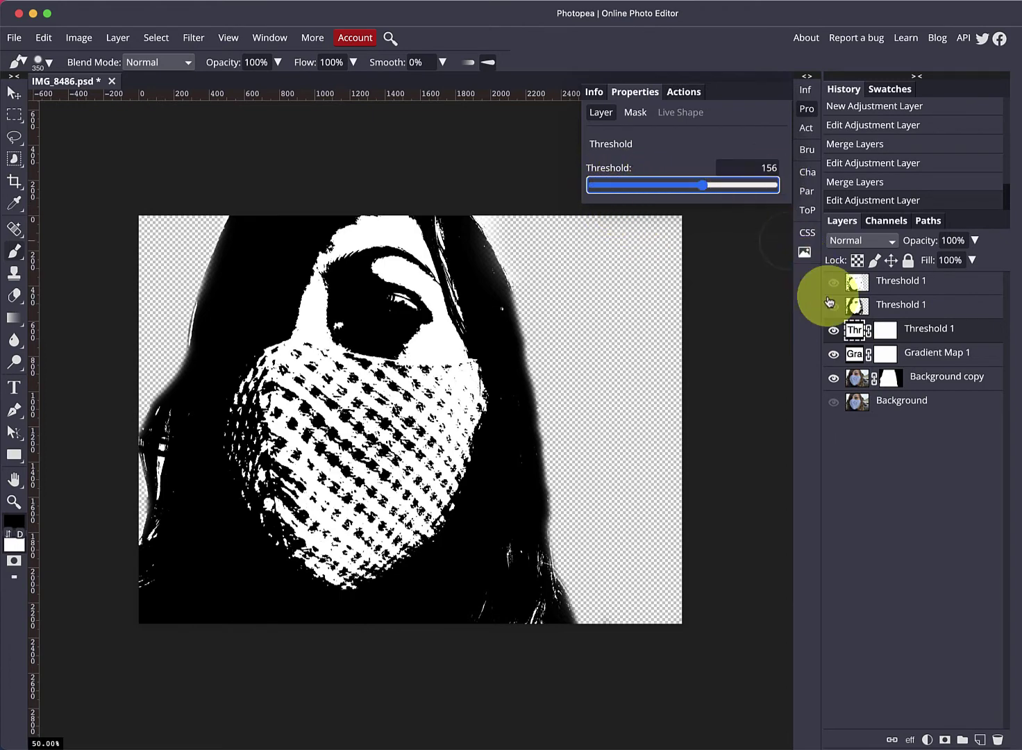
left_click(854, 332)
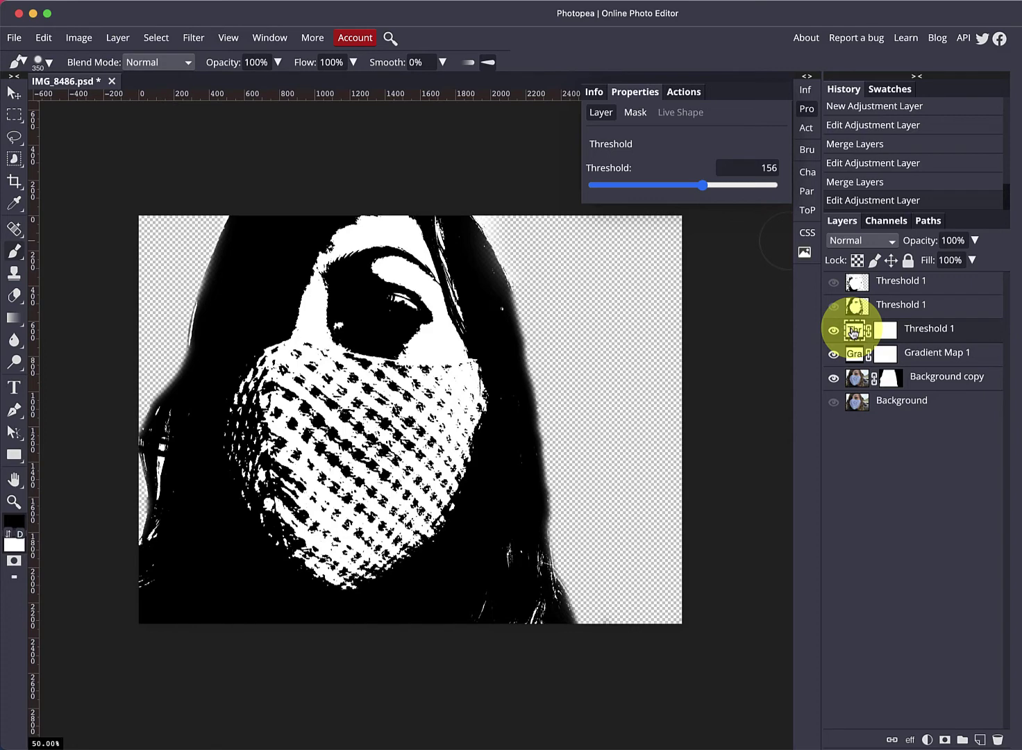
key("ctrl+alt+e")
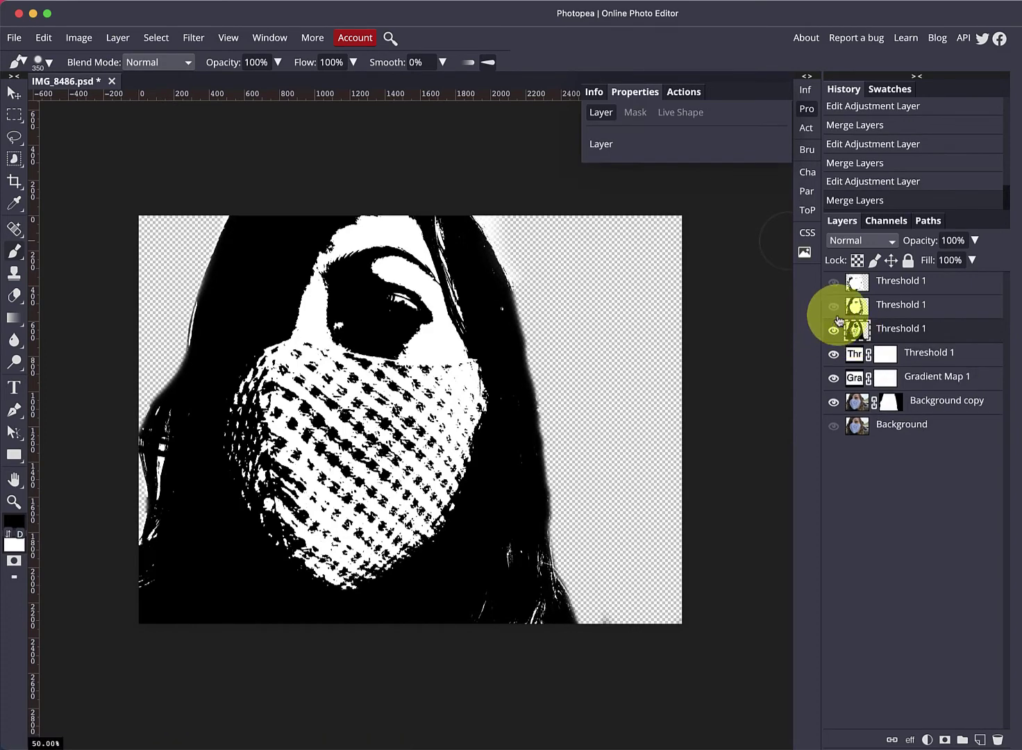
Reorder the three stamped threshold layers so the darkest is on top and the lightest is lowest.
left_click(858, 312)
left_click_drag(858, 312, 855, 281)
left_click_drag(856, 330, 860, 280)
Compare the stamped layers by toggling their visibility, leaving only the lightest one shown and the upper two hidden.
left_click(832, 332)
left_click(832, 282)
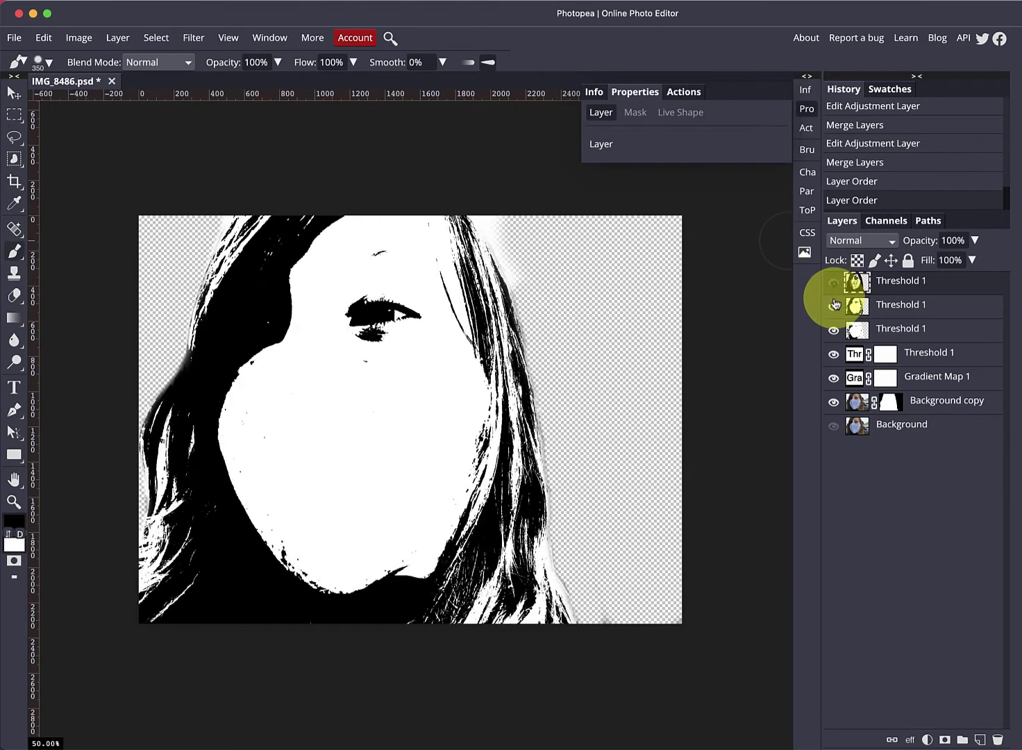
left_click(834, 306)
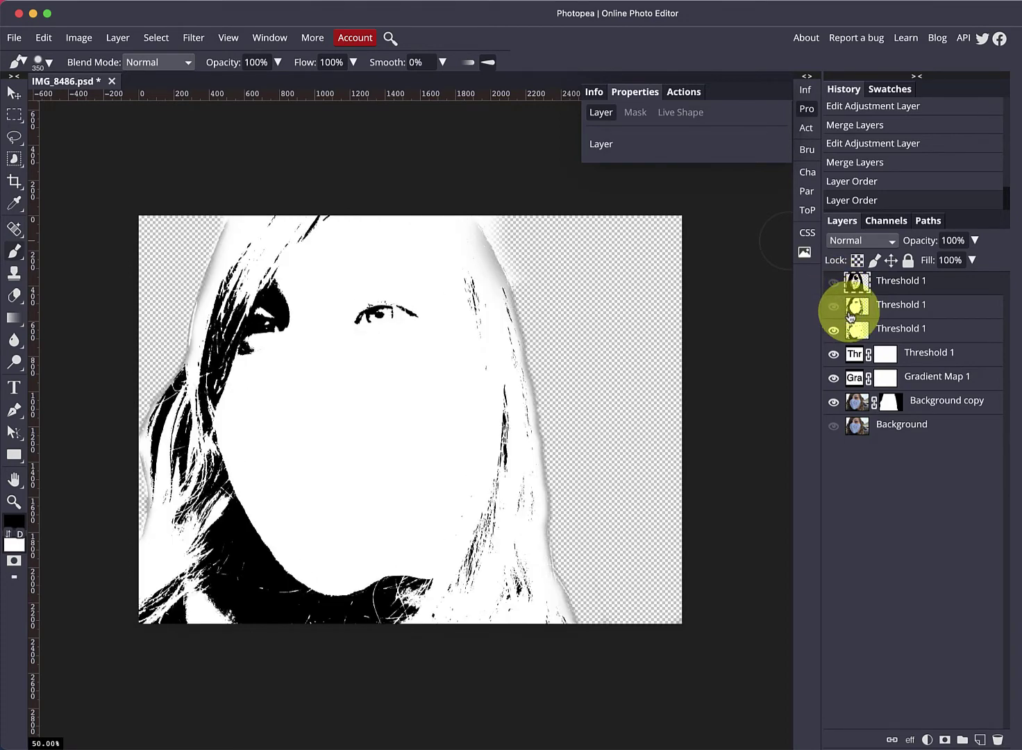
left_click(835, 311)
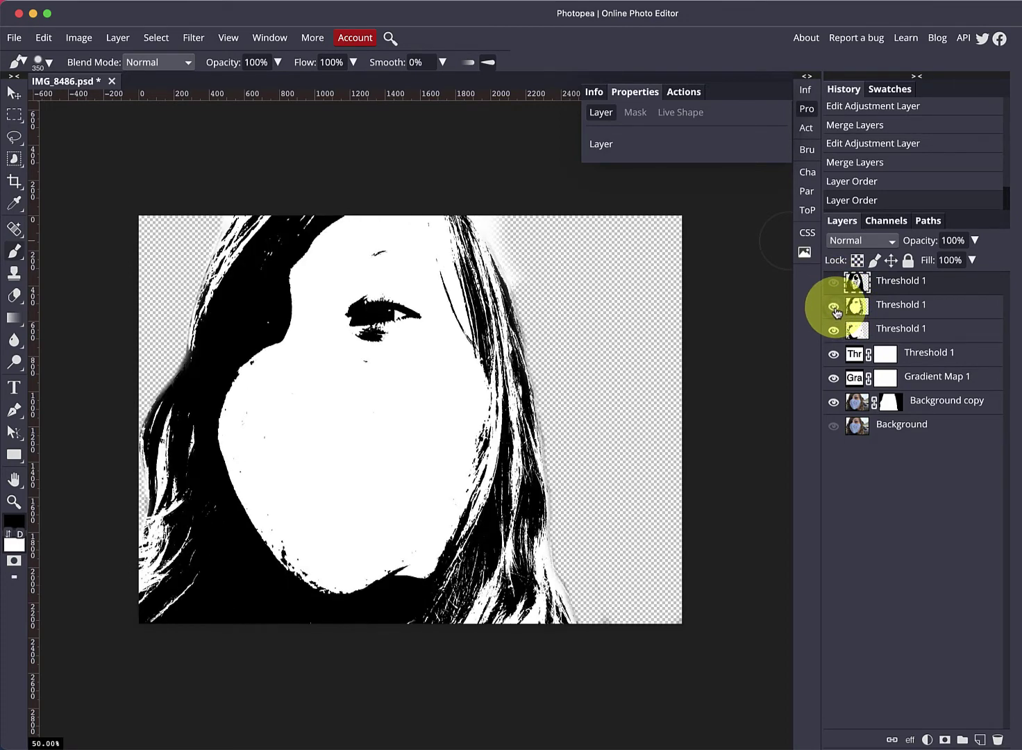
left_click(833, 282)
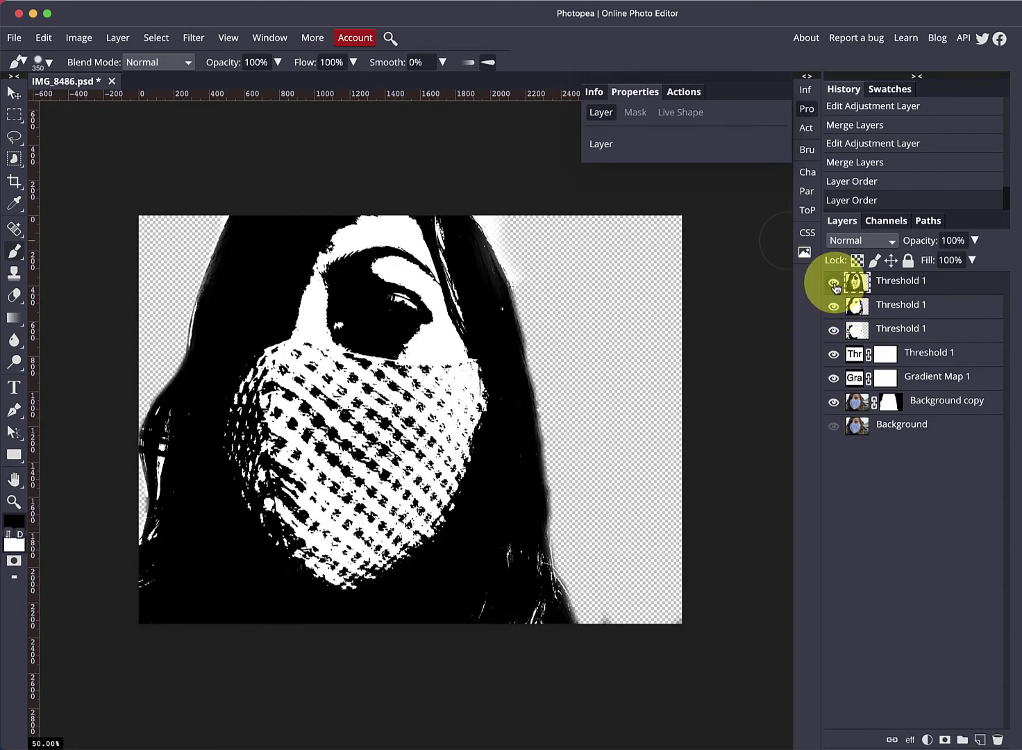
left_click(834, 282)
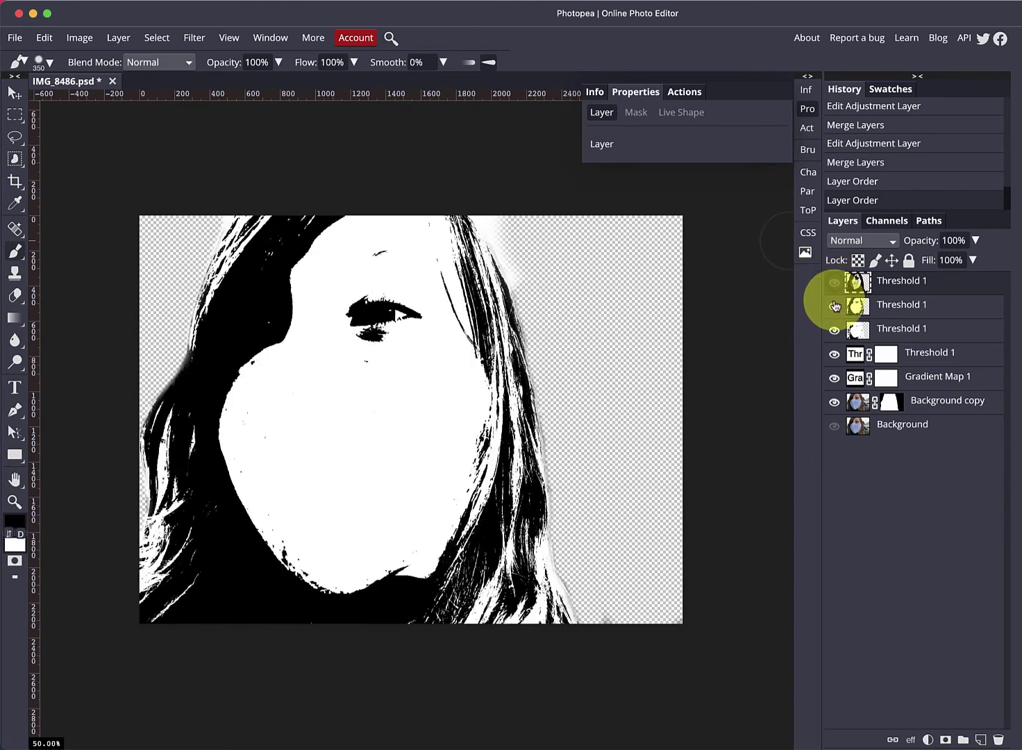
left_click(836, 310)
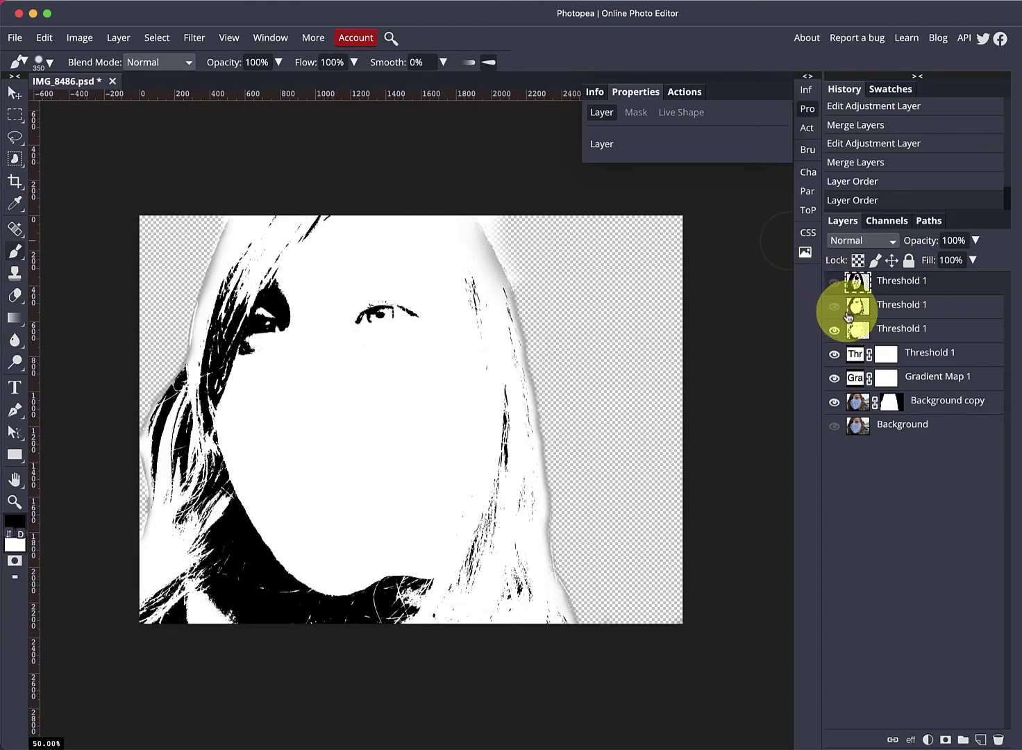
Delete the Threshold adjustment, Gradient Map 1 and Background copy layers beneath the three stamped layers.
left_click_drag(862, 329, 855, 347)
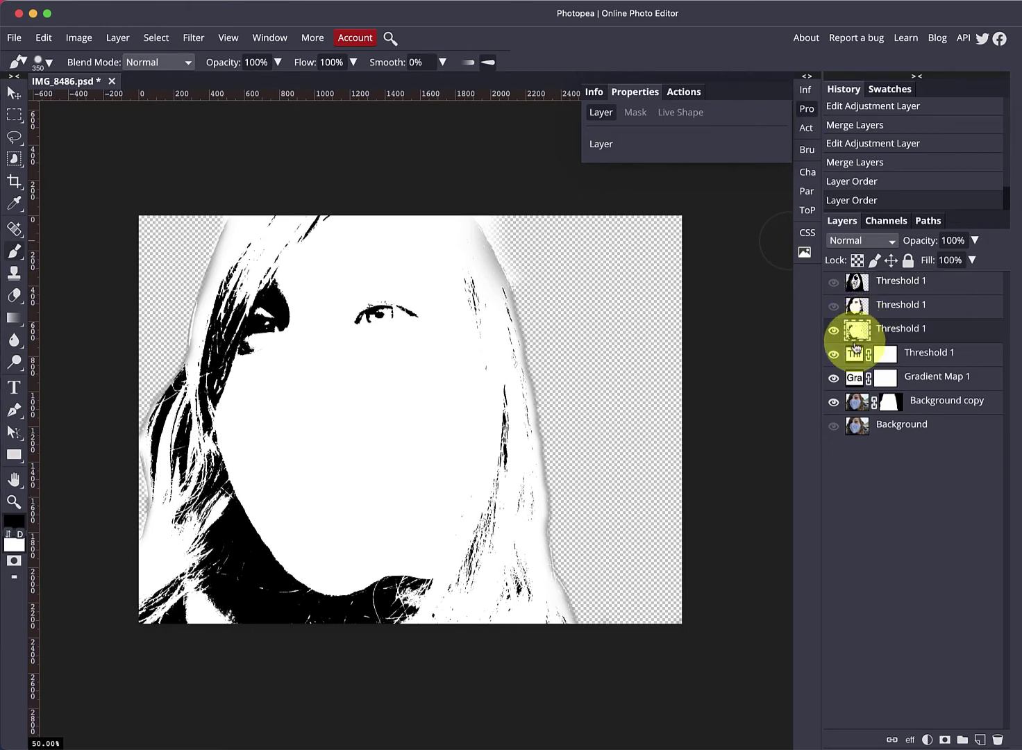
left_click(855, 354)
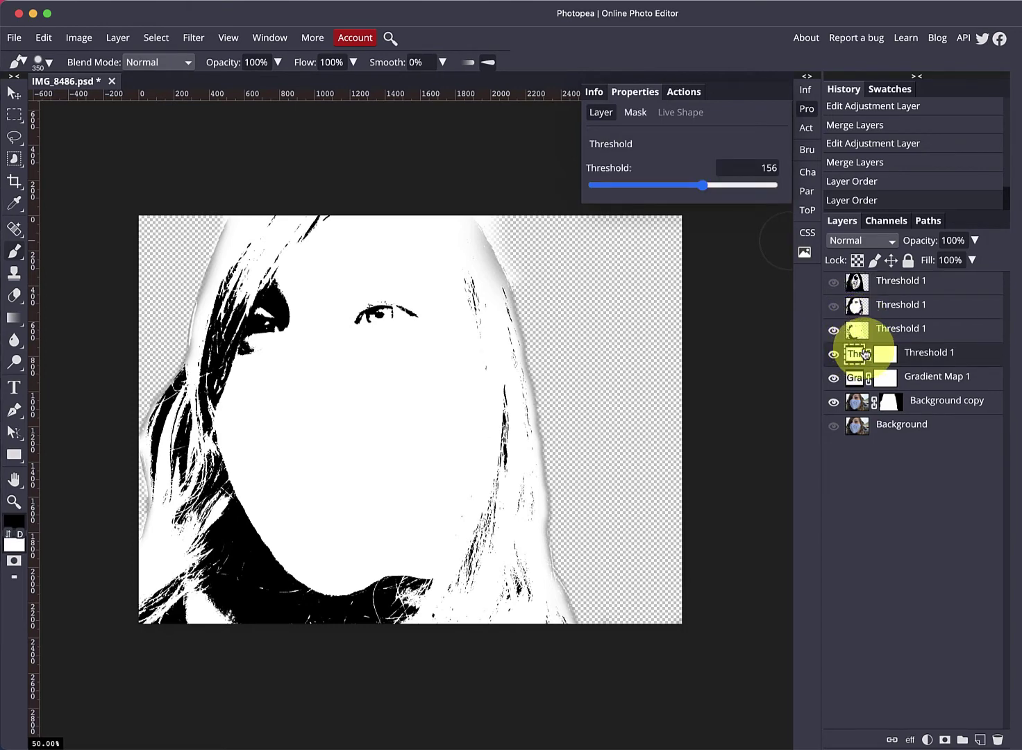
left_click(854, 404)
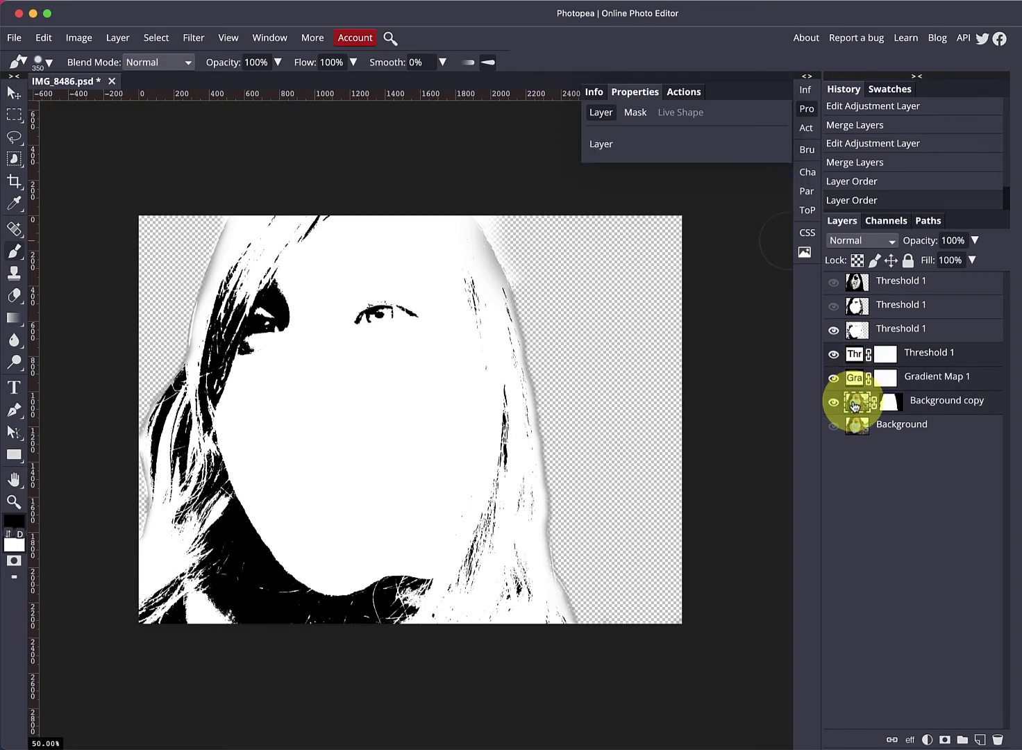
key("Delete")
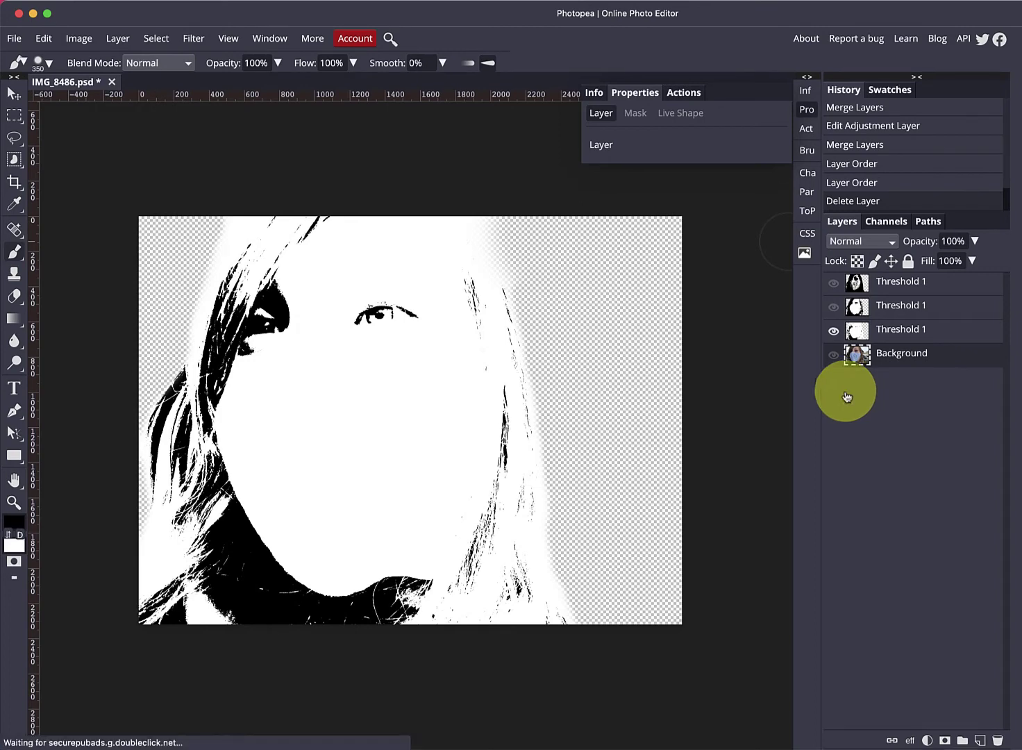
Show the middle stamped layer and rename the three threshold layers, from uppermost to lowest, "mask", "hair" and "eye".
left_click(856, 307)
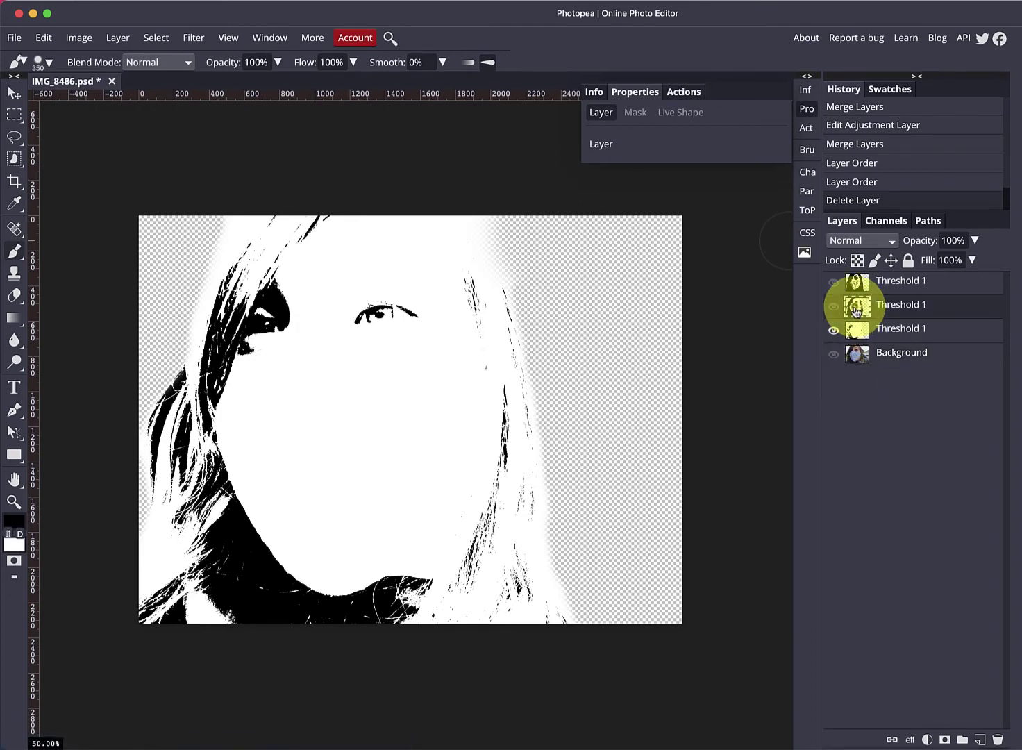
left_click(832, 306)
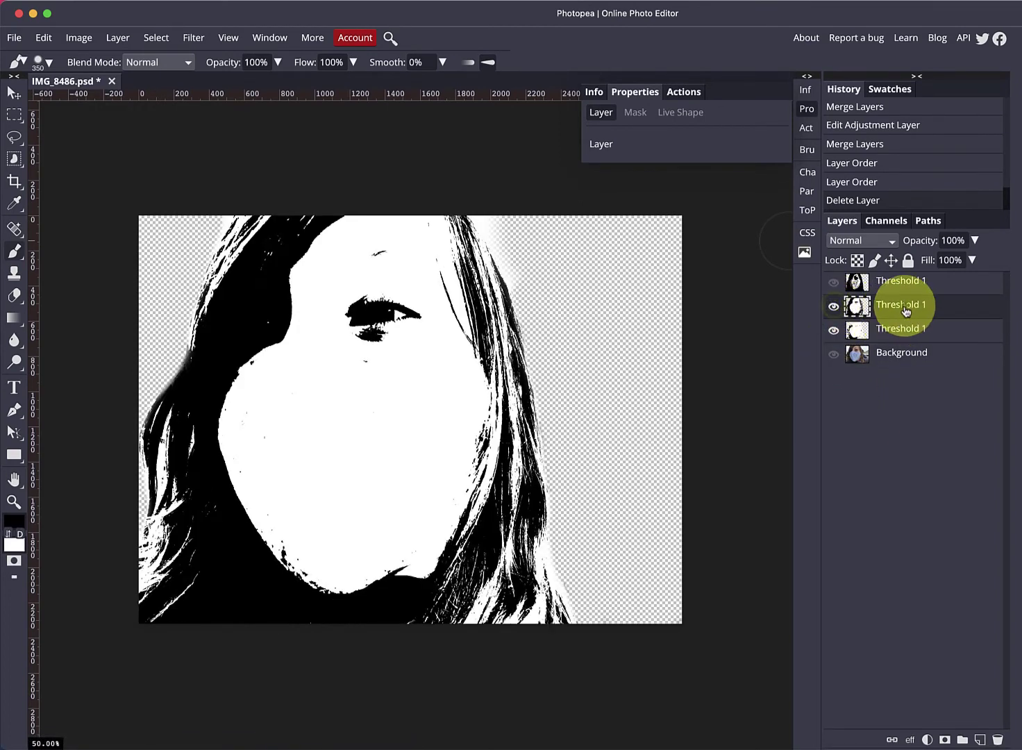
double_click(904, 306)
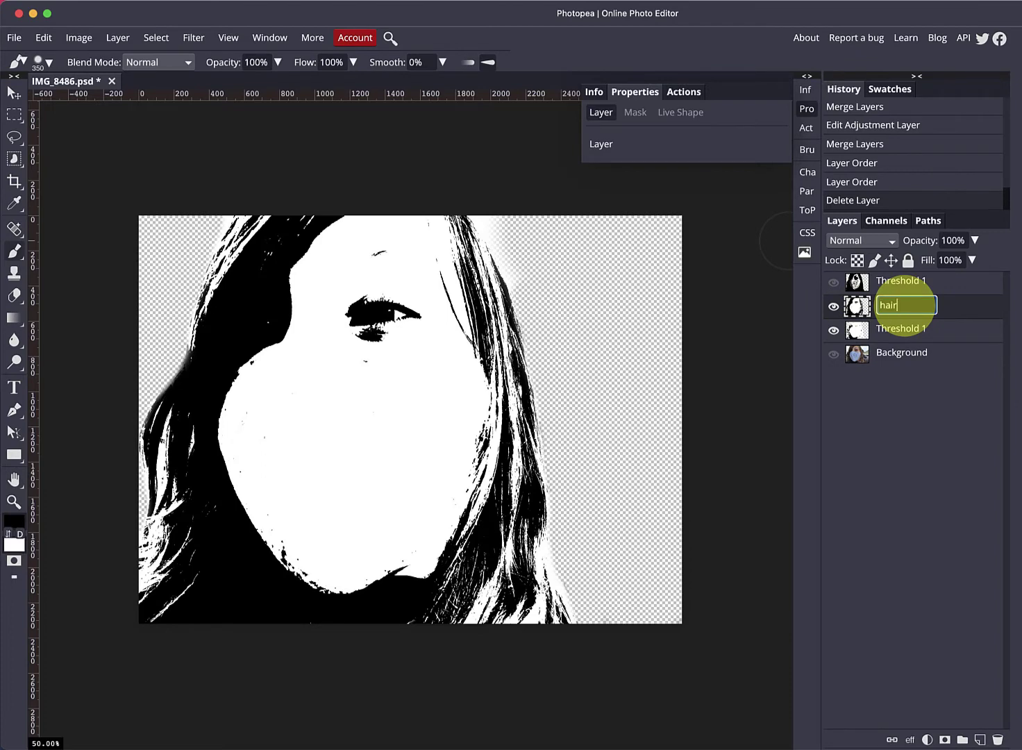
double_click(897, 329)
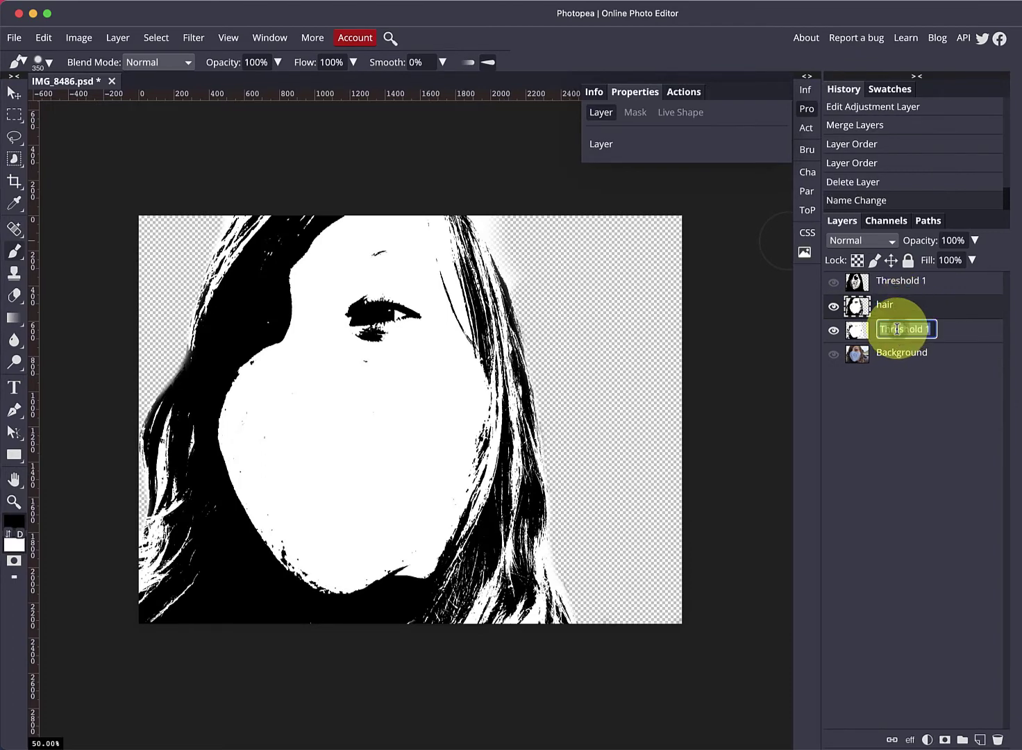
key("Return")
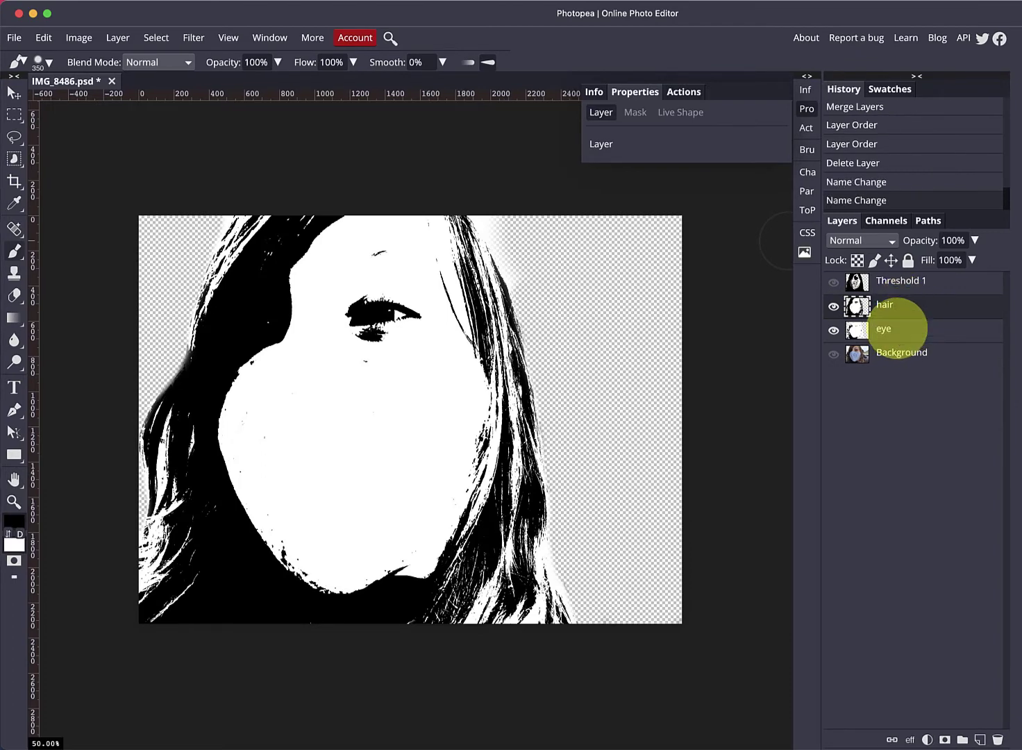
double_click(905, 280)
type("mask")
key("Return")
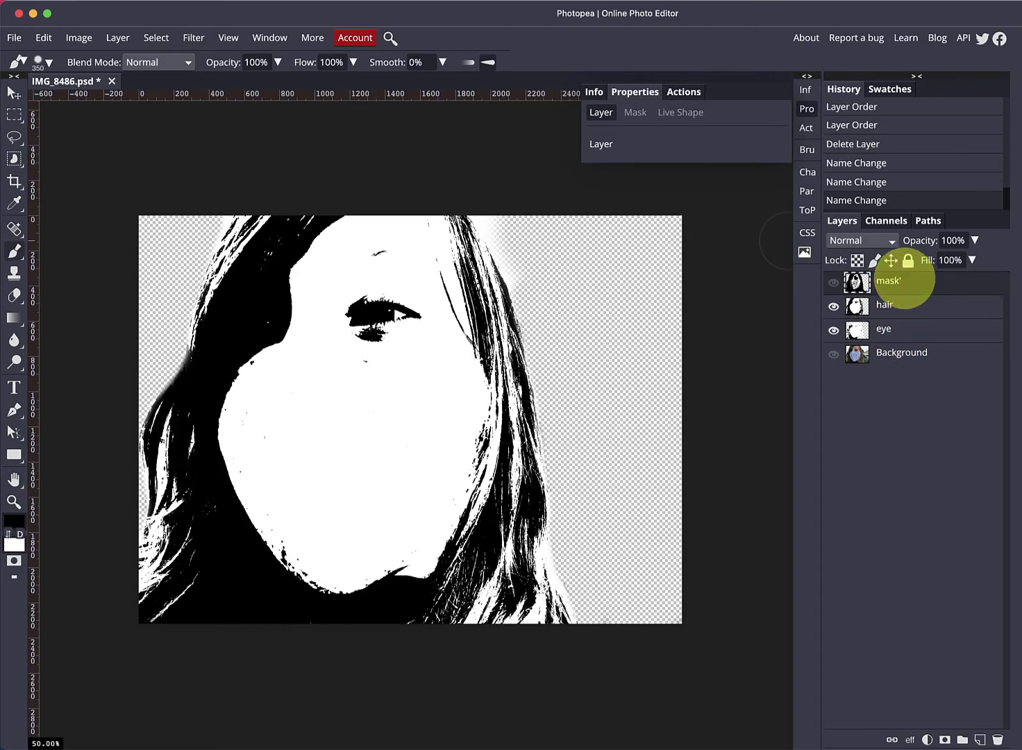
double_click(932, 292)
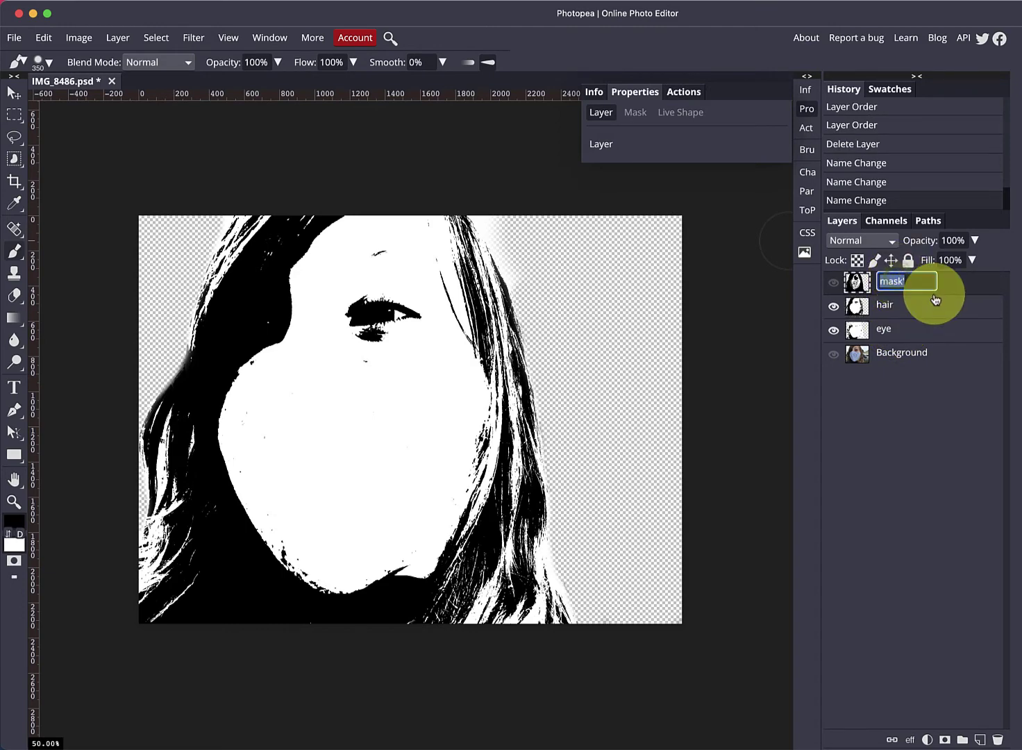
key("Return")
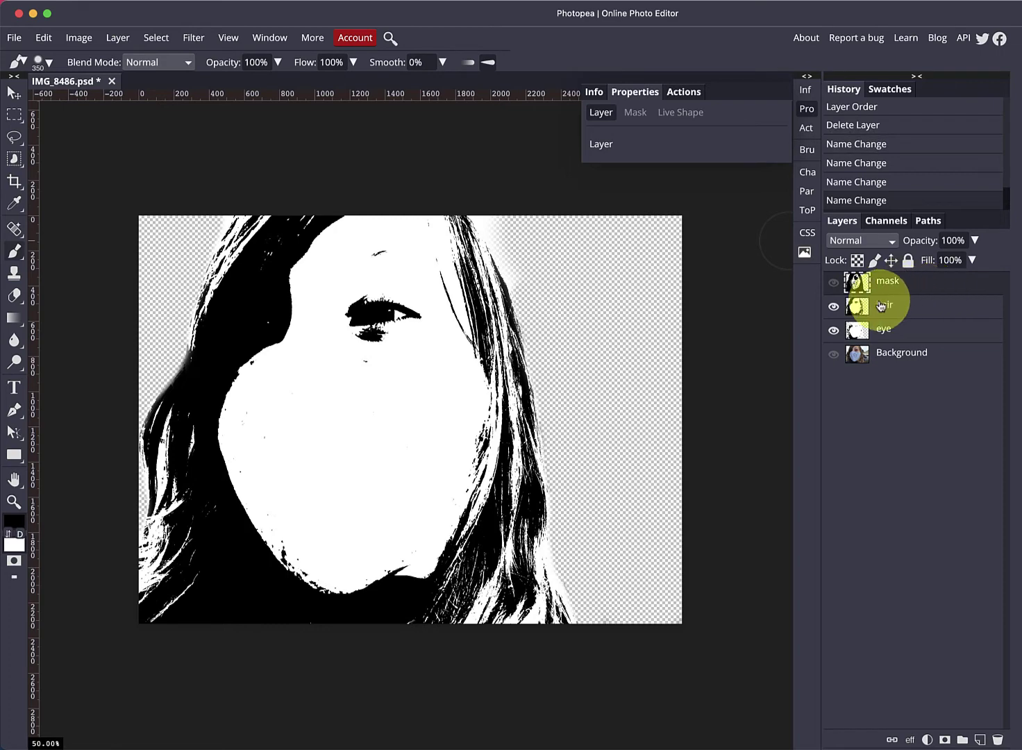
Add a raster mask to the hair layer and fill it with black.
left_click(938, 300)
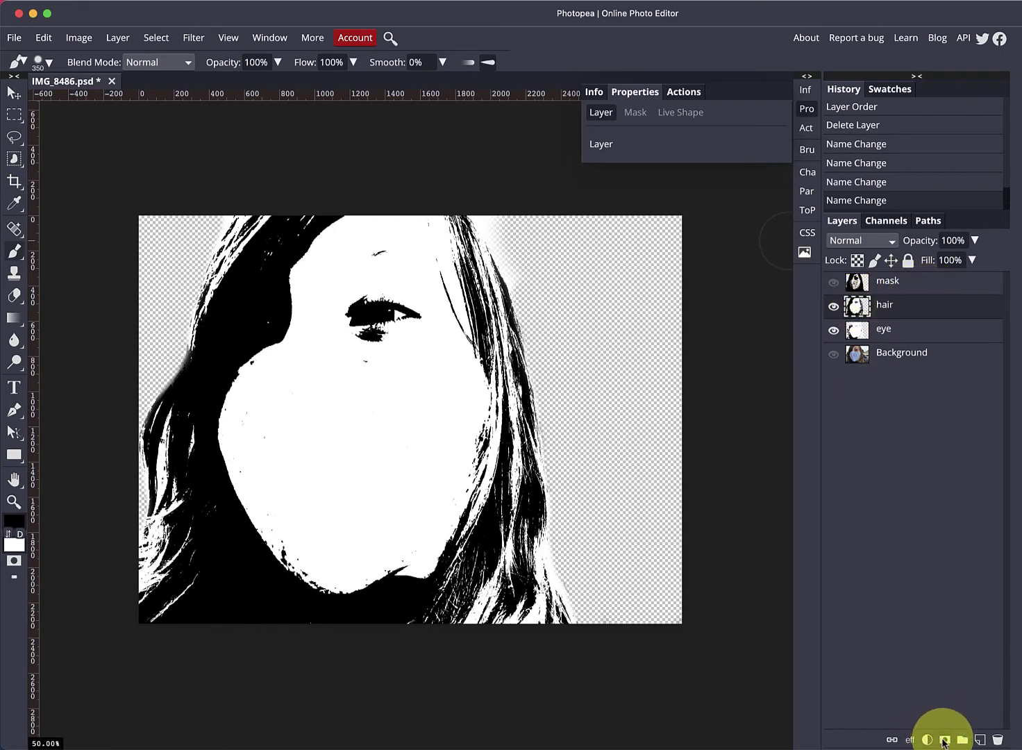
left_click(944, 738)
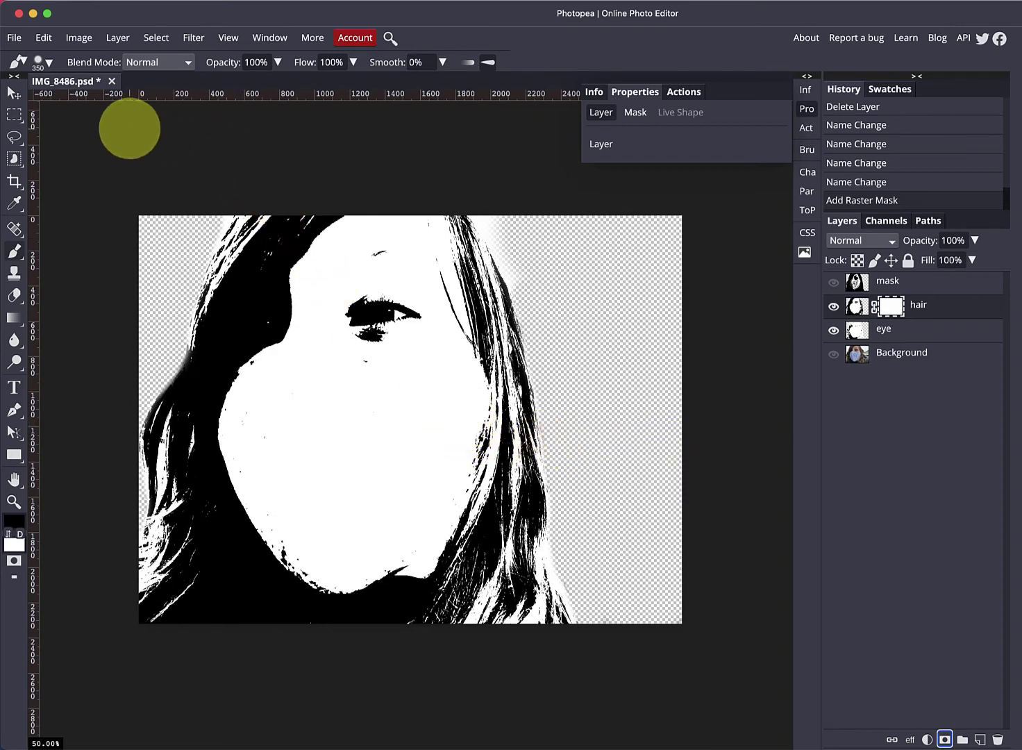
left_click(45, 36)
left_click(63, 270)
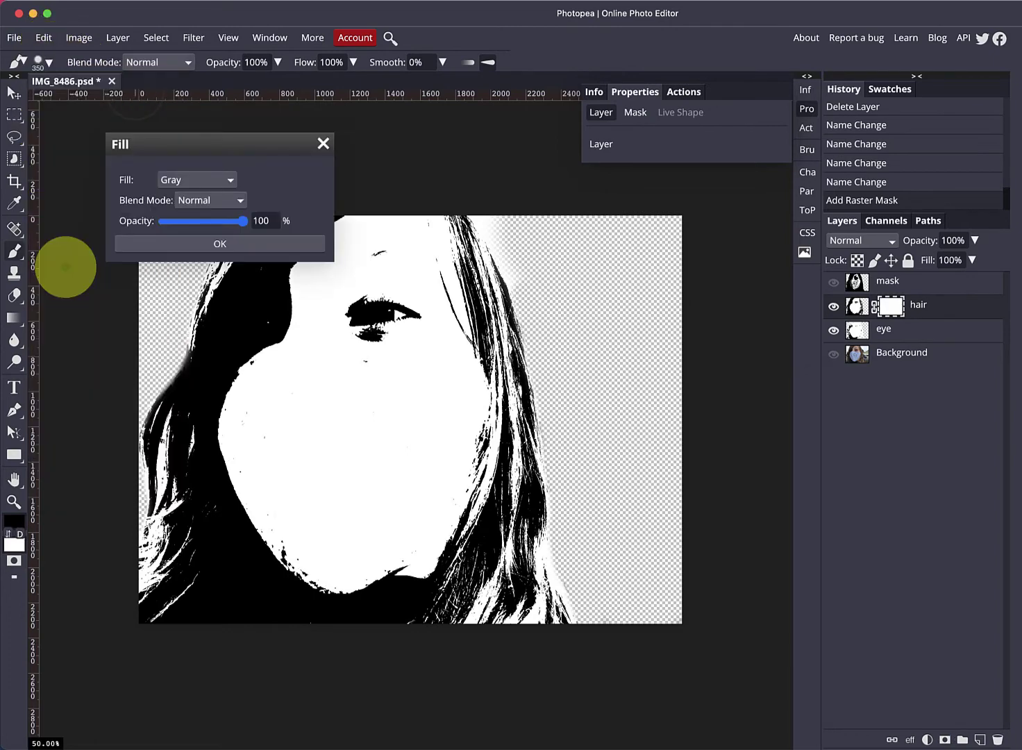
left_click(210, 182)
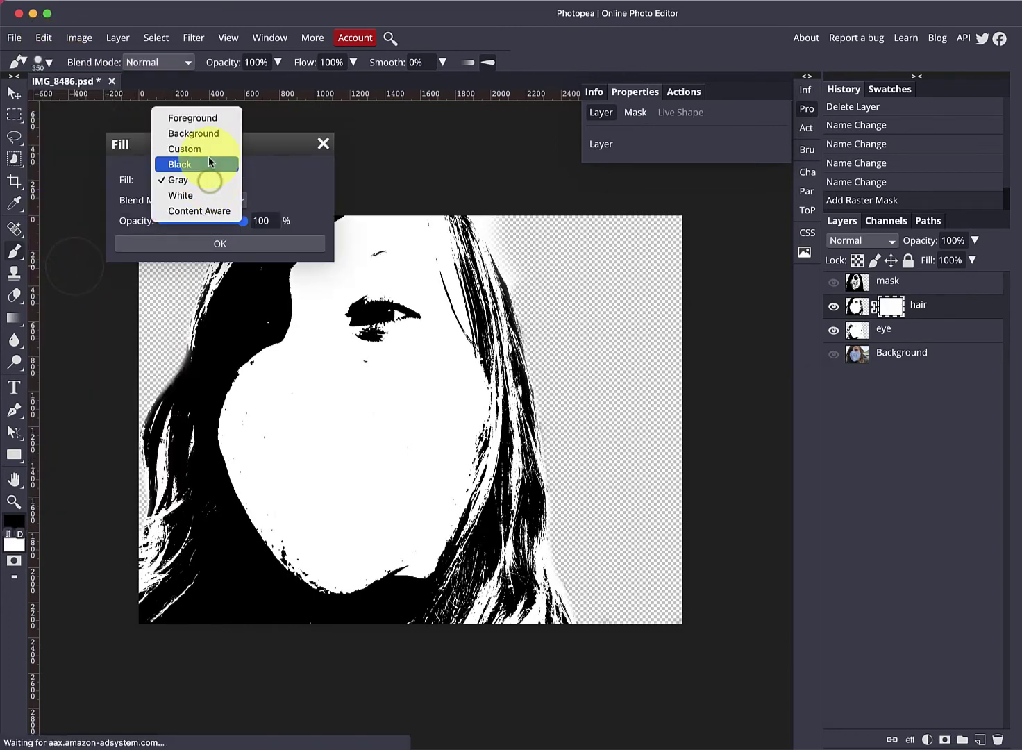
left_click(208, 162)
left_click(219, 233)
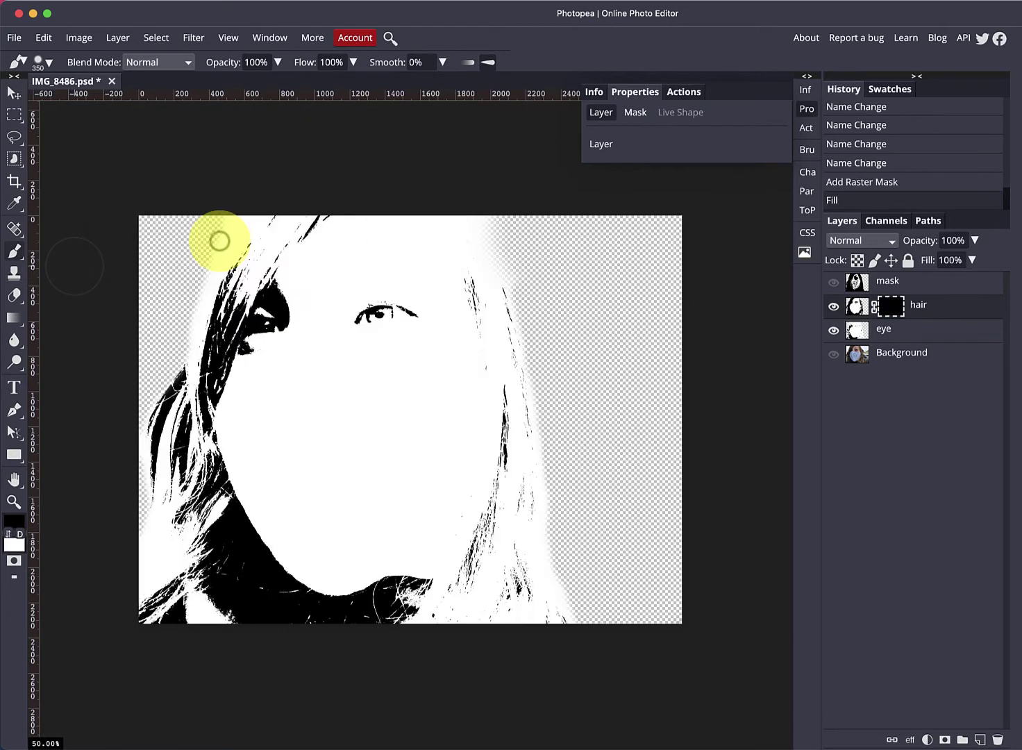
Paint white with the Brush on the hair layer's mask to reveal the hair strands on both sides of the face.
key("x")
left_click_drag(506, 320, 548, 318)
left_click(892, 304)
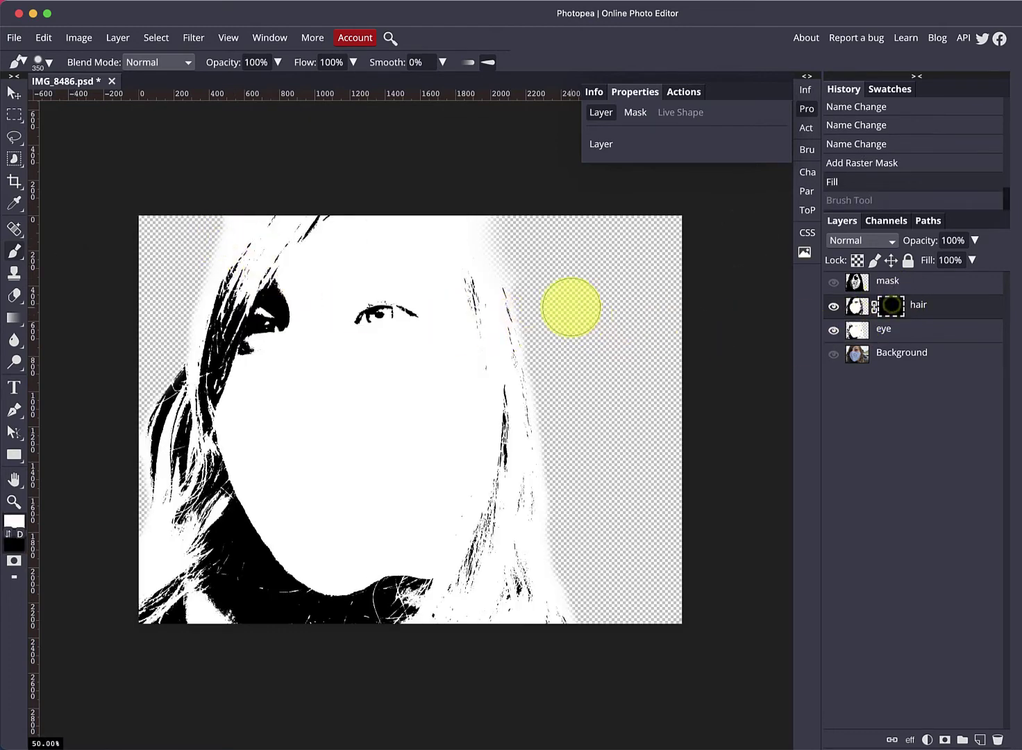
mouse_move(449, 219)
left_mouse_down()
mouse_move(506, 375)
mouse_move(529, 586)
mouse_move(544, 631)
mouse_move(516, 596)
mouse_move(510, 564)
mouse_move(450, 625)
mouse_move(508, 545)
mouse_move(455, 609)
mouse_move(401, 620)
mouse_move(545, 613)
left_mouse_up()
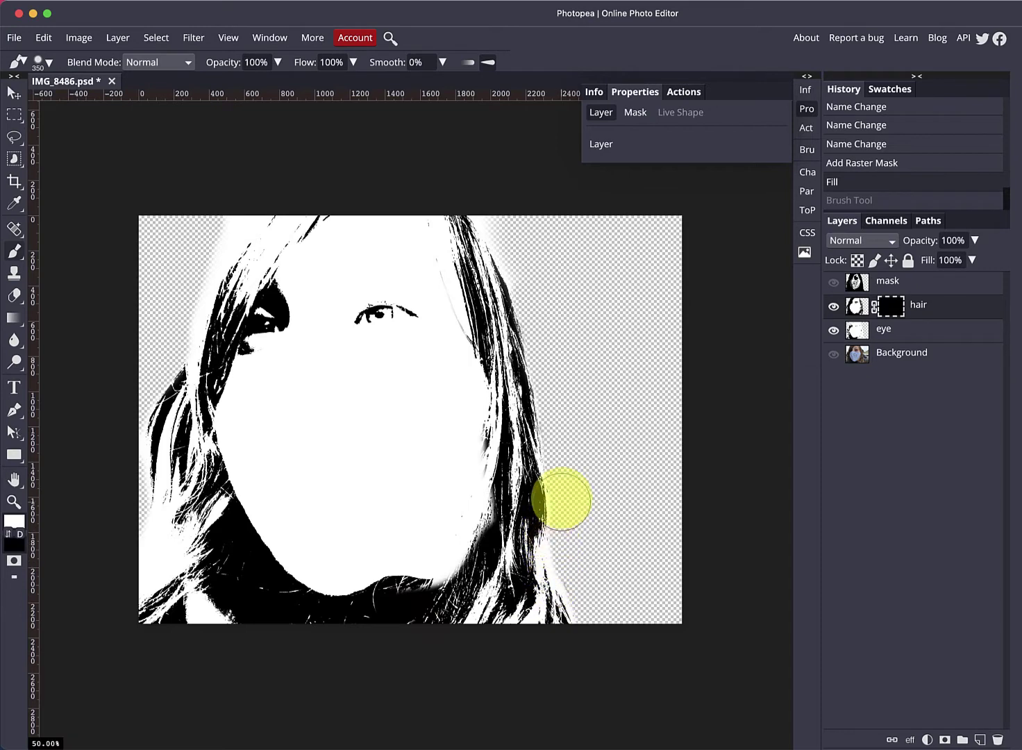
mouse_move(482, 200)
left_mouse_down()
mouse_move(453, 226)
mouse_move(359, 229)
mouse_move(206, 291)
mouse_move(174, 394)
mouse_move(202, 280)
mouse_move(258, 178)
mouse_move(270, 207)
mouse_move(242, 240)
mouse_move(284, 198)
mouse_move(260, 222)
left_mouse_up()
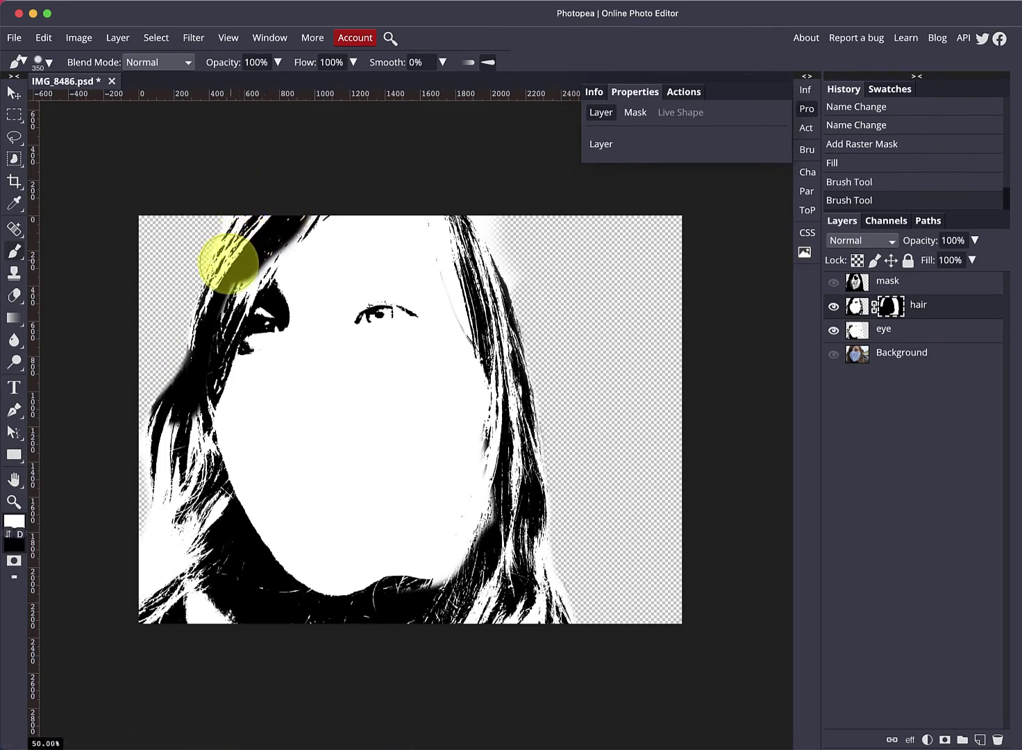
mouse_move(221, 290)
left_mouse_down()
mouse_move(247, 233)
mouse_move(217, 312)
left_mouse_up()
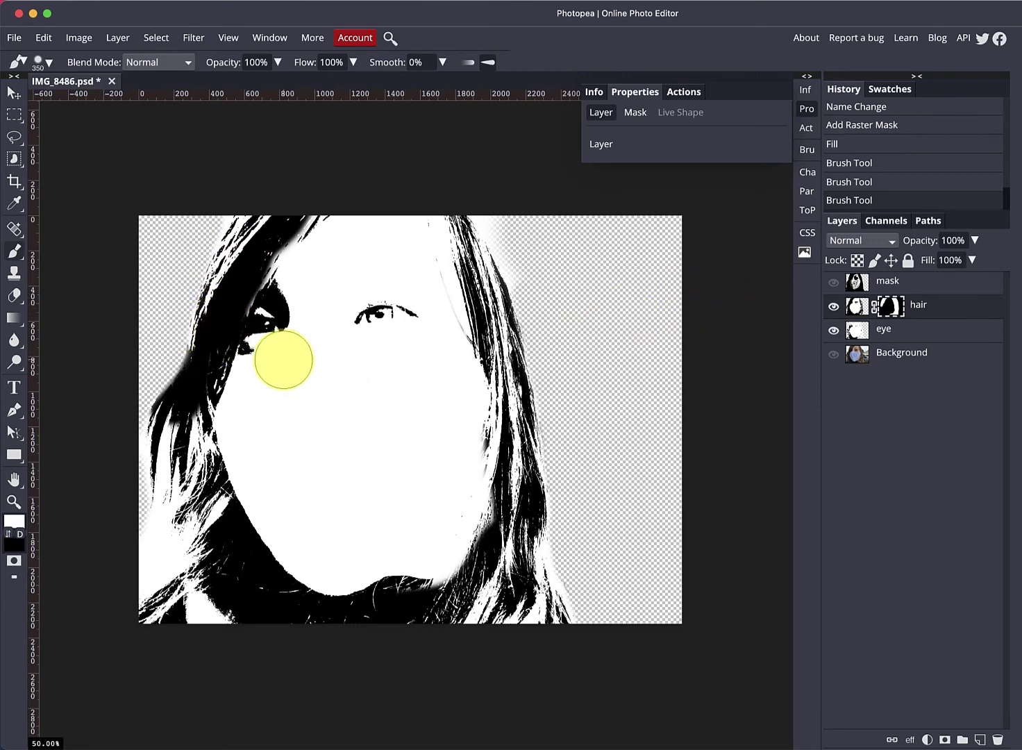
Show the mask layer, add a raster mask to it and fill that mask with black.
left_click(857, 290)
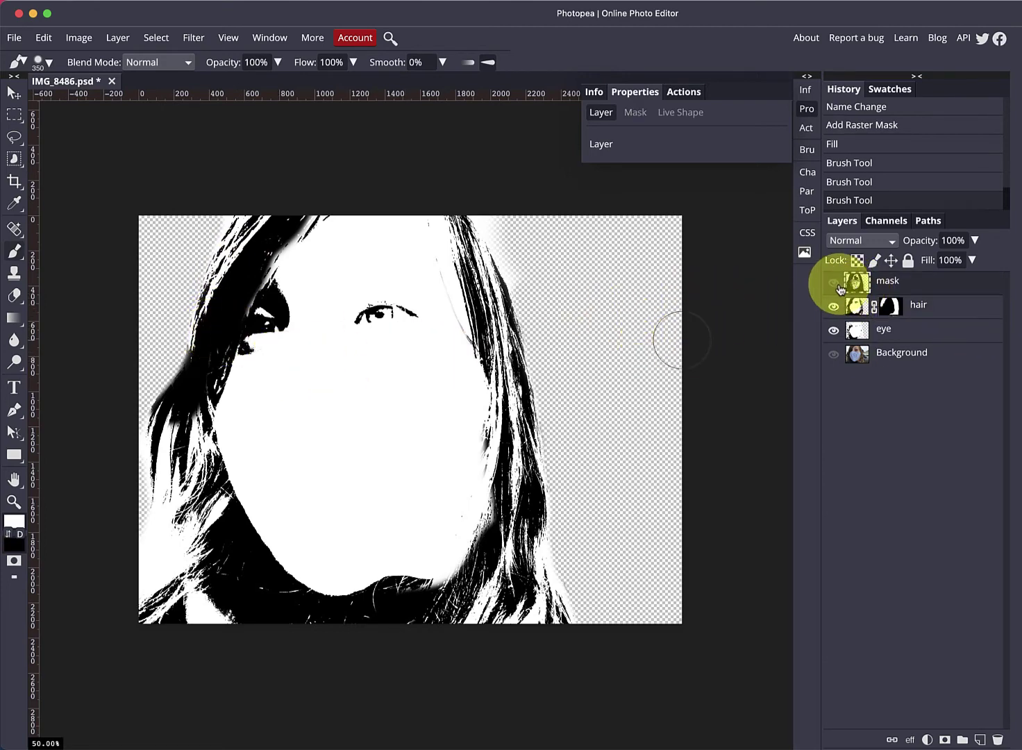
left_click(833, 283)
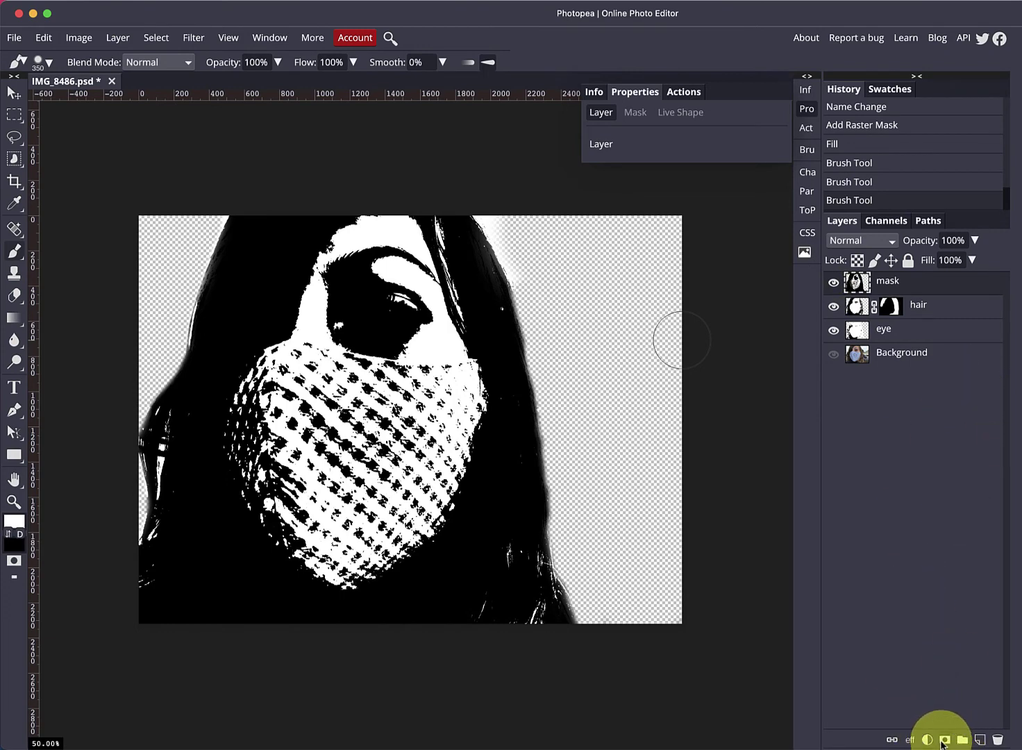
left_click(44, 38)
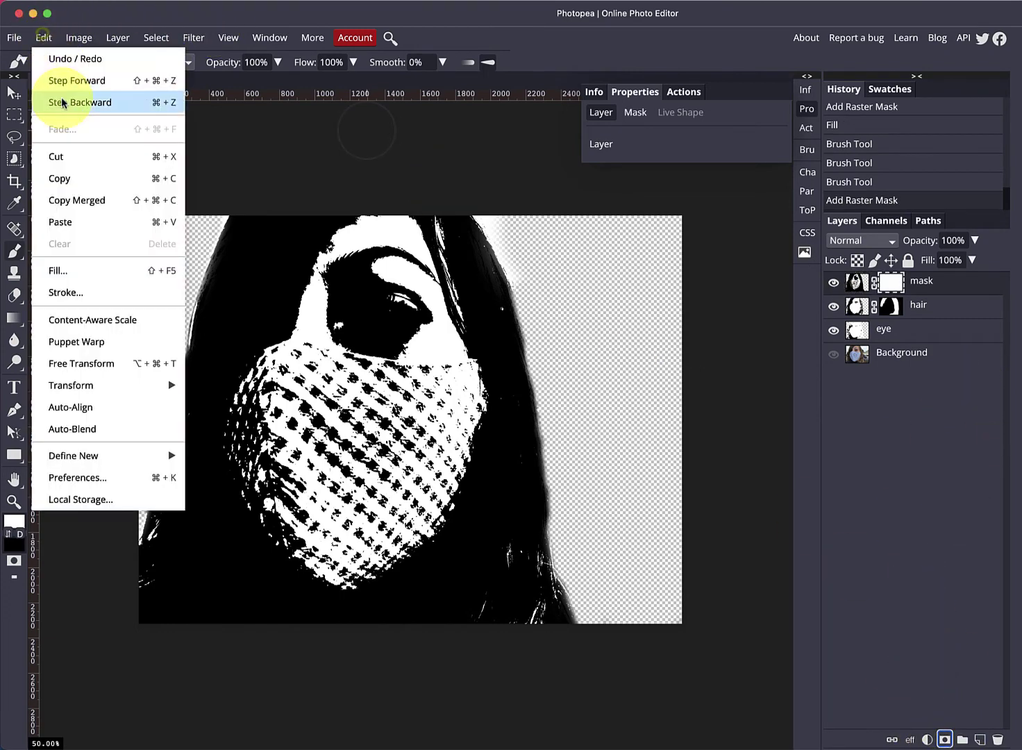
left_click(81, 269)
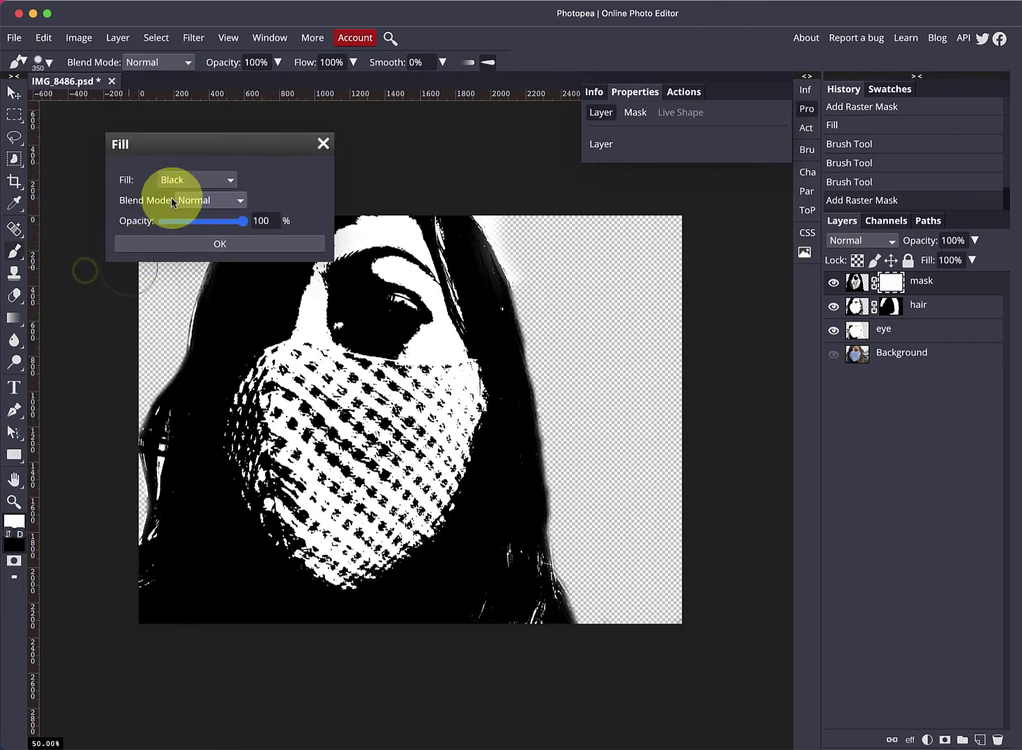
left_click(215, 246)
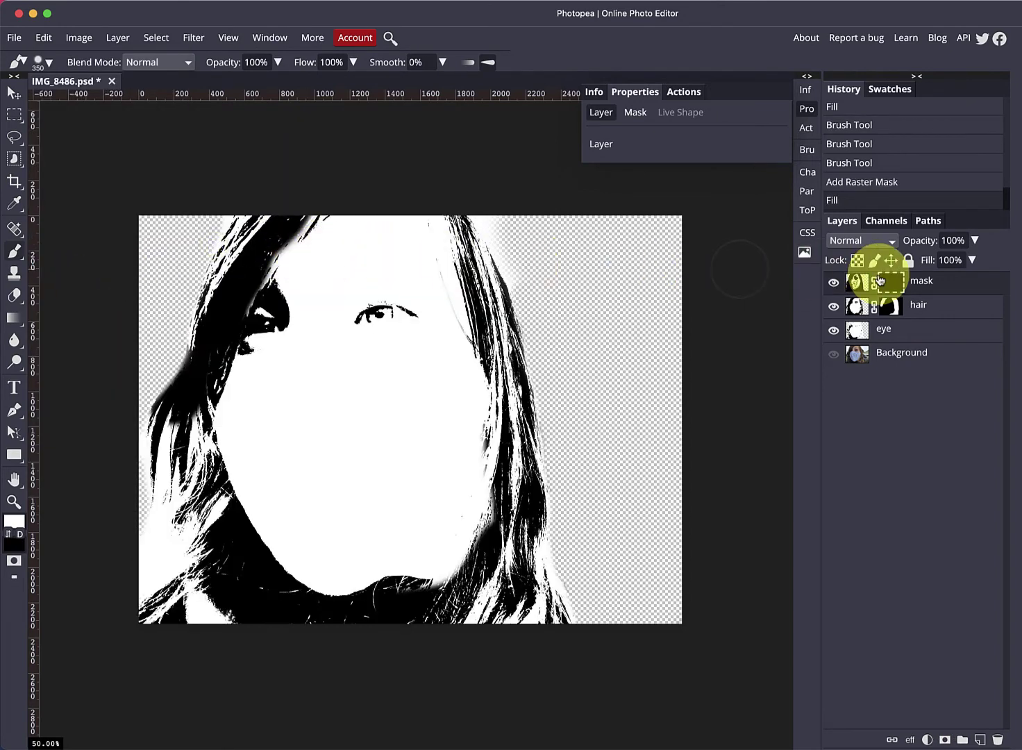
Paint white with the Brush on the mask layer's raster mask to reveal the patterned face covering.
right_click(15, 258)
left_click(35, 251)
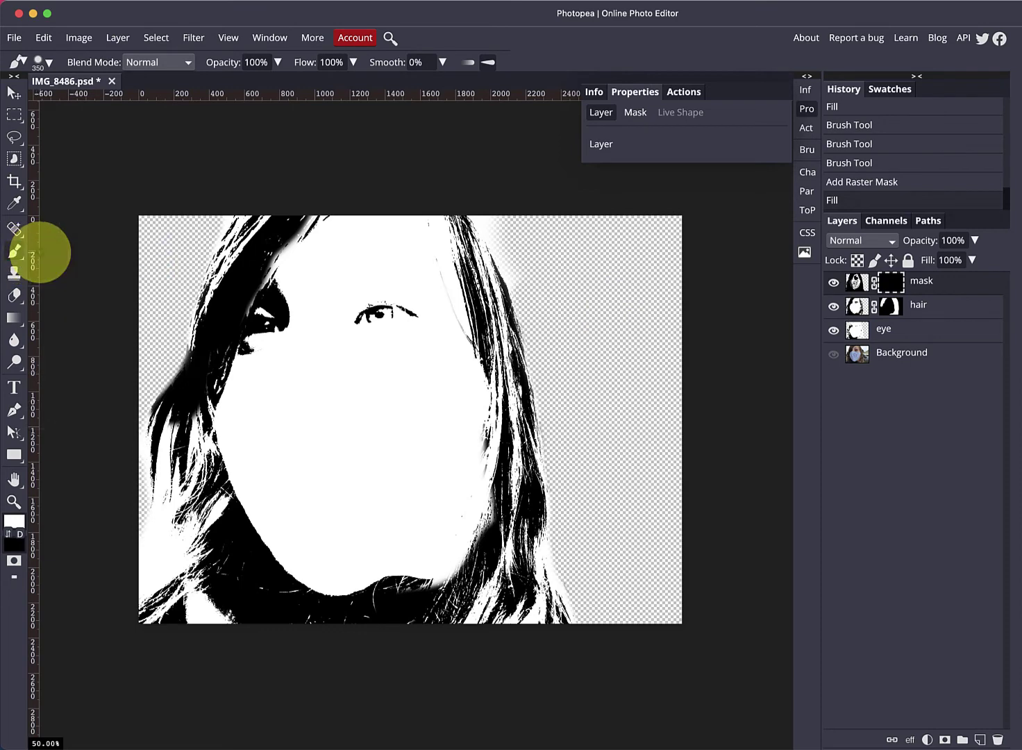
mouse_move(370, 439)
left_mouse_down()
mouse_move(320, 424)
mouse_move(389, 428)
mouse_move(278, 400)
mouse_move(424, 413)
mouse_move(437, 392)
mouse_move(455, 514)
mouse_move(423, 550)
mouse_move(439, 547)
mouse_move(324, 565)
mouse_move(250, 383)
mouse_move(388, 506)
mouse_move(320, 365)
mouse_move(410, 360)
left_mouse_up()
Reduce the brush to size 150 and paint black on the mask layer's raster mask to remove the dark spill below the eye.
scroll(448, 378, "up", 5)
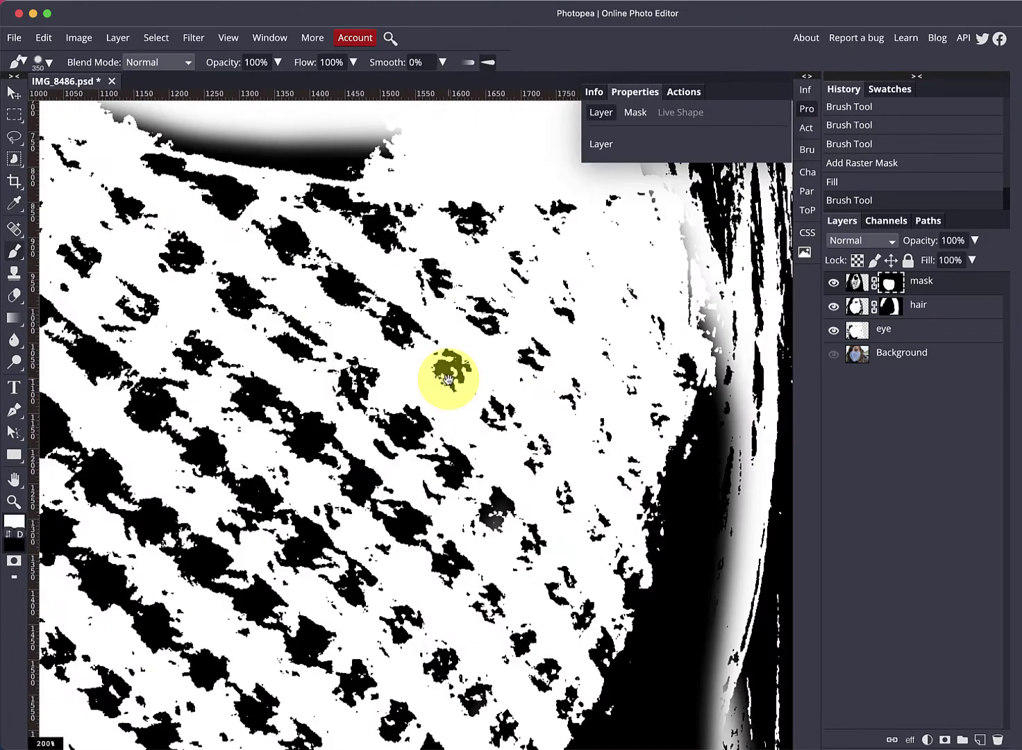
left_click_drag(336, 280, 481, 530)
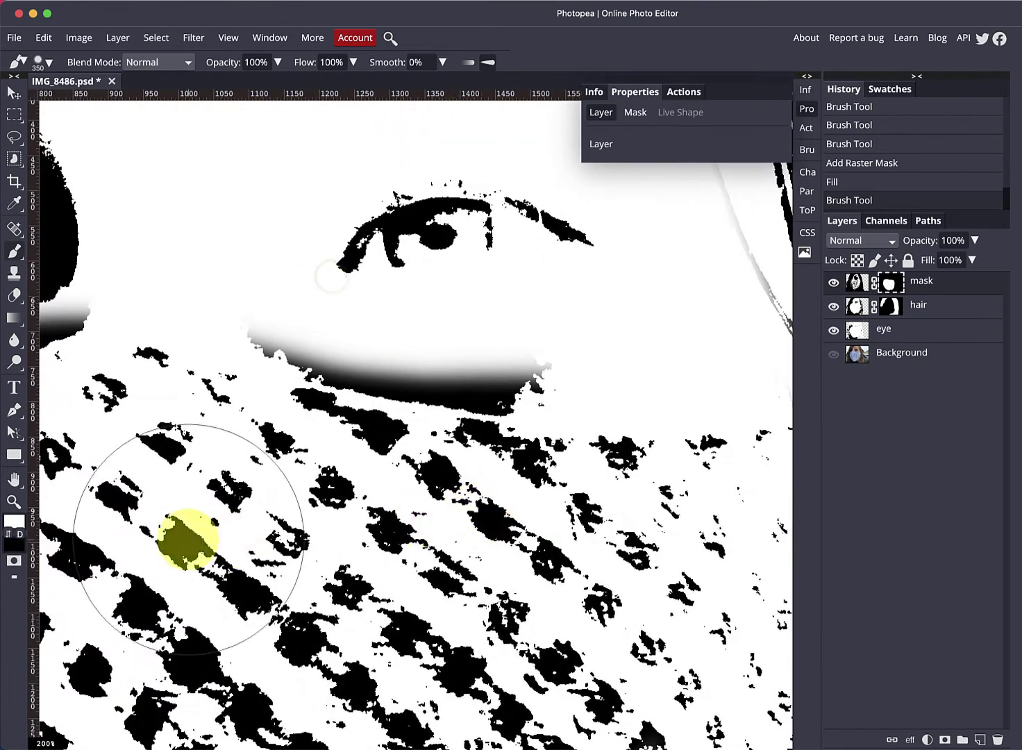
left_click(7, 534)
key("bracketleft")
key("bracketleft")
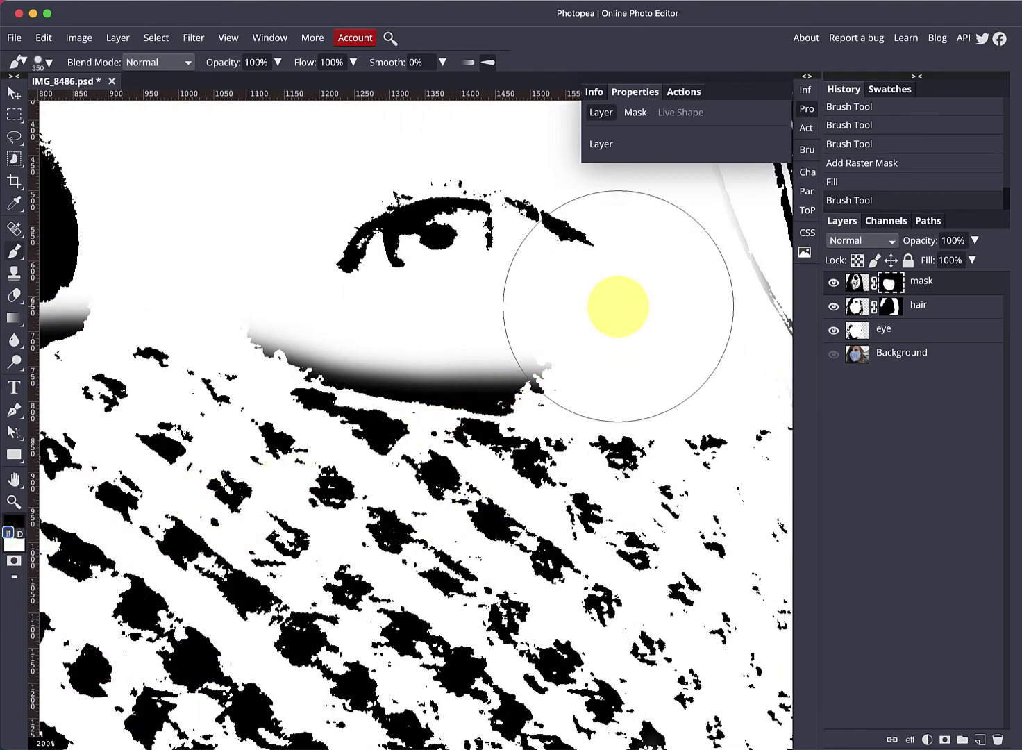
key("bracketleft")
key("bracketleft")
left_click(540, 356)
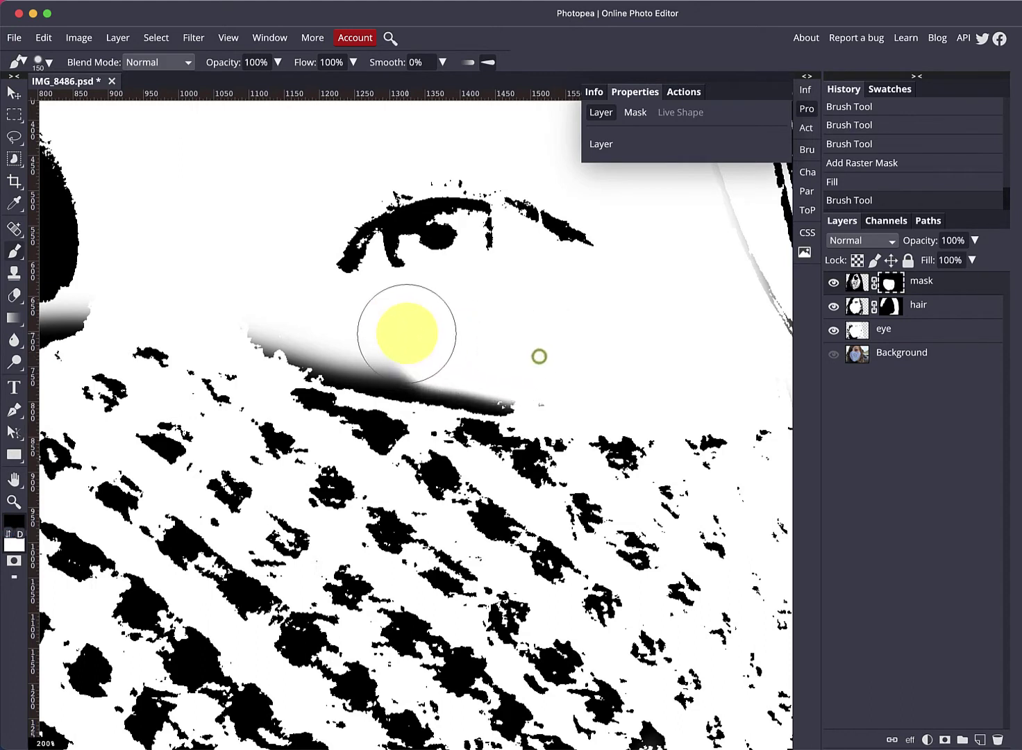
mouse_move(262, 285)
left_mouse_down()
mouse_move(316, 322)
mouse_move(385, 344)
mouse_move(539, 364)
left_mouse_up()
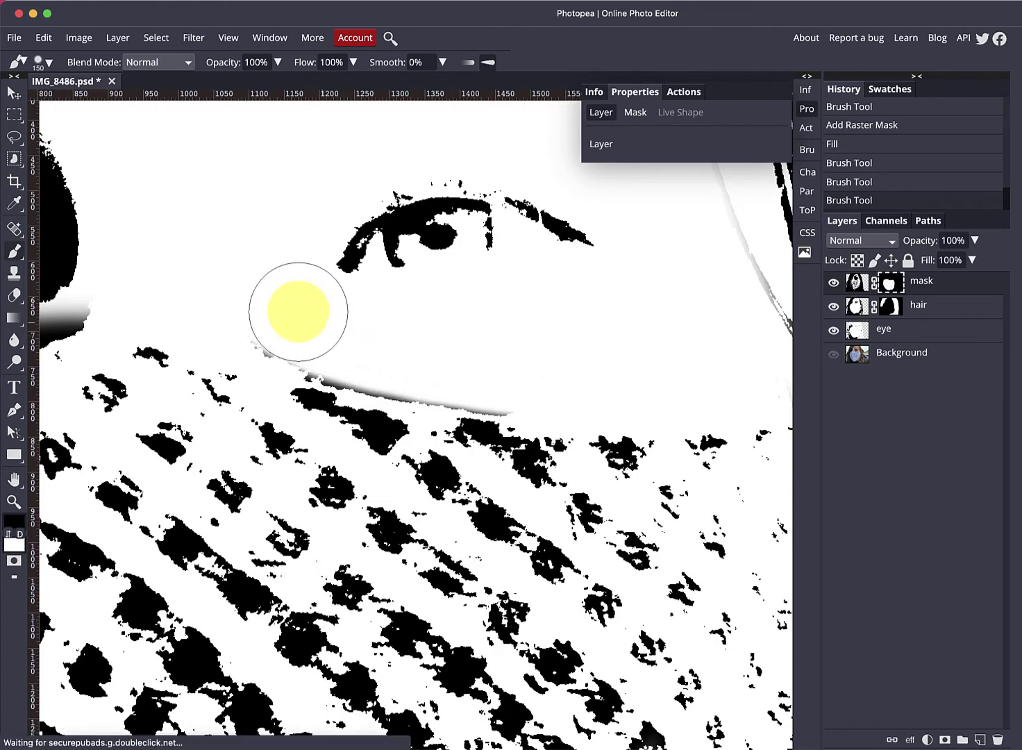
Paint black on the mask layer's raster mask to clean up the spill around the face covering's left edge beside the hair.
mouse_move(298, 311)
left_mouse_down()
mouse_move(213, 372)
mouse_move(759, 366)
left_mouse_up()
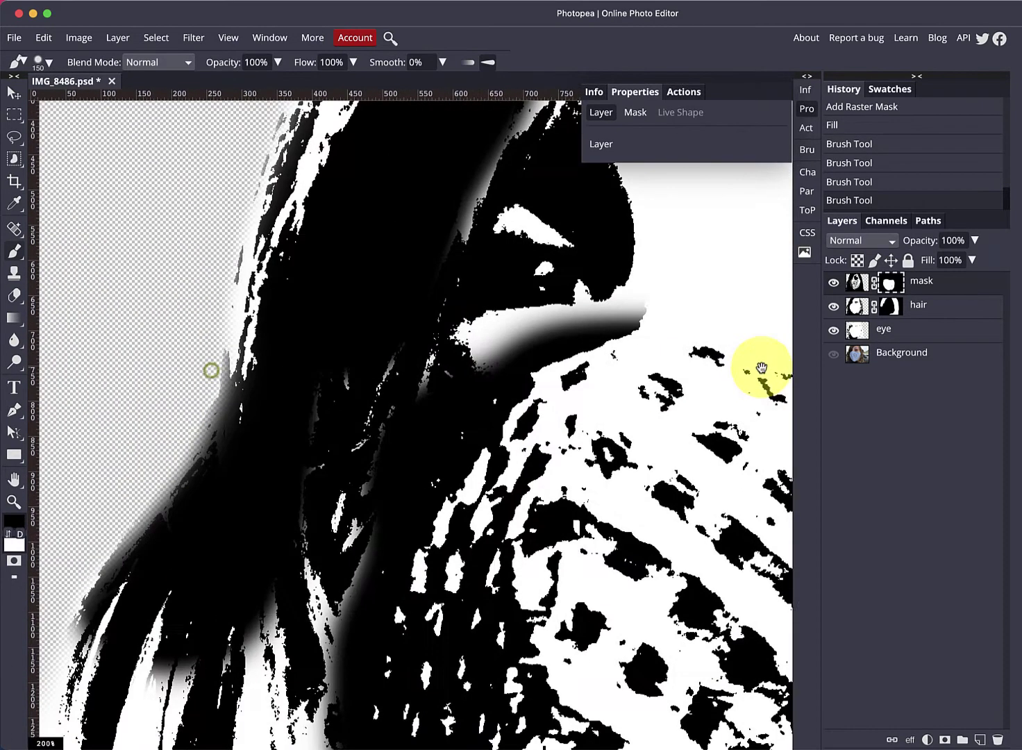
mouse_move(627, 337)
left_mouse_down()
mouse_move(619, 274)
mouse_move(533, 306)
mouse_move(508, 327)
mouse_move(539, 312)
mouse_move(489, 326)
mouse_move(463, 366)
mouse_move(477, 366)
mouse_move(433, 433)
mouse_move(405, 453)
mouse_move(393, 501)
mouse_move(352, 568)
left_mouse_up()
mouse_move(455, 569)
left_mouse_down()
mouse_move(598, 327)
mouse_move(474, 375)
mouse_move(429, 474)
mouse_move(449, 456)
mouse_move(484, 354)
mouse_move(442, 523)
mouse_move(461, 587)
mouse_move(514, 680)
mouse_move(499, 700)
mouse_move(533, 637)
mouse_move(567, 620)
mouse_move(551, 420)
mouse_move(481, 230)
mouse_move(418, 317)
mouse_move(425, 422)
mouse_move(405, 484)
mouse_move(407, 452)
mouse_move(361, 394)
left_mouse_up()
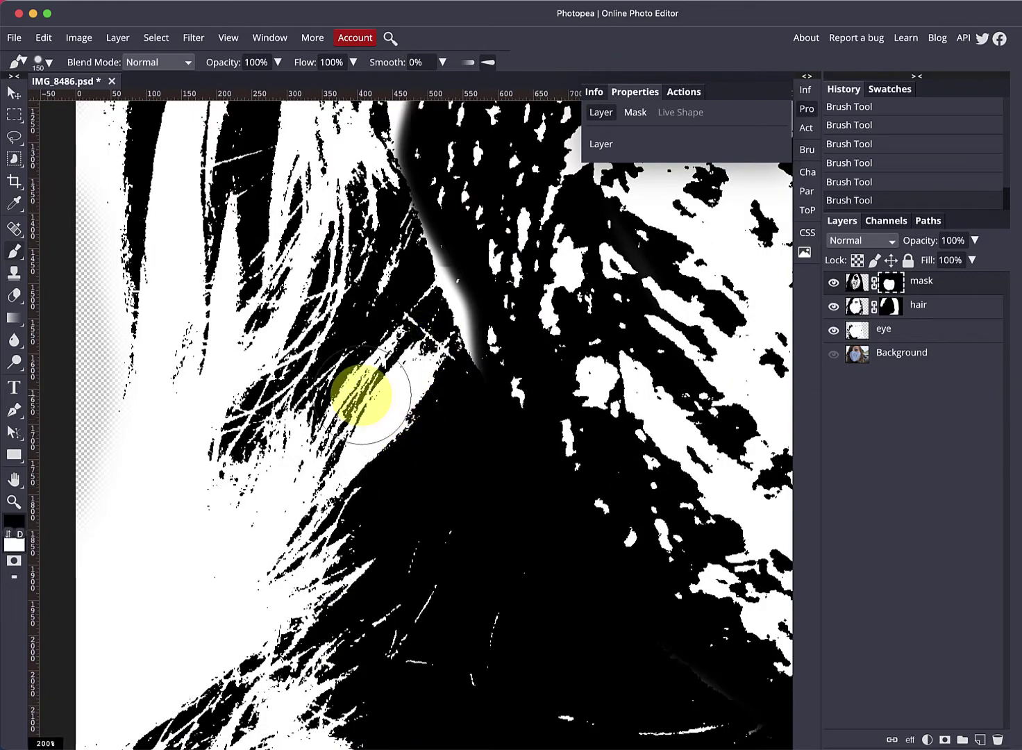
key("ctrl+0")
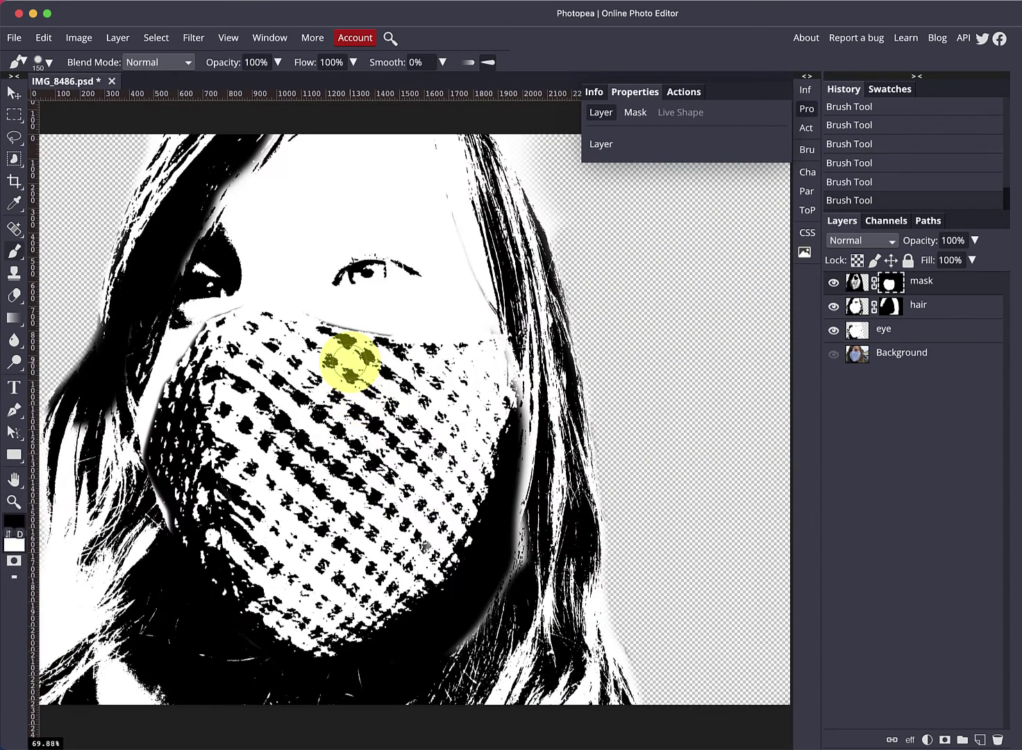
Stamp all visible layers into a new merged layer and delete the original mask, hair and eye threshold layers.
key("ctrl+minus")
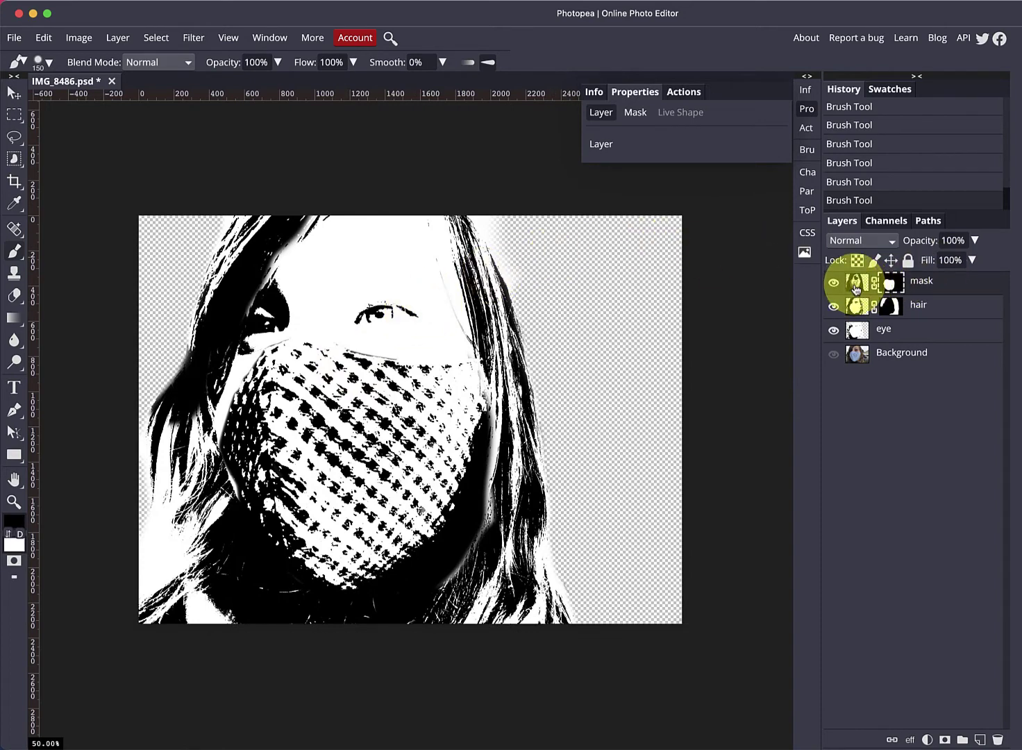
key("ctrl+alt+shift+e")
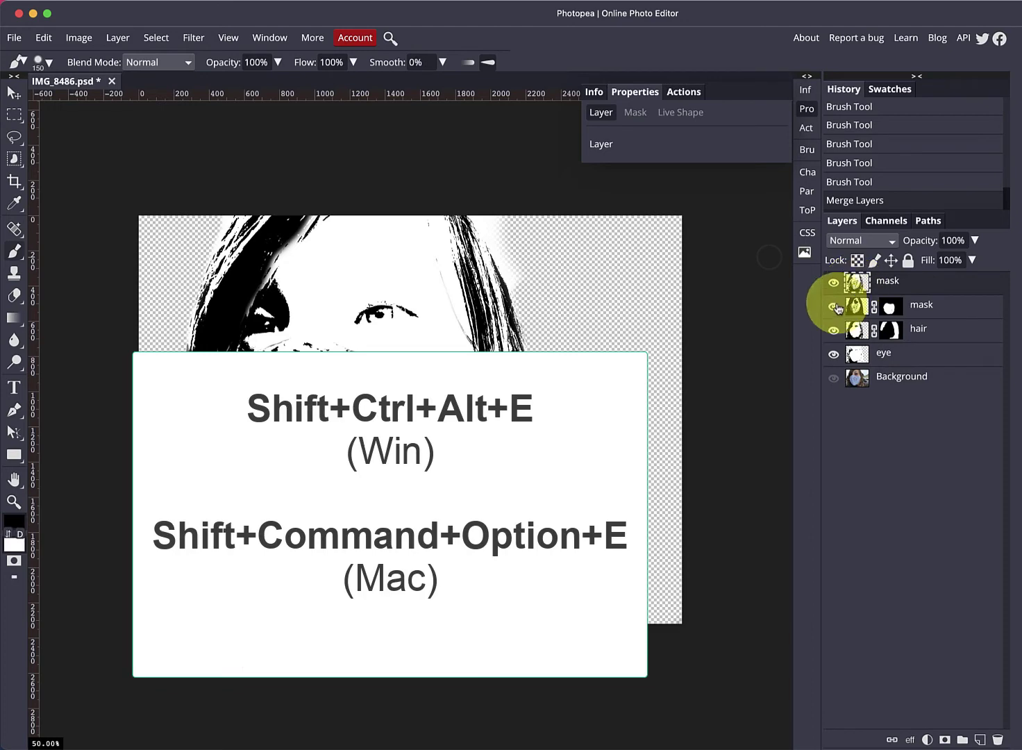
left_click(858, 356)
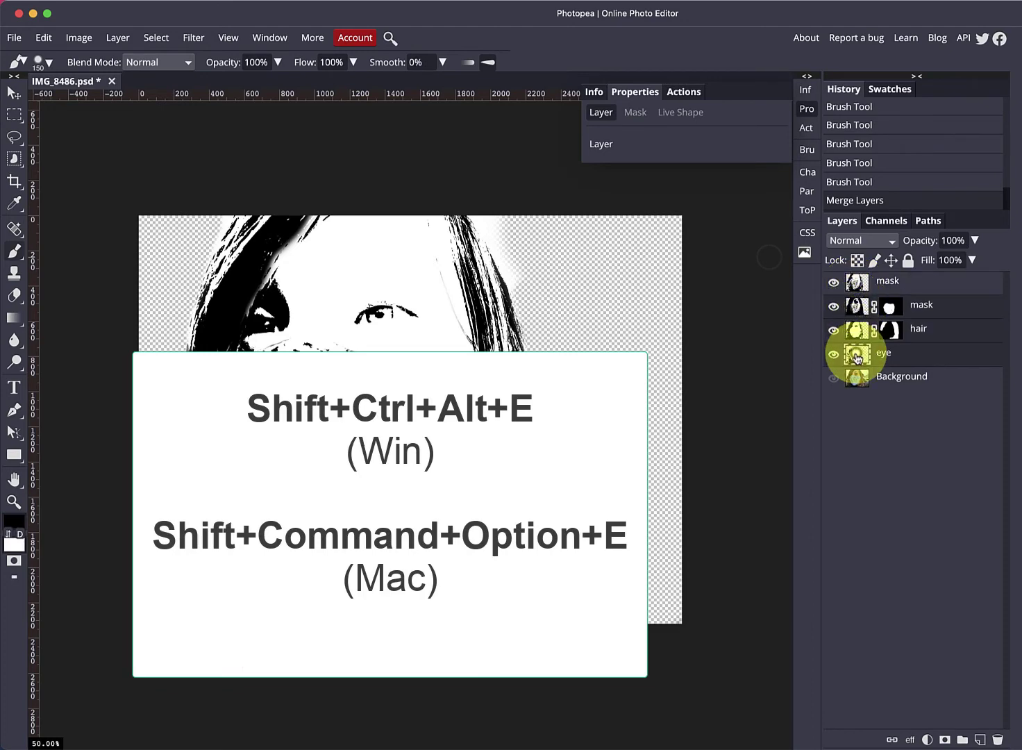
key("Delete")
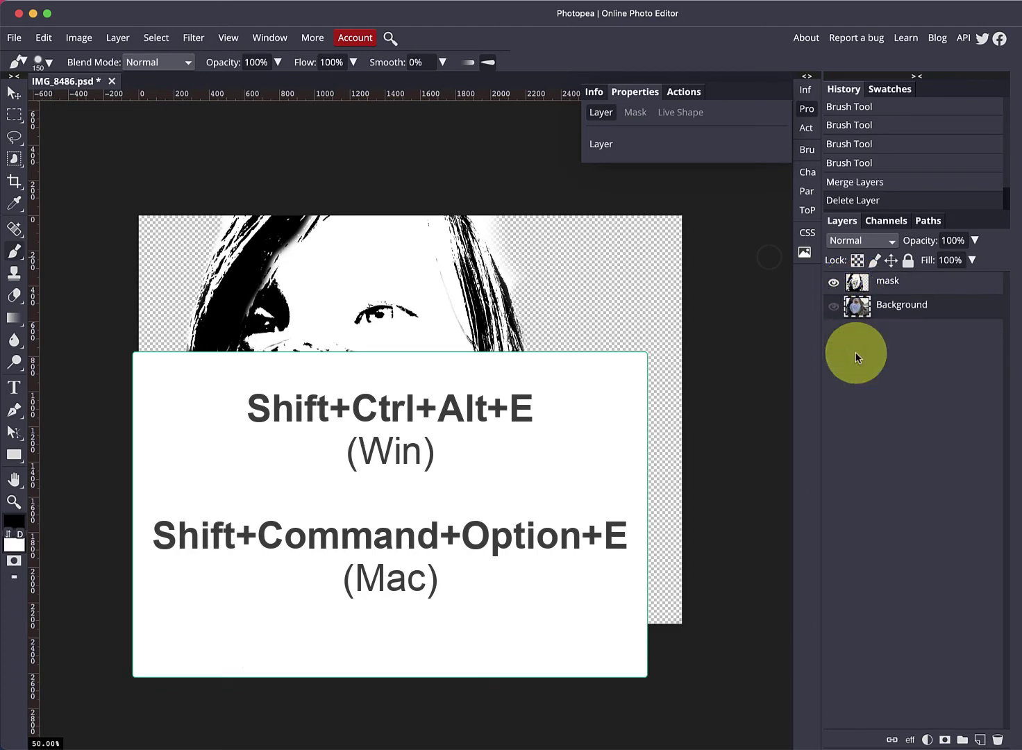
Add a new layer, move it beneath the merged mask layer and name it background colour.
left_click(854, 283)
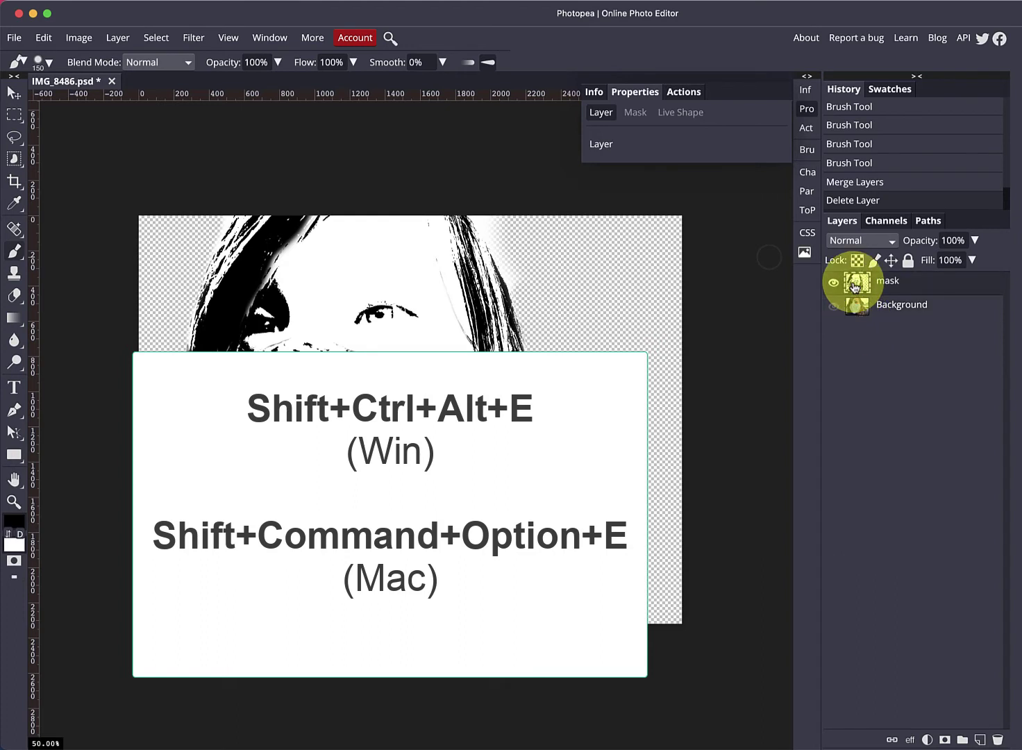
left_click(979, 740)
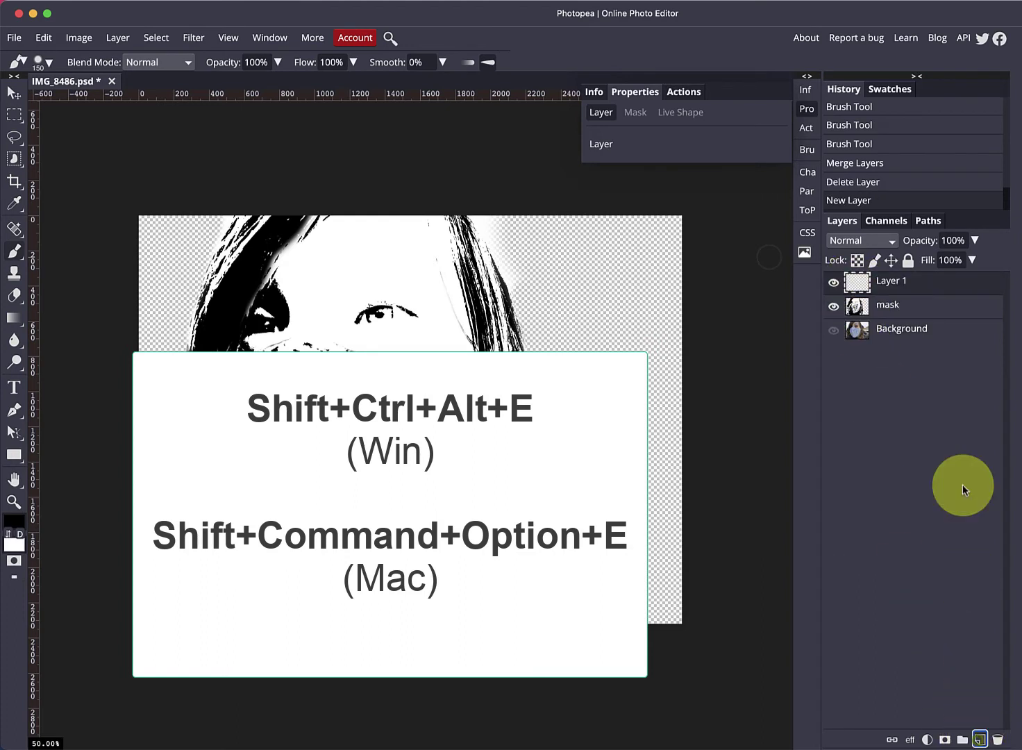
left_click_drag(861, 317, 859, 318)
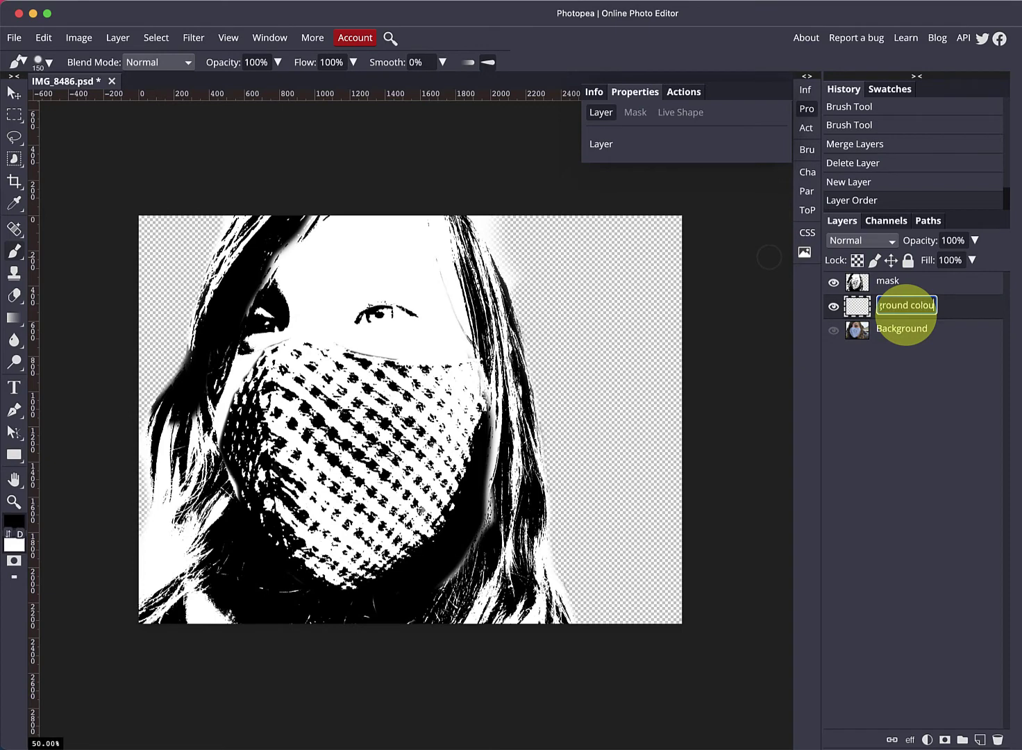
type("r")
key("Return")
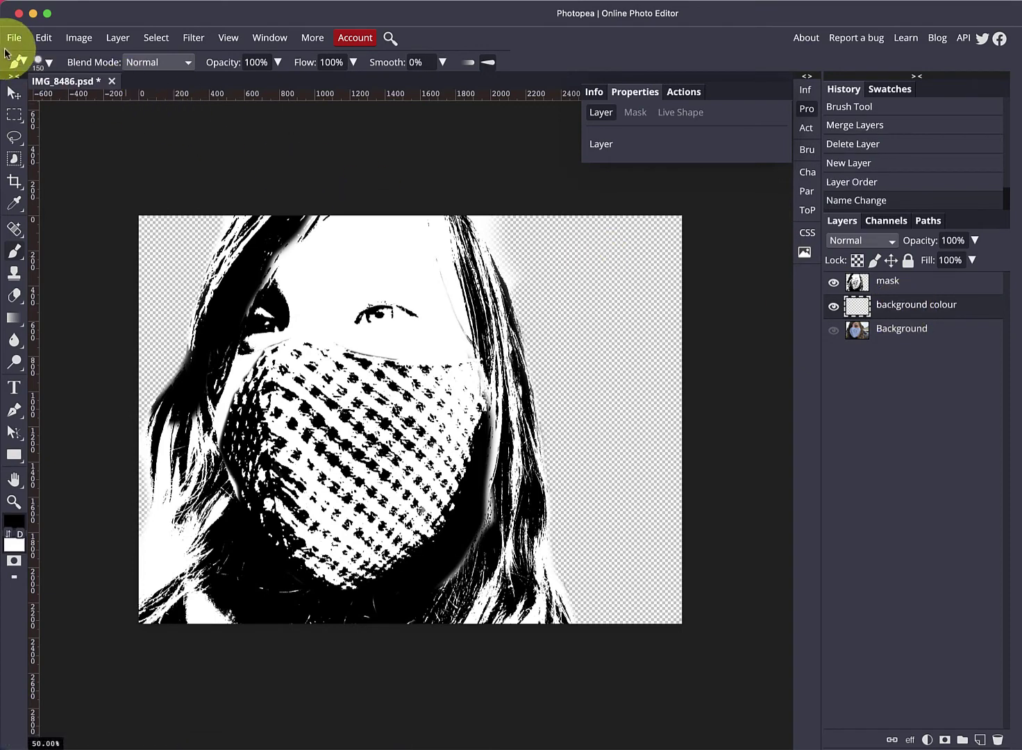
Fill the background colour layer with custom red ff0000 at 100% opacity in Normal blend mode.
left_click(44, 42)
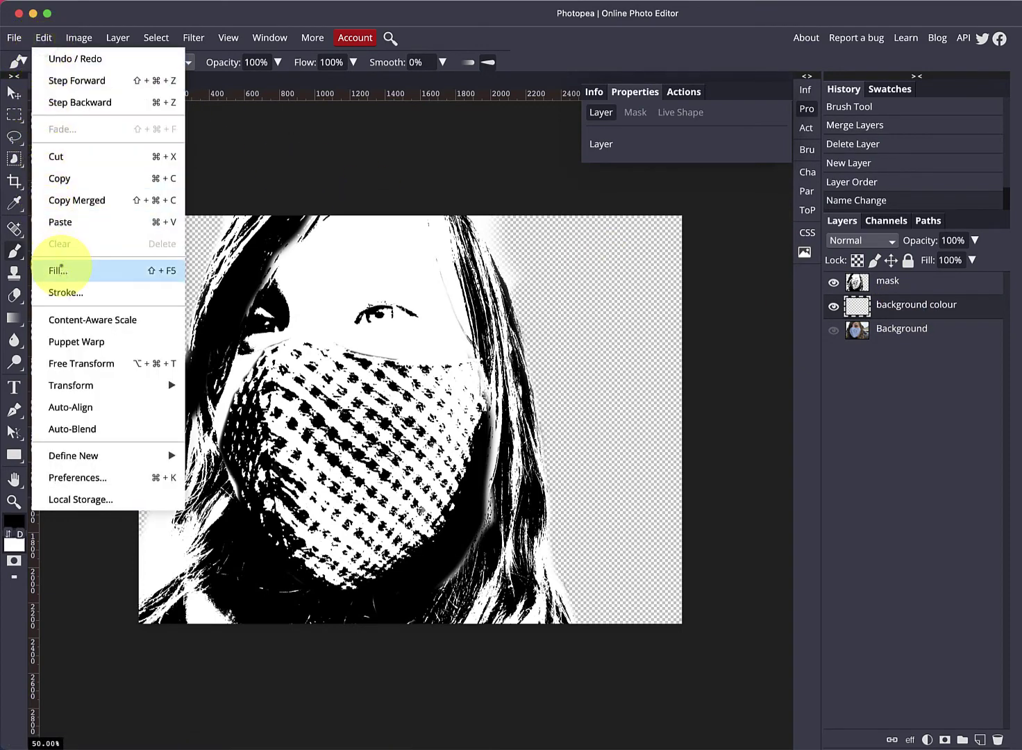
left_click(90, 267)
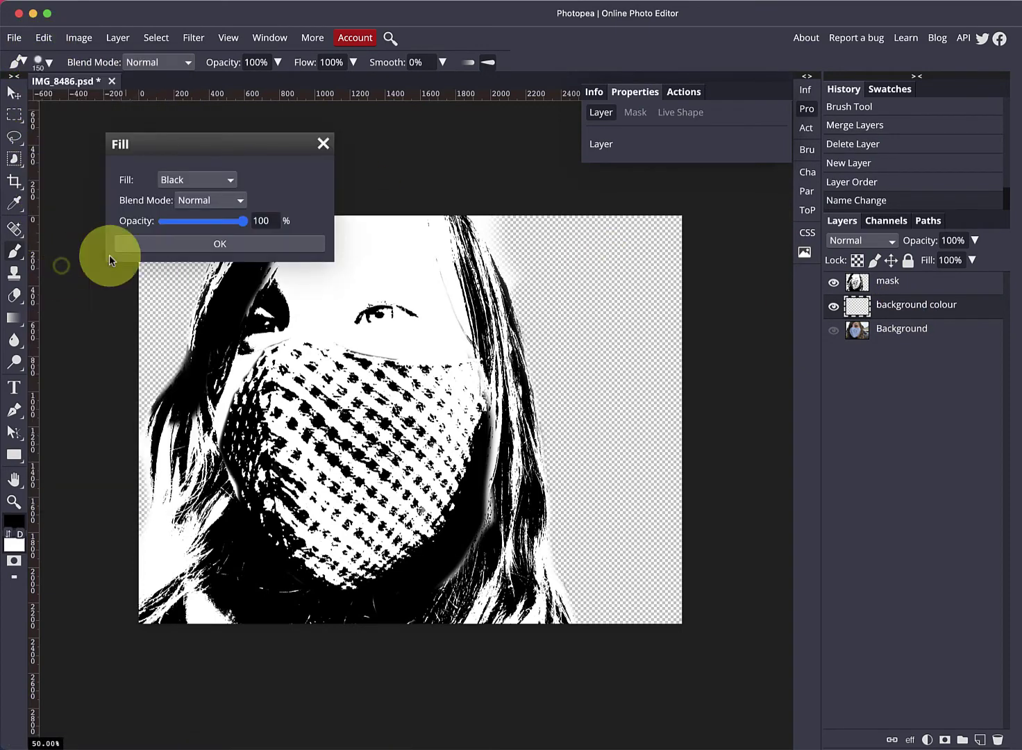
left_click(206, 182)
left_click(206, 165)
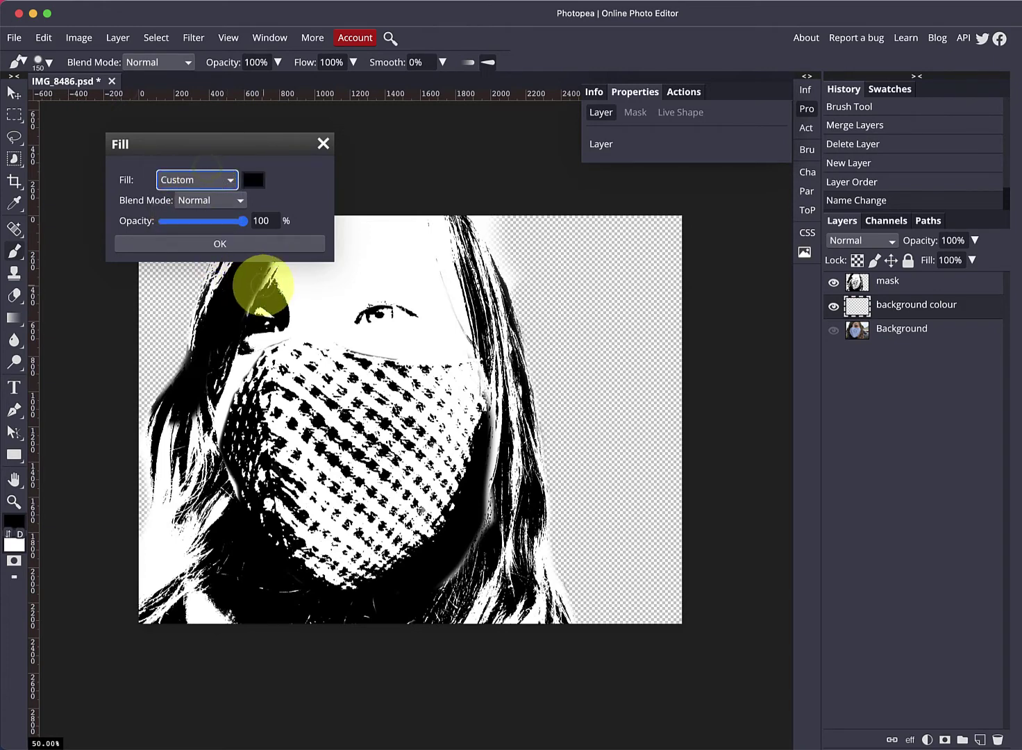
left_click(216, 182)
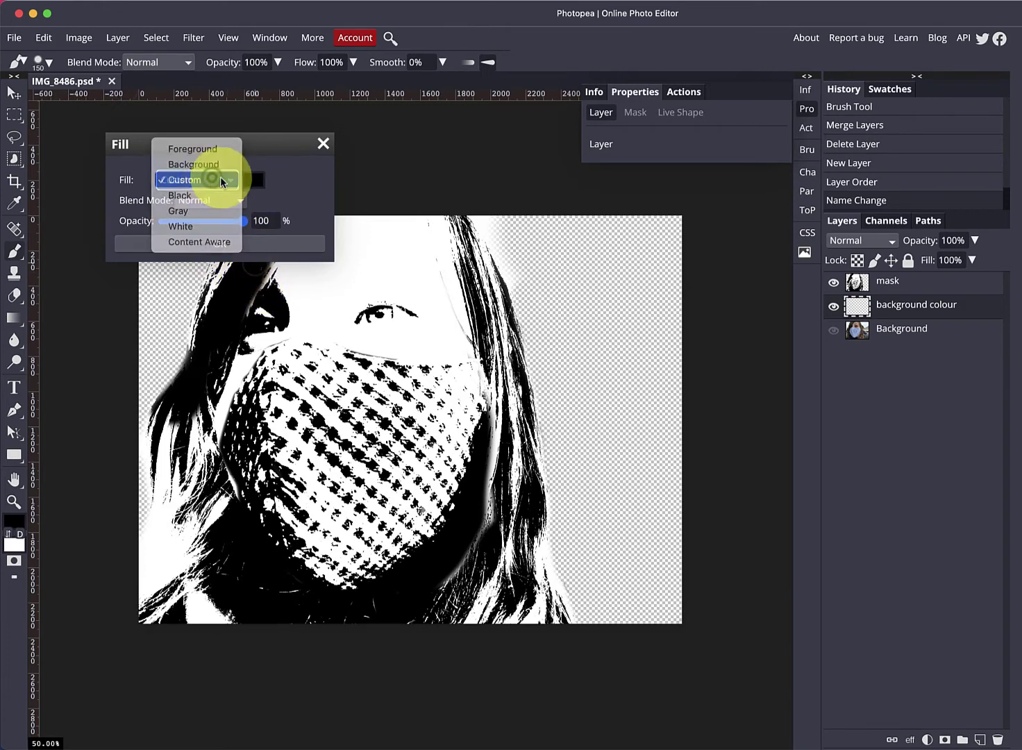
left_click(221, 177)
left_click(251, 180)
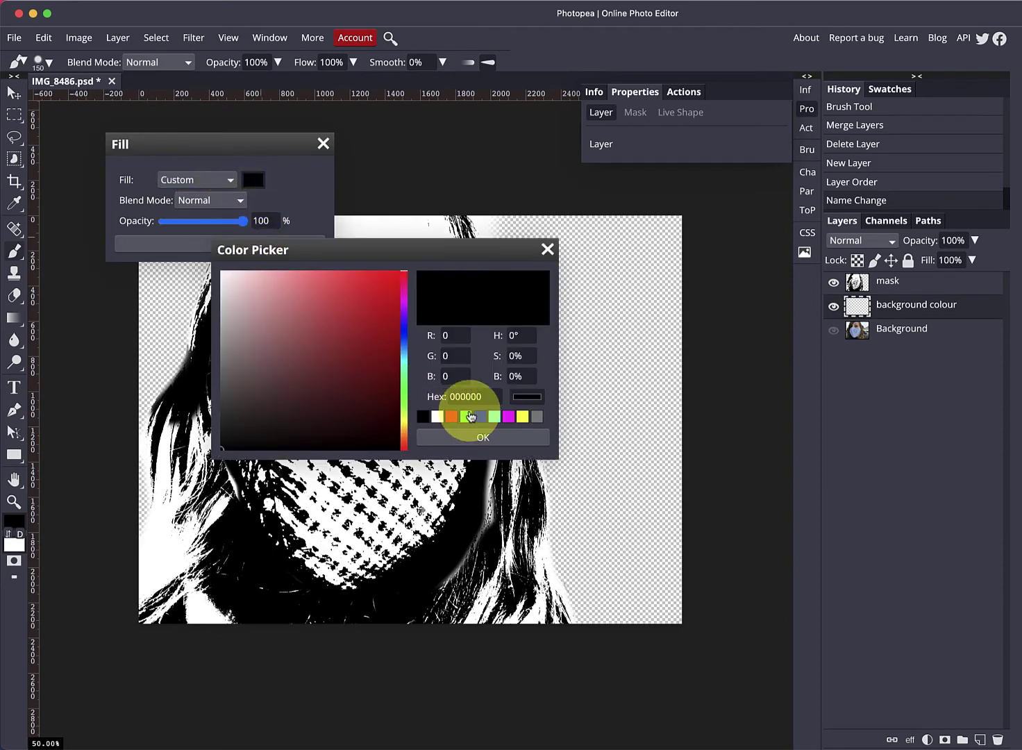
left_click(454, 416)
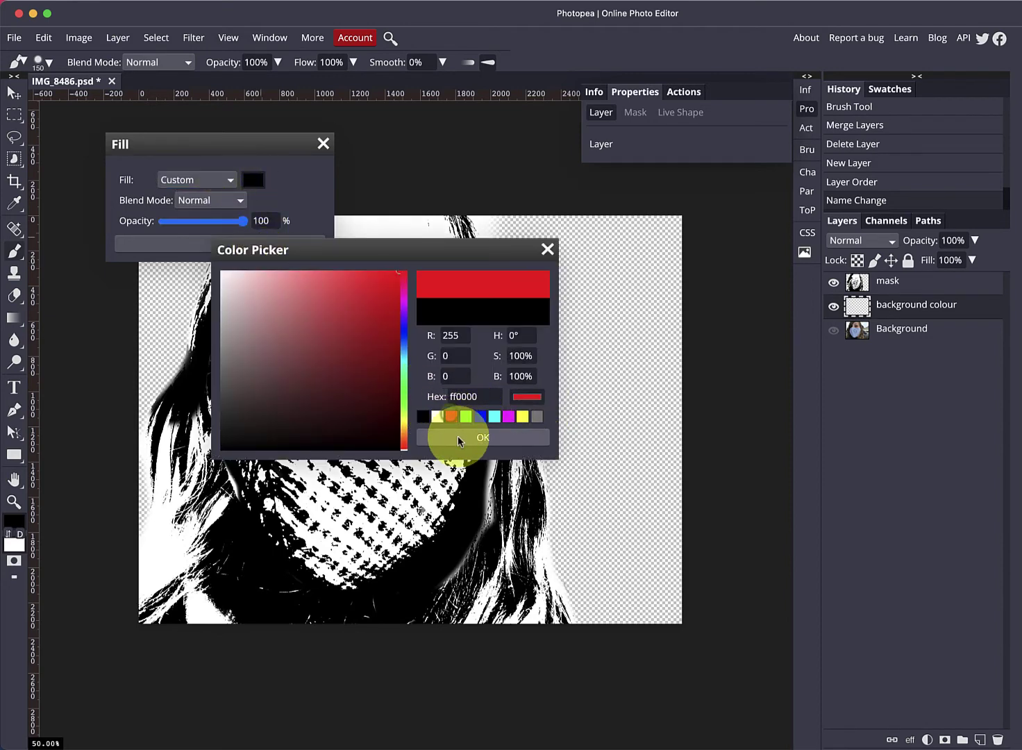
left_click(456, 438)
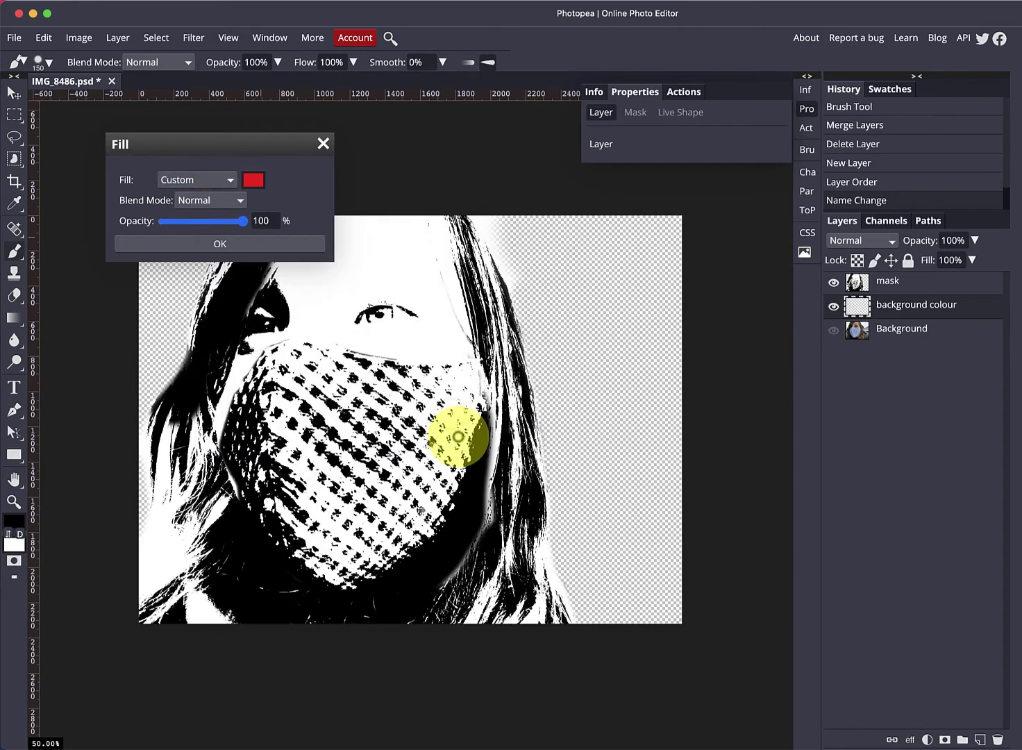
left_click(232, 242)
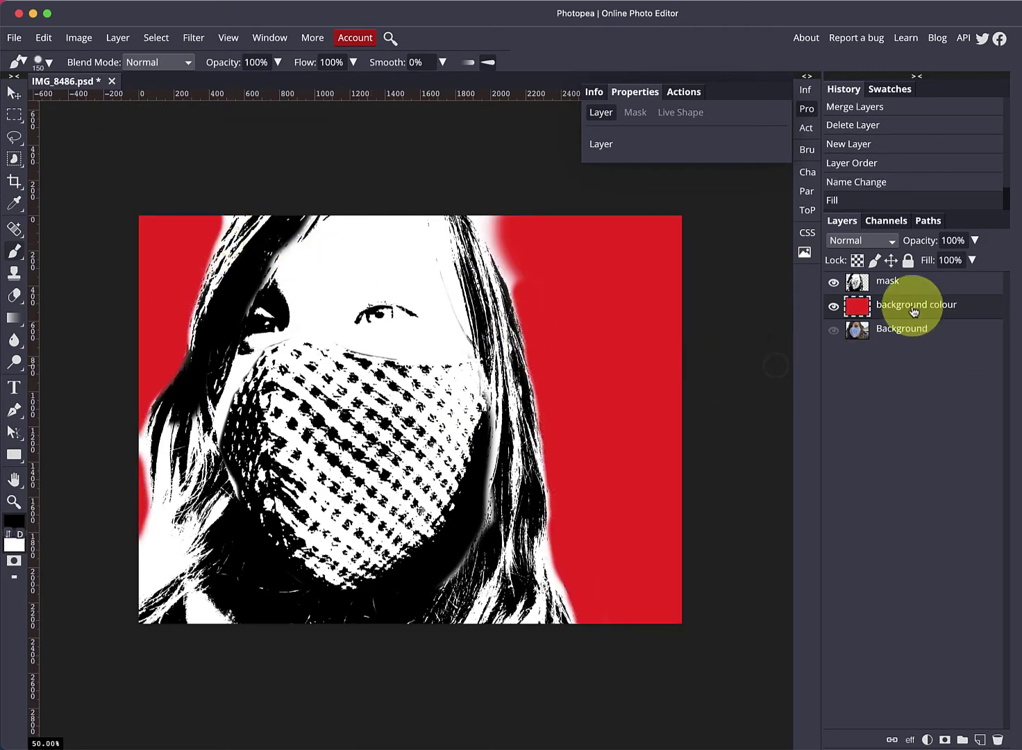
Rename the merged mask layer as subject and add a raster mask to it.
left_click(856, 289)
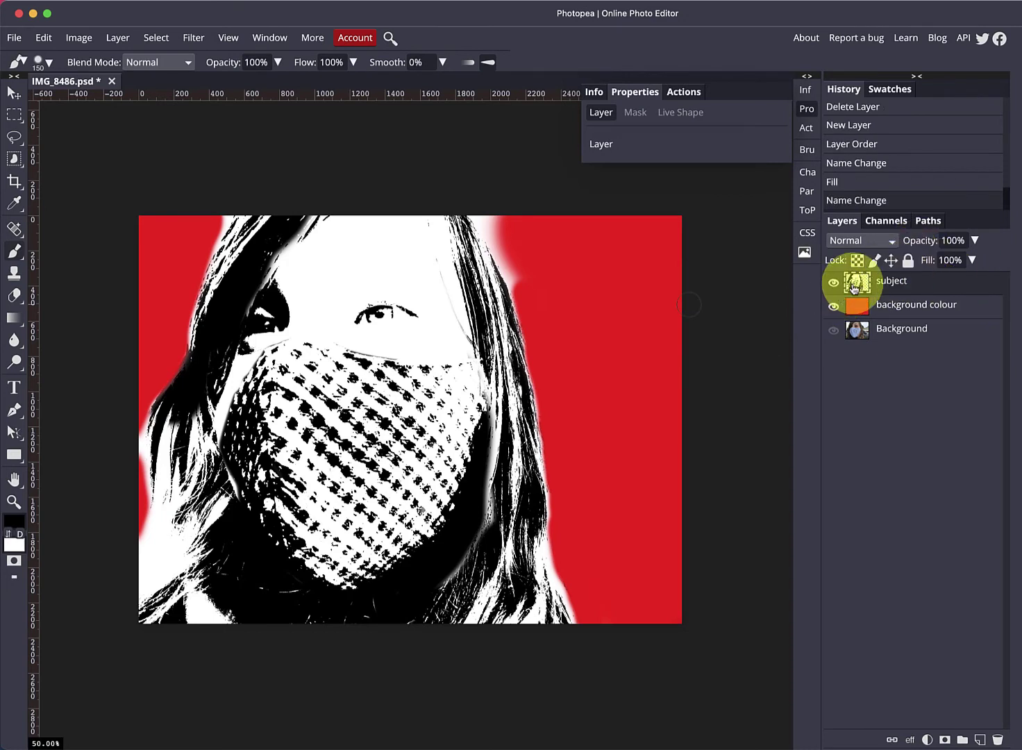
left_click(945, 740)
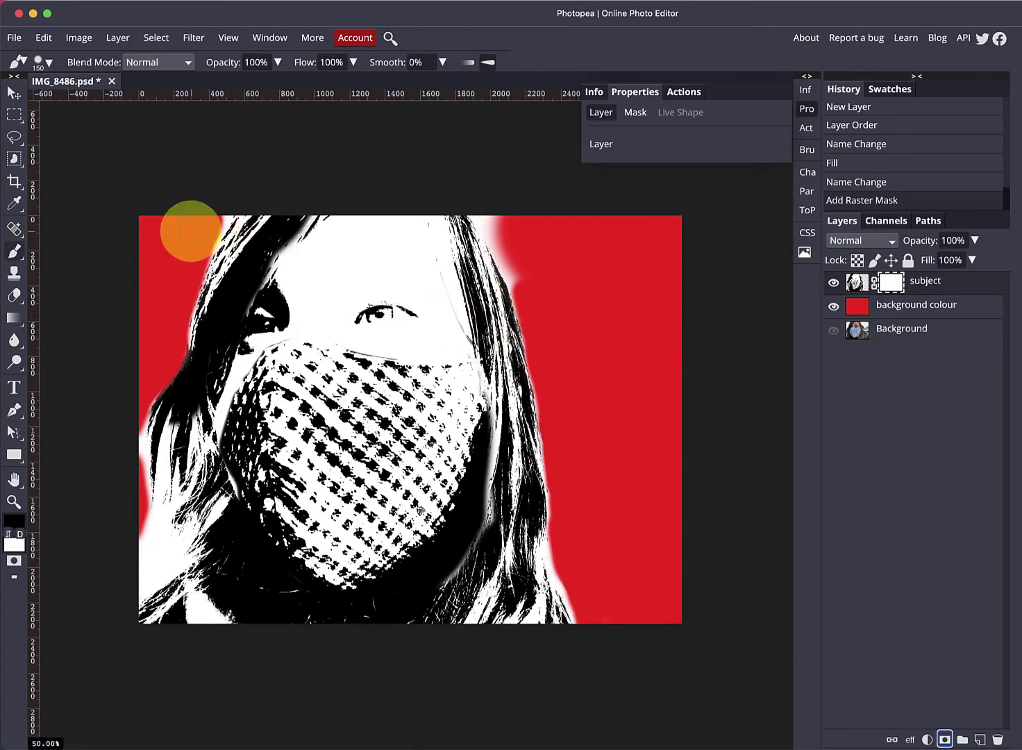
left_click(265, 164)
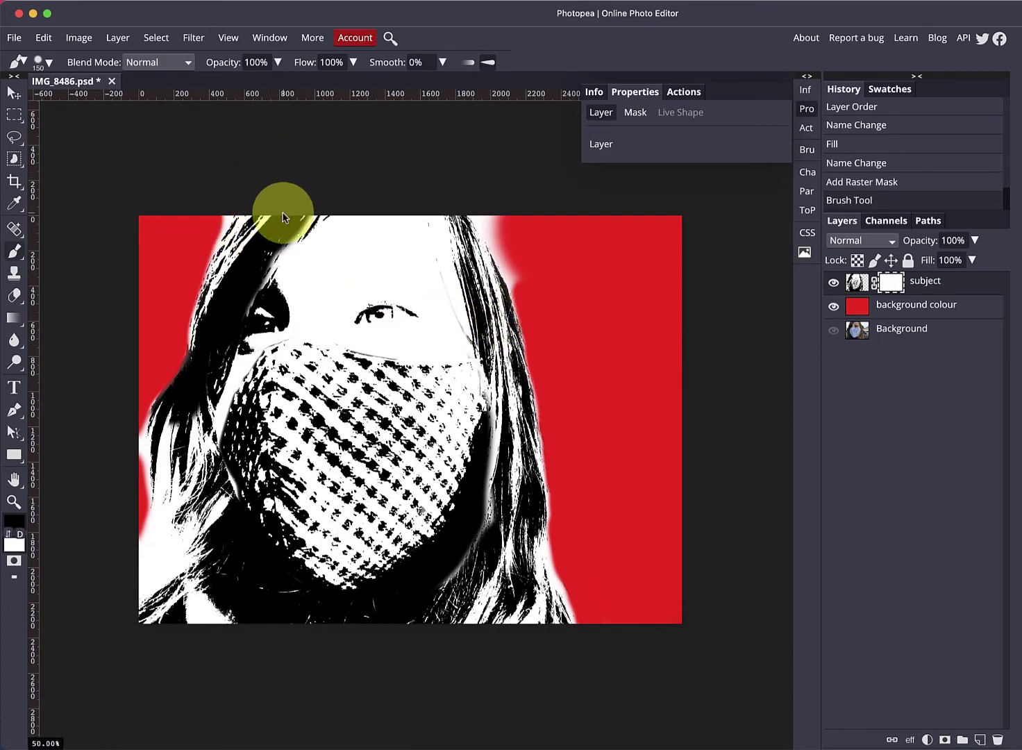
Paint black on the subject layer's raster mask to remove the white fringe outside the hair's upper right edge.
key("super+plus")
key("super+plus")
left_click_drag(379, 232, 364, 320)
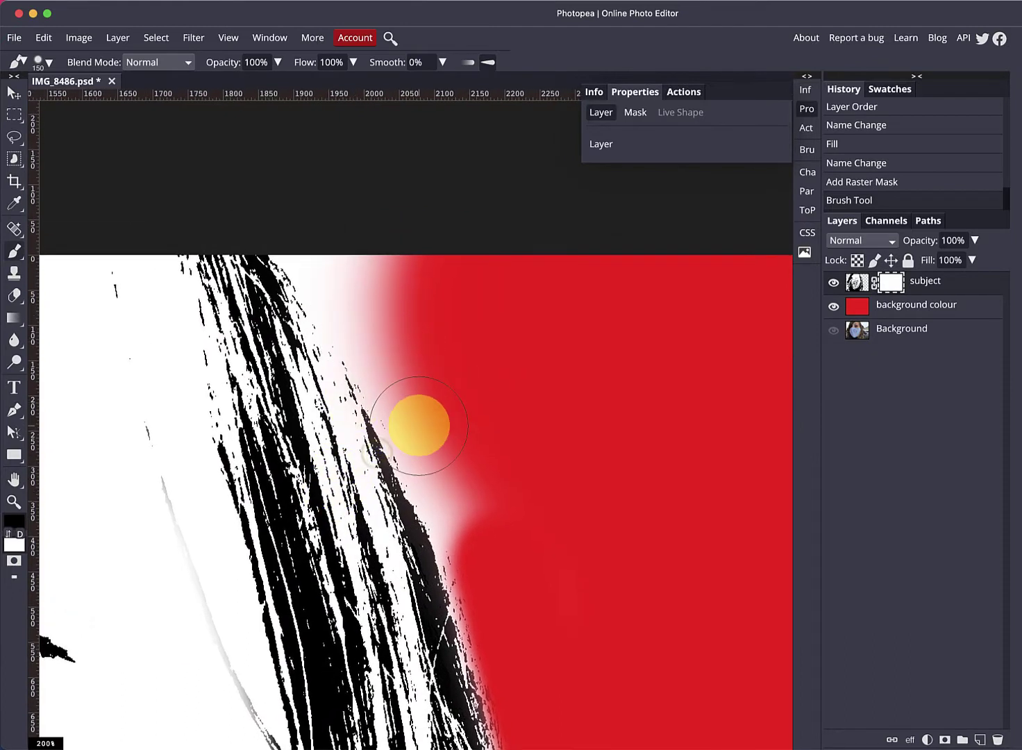
mouse_move(392, 275)
left_mouse_down()
mouse_move(330, 217)
mouse_move(394, 280)
mouse_move(322, 219)
mouse_move(305, 223)
mouse_move(481, 511)
left_mouse_up()
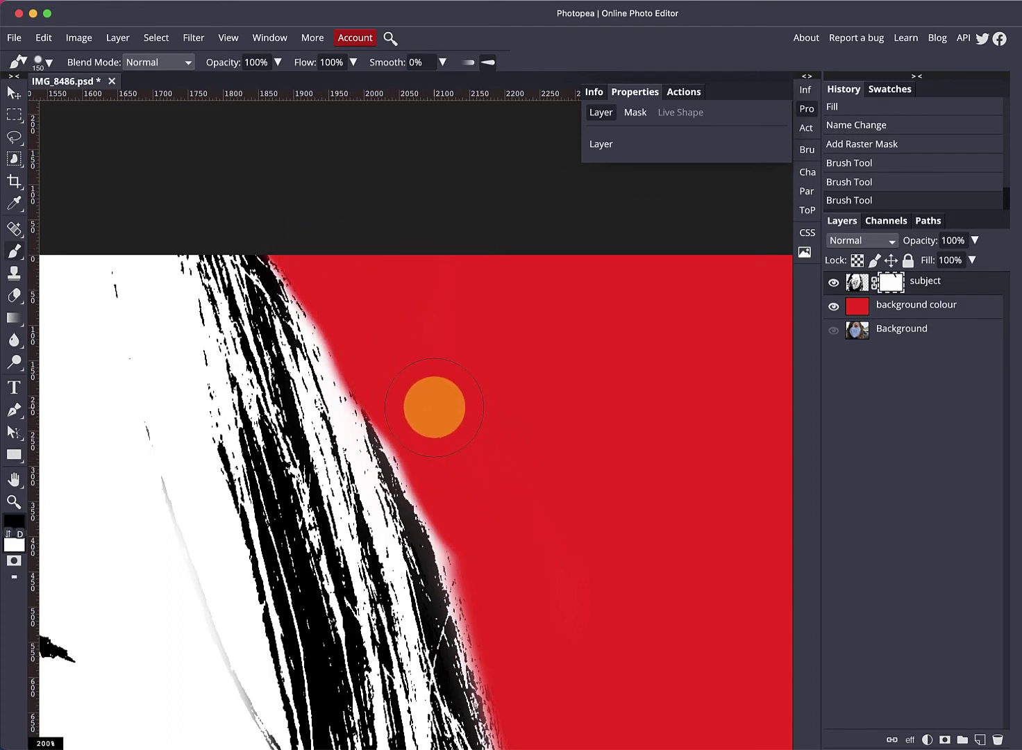
mouse_move(421, 415)
left_mouse_down()
mouse_move(483, 561)
mouse_move(540, 584)
mouse_move(516, 284)
mouse_move(498, 273)
mouse_move(500, 435)
mouse_move(488, 491)
left_mouse_up()
left_click_drag(370, 366, 470, 468)
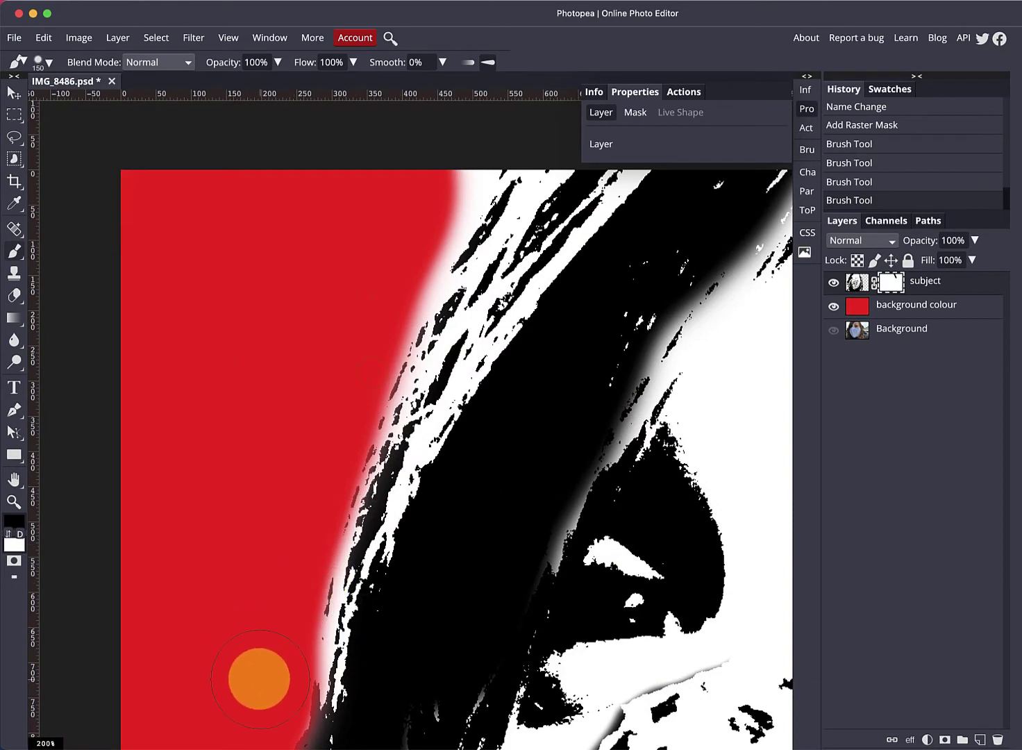
Paint black on the subject layer's raster mask along the hair's left edge, raising the brush hardness to 100%.
mouse_move(360, 258)
left_mouse_down()
mouse_move(443, 190)
mouse_move(356, 347)
left_mouse_up()
left_click_drag(296, 402, 244, 290)
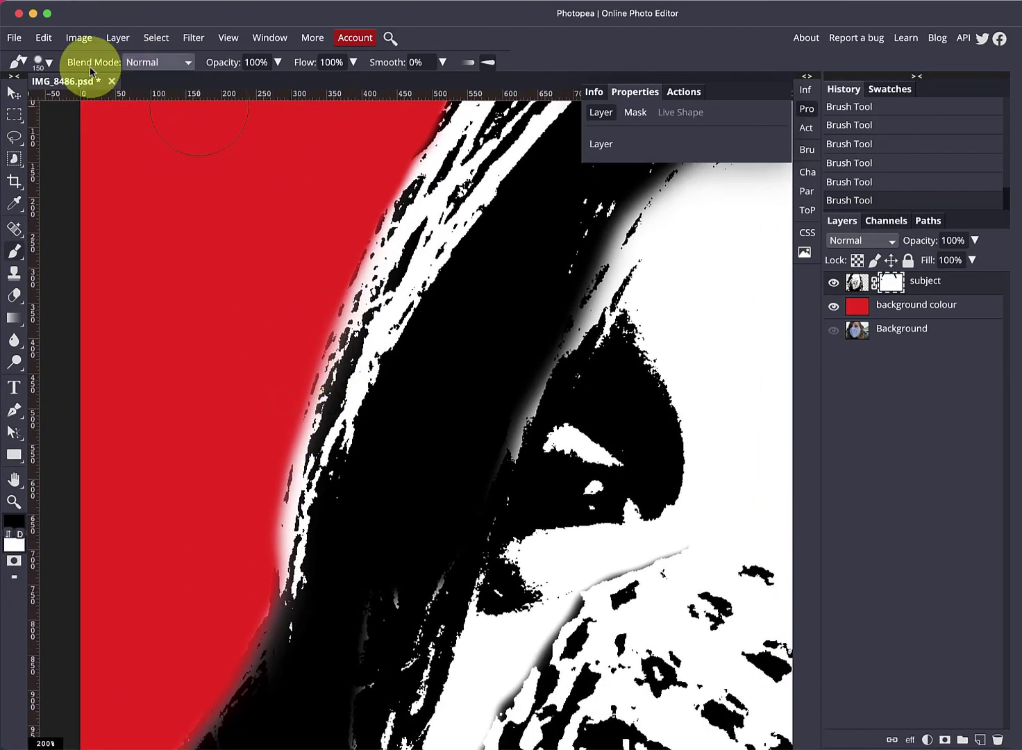
left_click(51, 66)
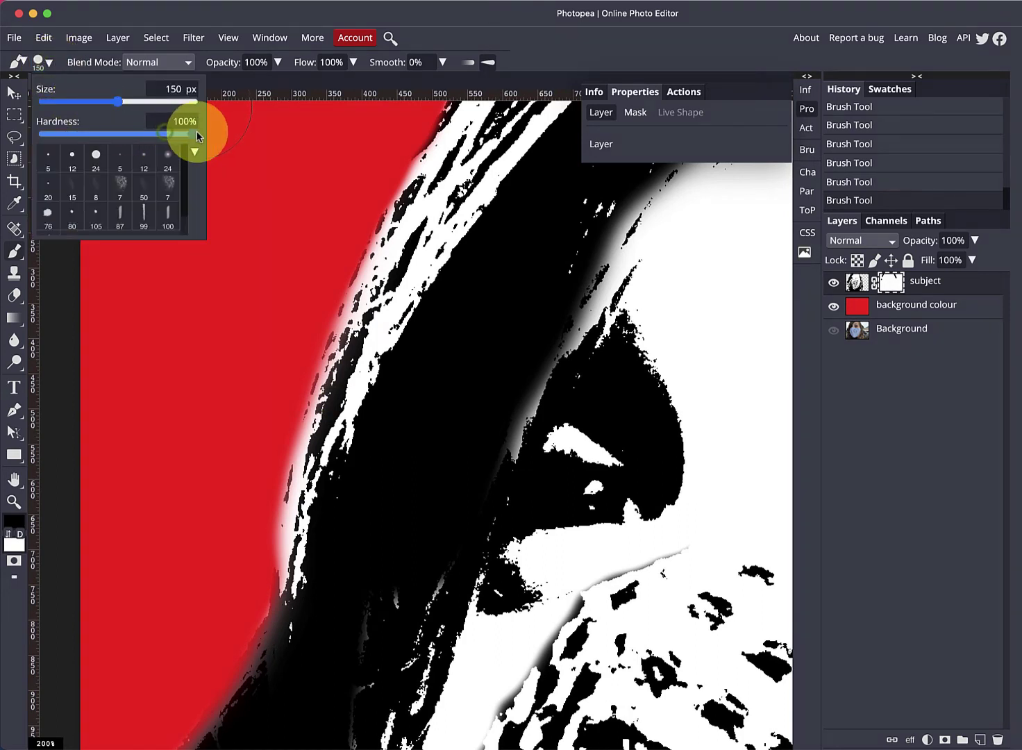
left_click(301, 171)
left_click_drag(302, 171, 205, 528)
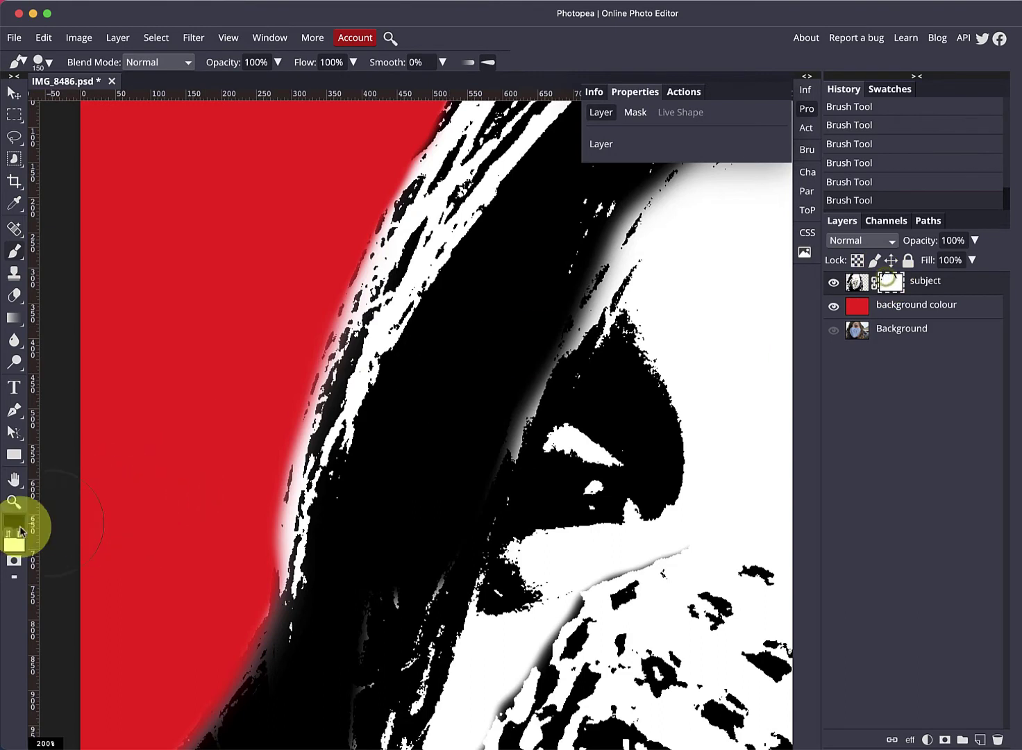
Swap the foreground colour to white and paint on the subject layer's raster mask over the dark hair on the left.
left_click(9, 536)
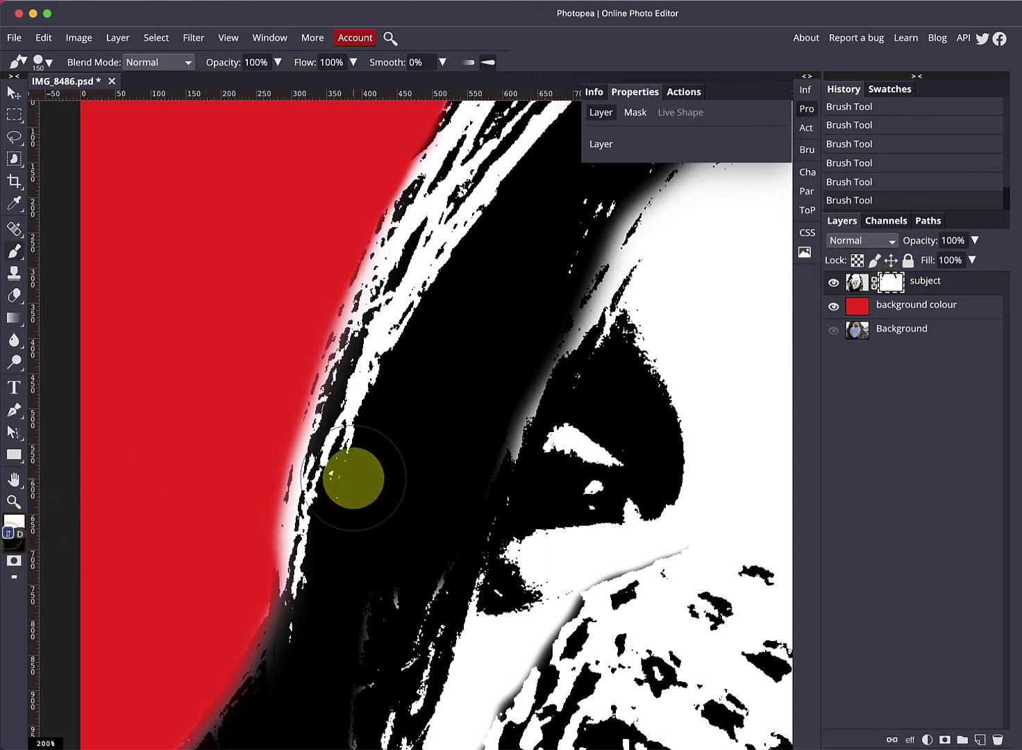
mouse_move(339, 481)
left_mouse_down()
mouse_move(323, 518)
mouse_move(327, 568)
left_mouse_up()
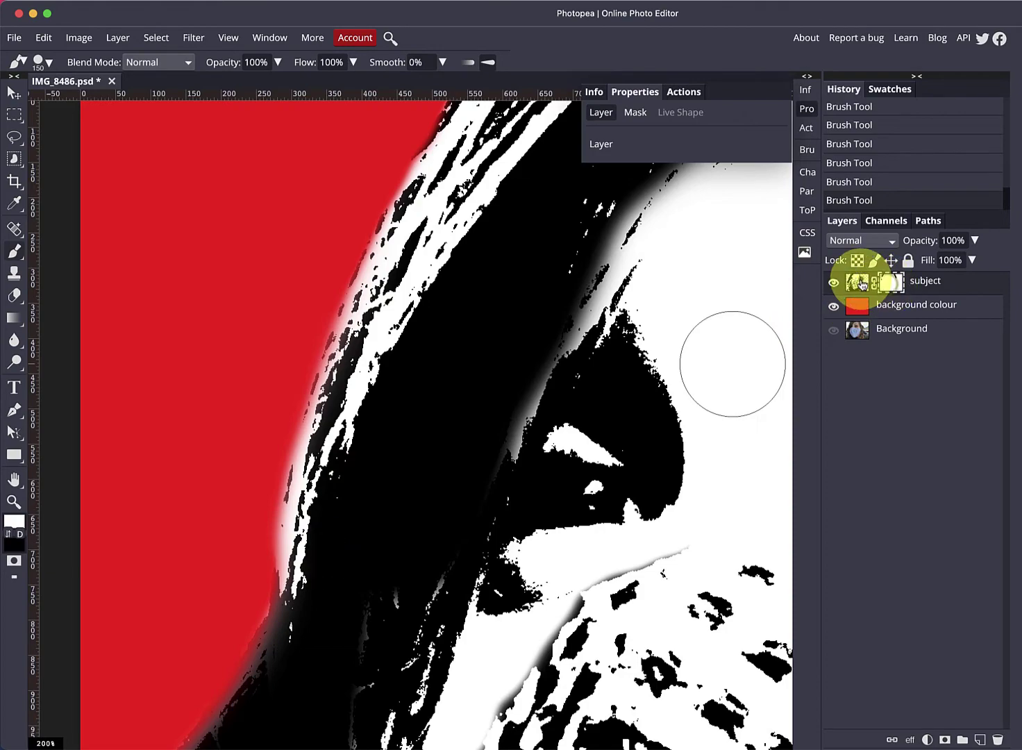
Hide the layer properties and apply the raster mask permanently to the subject layer.
key("ctrl+0")
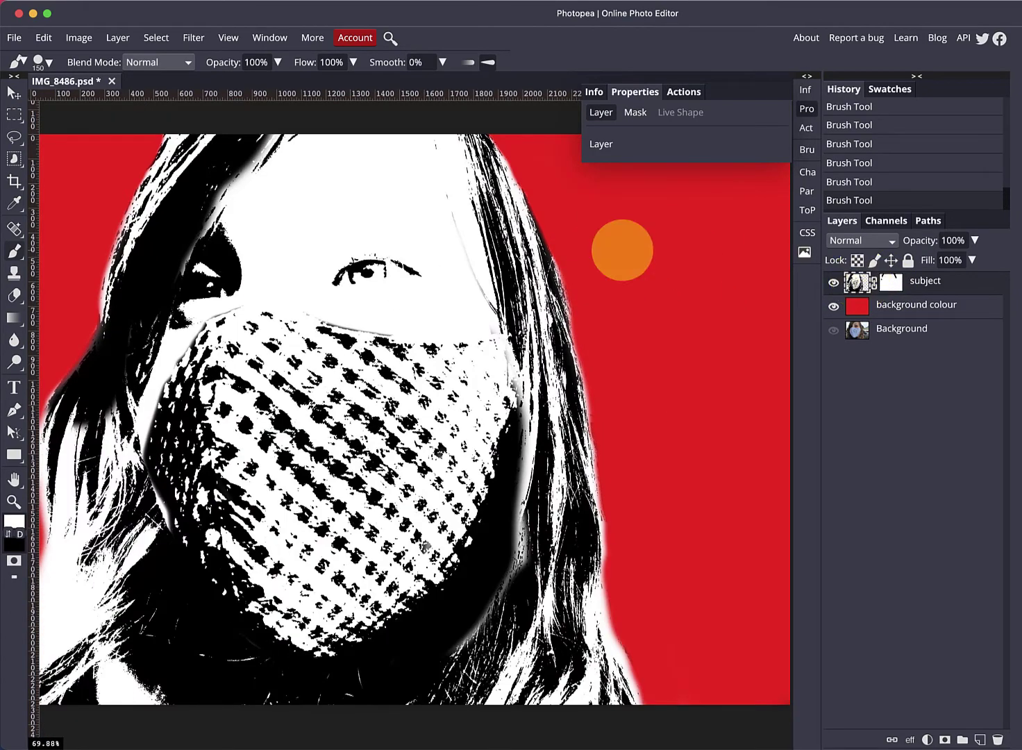
left_click(806, 109)
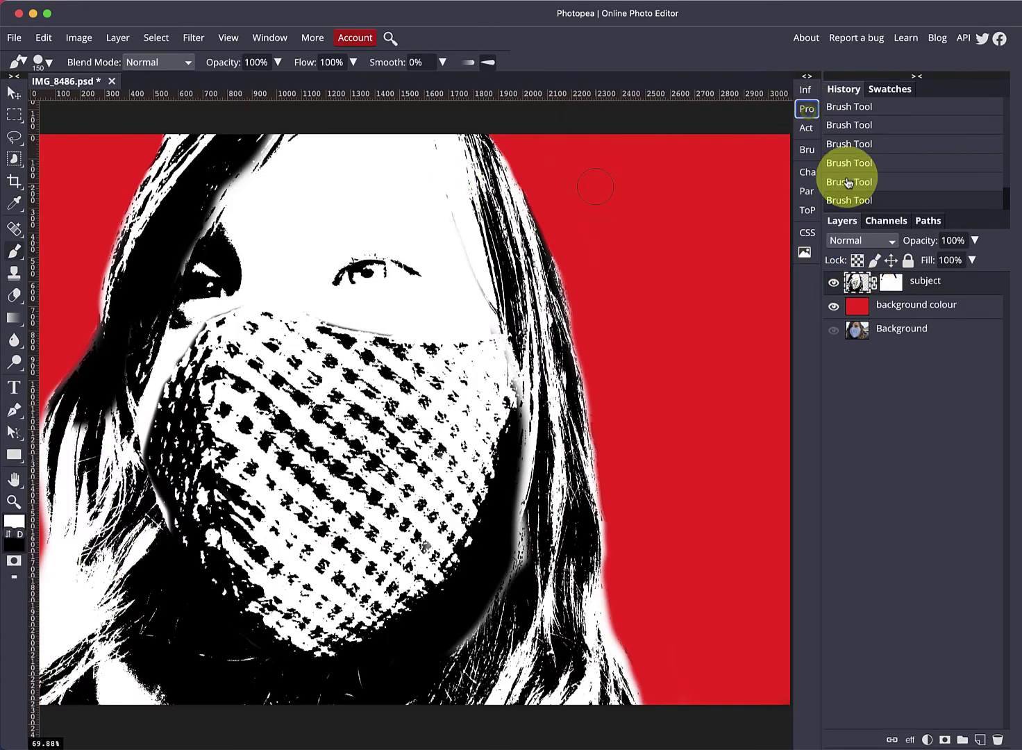
left_click(870, 309)
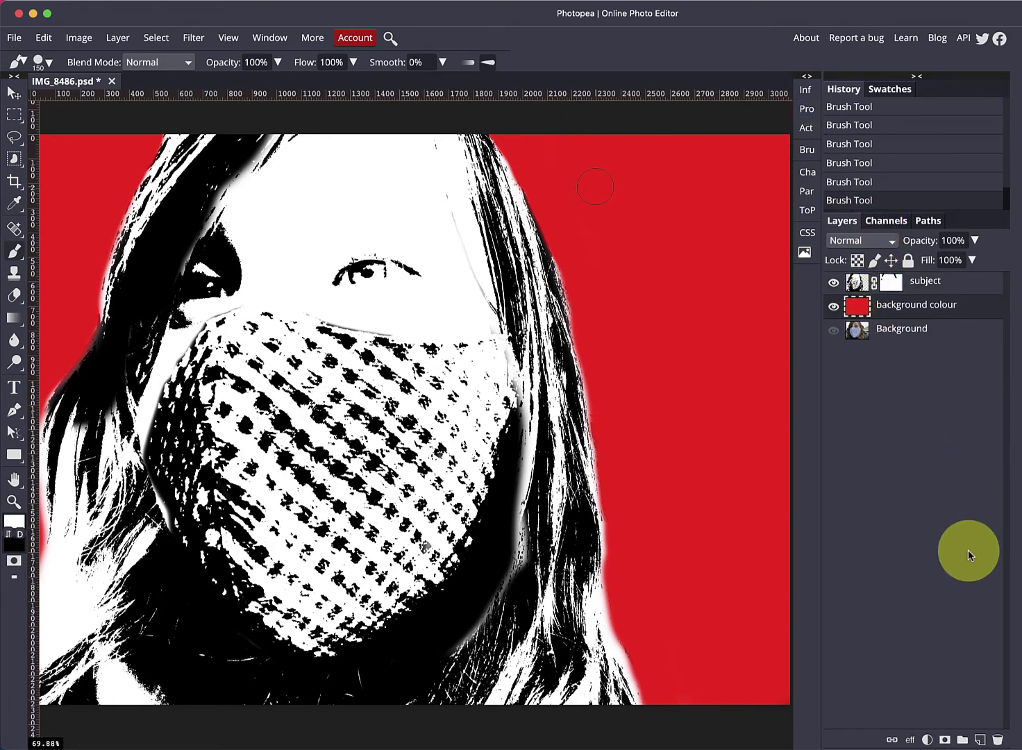
right_click(891, 287)
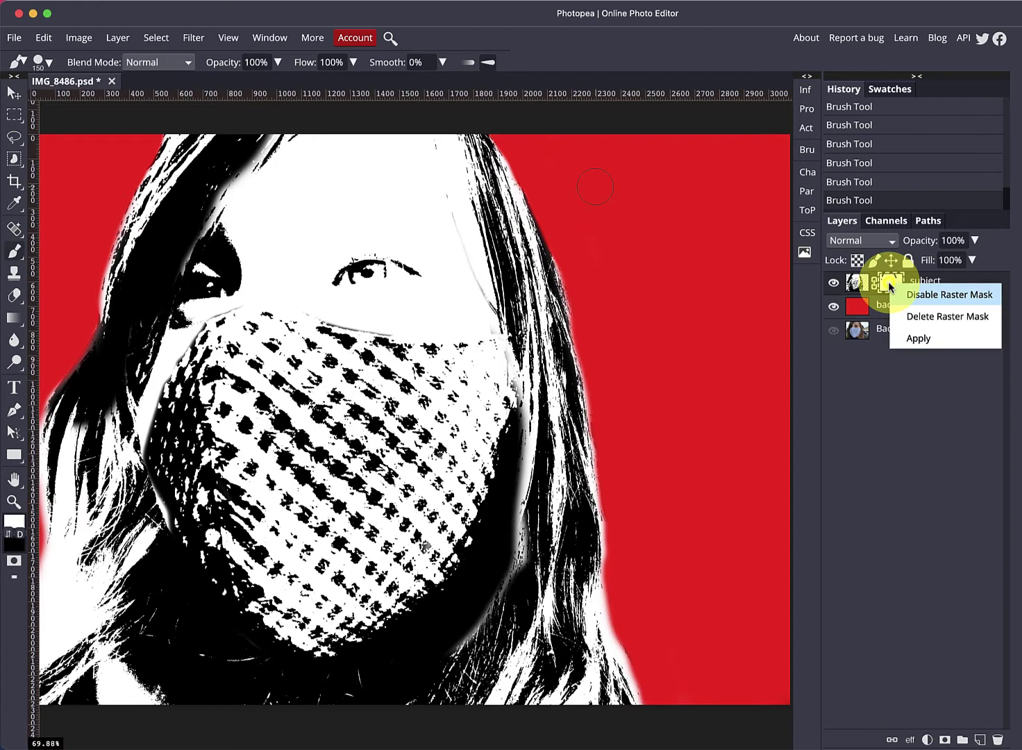
left_click(914, 338)
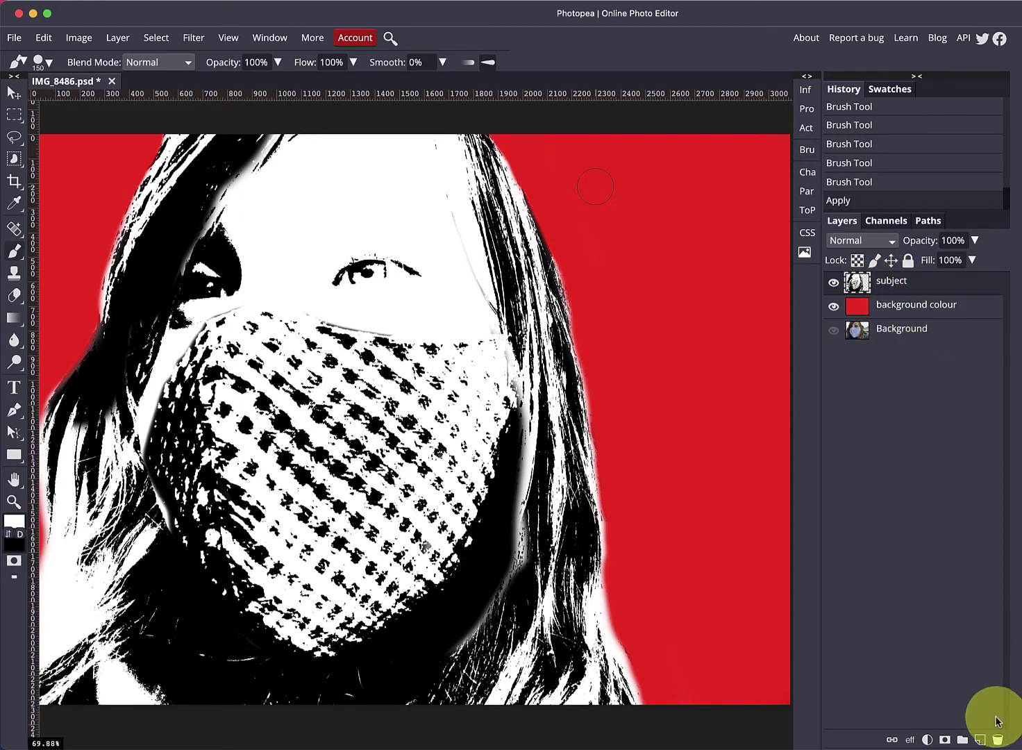
Add a new layer, move it between the subject and background colour layers and name it colours.
left_click(976, 740)
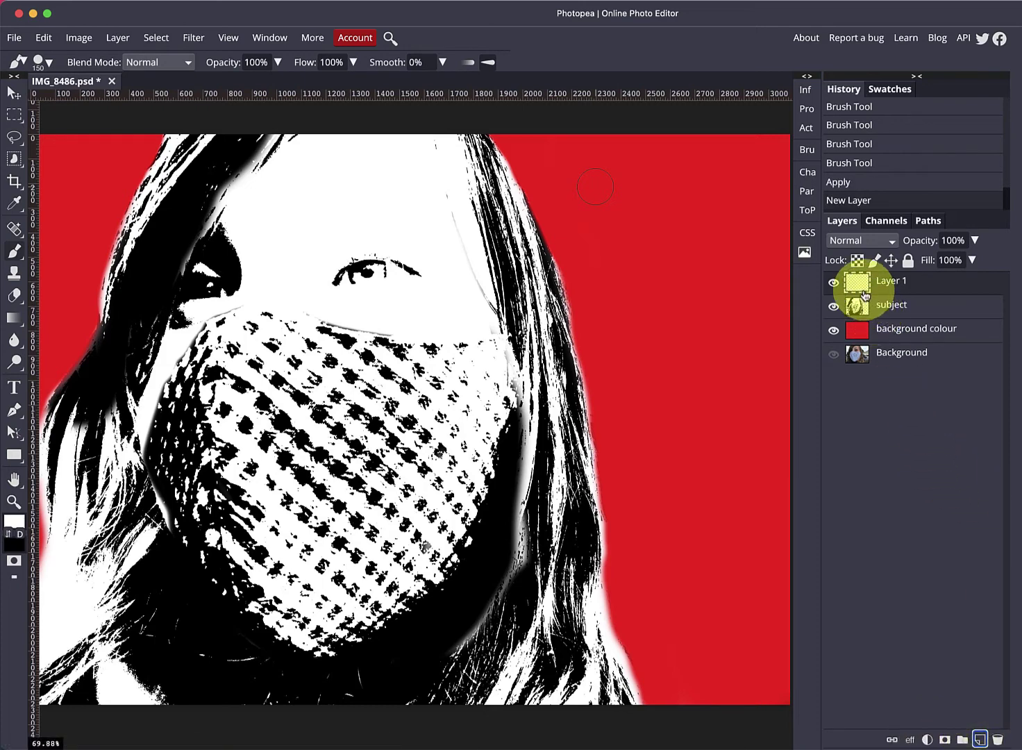
left_click_drag(860, 311, 865, 317)
double_click(887, 309)
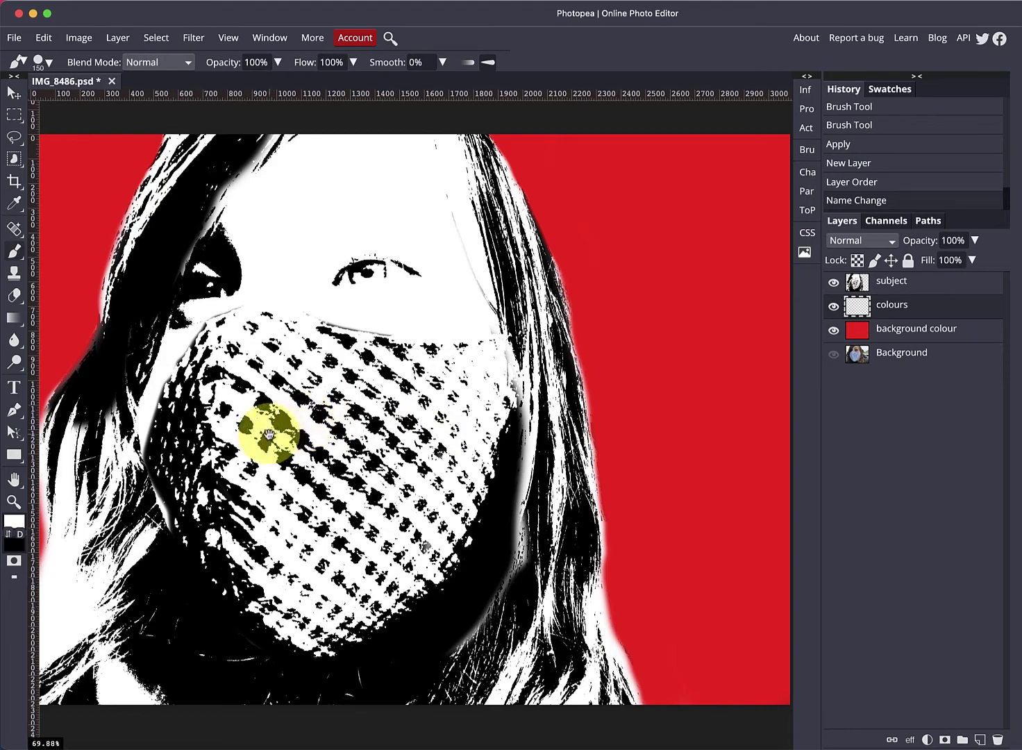
scroll(404, 438, "up", 5)
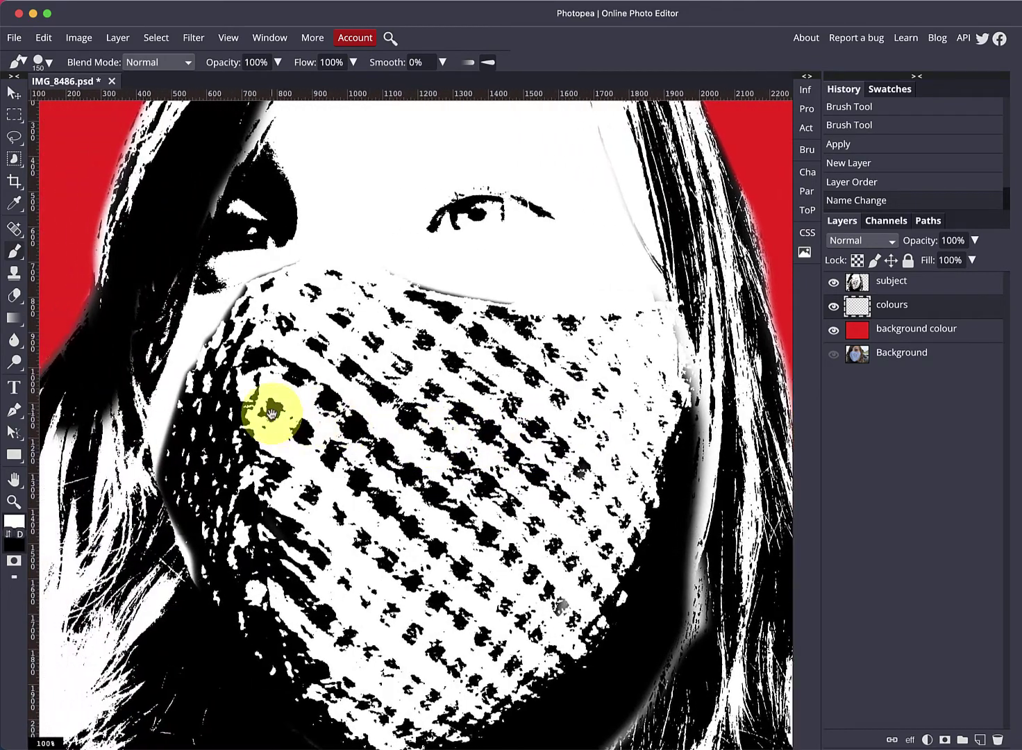
Select the subject layer, try brushing white and black directly beside the hair's left edge, and undo the black stroke.
left_click_drag(269, 406, 479, 489)
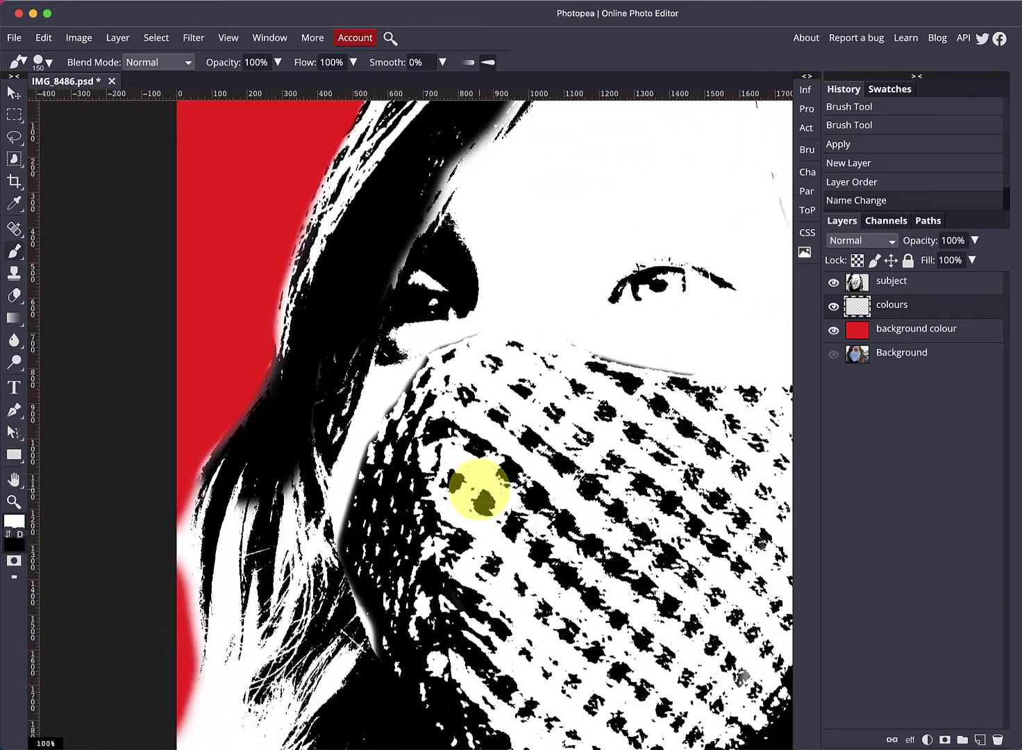
scroll(479, 493, "down", 4)
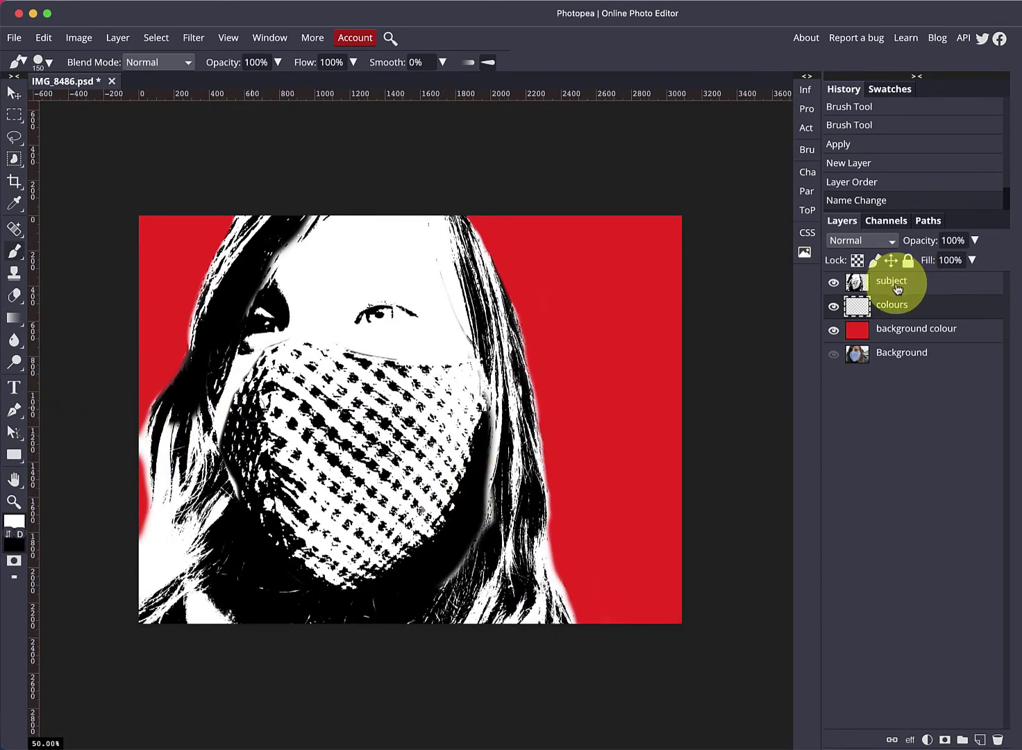
left_click(852, 290)
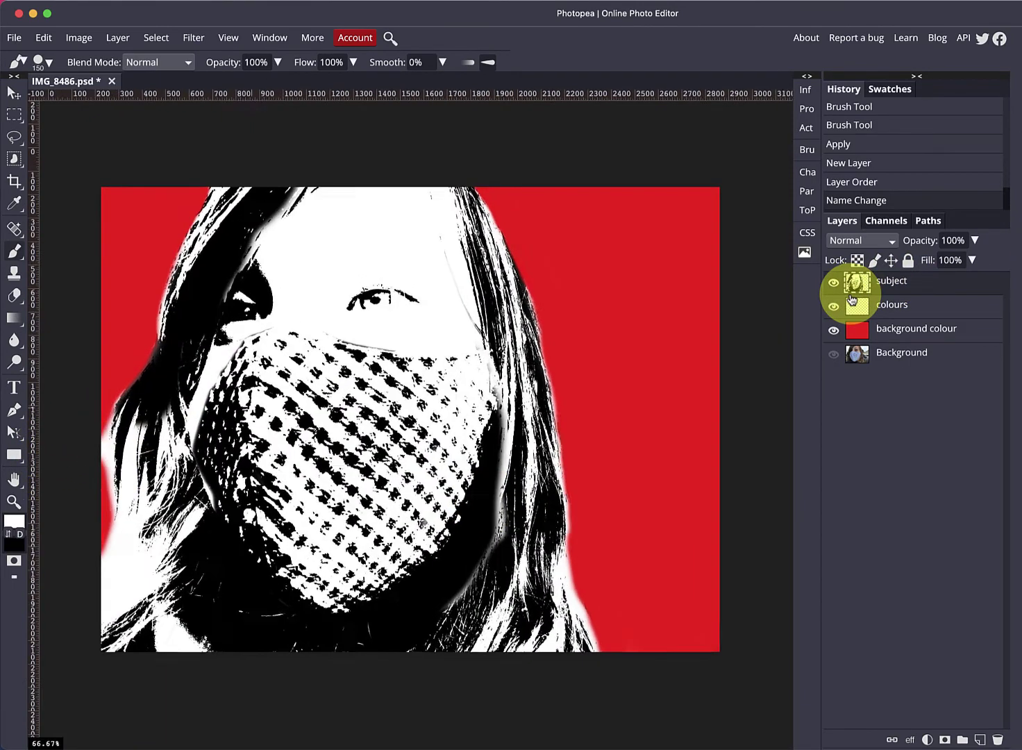
key("ctrl+plus")
scroll(766, 326, "left", 10)
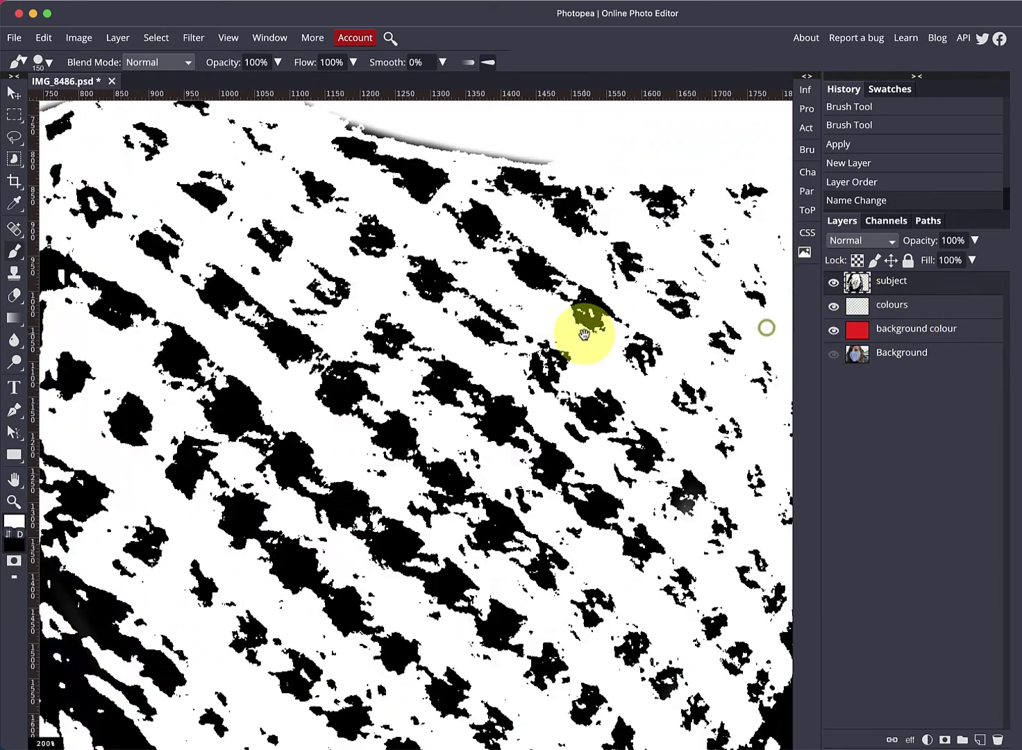
scroll(640, 347, "left", 3)
scroll(640, 347, "down", 1)
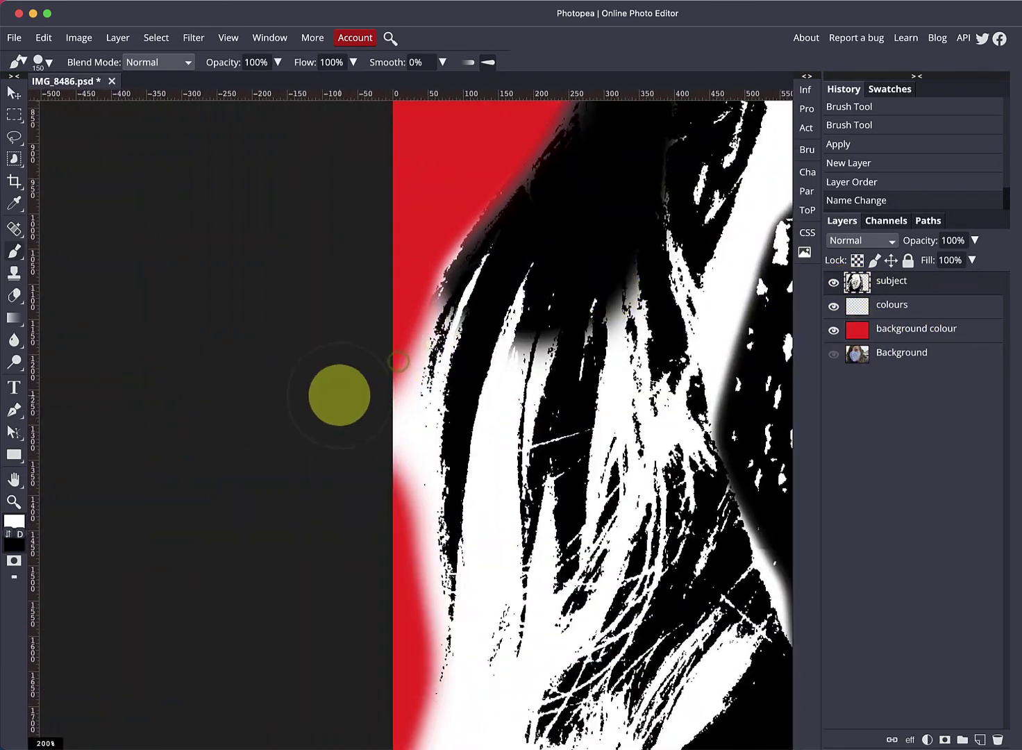
left_click_drag(371, 393, 358, 422)
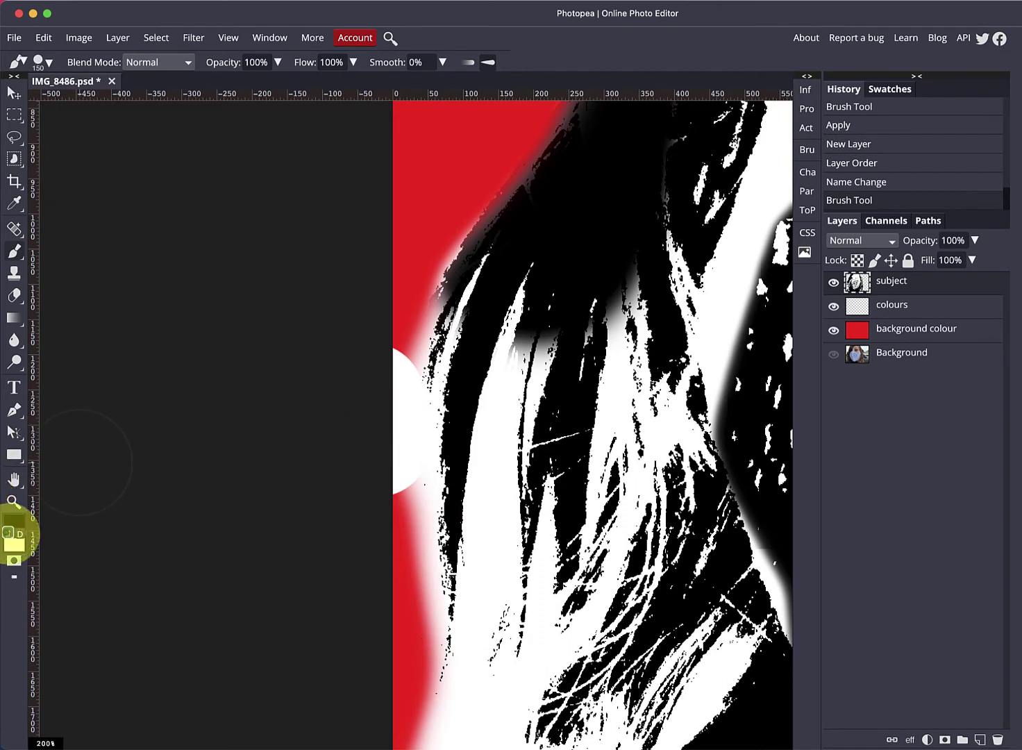
left_click_drag(389, 631, 402, 622)
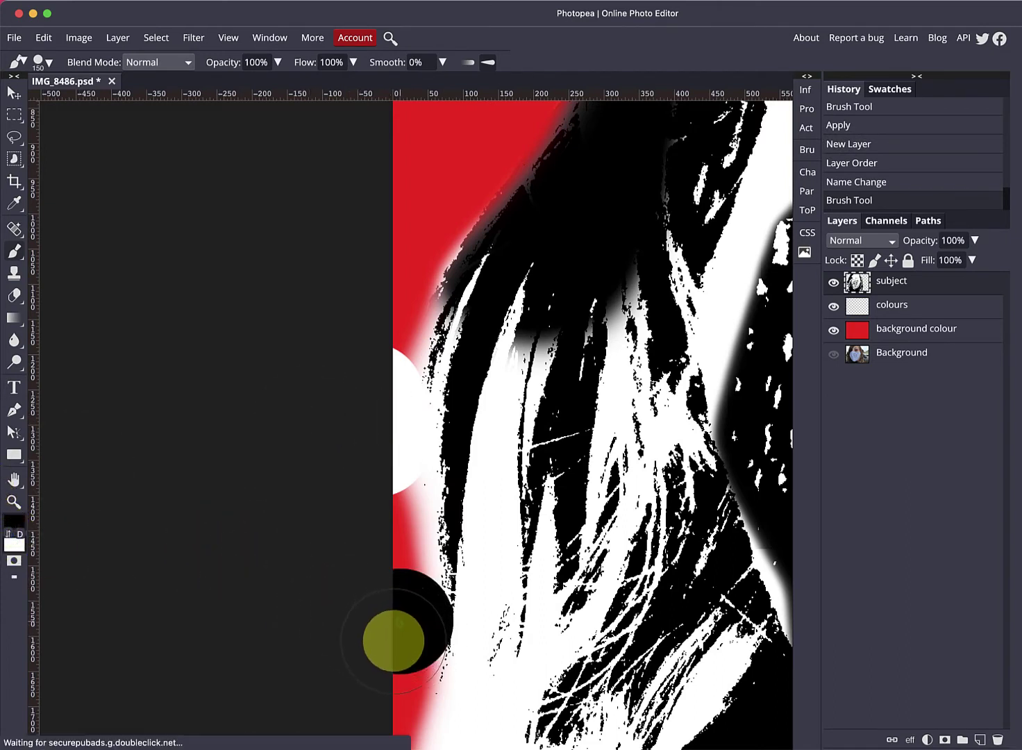
key("super+z")
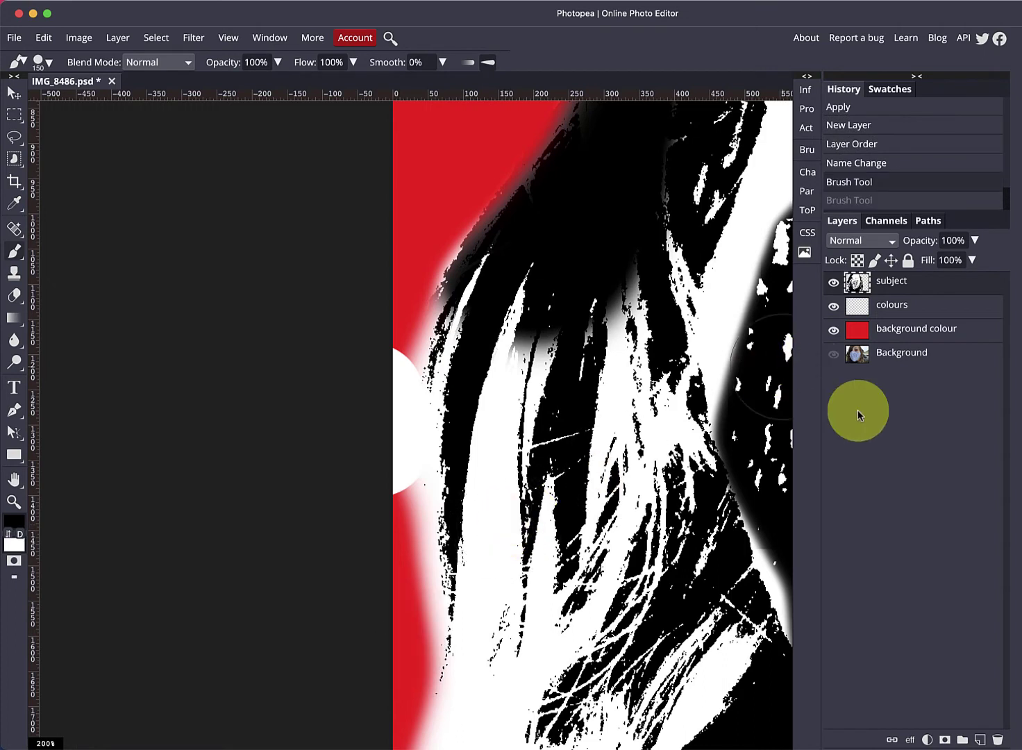
Add a raster mask to the subject layer and paint black on it along the hair's left edge with the 150 px hard brush.
left_click(944, 739)
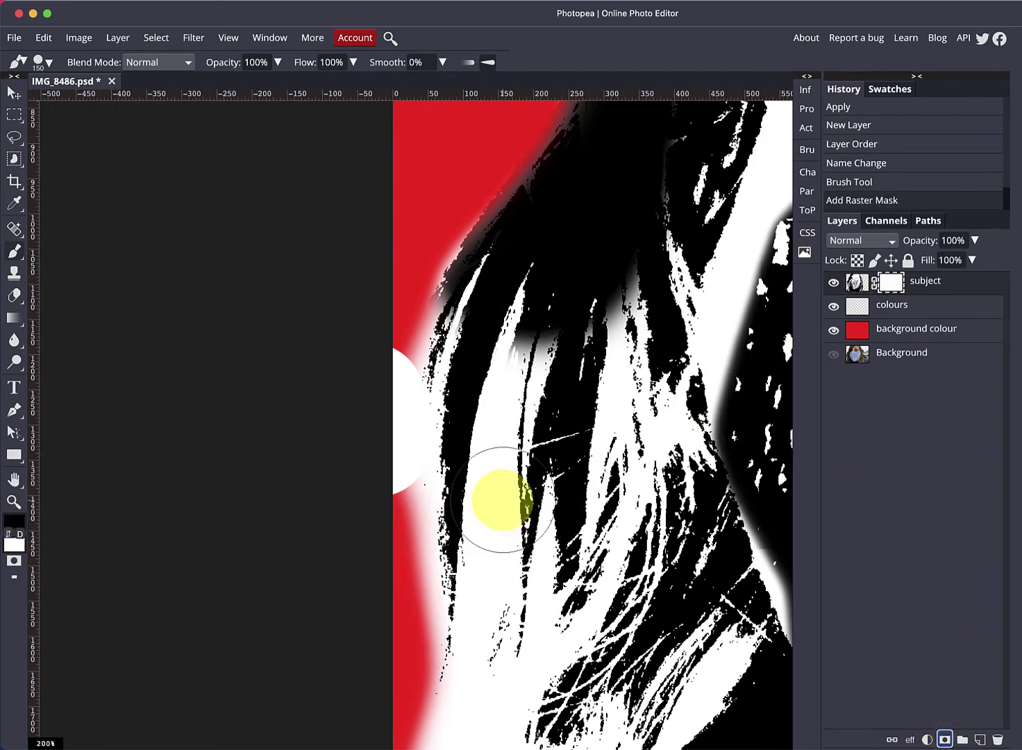
mouse_move(396, 418)
left_mouse_down()
mouse_move(391, 320)
mouse_move(365, 452)
mouse_move(383, 503)
left_mouse_up()
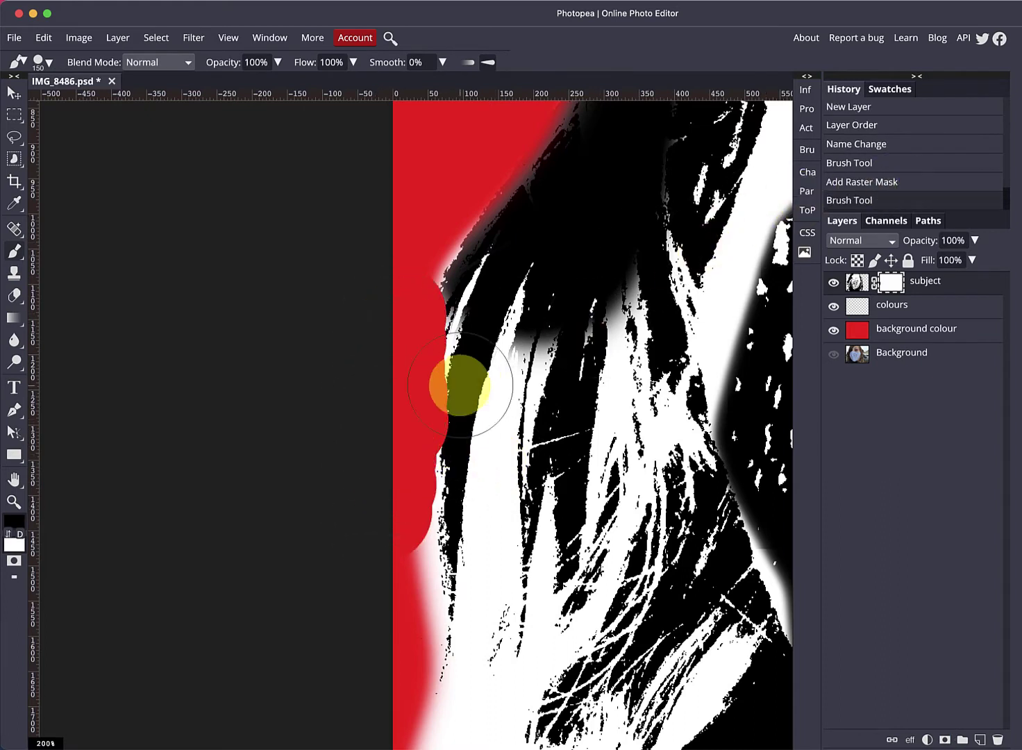
mouse_move(369, 270)
left_mouse_down()
mouse_move(424, 232)
mouse_move(453, 185)
mouse_move(379, 349)
mouse_move(412, 335)
left_mouse_up()
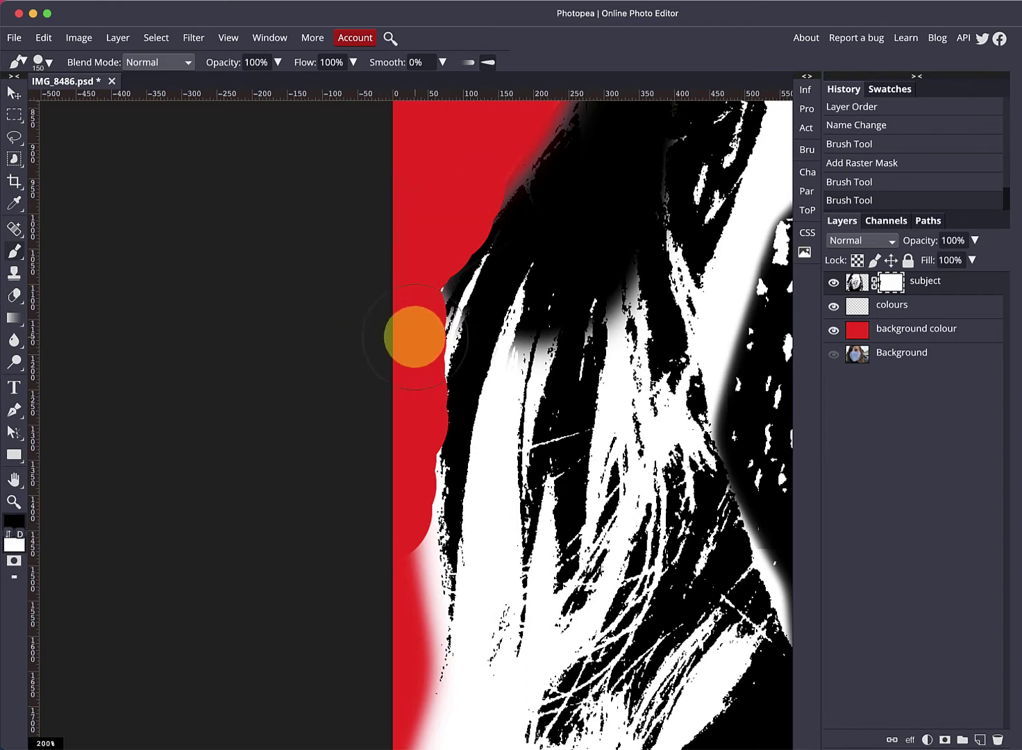
left_click(806, 151)
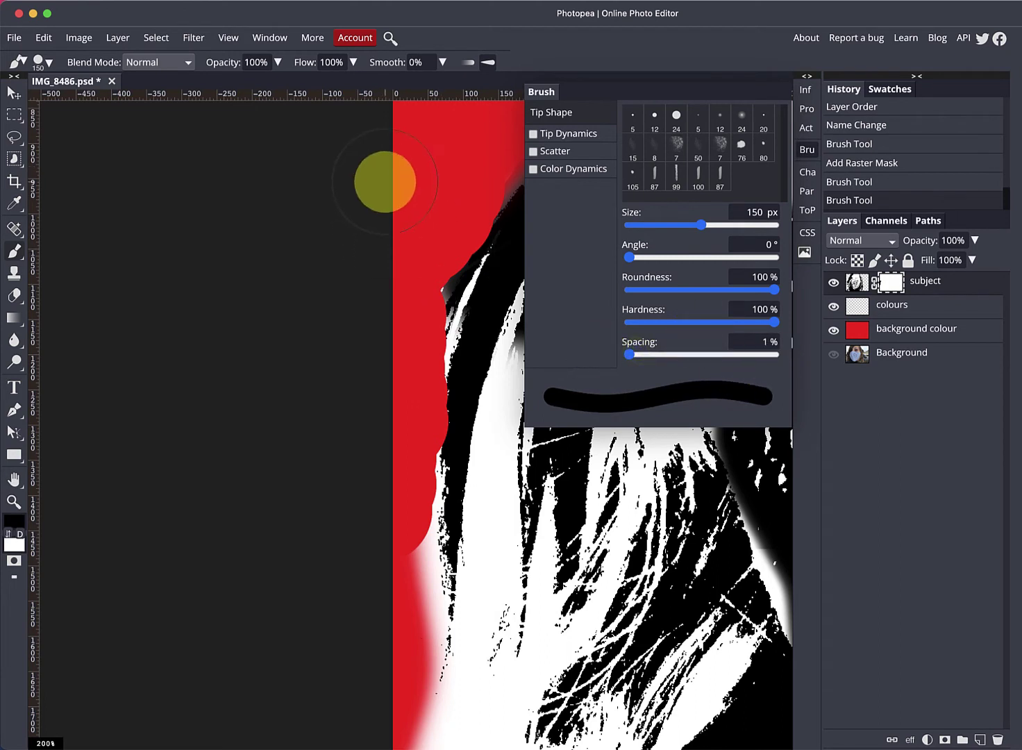
mouse_move(383, 183)
left_mouse_down()
mouse_move(371, 286)
mouse_move(372, 416)
mouse_move(382, 522)
mouse_move(388, 434)
mouse_move(396, 510)
mouse_move(396, 446)
mouse_move(396, 610)
left_mouse_up()
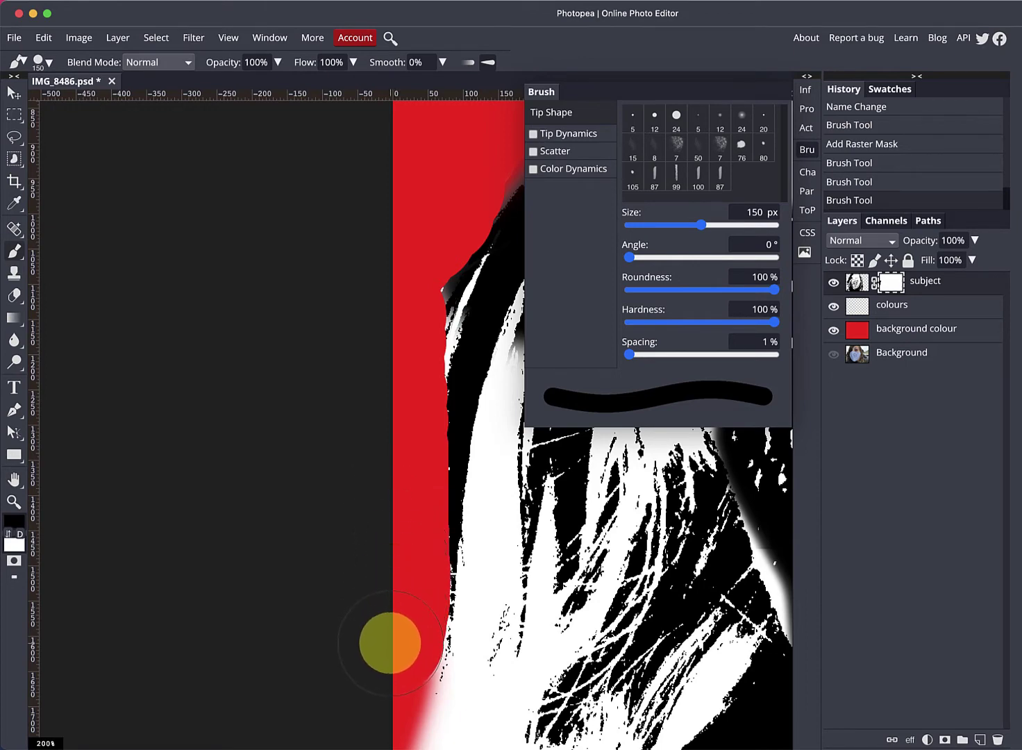
mouse_move(384, 672)
left_mouse_down()
mouse_move(359, 578)
mouse_move(345, 370)
mouse_move(358, 380)
mouse_move(355, 405)
mouse_move(306, 510)
left_mouse_up()
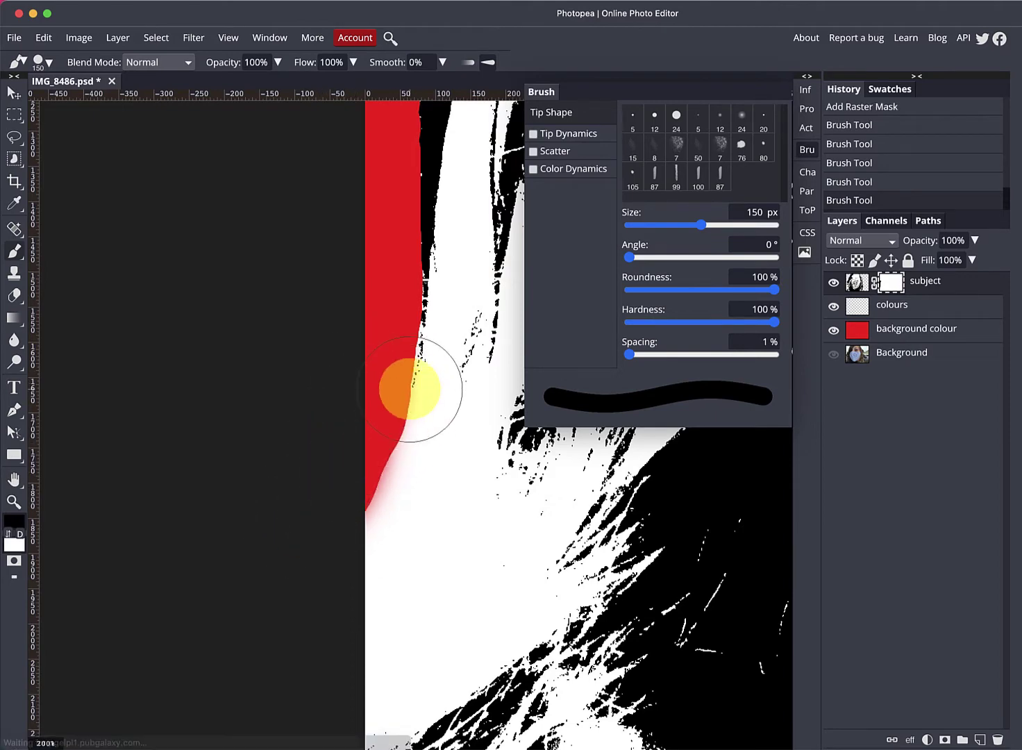
left_click_drag(433, 240, 320, 543)
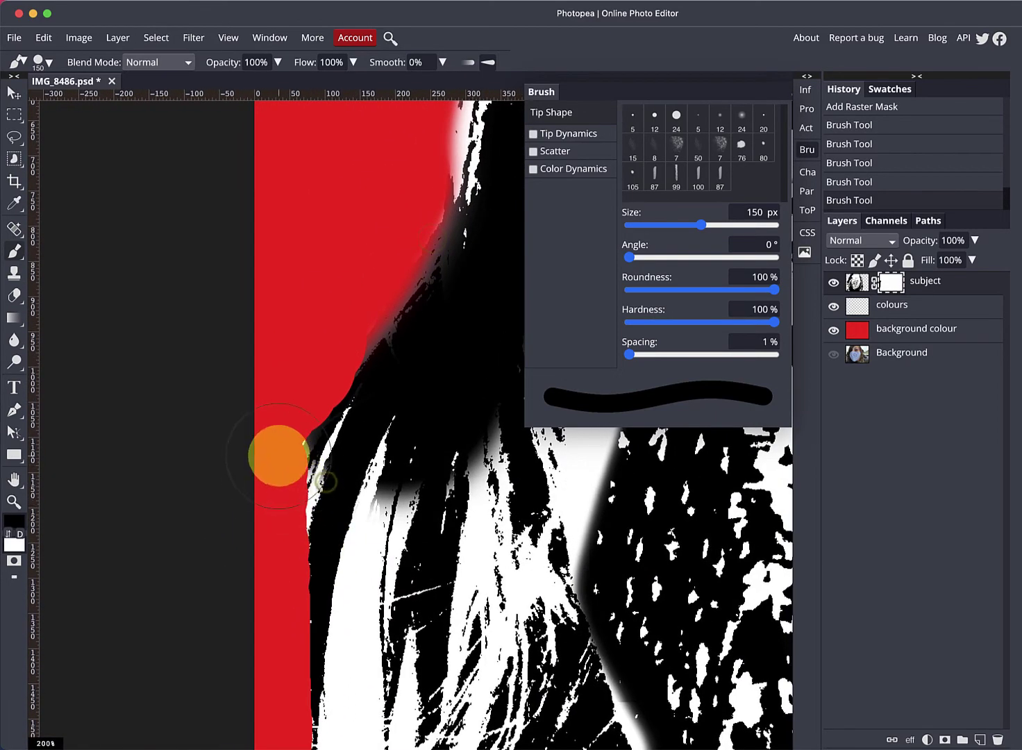
mouse_move(255, 524)
left_mouse_down()
mouse_move(359, 285)
mouse_move(365, 241)
mouse_move(316, 472)
left_mouse_up()
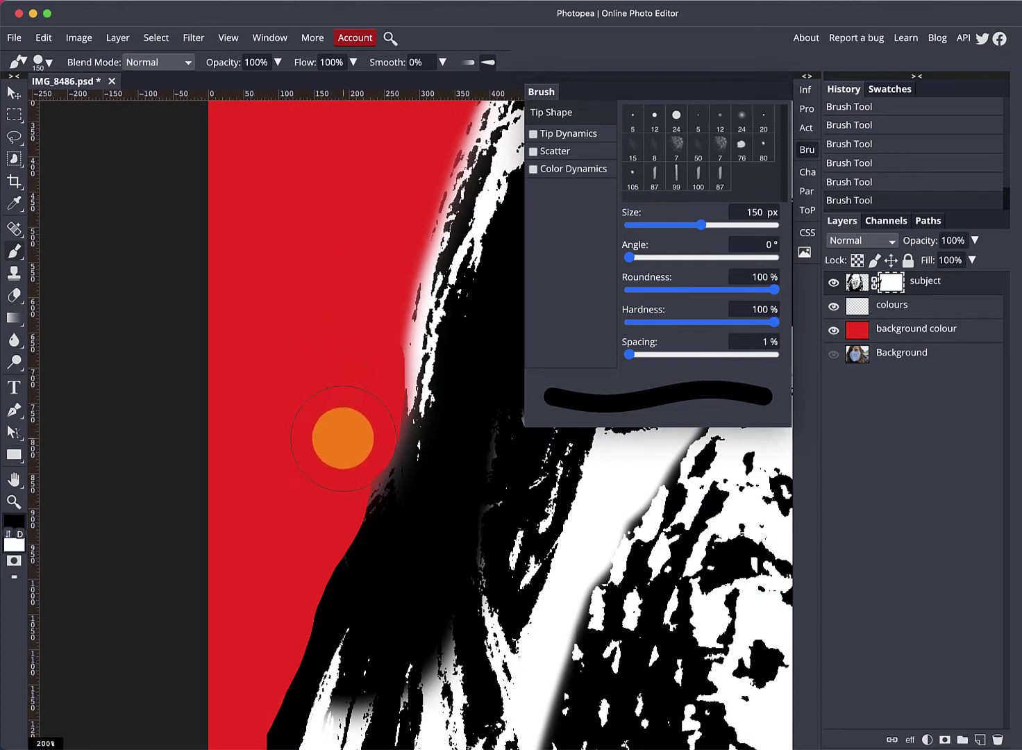
left_click_drag(310, 293, 248, 539)
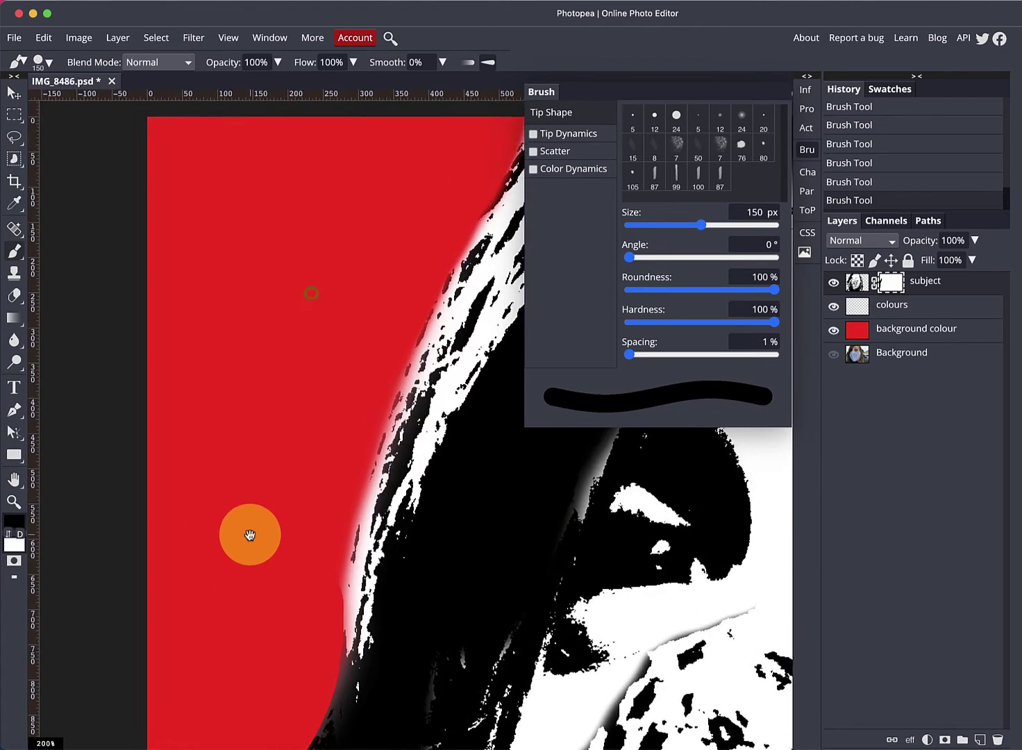
mouse_move(335, 396)
left_mouse_down()
mouse_move(262, 466)
mouse_move(228, 456)
left_mouse_up()
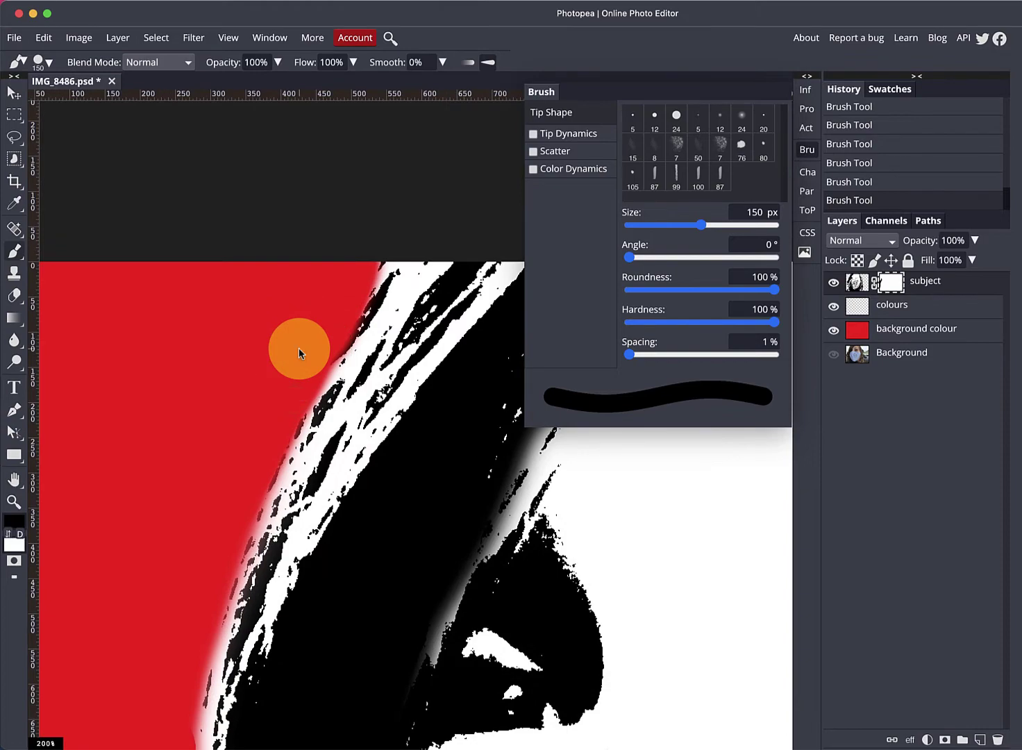
key("super+0")
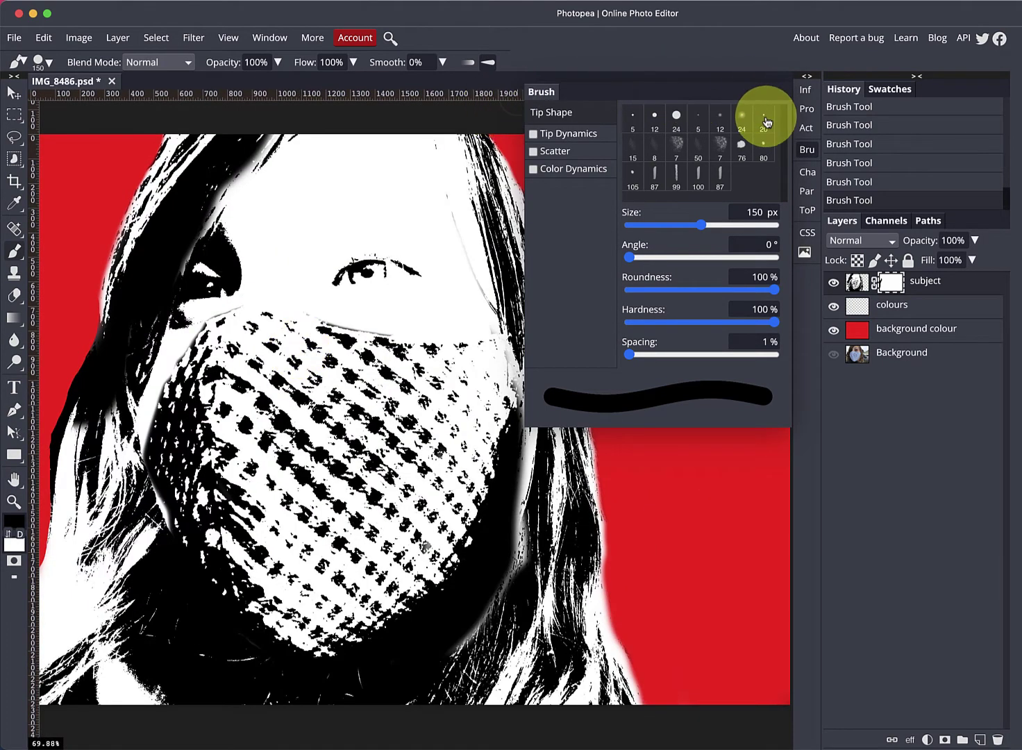
left_click(806, 149)
Set the foreground colour to cyan 00ffff and dab it on the colours layer over the upper part of the face covering.
left_click(855, 306)
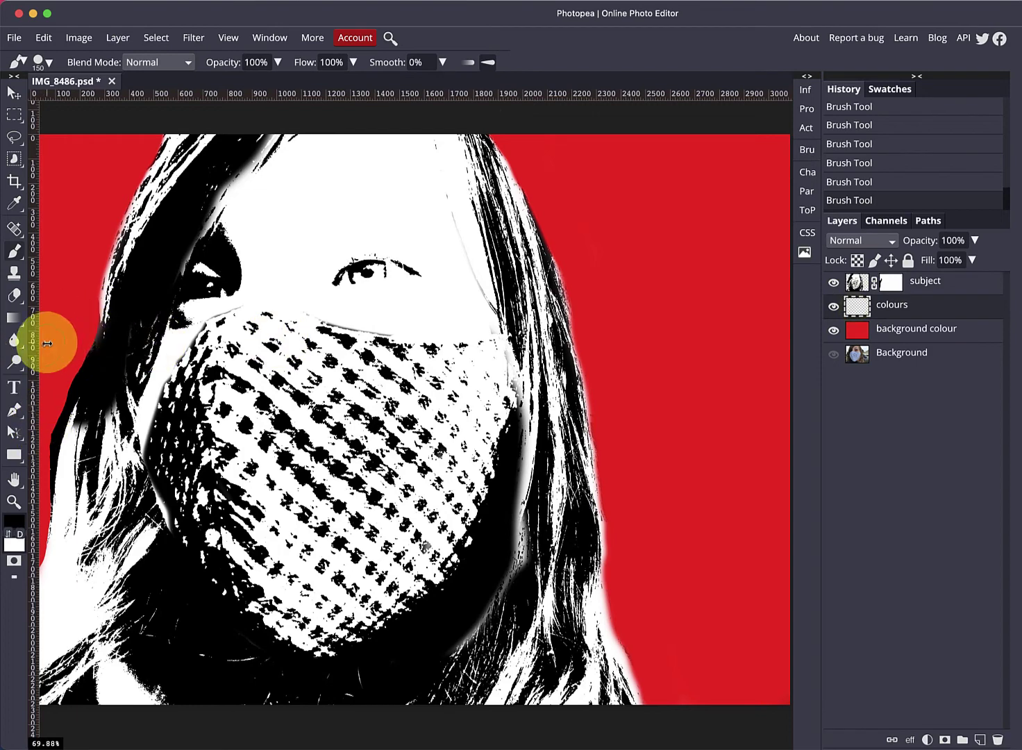
left_click(14, 525)
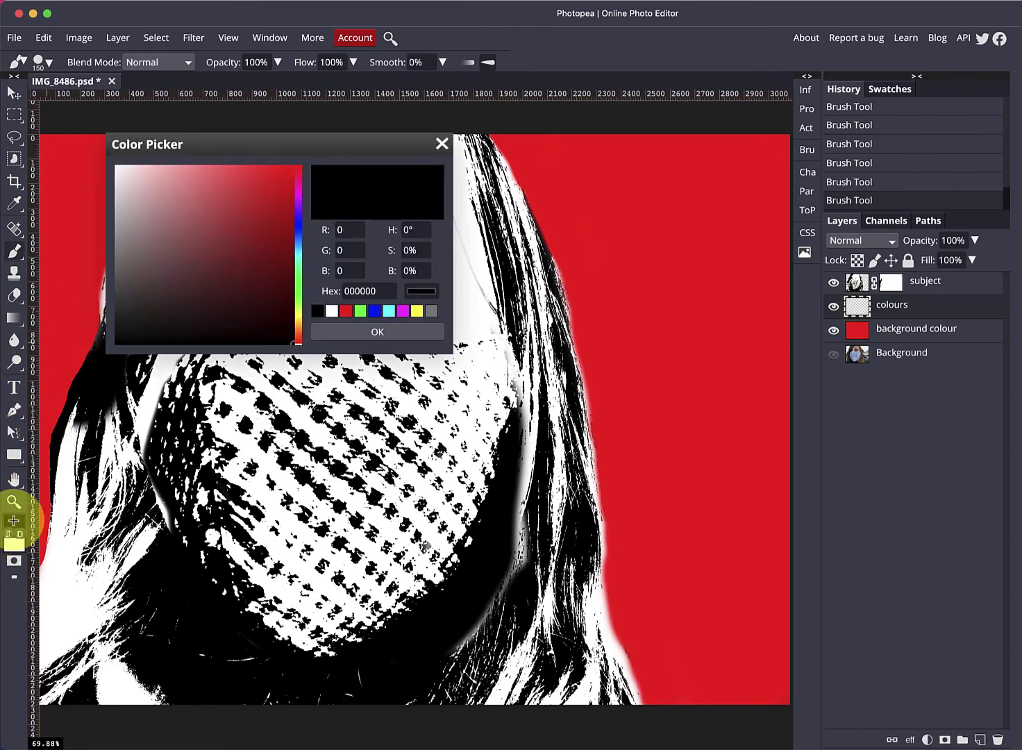
left_click(389, 310)
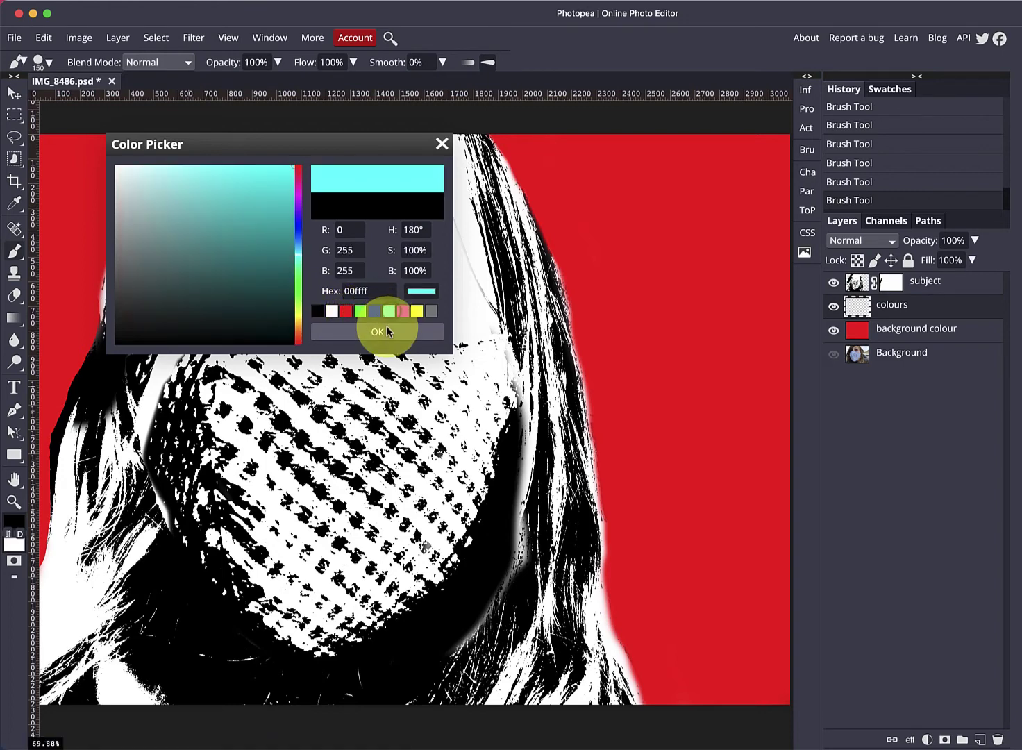
left_click(378, 333)
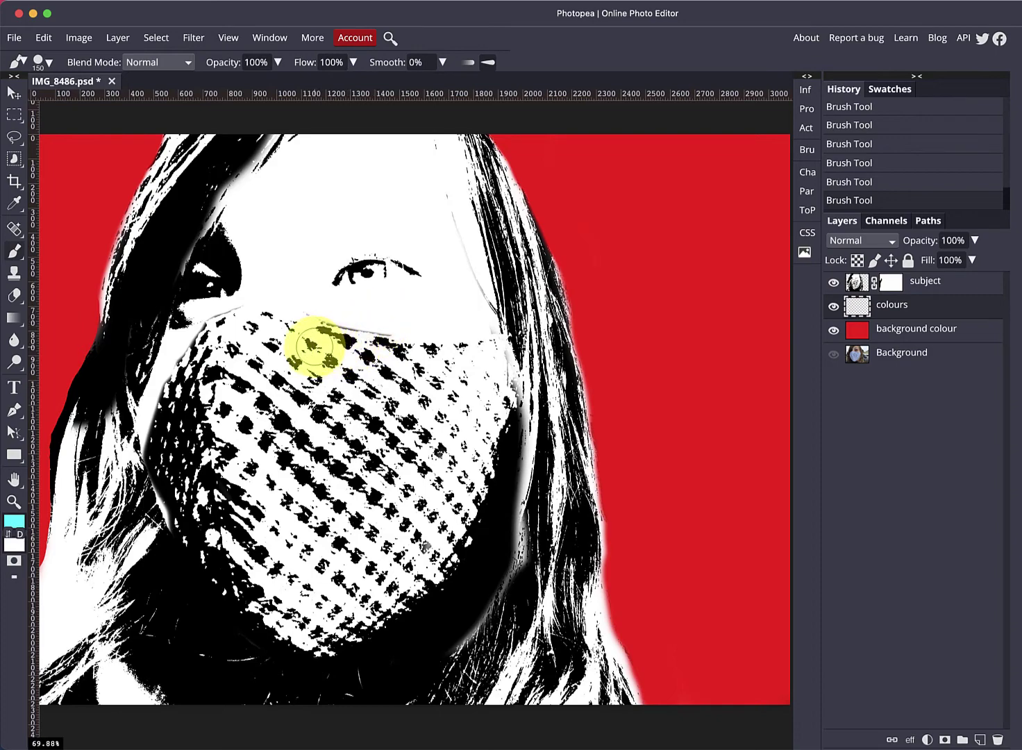
scroll(293, 340, "up", 5)
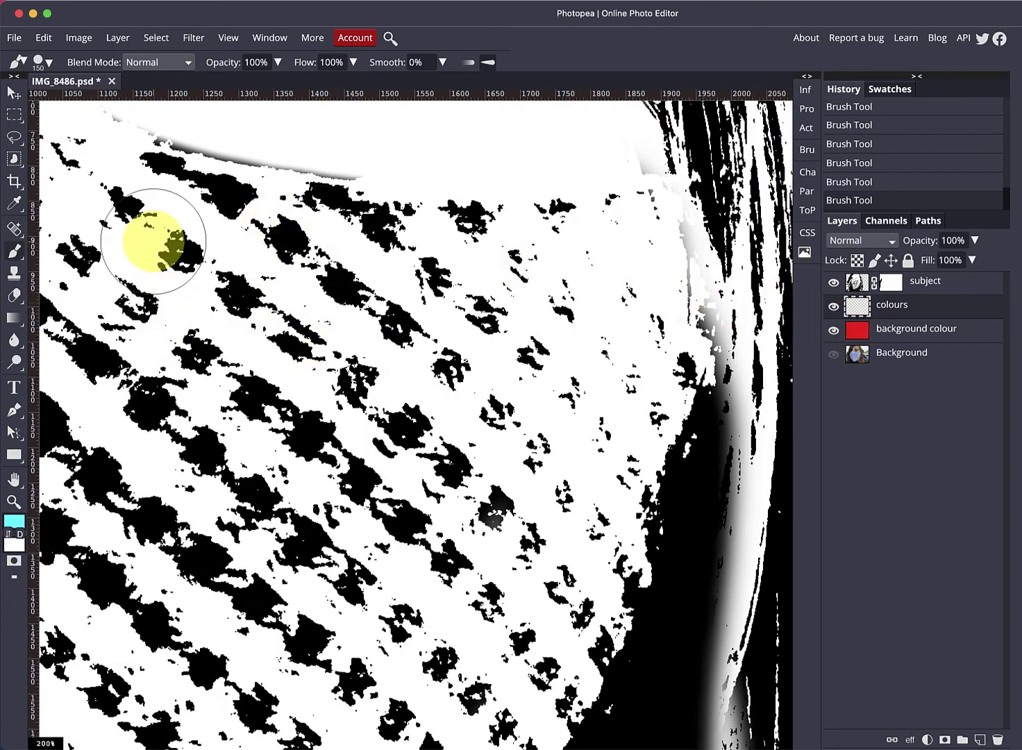
scroll(153, 238, "right", 1)
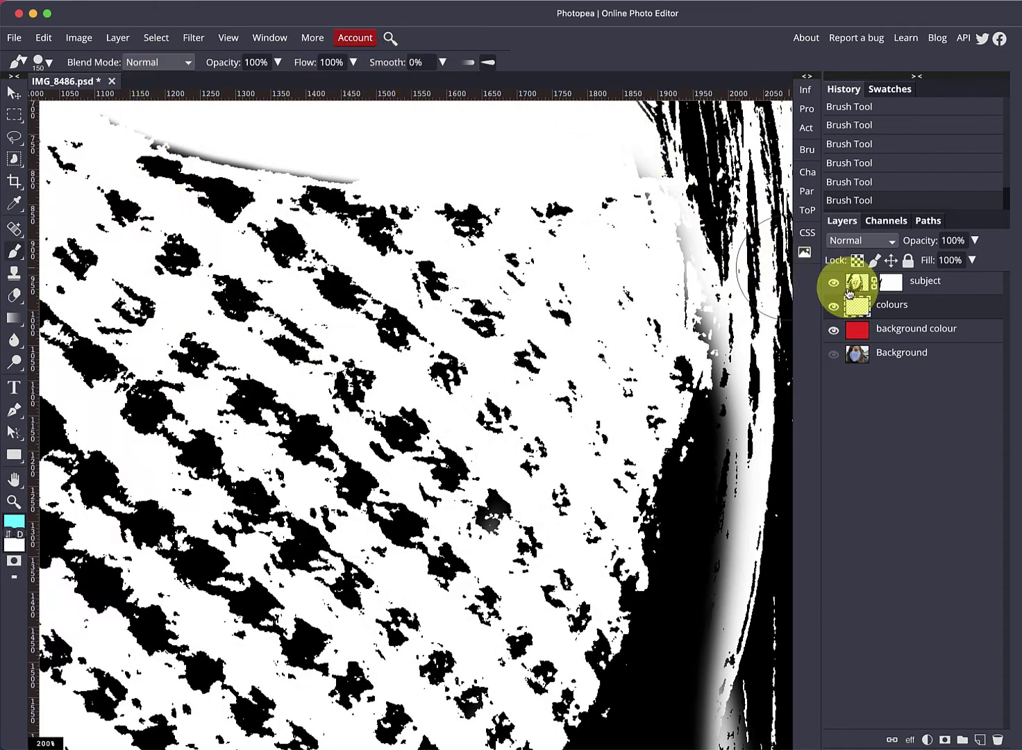
Apply the raster mask permanently to the subject layer and set the layer's blend mode to Linear Burn.
right_click(893, 284)
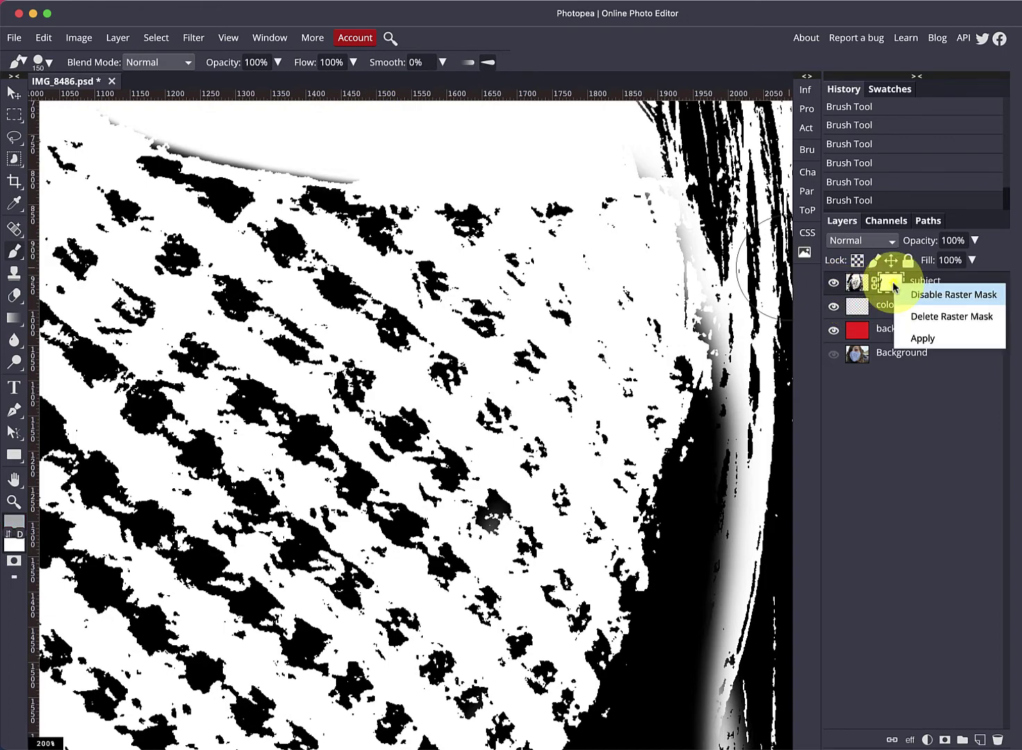
left_click(922, 338)
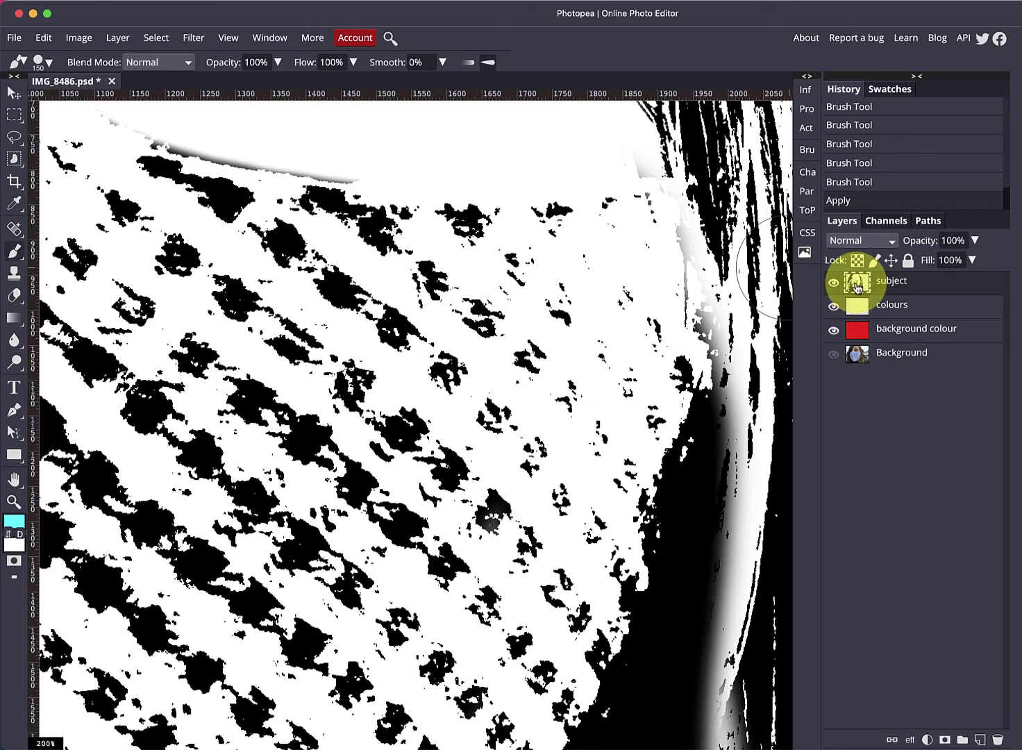
left_click(853, 240)
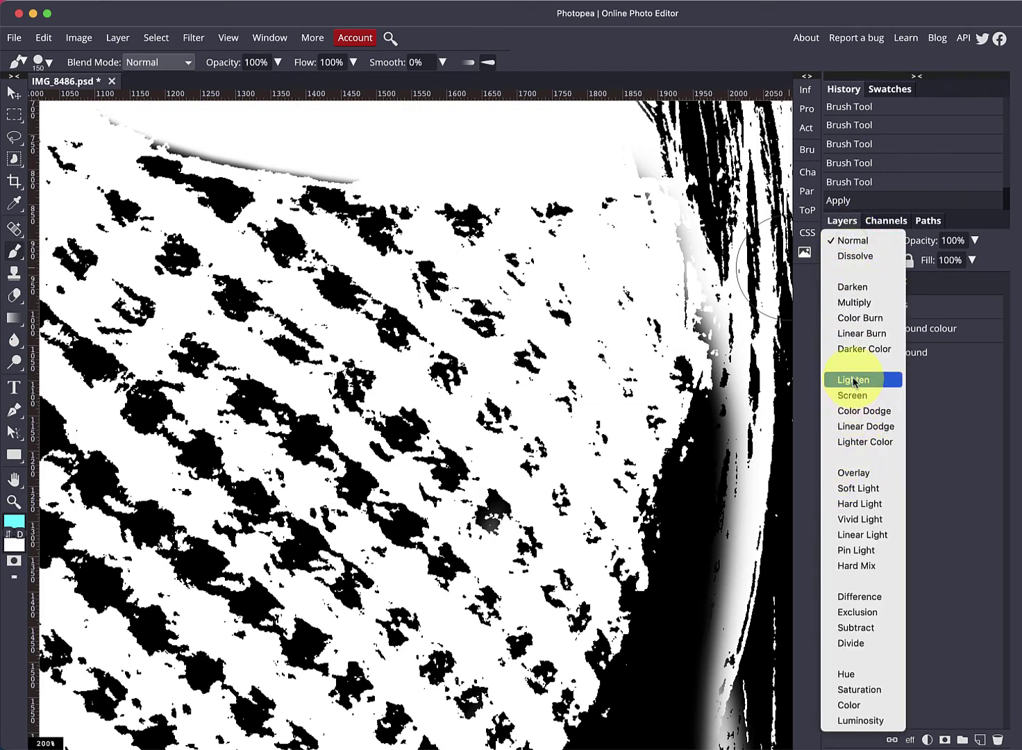
left_click(861, 426)
left_click(859, 238)
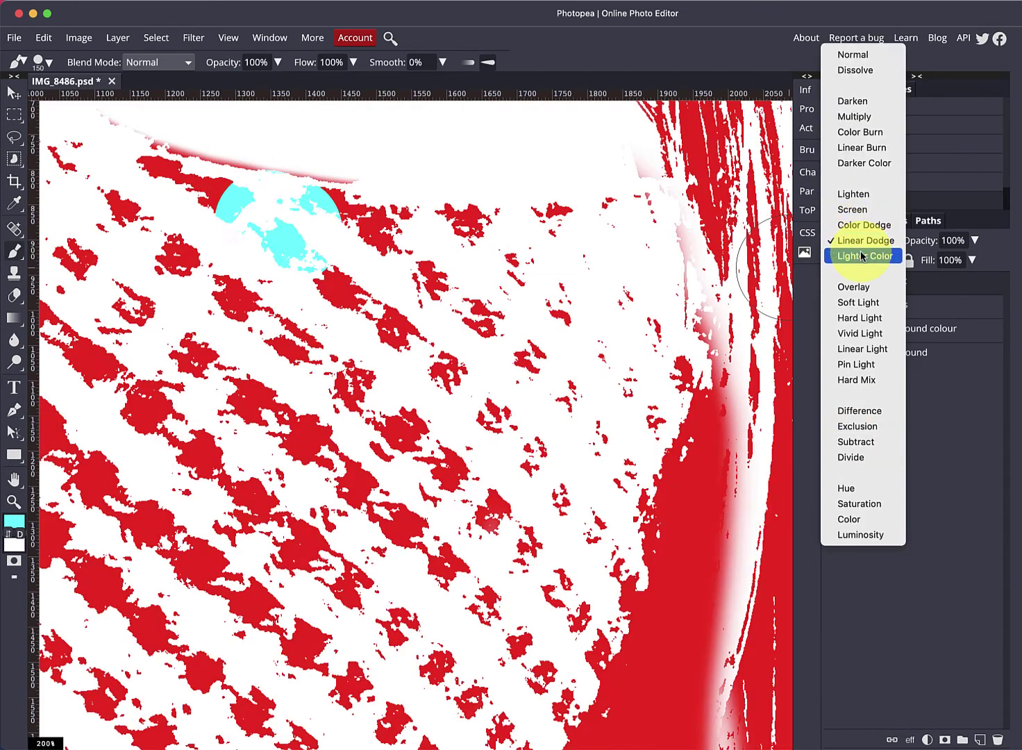
left_click(847, 156)
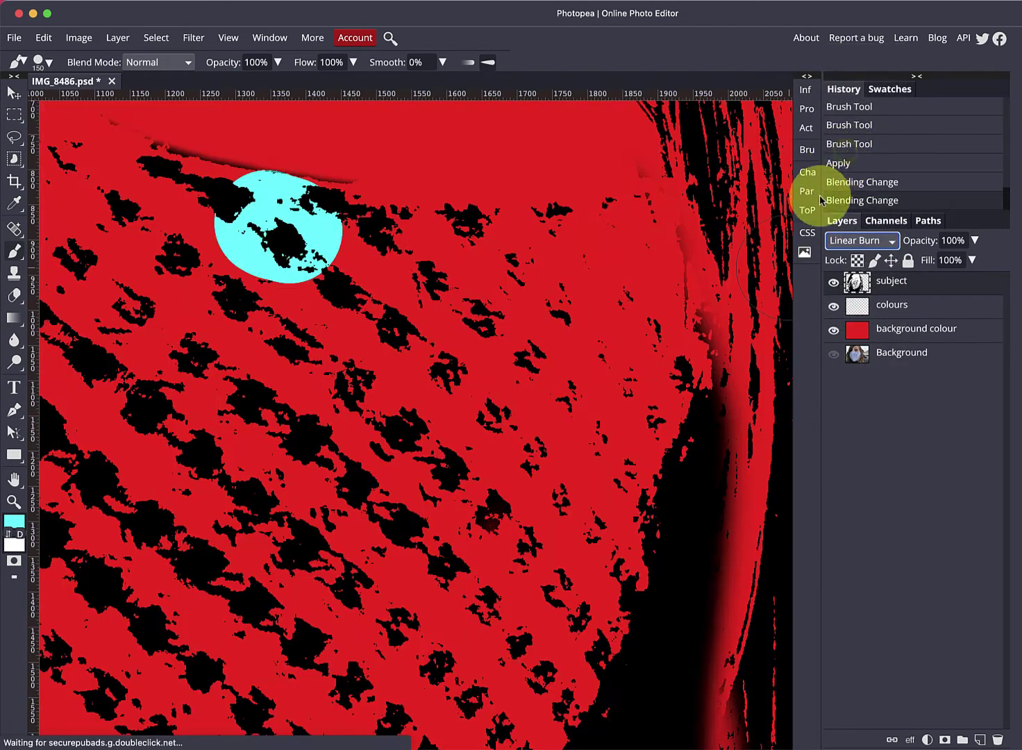
Select the colours layer and extend the cyan dab with a brush stroke down the middle of the face covering.
key("super+minus")
key("super+minus")
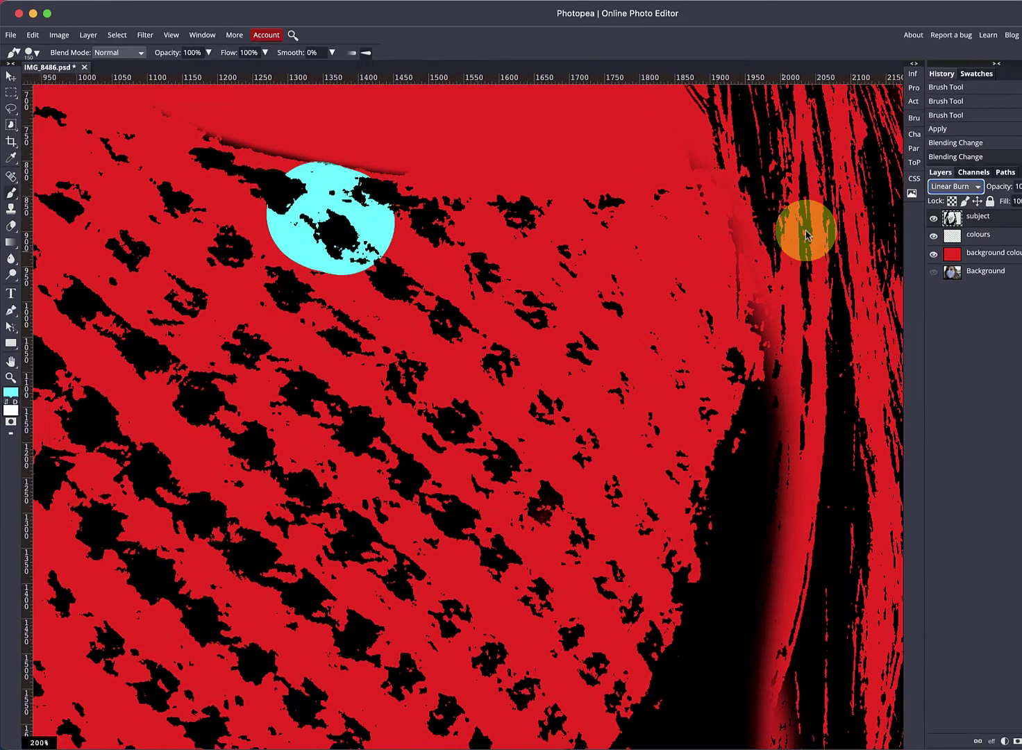
key("super+plus")
key("super+plus")
left_click(849, 296)
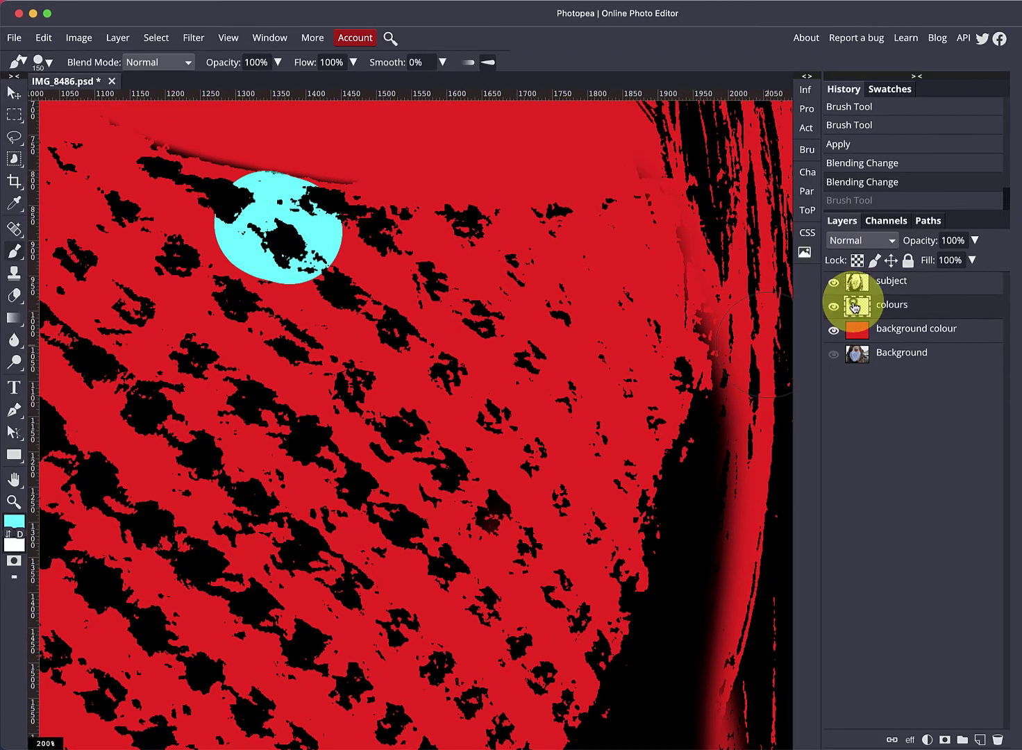
mouse_move(297, 319)
left_mouse_down()
mouse_move(329, 341)
mouse_move(303, 431)
left_mouse_up()
Paint cyan over the upper-right part of the face covering, from the existing cyan patch to the hair.
key("super+0")
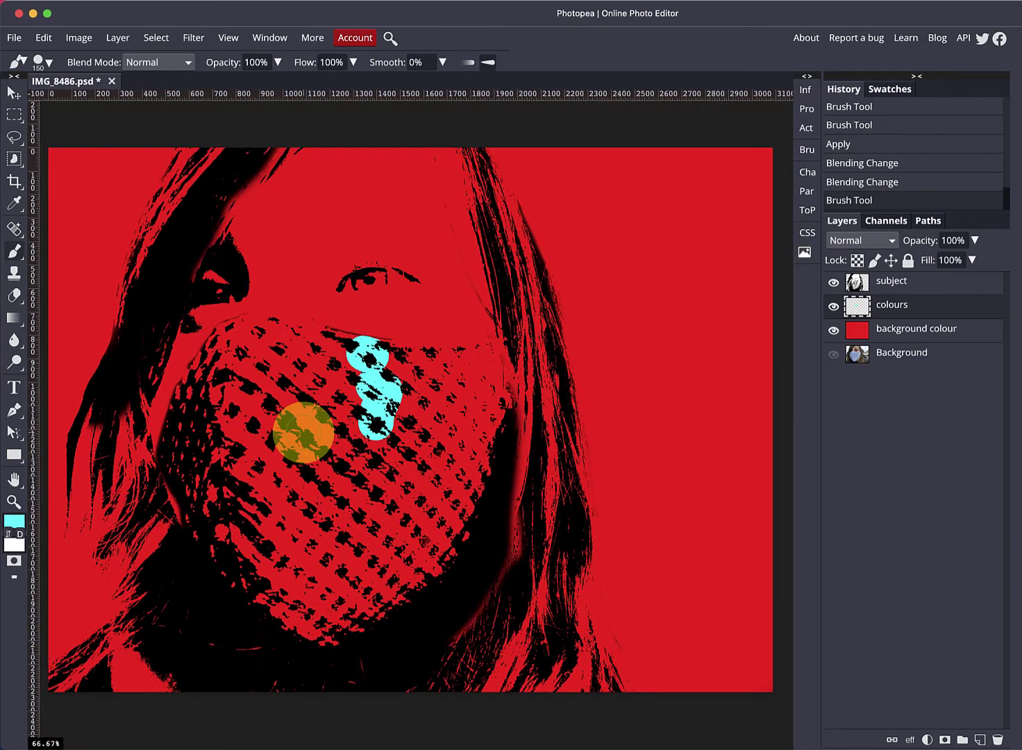
scroll(352, 425, "up", 5)
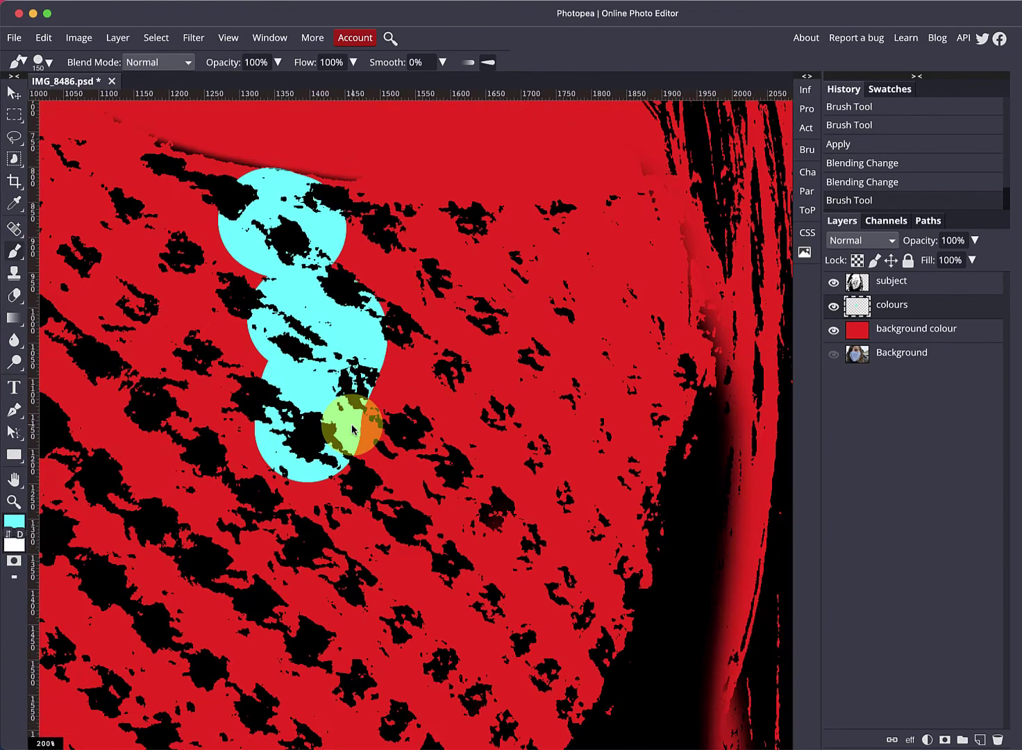
scroll(512, 258, "up", 6)
scroll(511, 257, "right", 2)
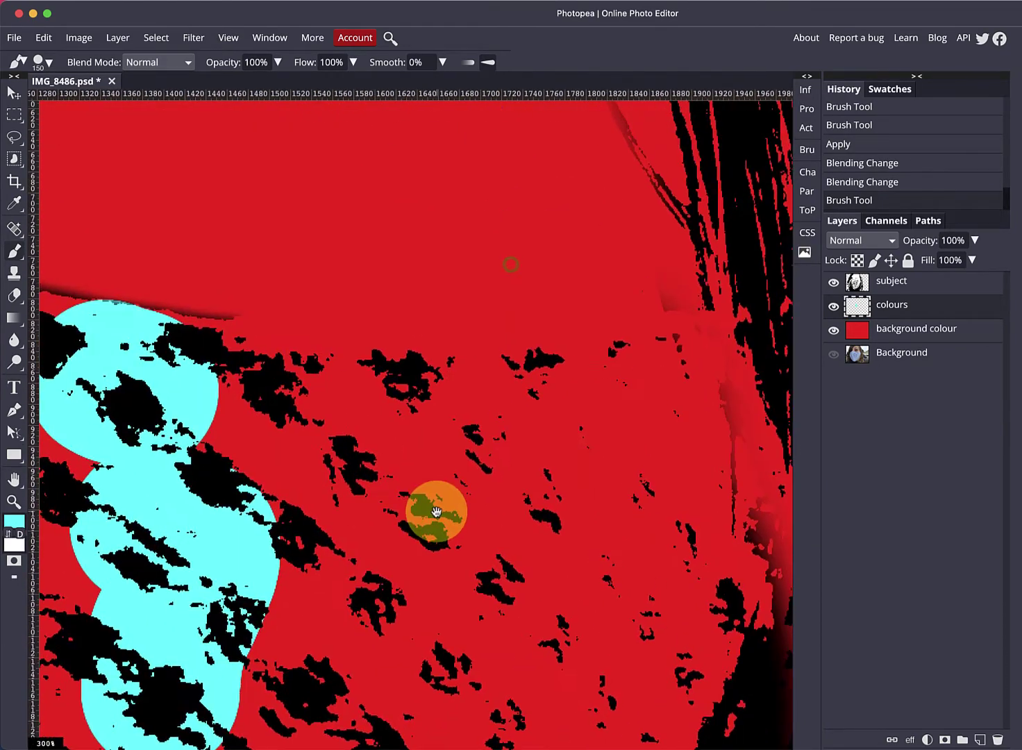
left_click(186, 399)
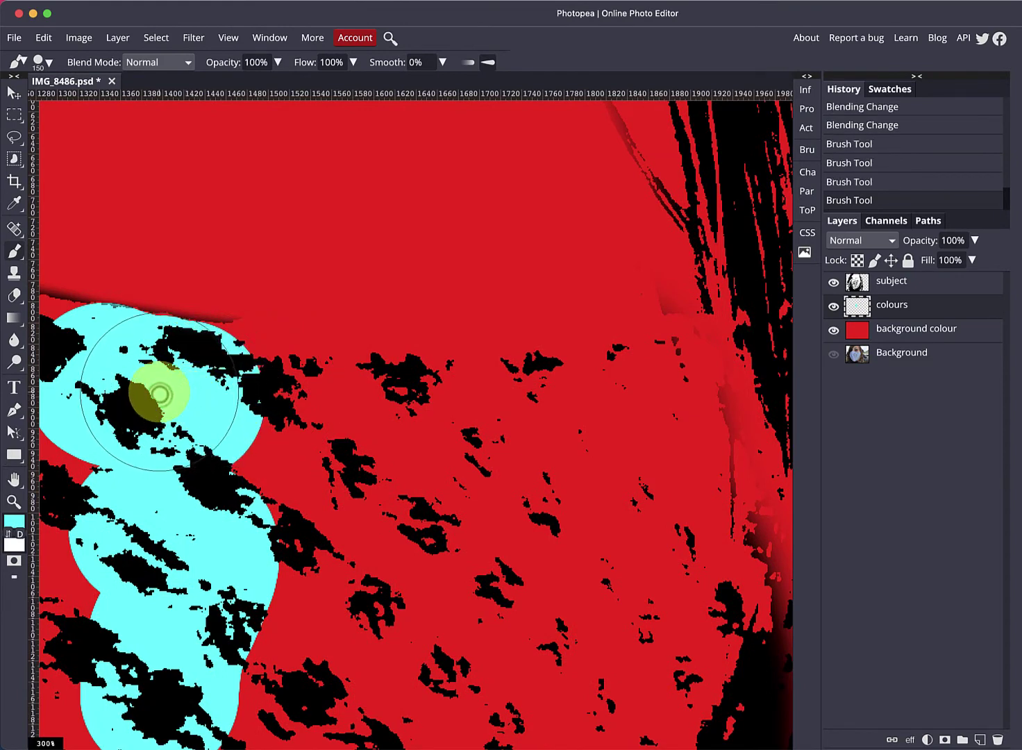
mouse_move(159, 392)
left_mouse_down()
mouse_move(534, 410)
mouse_move(681, 391)
mouse_move(699, 530)
mouse_move(658, 637)
mouse_move(625, 625)
mouse_move(618, 555)
mouse_move(471, 511)
mouse_move(198, 535)
mouse_move(283, 590)
mouse_move(514, 603)
mouse_move(544, 615)
left_mouse_up()
Paint cyan down the right edge of the face covering and along its lower-right edge towards the chin.
scroll(543, 615, "down", 5)
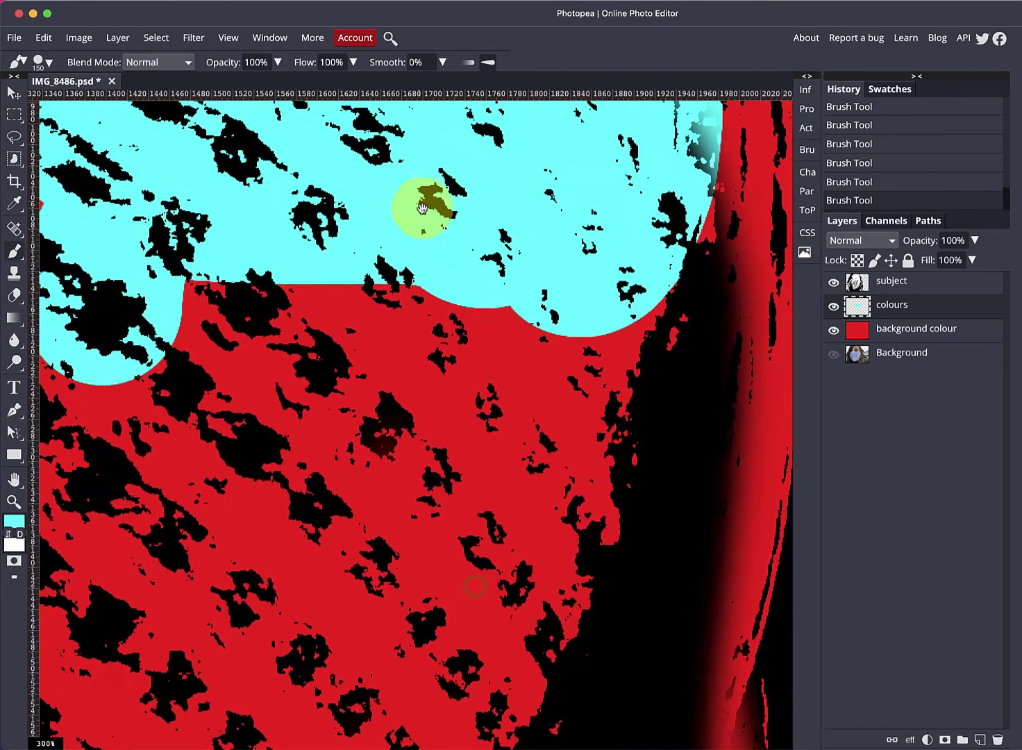
mouse_move(589, 364)
left_mouse_down()
mouse_move(610, 356)
mouse_move(626, 326)
left_mouse_up()
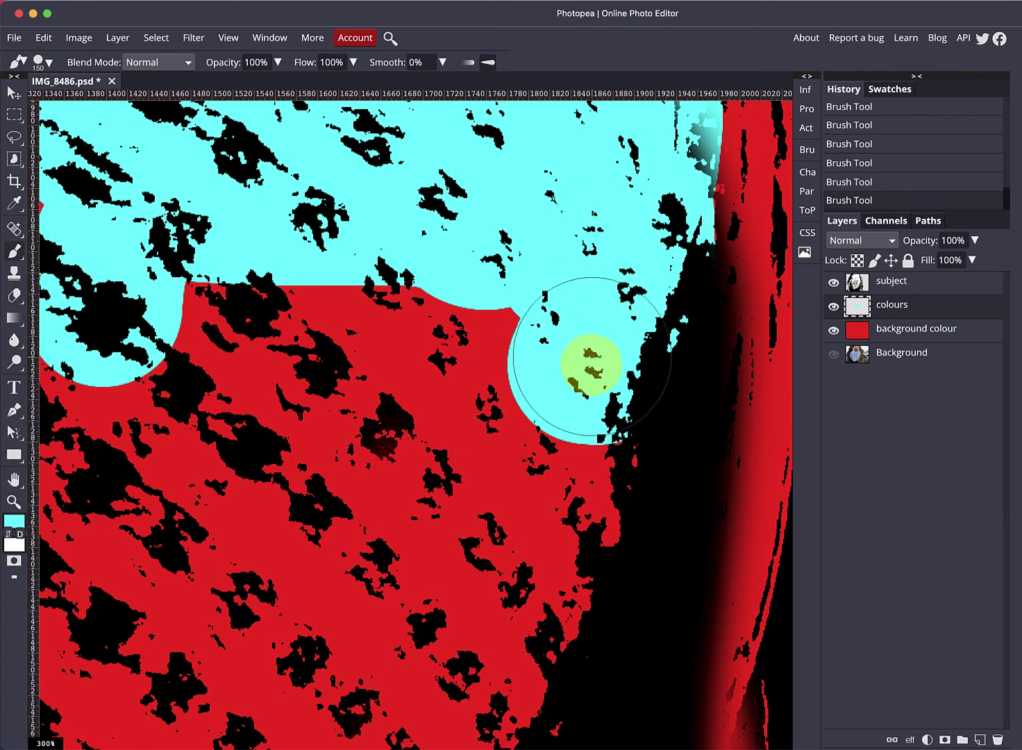
mouse_move(590, 358)
left_mouse_down()
mouse_move(558, 583)
mouse_move(434, 685)
left_mouse_up()
scroll(430, 651, "down", 5)
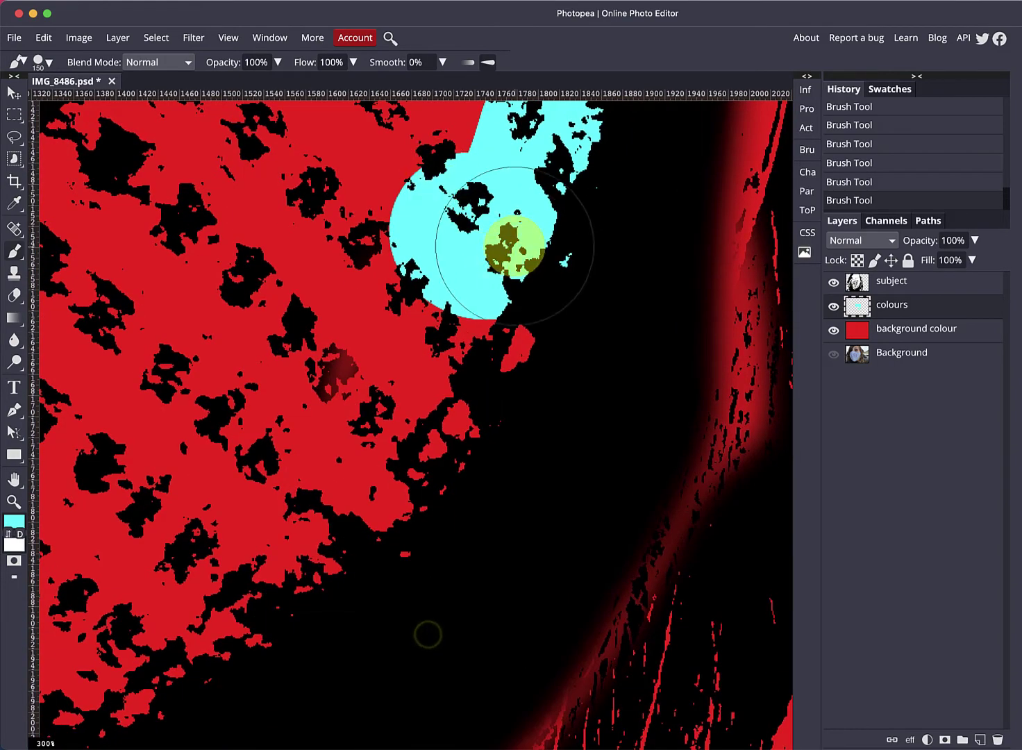
mouse_move(514, 246)
left_mouse_down()
mouse_move(514, 276)
mouse_move(370, 558)
mouse_move(303, 626)
mouse_move(136, 661)
mouse_move(388, 383)
left_mouse_up()
scroll(383, 387, "down", 3)
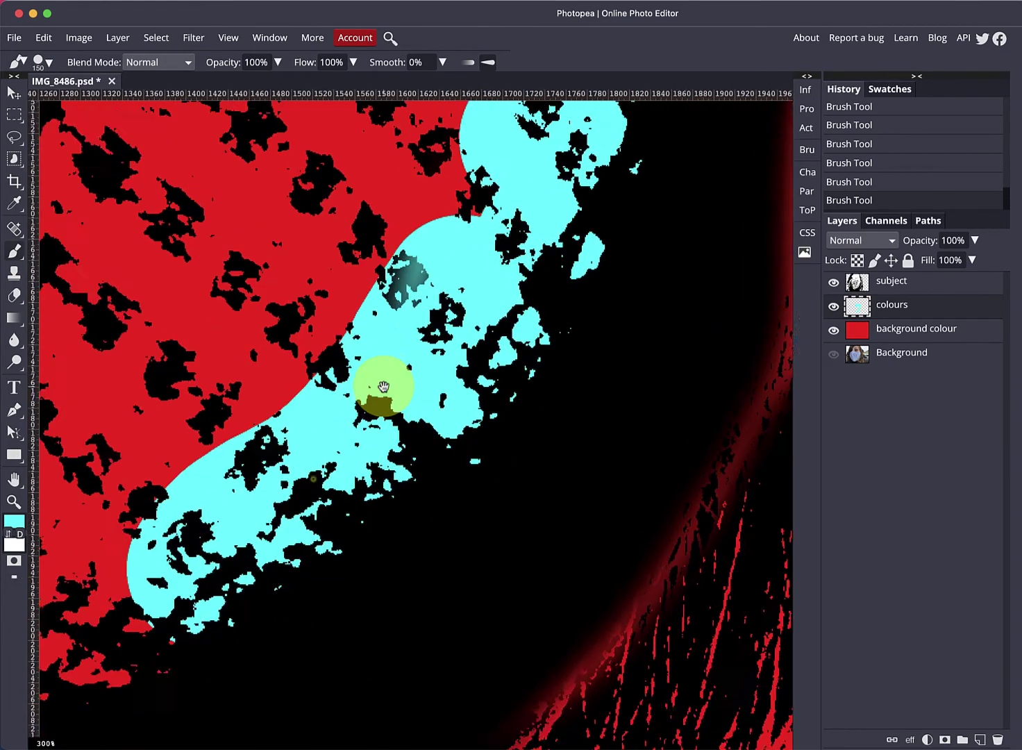
Continue the cyan around the bottom of the face covering and up along its lower-left edge.
scroll(384, 387, "down", 5)
scroll(384, 387, "left", 5)
mouse_move(417, 343)
left_mouse_down()
mouse_move(336, 397)
mouse_move(186, 426)
mouse_move(142, 410)
mouse_move(125, 358)
left_mouse_up()
scroll(549, 356, "left", 5)
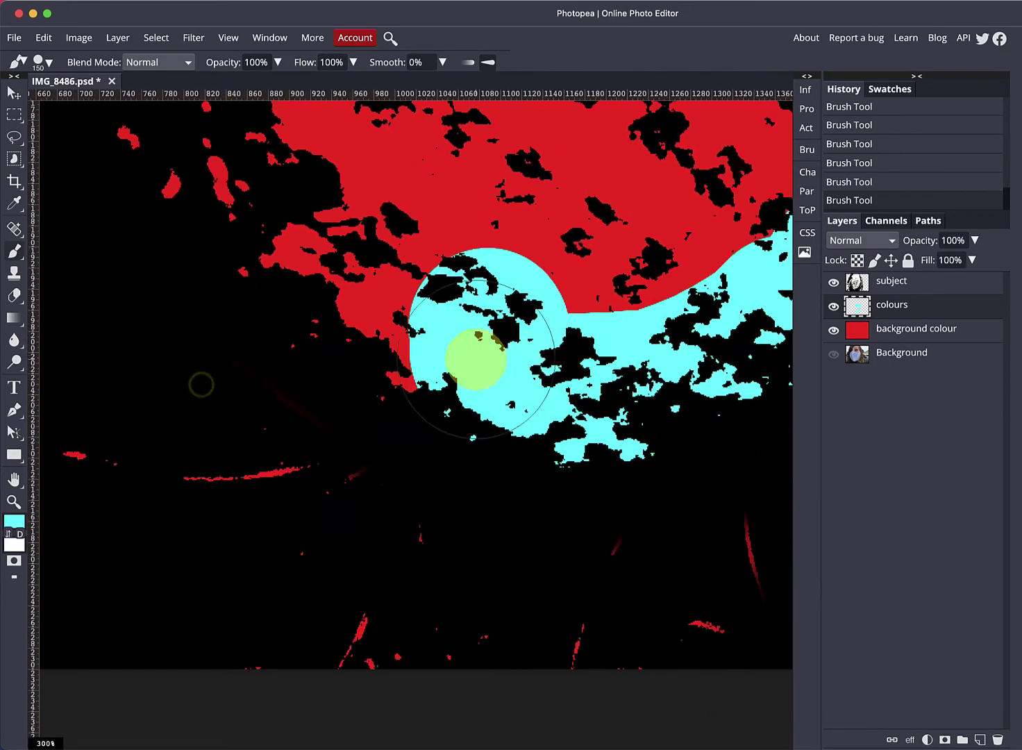
mouse_move(478, 358)
left_mouse_down()
mouse_move(431, 338)
mouse_move(345, 253)
mouse_move(271, 236)
mouse_move(351, 303)
mouse_move(351, 259)
mouse_move(481, 477)
mouse_move(402, 412)
mouse_move(331, 333)
mouse_move(320, 247)
mouse_move(276, 185)
mouse_move(262, 202)
left_mouse_up()
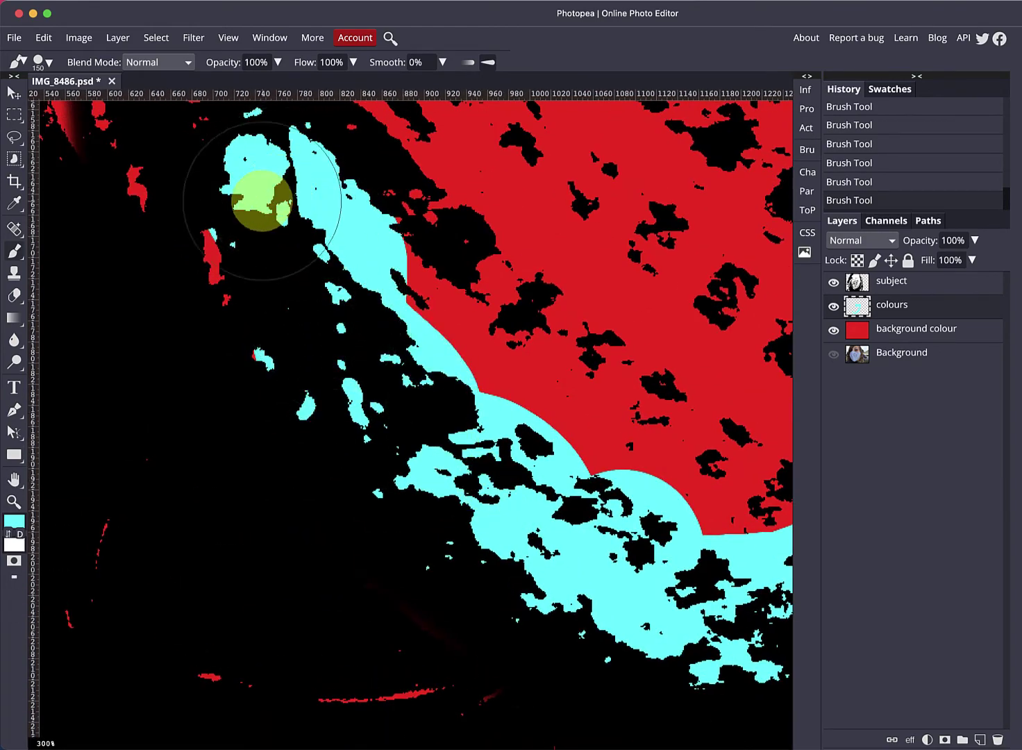
Widen the cyan band inside the lower-left part of the face covering.
scroll(269, 308, "up", 5)
scroll(269, 308, "right", 2)
mouse_move(281, 423)
left_mouse_down()
mouse_move(424, 583)
mouse_move(526, 662)
mouse_move(715, 734)
mouse_move(480, 550)
left_mouse_up()
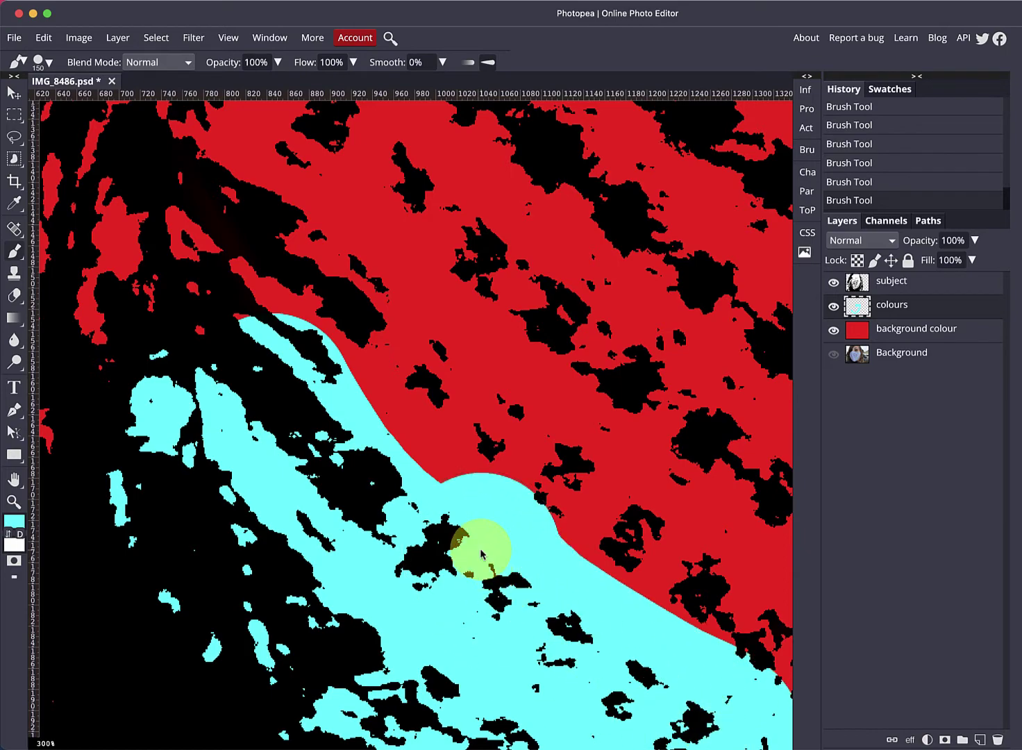
key("super+minus")
key("super+minus")
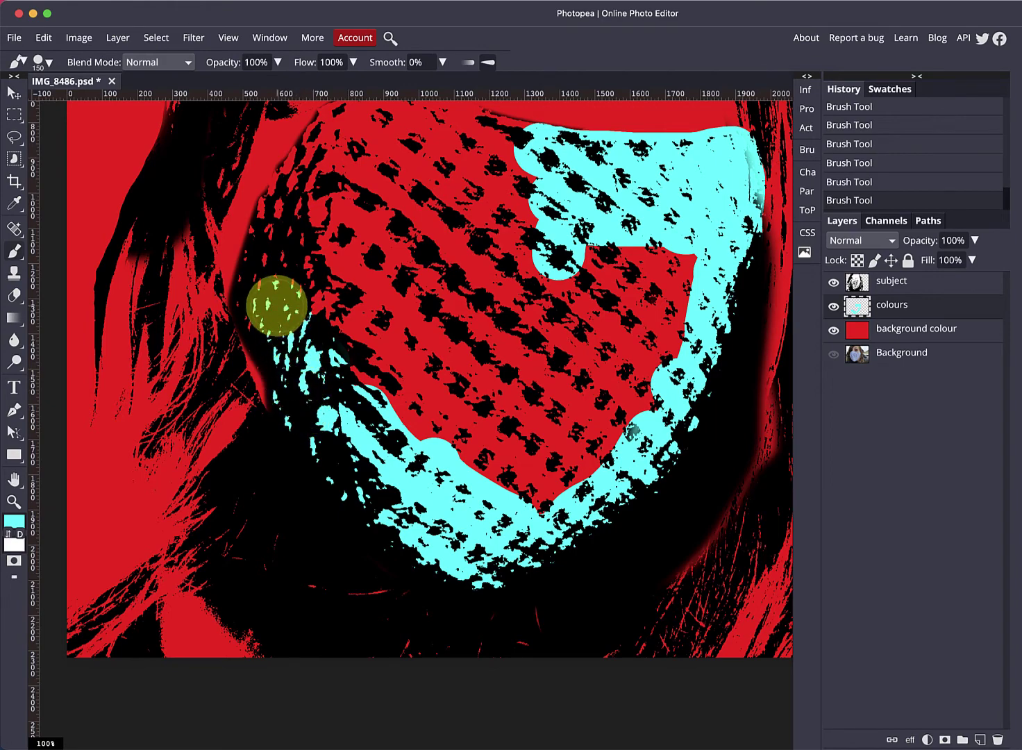
Paint cyan up the left edge of the face covering, undoing and redoing one stroke.
scroll(259, 313, "up", 3)
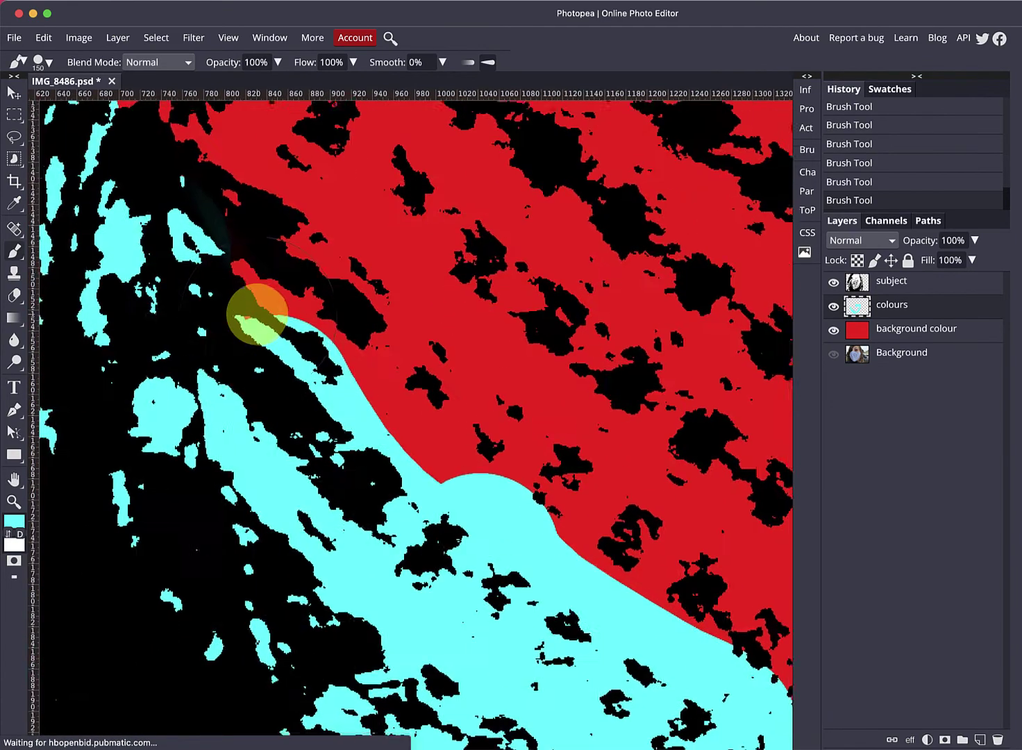
scroll(239, 297, "left", 10)
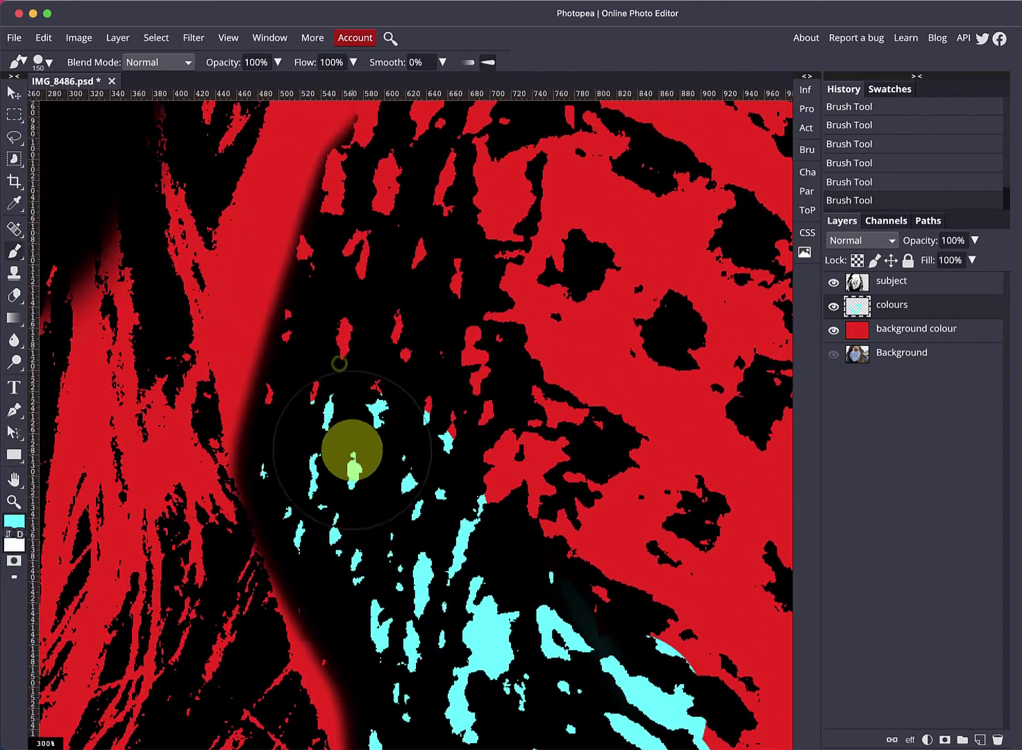
mouse_move(353, 450)
left_mouse_down()
mouse_move(329, 421)
mouse_move(323, 433)
mouse_move(332, 452)
mouse_move(359, 446)
left_mouse_up()
key("ctrl+z")
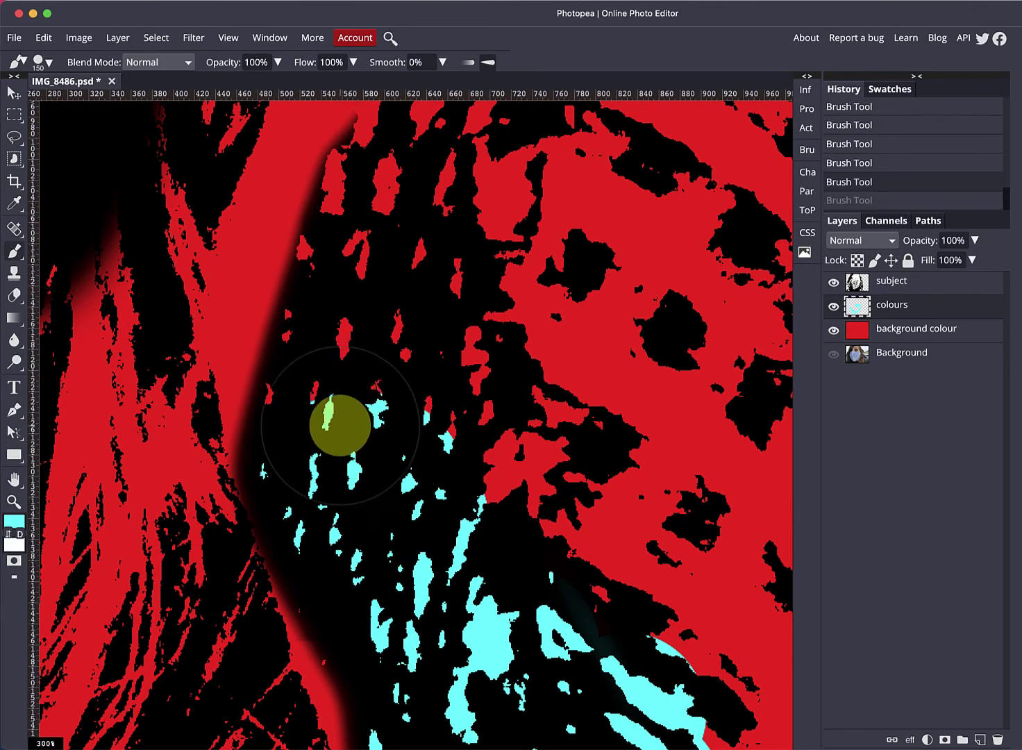
key("ctrl+shift+z")
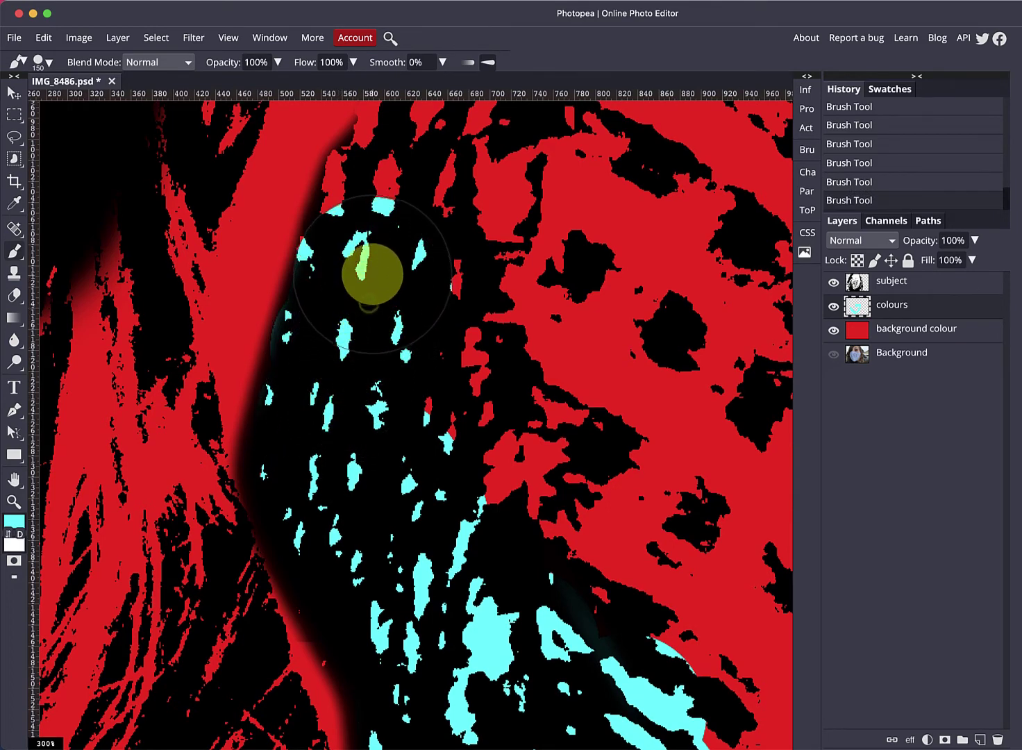
mouse_move(375, 281)
left_mouse_down()
mouse_move(423, 255)
mouse_move(425, 229)
mouse_move(399, 201)
left_mouse_up()
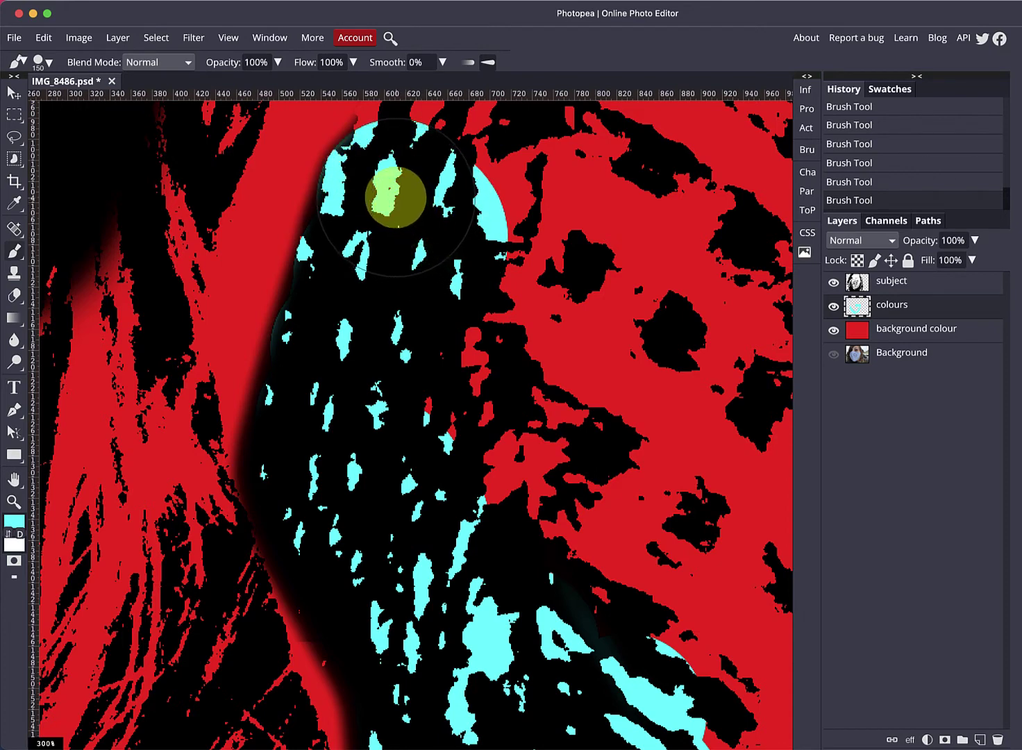
Paint cyan around the upper-left corner of the face covering, up to the start of its top edge.
scroll(405, 201, "up", 6)
scroll(404, 201, "right", 2)
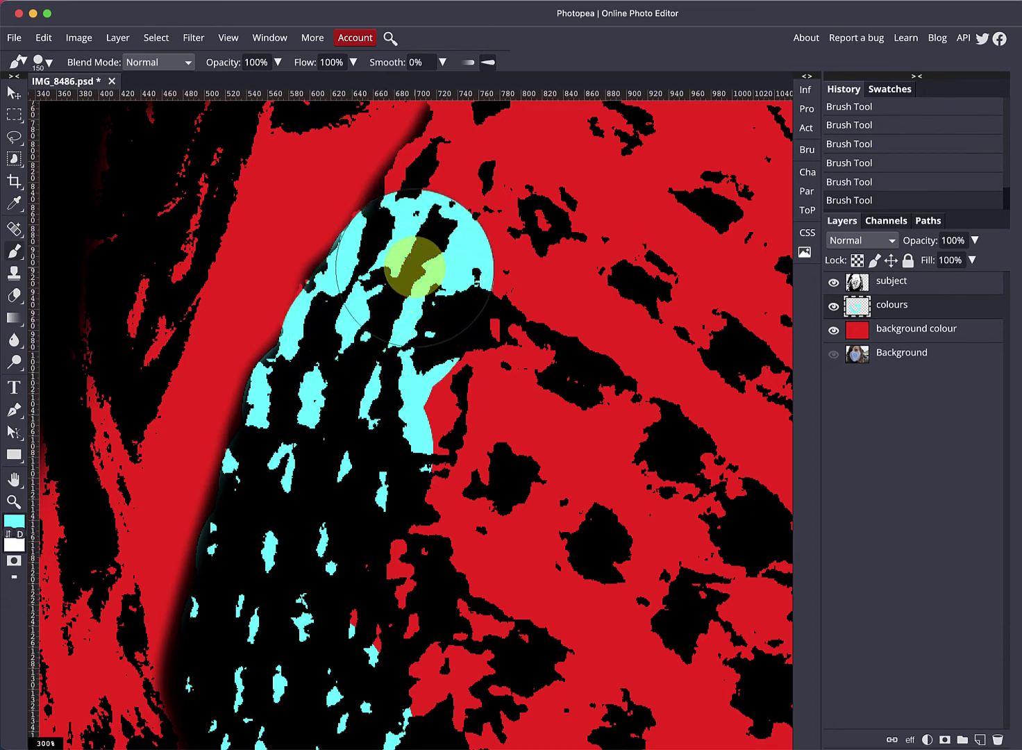
left_click_drag(487, 273, 445, 439)
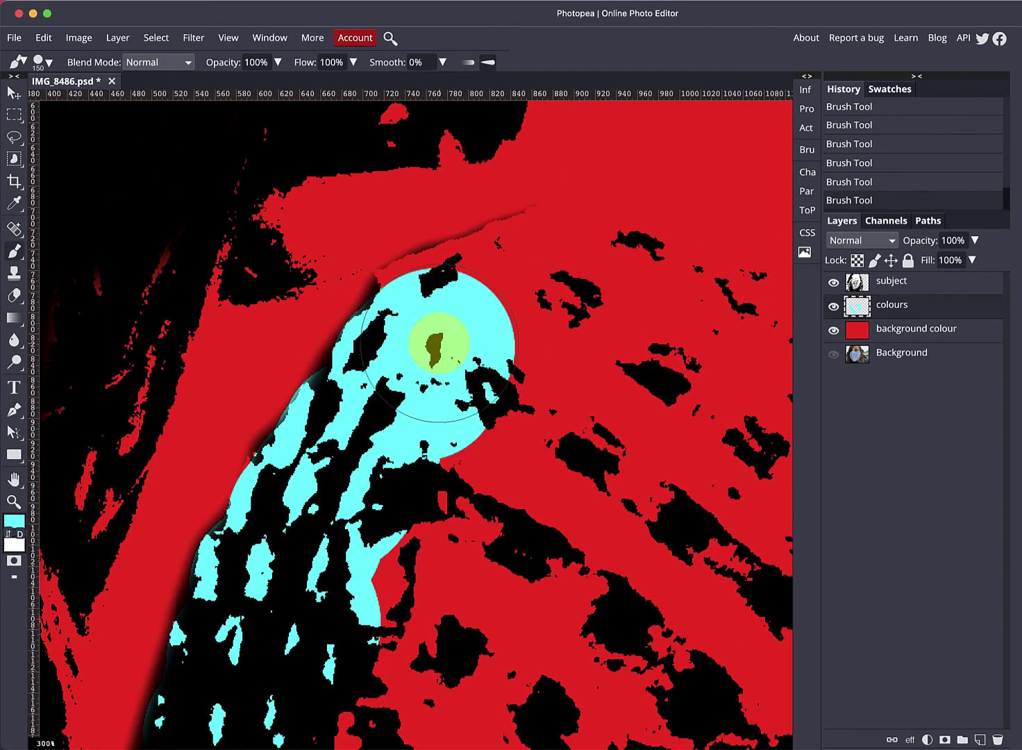
left_click_drag(450, 326, 486, 317)
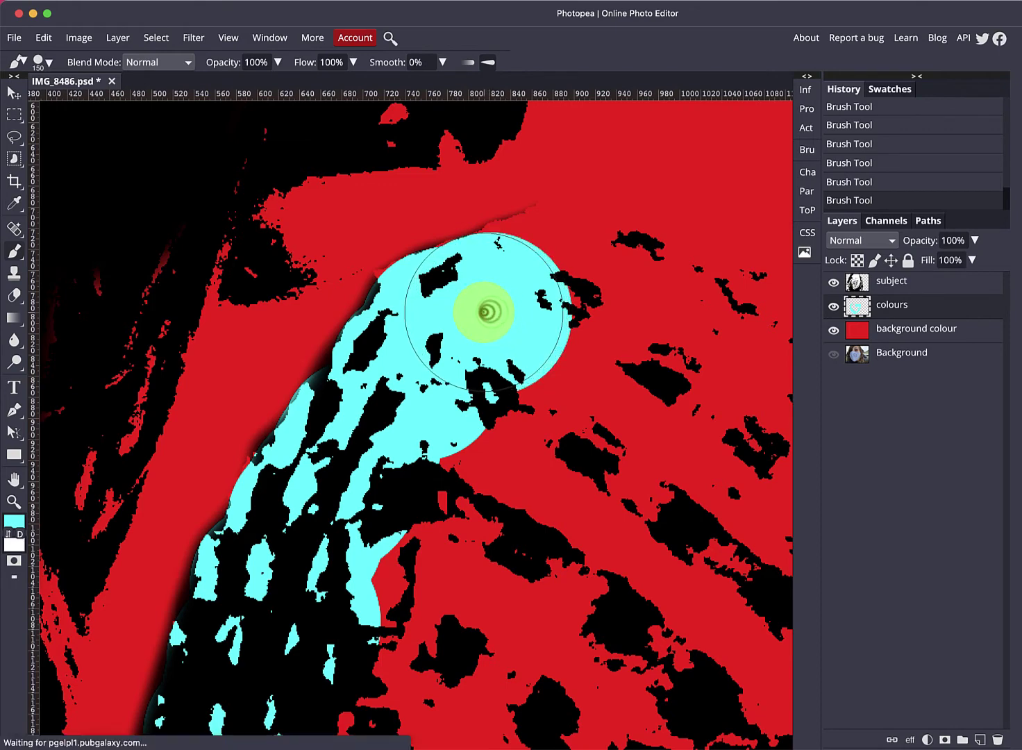
mouse_move(488, 310)
left_mouse_down()
mouse_move(508, 344)
mouse_move(383, 484)
mouse_move(397, 461)
left_mouse_up()
Paint cyan along the top edge of the face covering and across the nose area to join the right-hand patch.
left_click(397, 466)
mouse_move(413, 457)
left_mouse_down()
mouse_move(465, 446)
mouse_move(623, 456)
mouse_move(696, 491)
left_mouse_up()
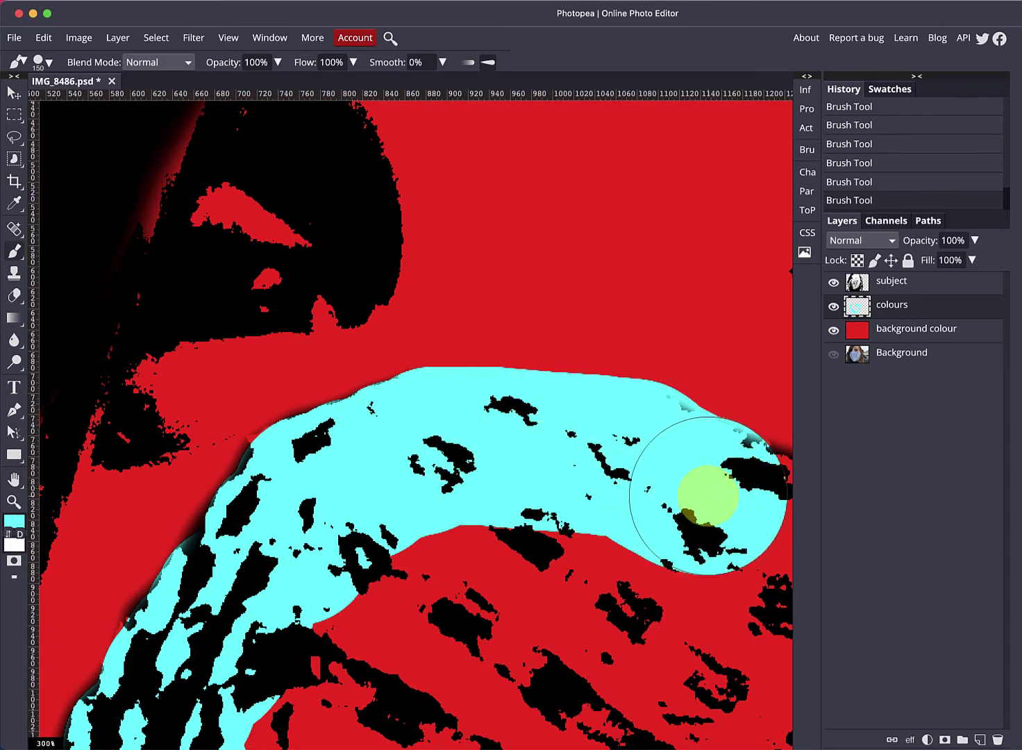
scroll(696, 490, "right", 10)
scroll(695, 491, "down", 3)
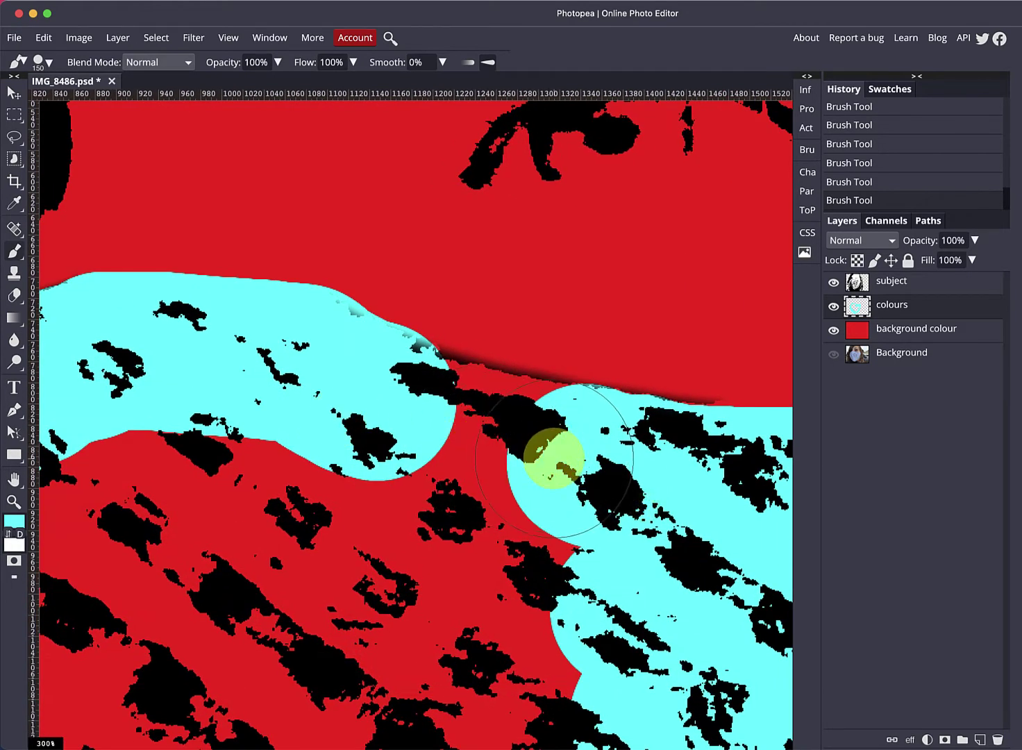
mouse_move(556, 461)
left_mouse_down()
mouse_move(507, 452)
mouse_move(572, 399)
mouse_move(398, 327)
mouse_move(408, 400)
mouse_move(439, 423)
mouse_move(427, 439)
mouse_move(565, 560)
mouse_move(473, 556)
left_mouse_up()
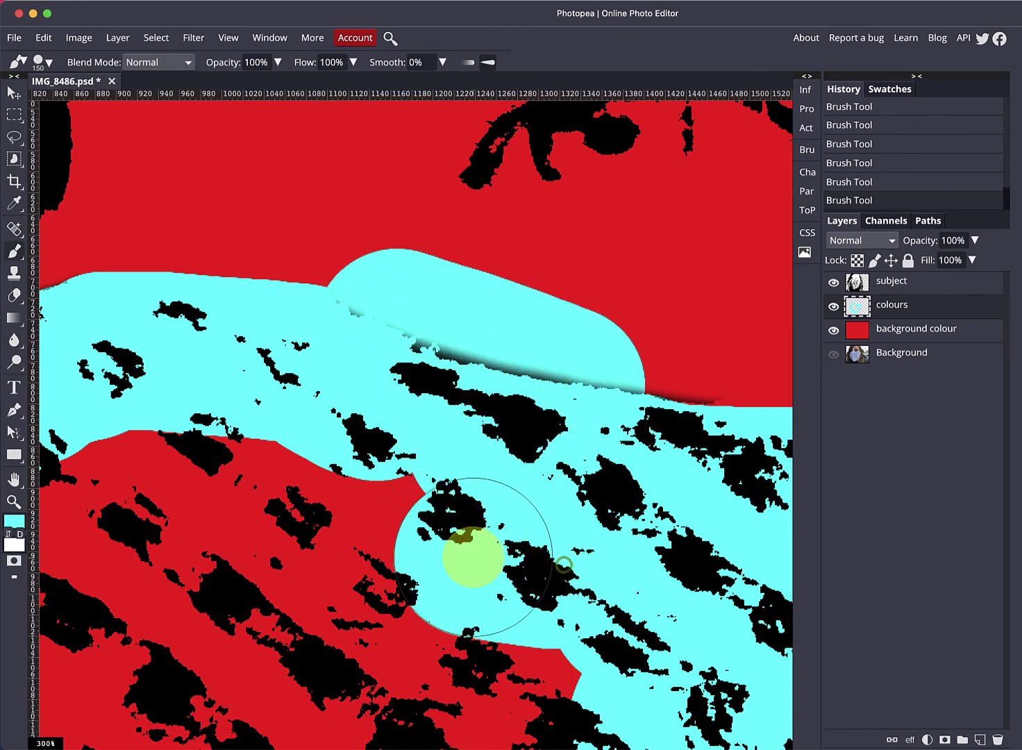
Enlarge the brush to 300 px, undo the last stroke, and fill the red centre of the face covering with cyan.
key("super+0")
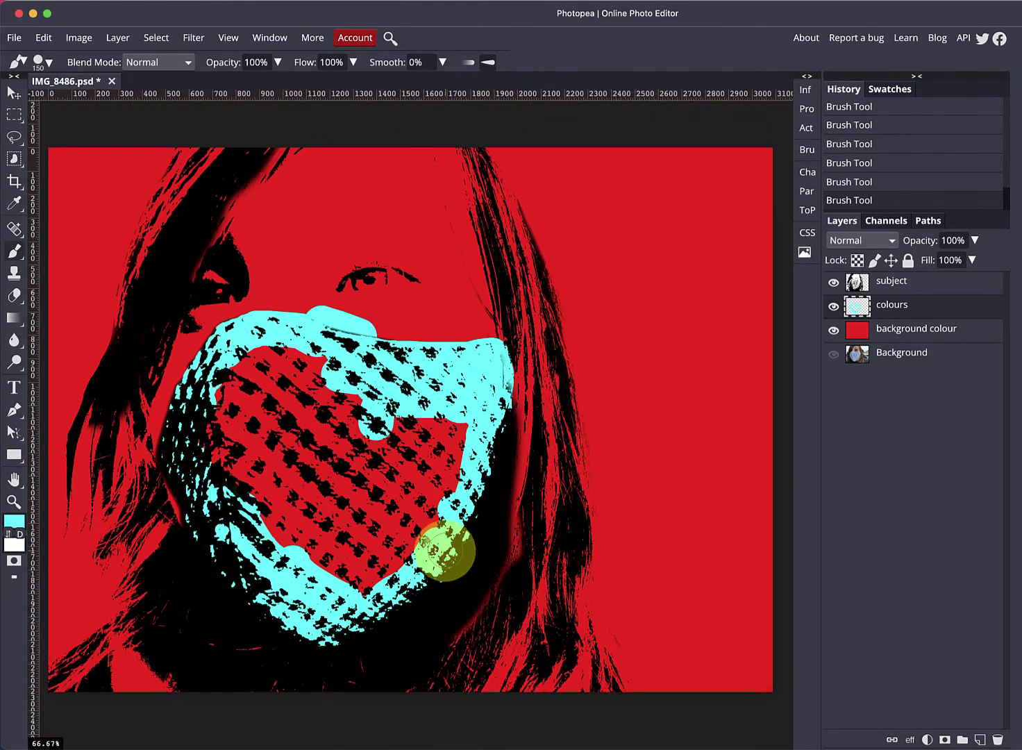
key("bracketright")
key("bracketright")
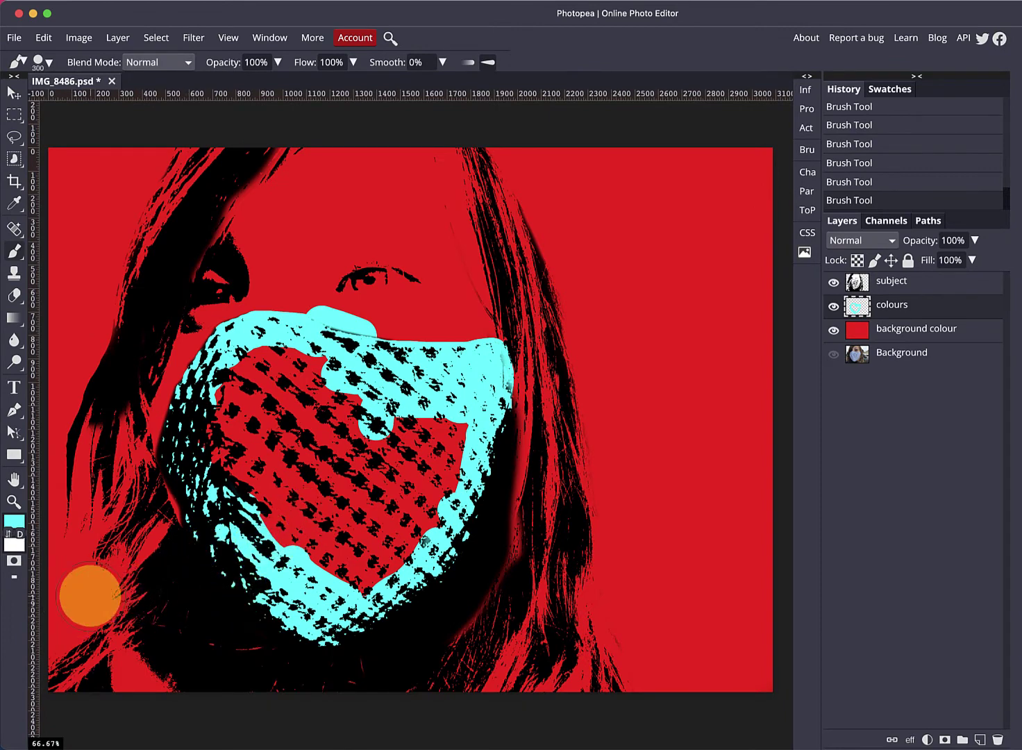
key("super+z")
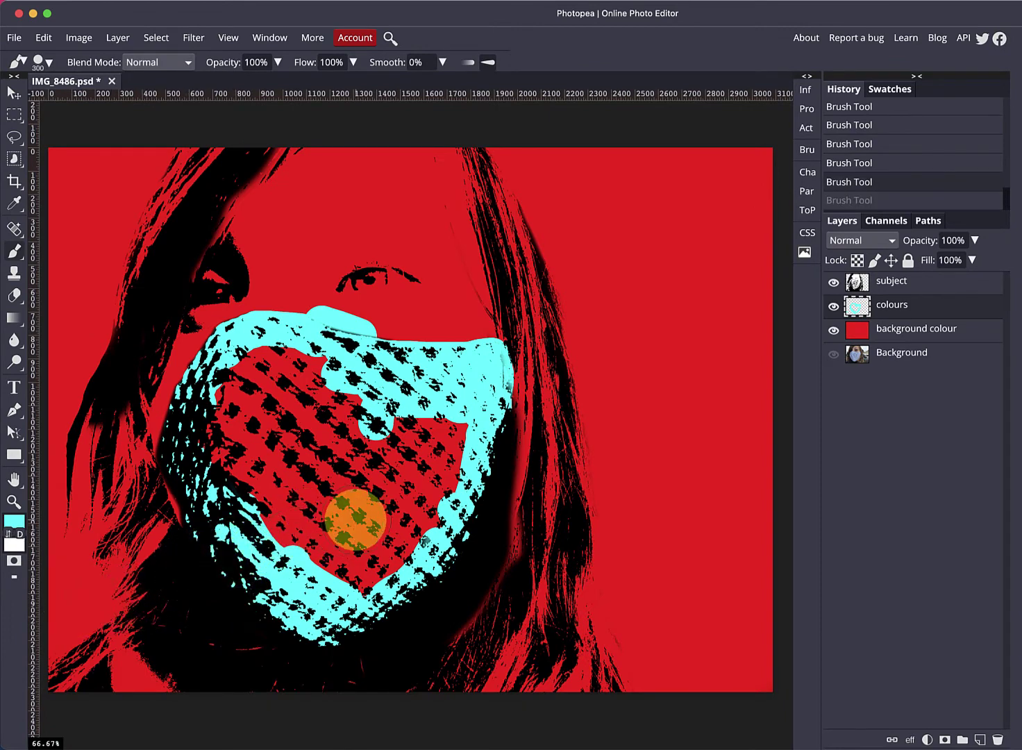
mouse_move(356, 521)
left_mouse_down()
mouse_move(406, 464)
mouse_move(252, 470)
mouse_move(248, 498)
mouse_move(270, 524)
mouse_move(364, 570)
mouse_move(448, 464)
left_mouse_up()
mouse_move(411, 427)
left_mouse_down()
mouse_move(299, 374)
mouse_move(241, 392)
mouse_move(216, 413)
mouse_move(213, 445)
mouse_move(277, 422)
mouse_move(344, 427)
mouse_move(391, 459)
mouse_move(381, 504)
mouse_move(298, 515)
left_mouse_up()
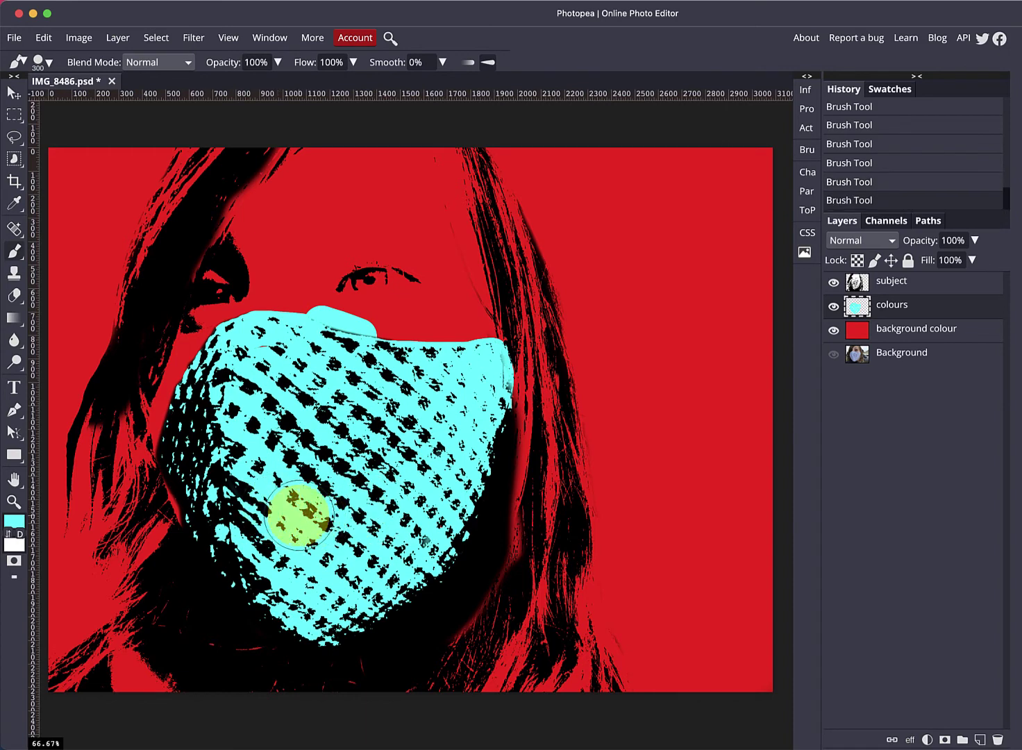
Set the brush colour to magenta (ff00ff) and paint from the right side of the forehead down to the top of the face covering.
left_click(9, 526)
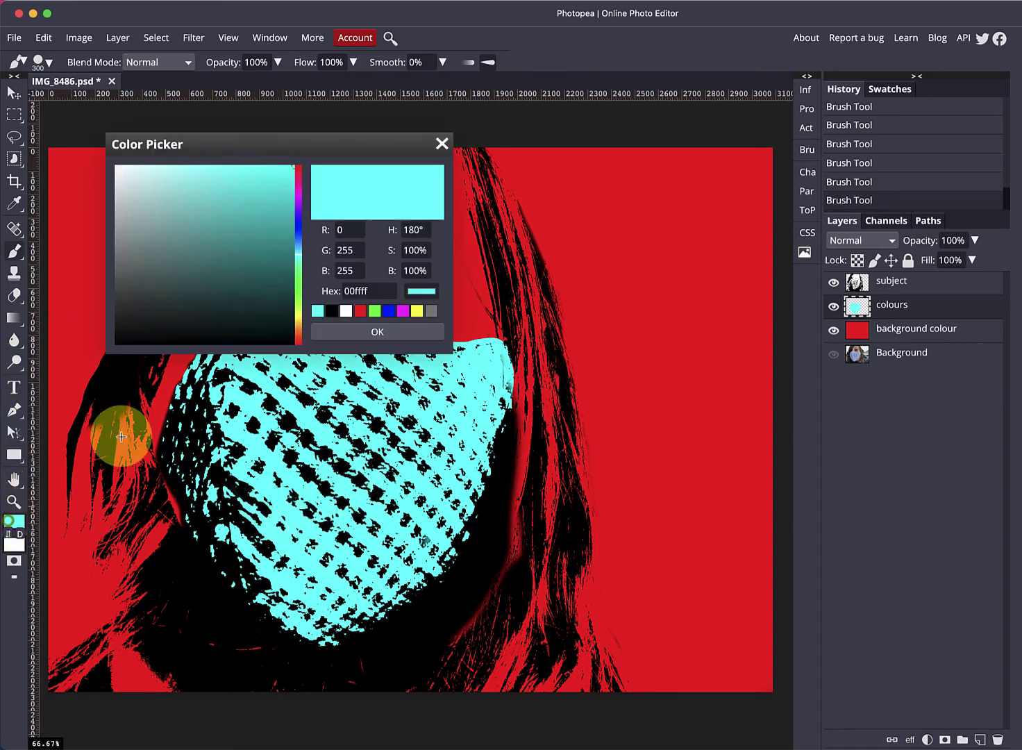
left_click(403, 311)
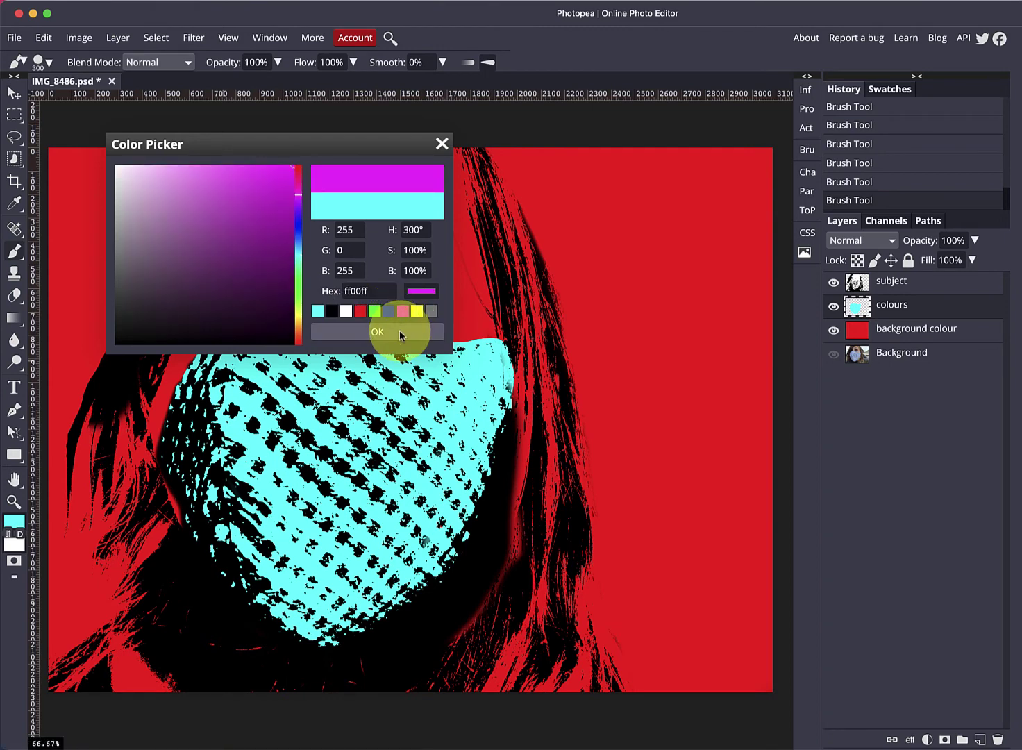
left_click(399, 330)
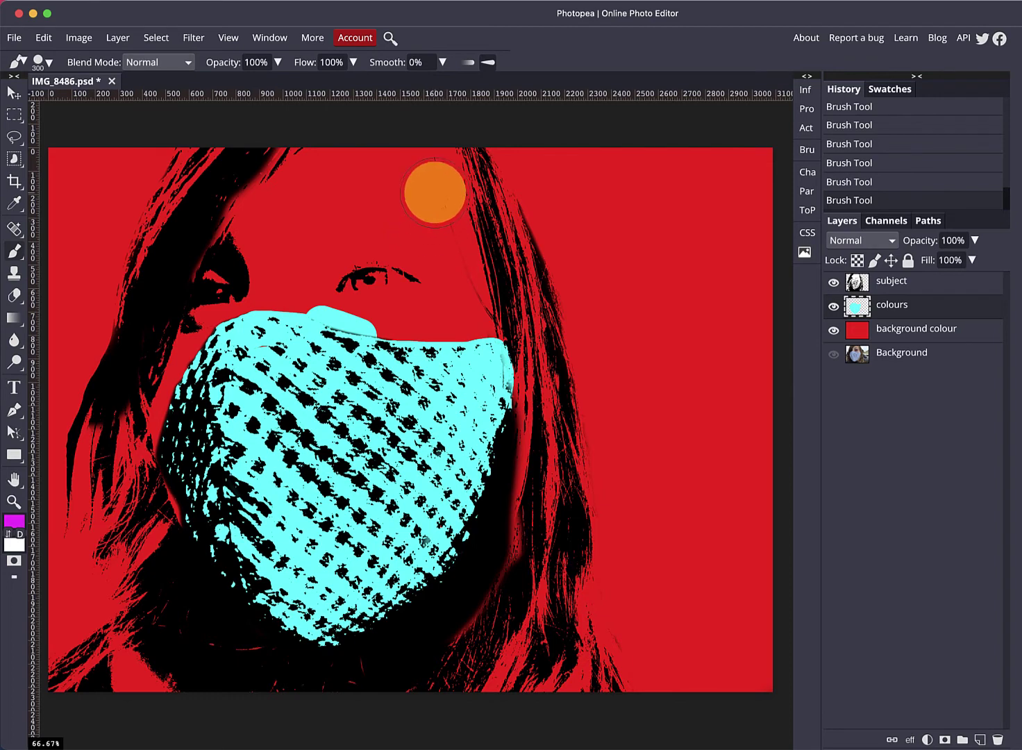
mouse_move(435, 193)
left_mouse_down()
mouse_move(465, 271)
mouse_move(463, 300)
left_mouse_up()
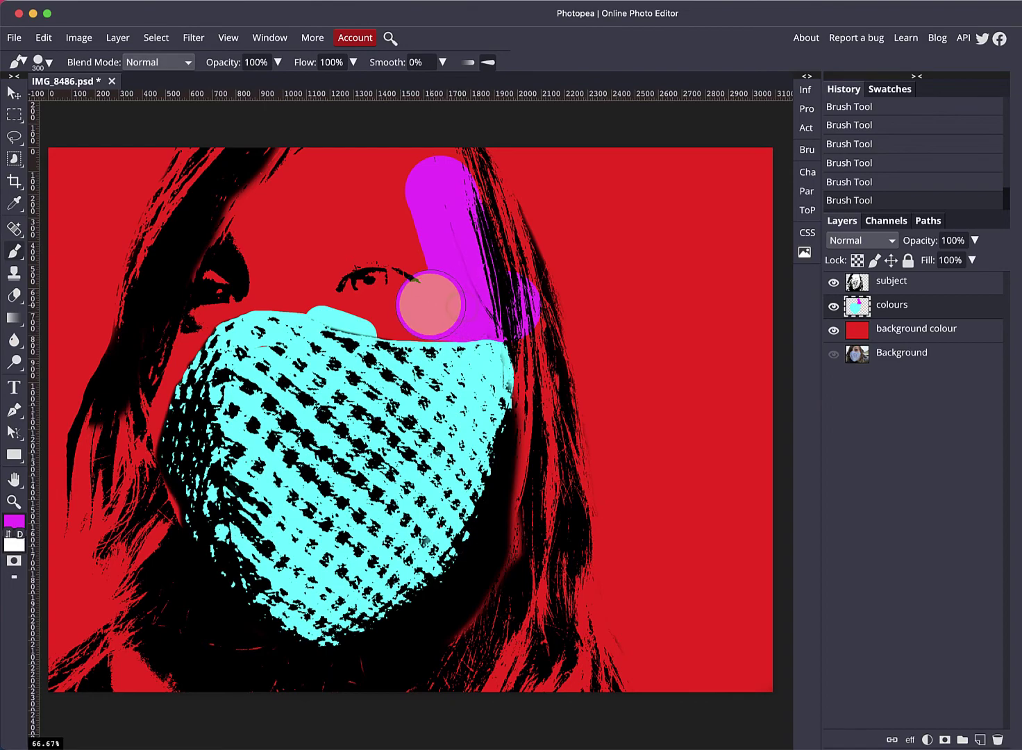
Paint magenta around the open right-hand eye and along the top edge of the face covering to the nose.
scroll(399, 285, "up", 5)
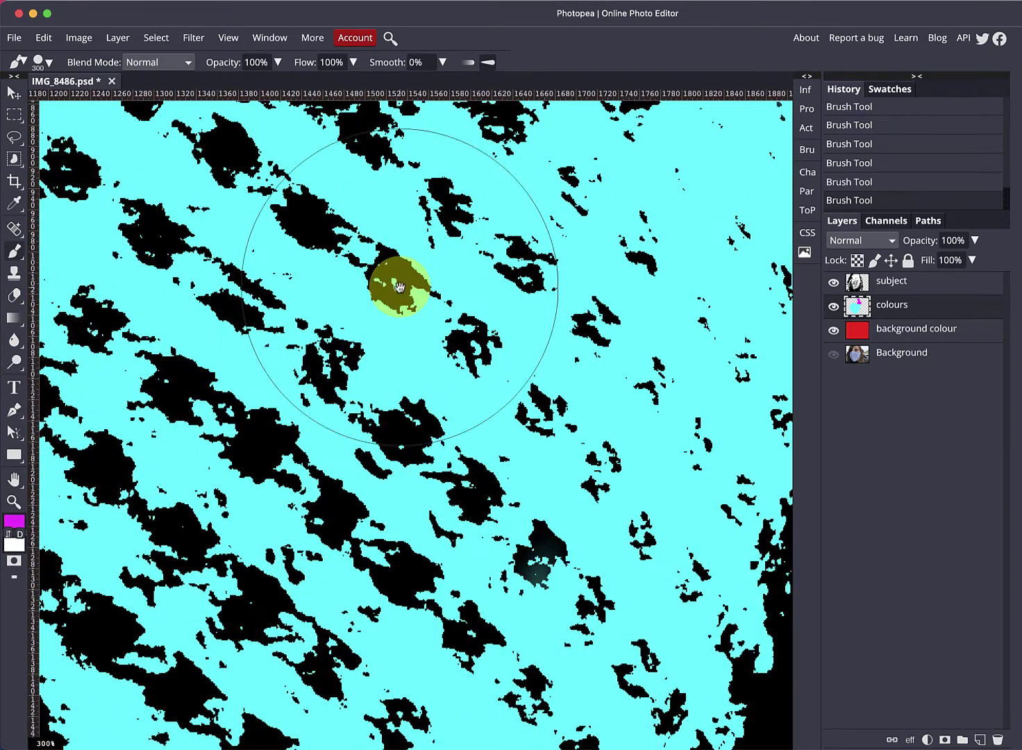
mouse_move(399, 286)
left_mouse_down()
mouse_move(388, 515)
mouse_move(365, 525)
left_mouse_up()
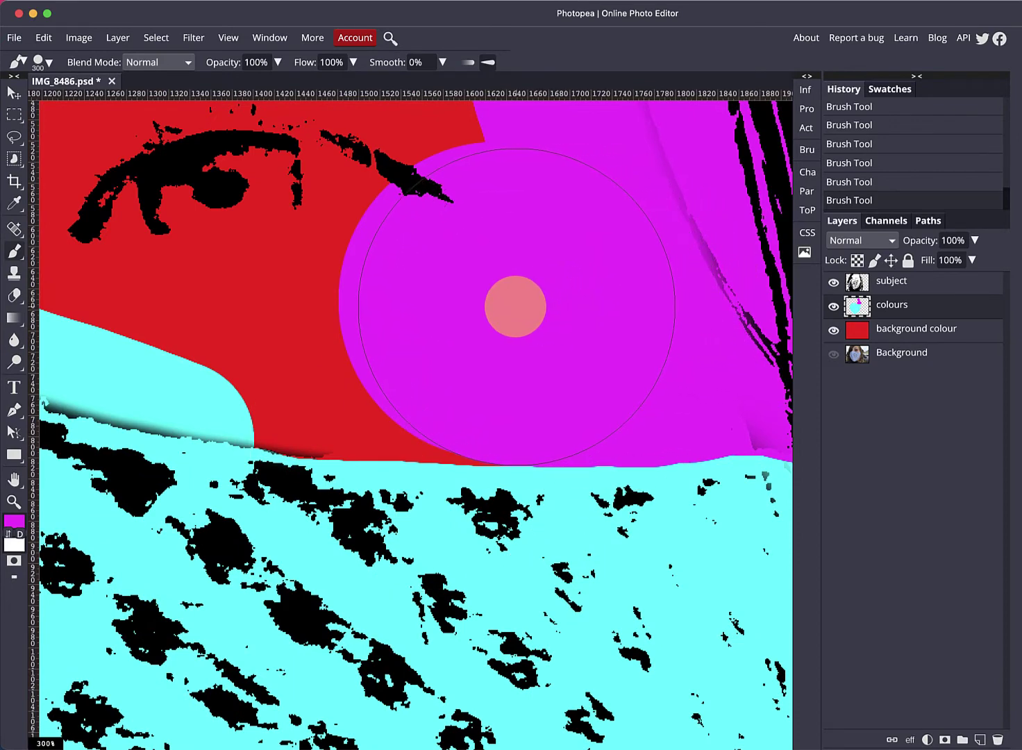
mouse_move(505, 305)
left_mouse_down()
mouse_move(296, 296)
mouse_move(322, 301)
mouse_move(363, 280)
mouse_move(371, 280)
mouse_move(253, 313)
mouse_move(540, 316)
mouse_move(466, 252)
mouse_move(512, 269)
mouse_move(489, 271)
mouse_move(541, 280)
mouse_move(409, 264)
mouse_move(349, 244)
mouse_move(333, 221)
mouse_move(404, 265)
left_mouse_up()
key("space")
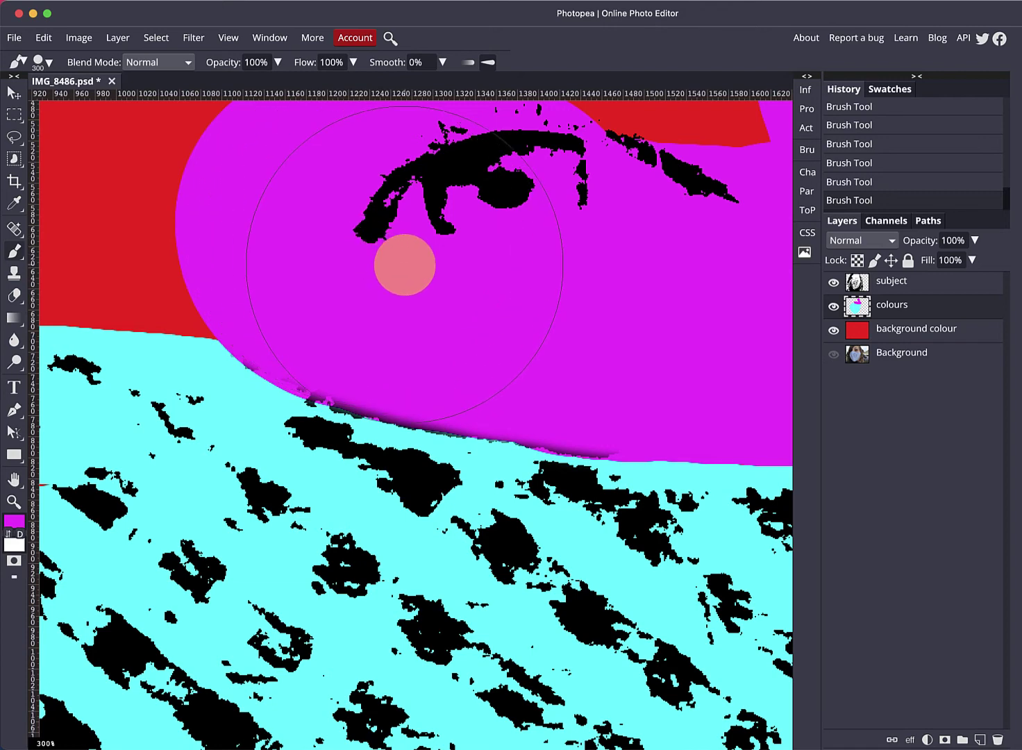
Paint magenta across the nose bridge, over the left-hand eye and onto the upper left cheek.
scroll(472, 326, "left", 5)
scroll(472, 327, "up", 3)
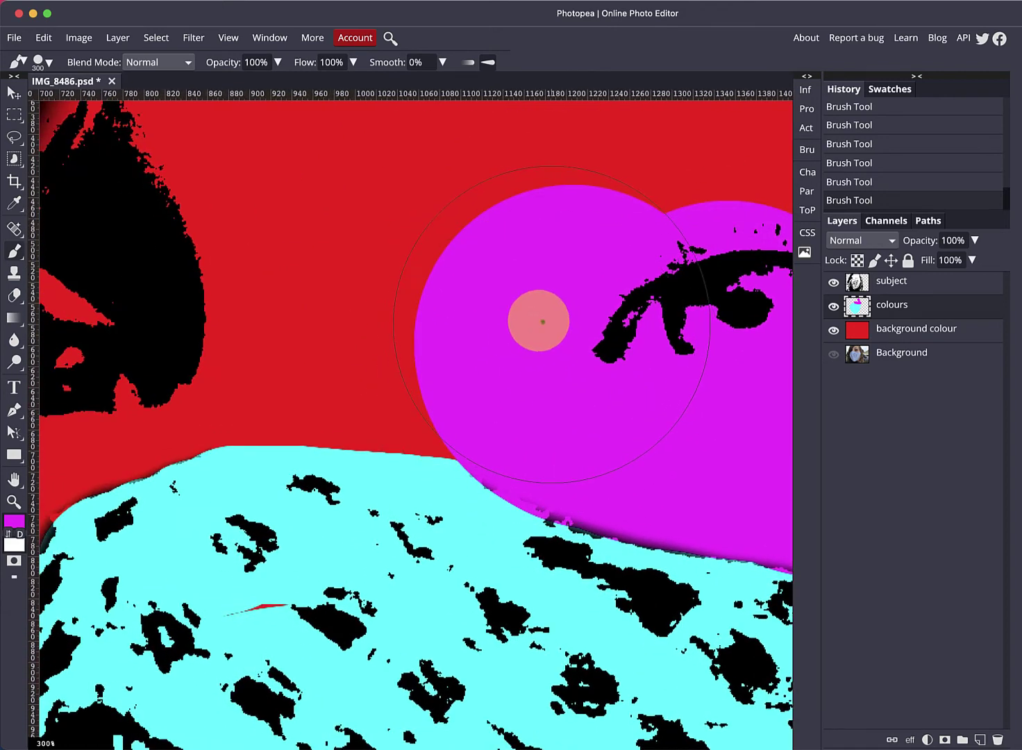
mouse_move(543, 321)
left_mouse_down()
mouse_move(427, 298)
mouse_move(173, 293)
left_mouse_up()
left_click_drag(249, 322, 611, 376)
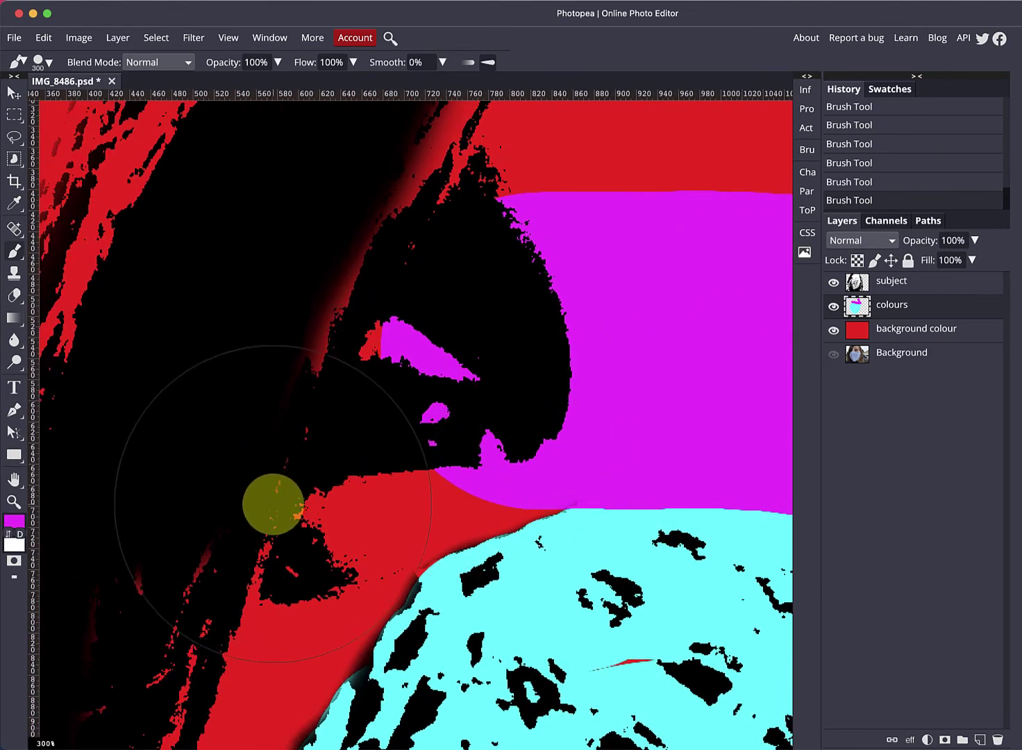
mouse_move(272, 503)
left_mouse_down()
mouse_move(276, 481)
mouse_move(343, 428)
mouse_move(471, 379)
left_mouse_up()
left_click_drag(465, 579, 392, 418)
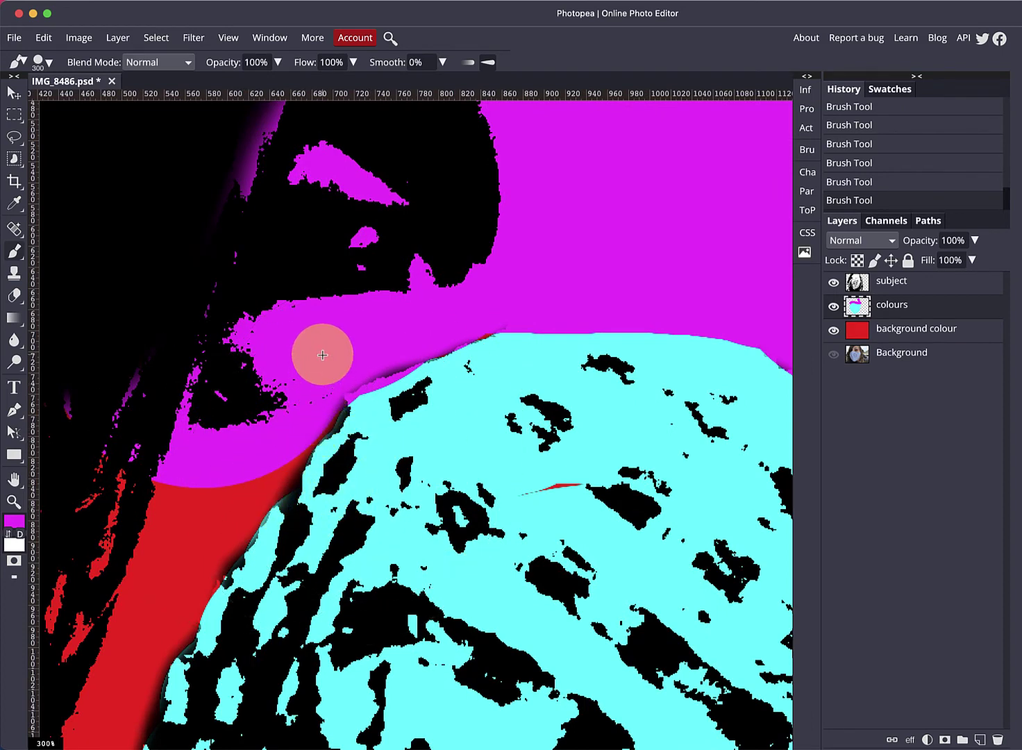
Sample the face covering's cyan and paint over its remaining red gap and upper-left edge.
left_click(504, 462, "alt")
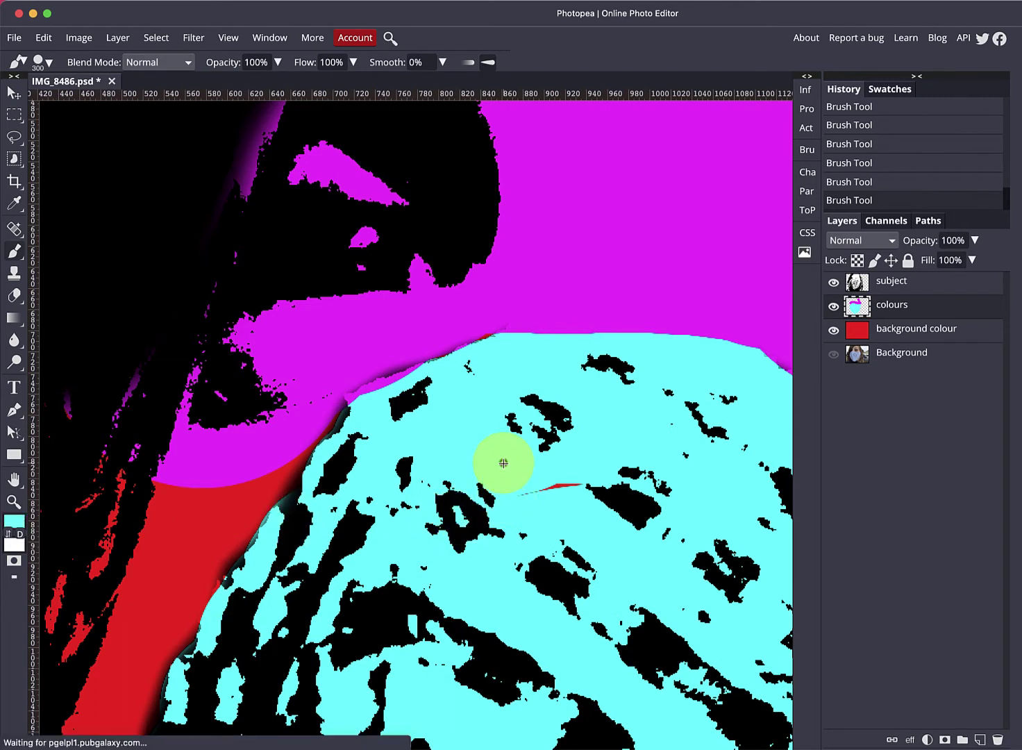
left_click_drag(549, 492, 566, 529)
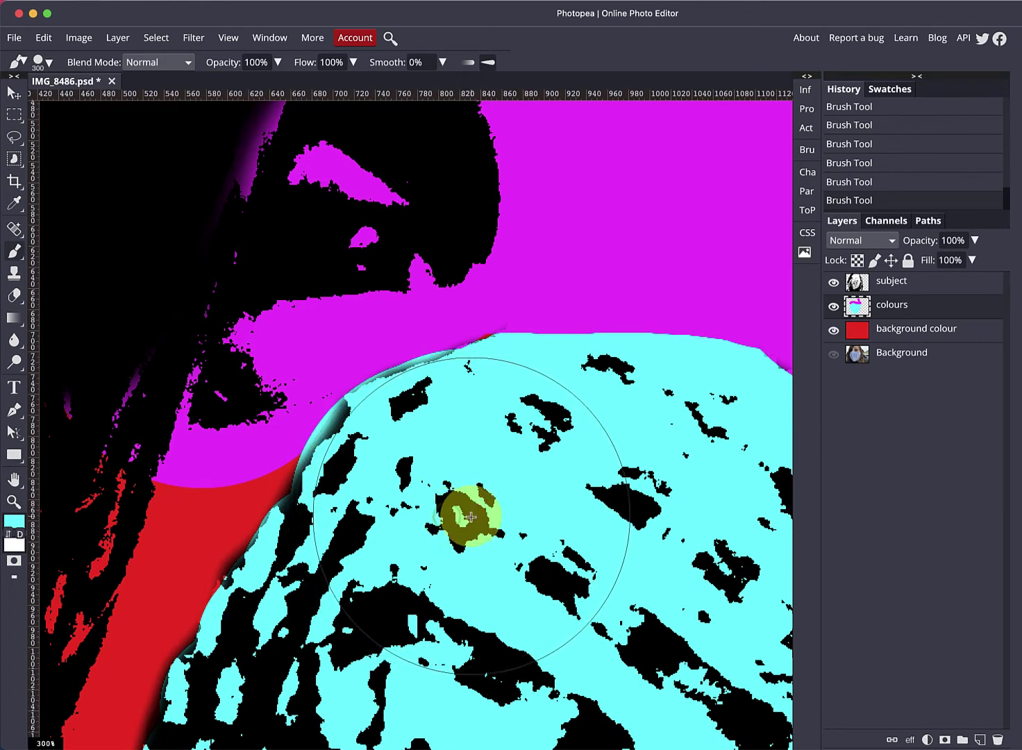
Reduce the brush to 50 px and paint a magenta strip down the left cheek along the face covering's edge.
key("bracketleft")
key("bracketleft")
key("bracketleft")
key("bracketleft")
key("bracketleft")
key("bracketleft")
key("bracketleft")
key("bracketleft")
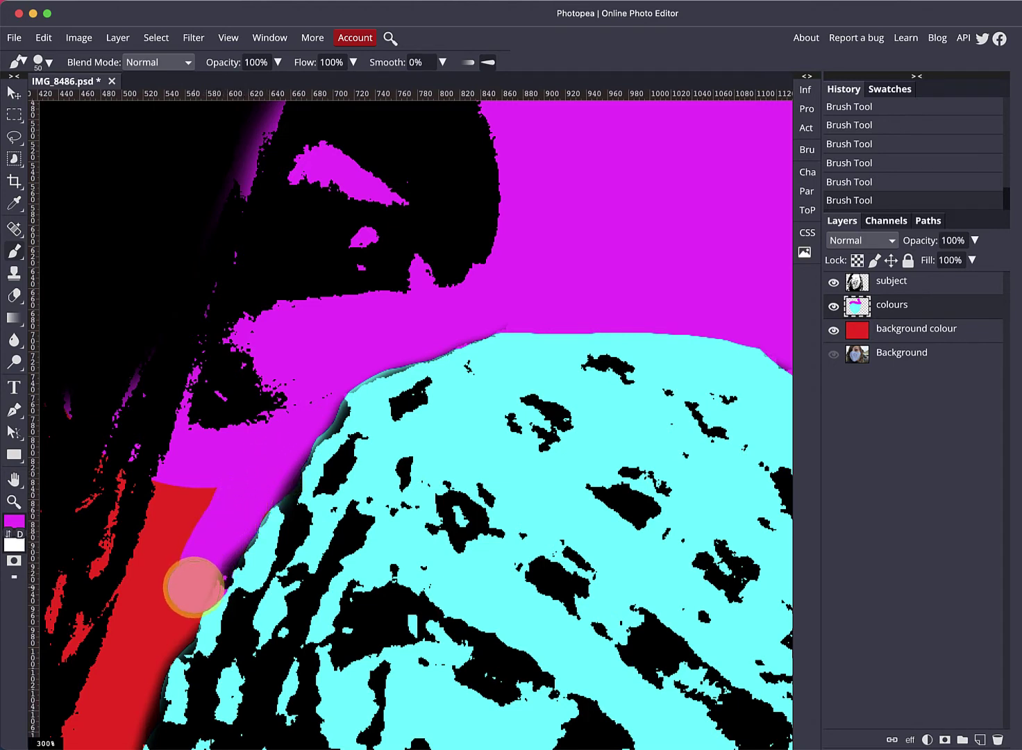
mouse_move(165, 631)
left_mouse_down()
mouse_move(238, 573)
mouse_move(434, 341)
mouse_move(502, 229)
left_mouse_up()
mouse_move(382, 362)
left_mouse_down()
mouse_move(415, 290)
mouse_move(381, 402)
mouse_move(406, 390)
mouse_move(416, 411)
mouse_move(397, 433)
mouse_move(385, 501)
mouse_move(340, 557)
mouse_move(327, 592)
mouse_move(345, 635)
left_mouse_up()
Enlarge the brush to 90 px and fill the remaining red of the left cheek with magenta up to the hair.
key("bracketright")
key("bracketright")
key("bracketright")
key("bracketright")
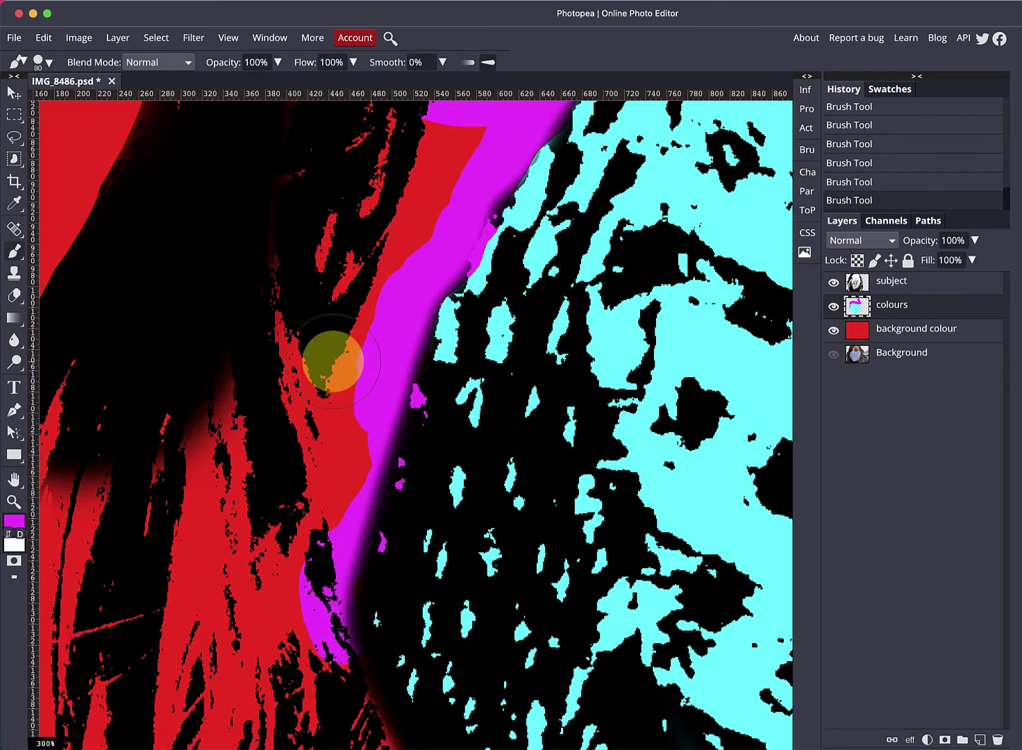
mouse_move(343, 379)
left_mouse_down()
mouse_move(314, 506)
mouse_move(376, 262)
mouse_move(445, 142)
mouse_move(438, 147)
left_mouse_up()
Undo the stray black dab and repaint the magenta spill on the face covering's left edge with sampled cyan.
scroll(347, 482, "up", 10)
scroll(346, 482, "right", 4)
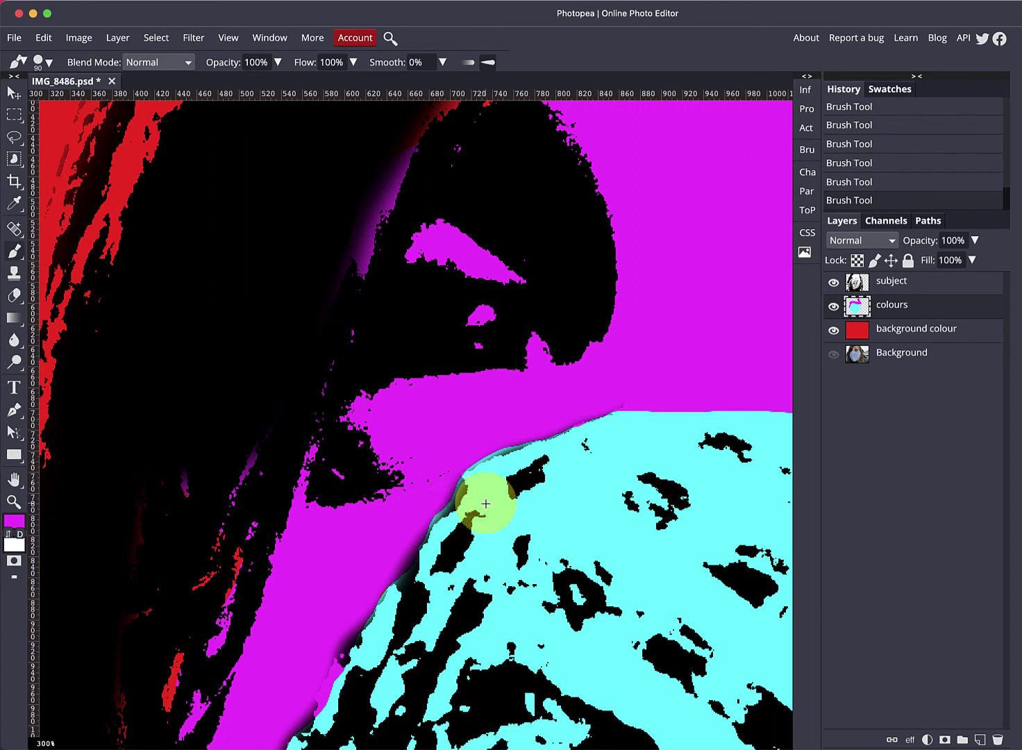
key("d")
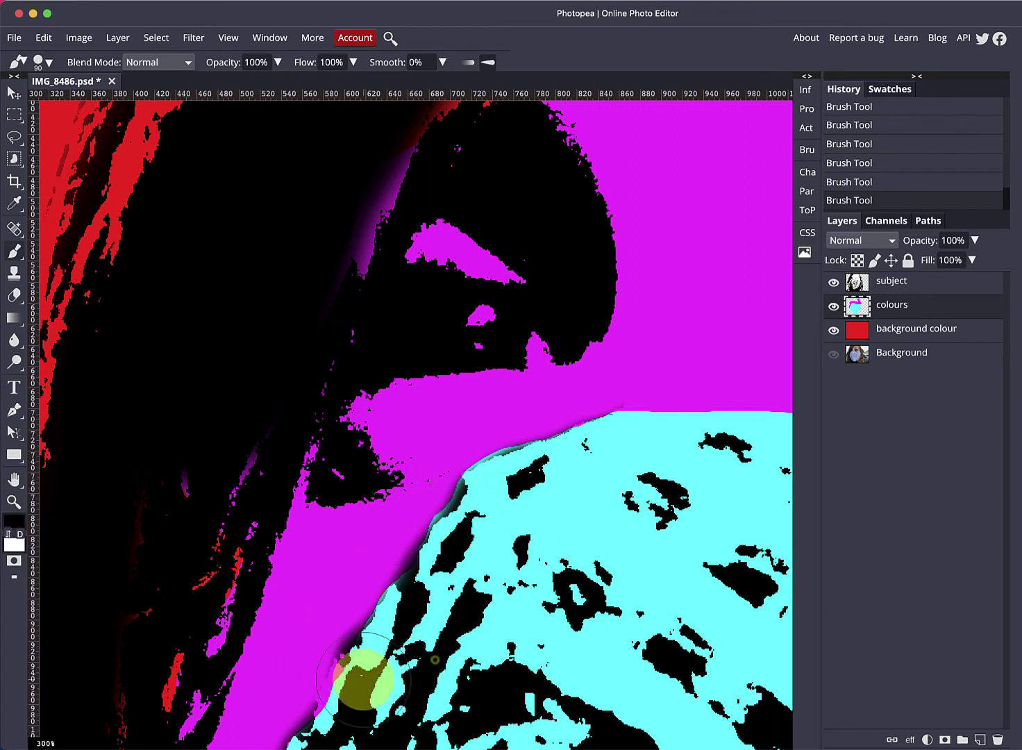
left_click(375, 694)
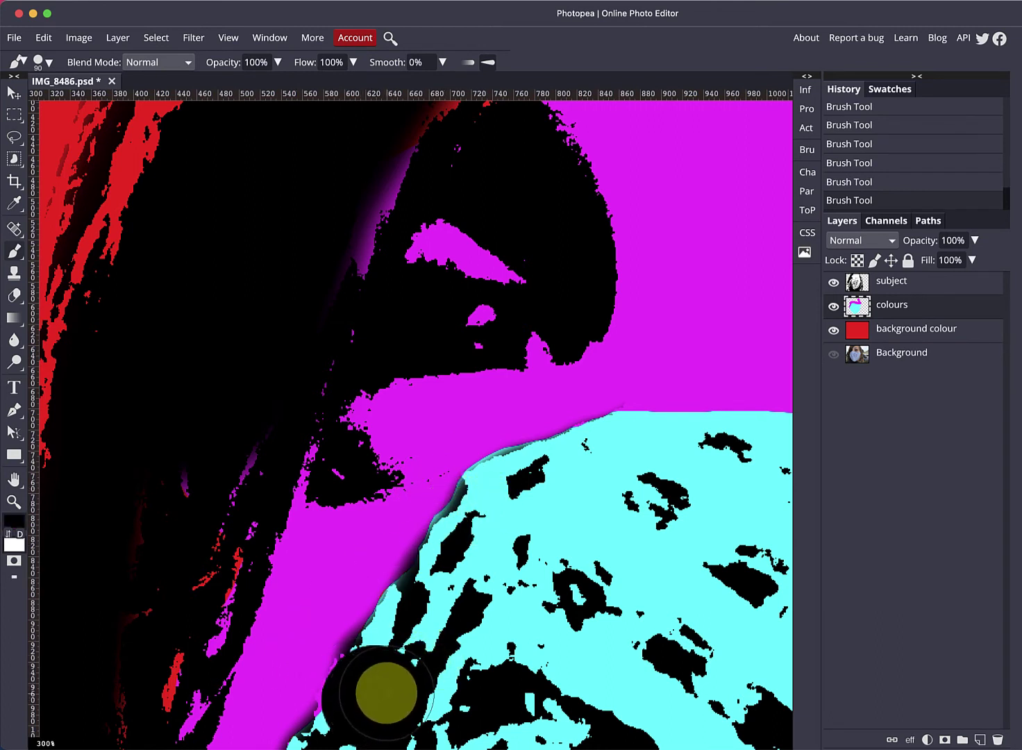
key("super+z")
left_click(354, 722)
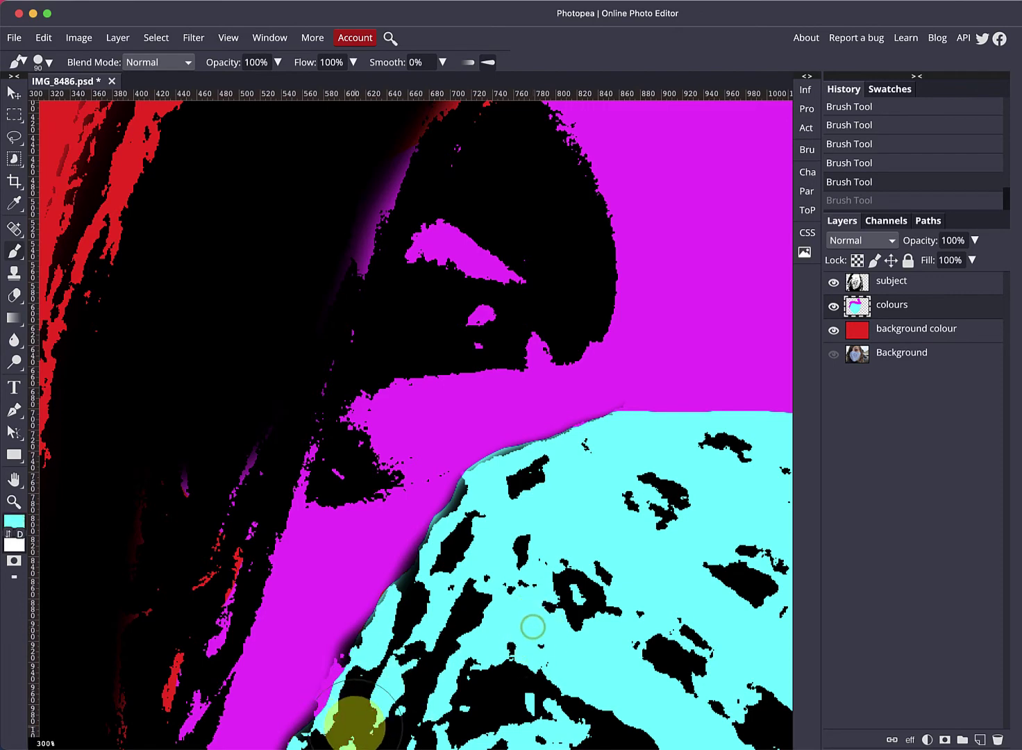
left_click_drag(376, 685, 416, 665)
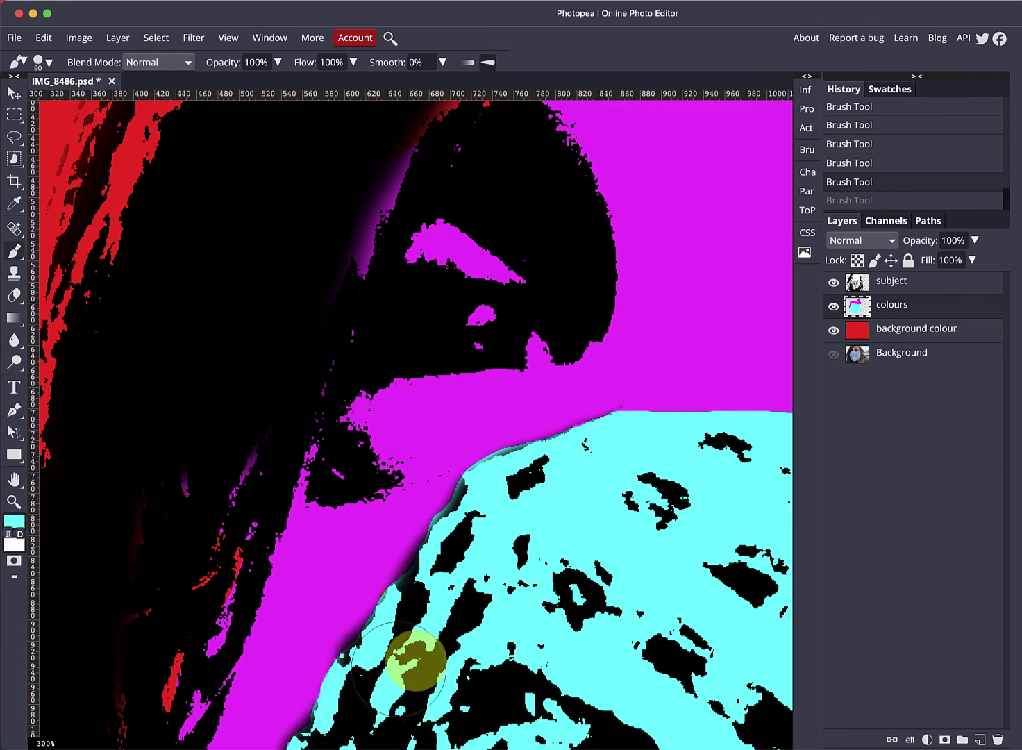
mouse_move(776, 567)
left_mouse_down()
mouse_move(512, 585)
mouse_move(657, 411)
mouse_move(530, 442)
left_mouse_up()
Enlarge the brush to 350 px and fill the whole forehead with magenta up to the image's upper edge.
scroll(530, 443, "down", 5)
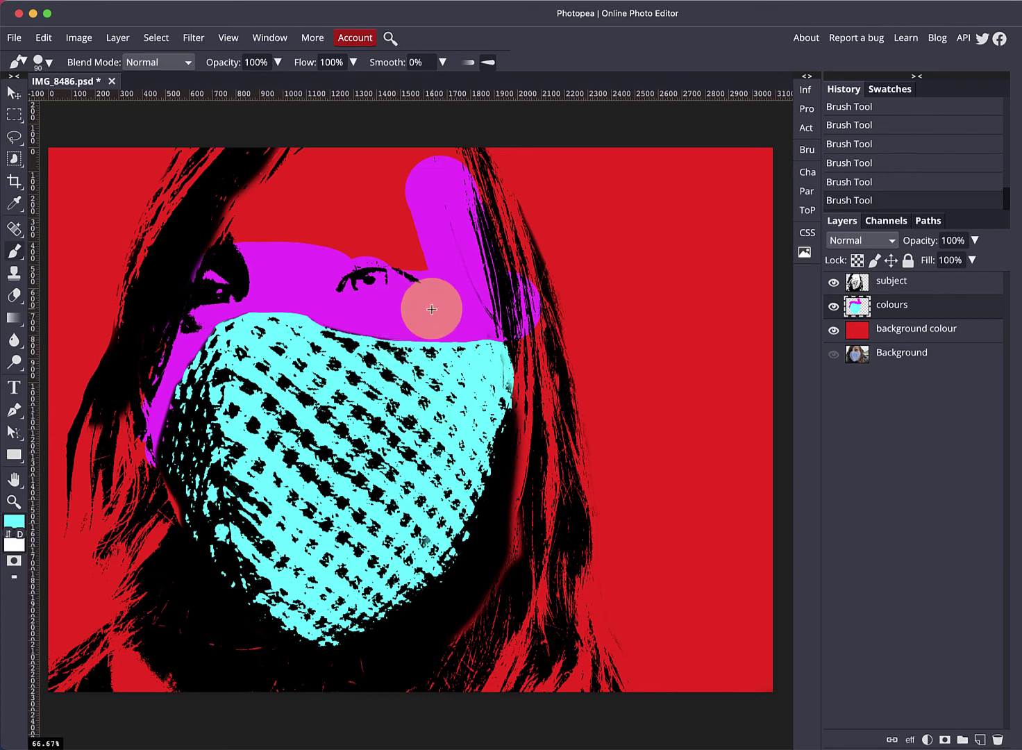
key("bracketright")
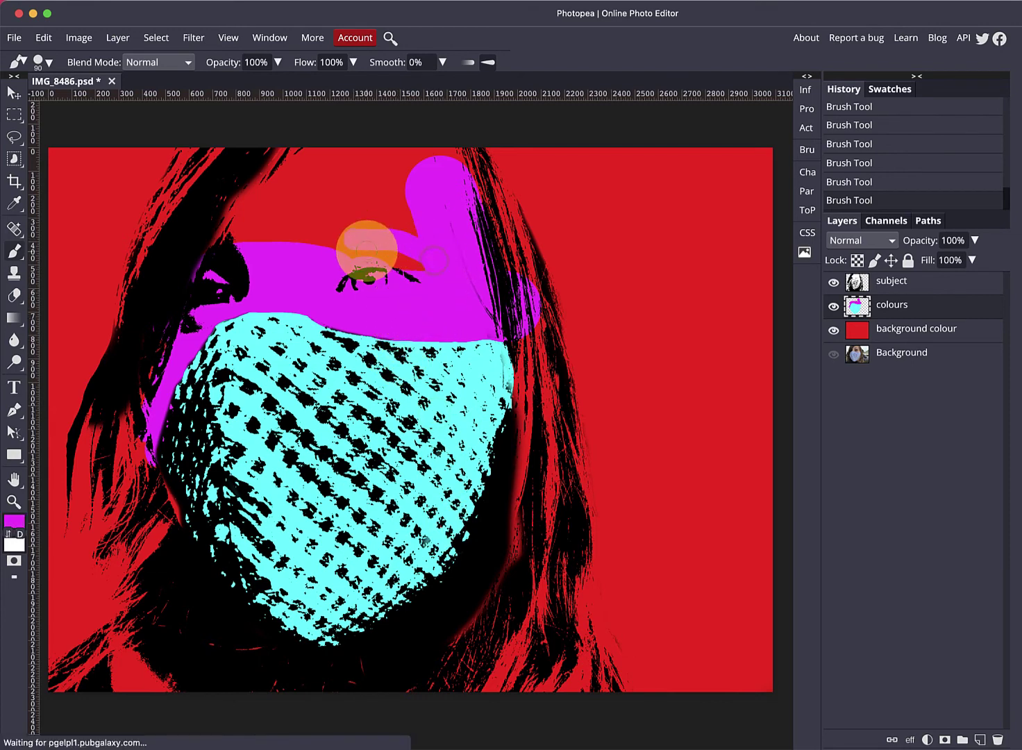
key("bracketright")
key("bracketright")
key("bracketright")
key("bracketright")
key("bracketright")
mouse_move(407, 234)
left_mouse_down()
mouse_move(354, 248)
mouse_move(226, 237)
mouse_move(273, 173)
mouse_move(455, 207)
left_mouse_up()
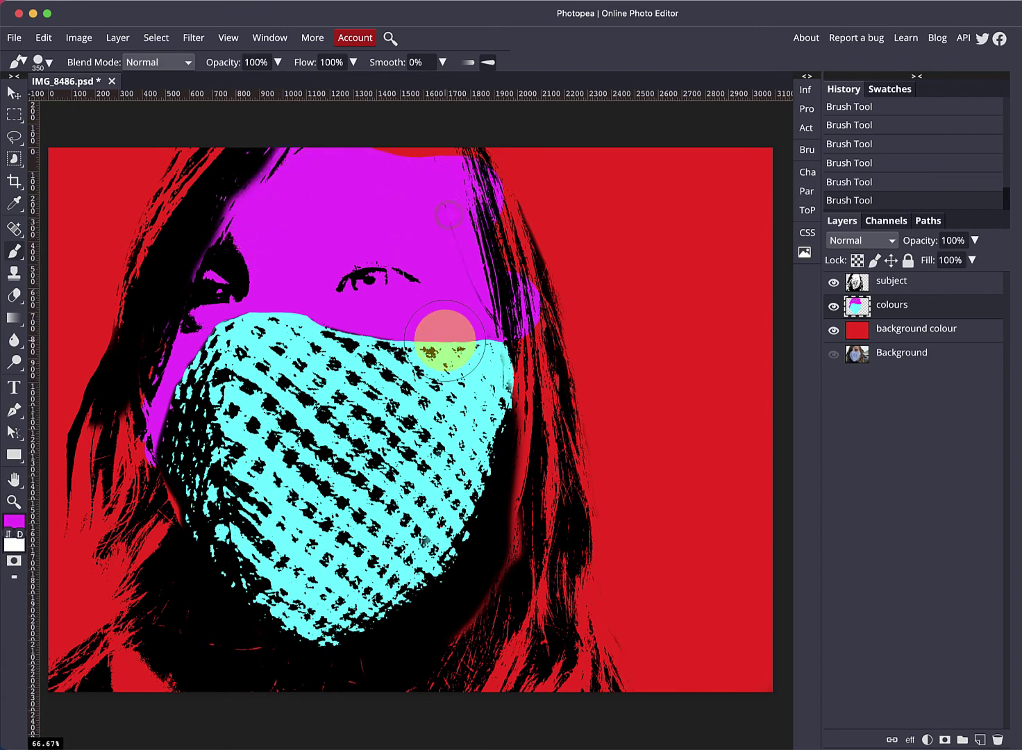
mouse_move(411, 143)
left_mouse_down()
mouse_move(446, 144)
mouse_move(376, 148)
left_mouse_up()
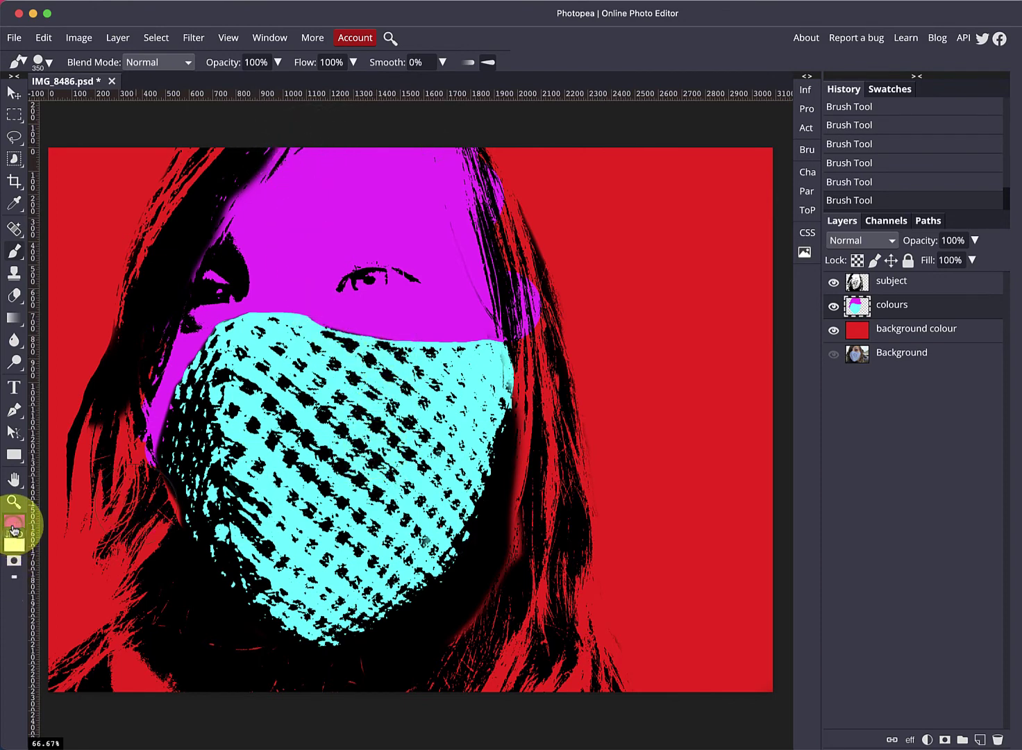
Set the brush colour to yellow using the colour picker's swatch.
left_click(14, 524)
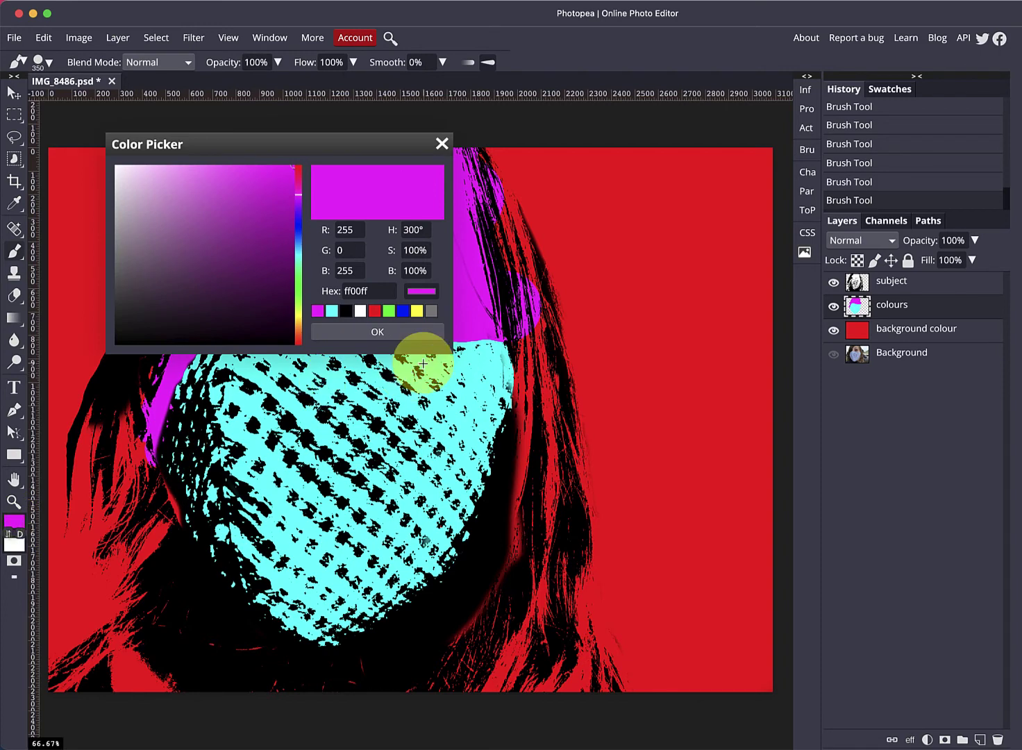
left_click(417, 312)
left_click(407, 331)
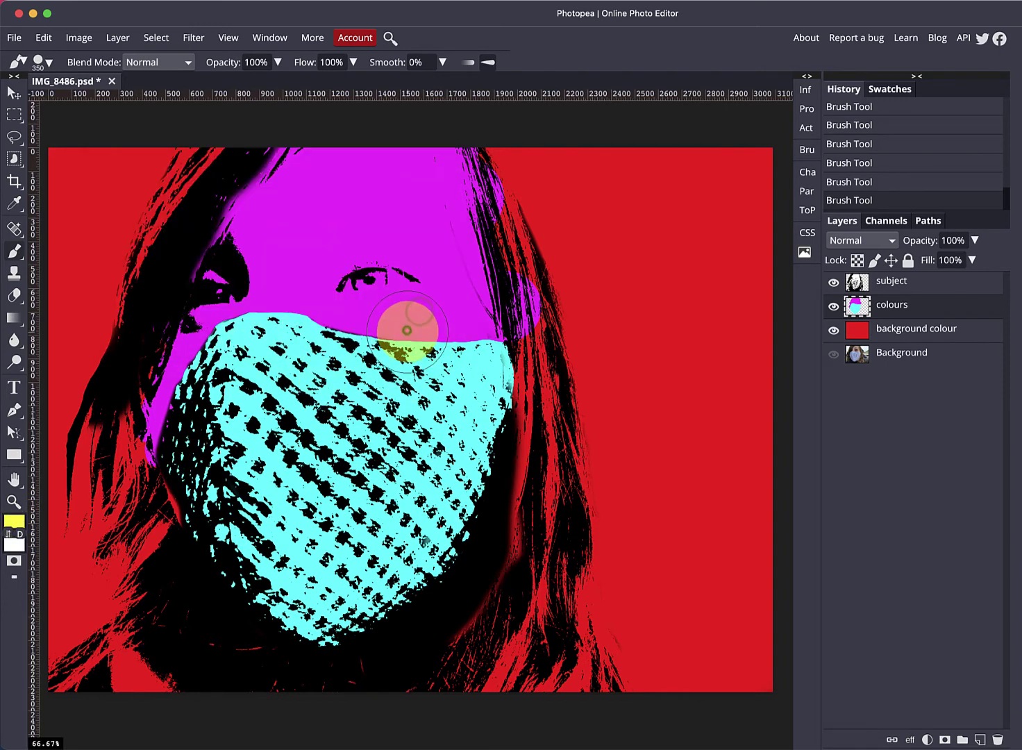
mouse_move(620, 555)
left_mouse_down()
mouse_move(598, 620)
mouse_move(589, 725)
mouse_move(525, 712)
left_mouse_up()
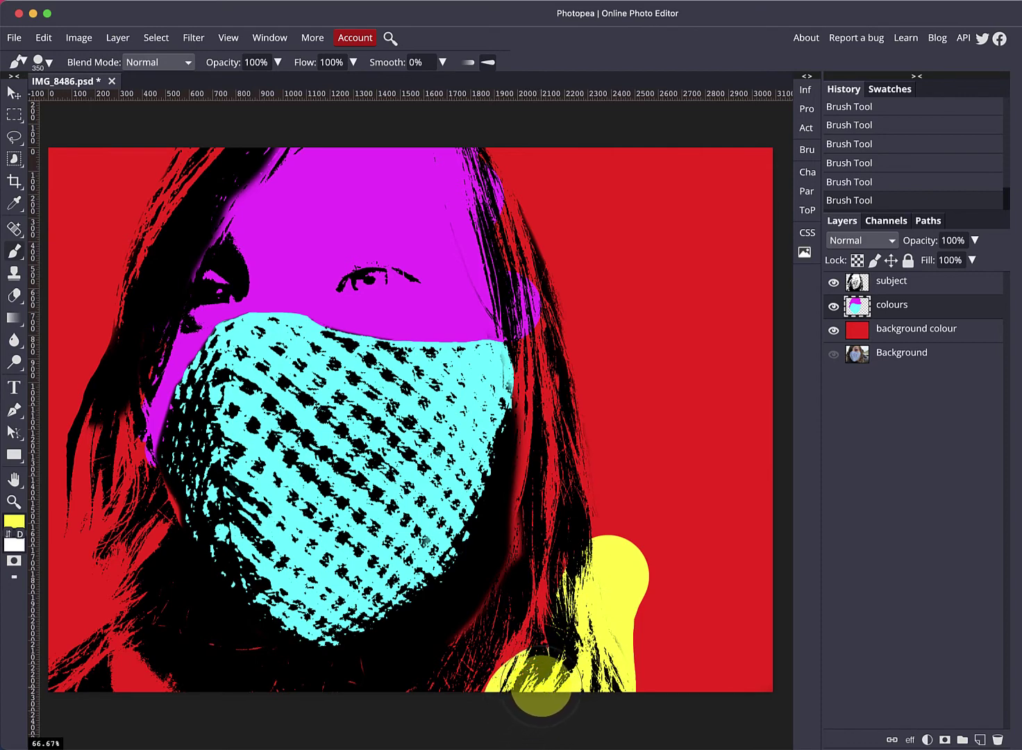
mouse_move(541, 649)
left_mouse_down()
mouse_move(481, 695)
mouse_move(483, 666)
mouse_move(450, 702)
mouse_move(485, 662)
mouse_move(535, 552)
mouse_move(551, 392)
mouse_move(562, 477)
left_mouse_up()
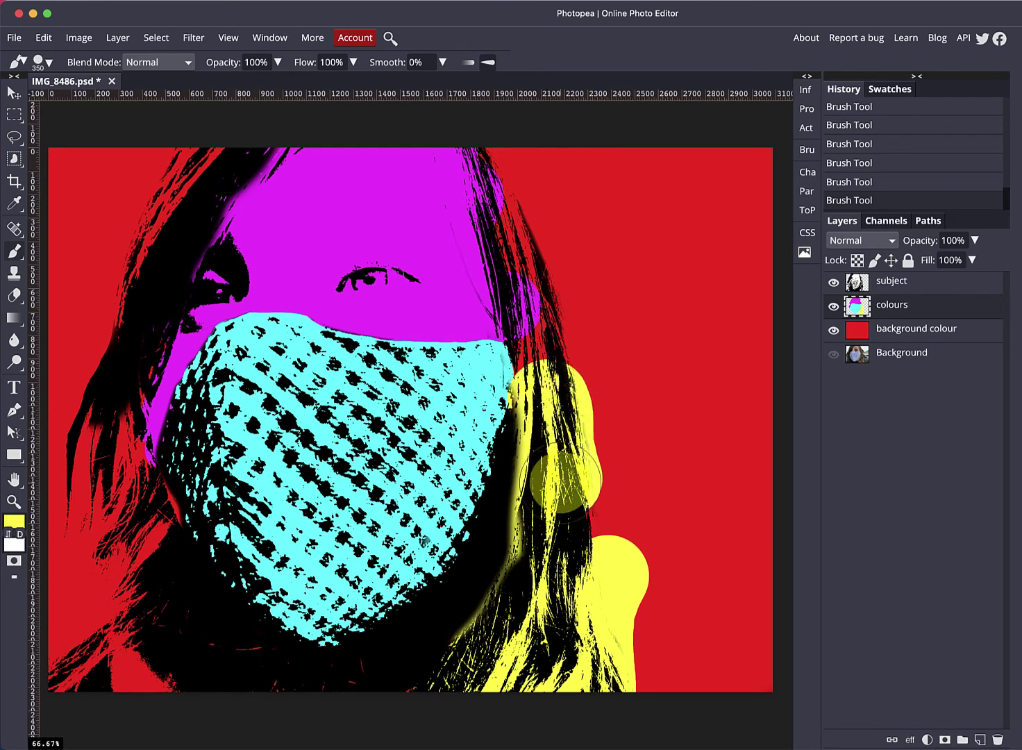
key("ctrl+z")
Paint the lower part of the right-hand hair yellow, keeping within its outer edge.
mouse_move(518, 529)
left_mouse_down()
mouse_move(468, 644)
mouse_move(472, 695)
mouse_move(573, 685)
left_mouse_up()
mouse_move(573, 684)
left_mouse_down()
mouse_move(546, 615)
mouse_move(540, 511)
left_mouse_up()
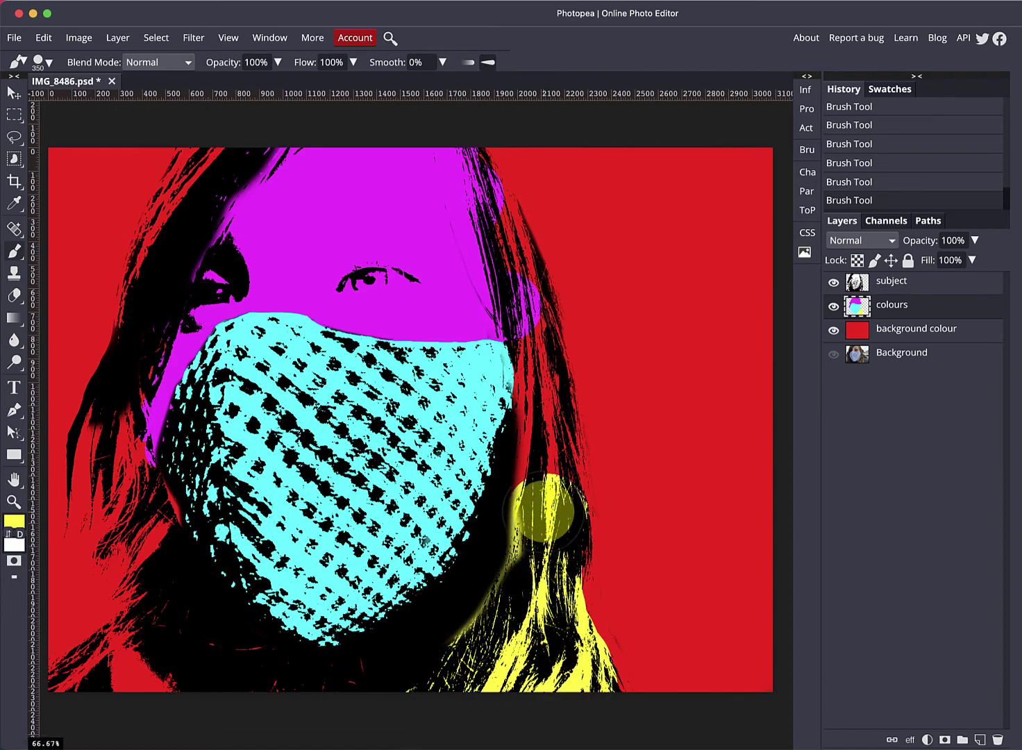
Reduce the brush to 100 px and paint the inner hair strand beside the face covering's right edge yellow.
key("ctrl+plus")
key("ctrl+plus")
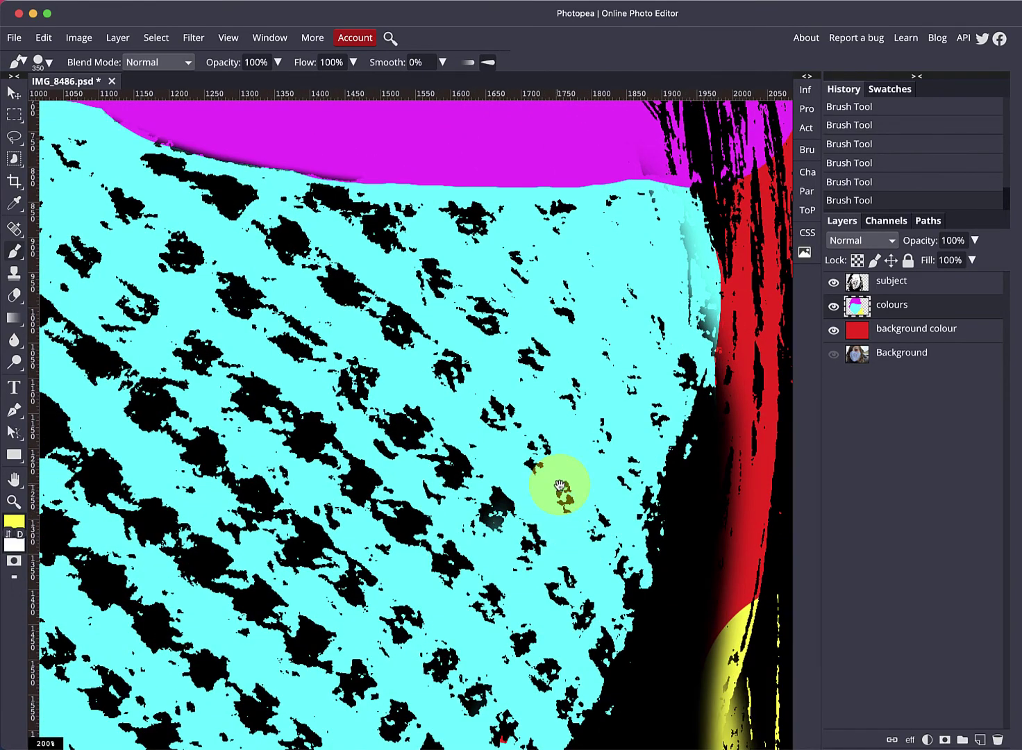
left_click_drag(559, 486, 228, 484)
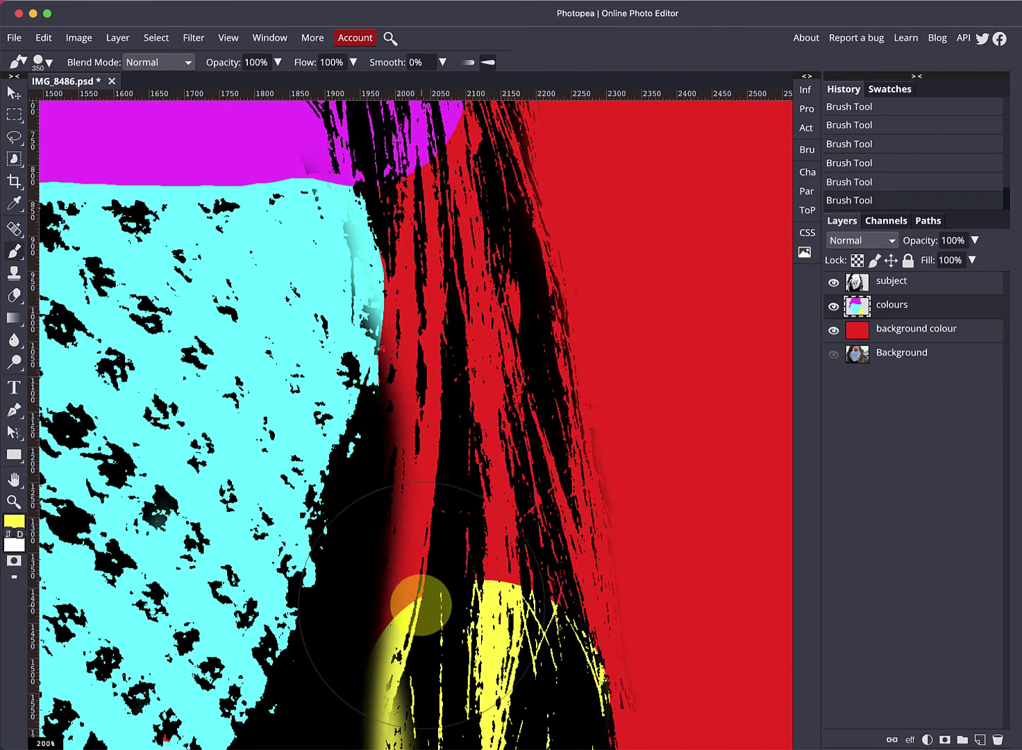
key("bracketleft")
key("bracketleft")
key("bracketleft")
key("bracketleft")
key("bracketleft")
mouse_move(399, 598)
left_mouse_down()
mouse_move(410, 577)
mouse_move(403, 607)
mouse_move(396, 464)
mouse_move(425, 384)
mouse_move(422, 353)
left_mouse_up()
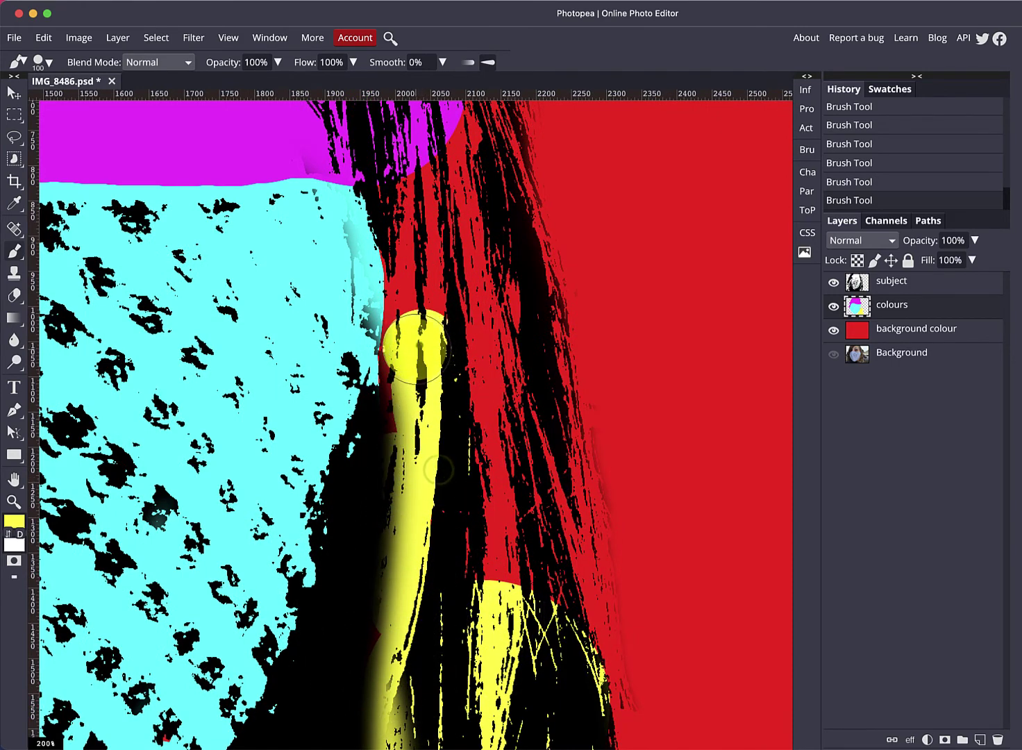
Paint the right-hand hair's outer edge yellow with straight strokes, and fill the red gaps between the strands up to the magenta skin.
mouse_move(415, 399)
left_mouse_down()
mouse_move(458, 525)
mouse_move(511, 588)
mouse_move(559, 618)
mouse_move(573, 658)
left_mouse_up()
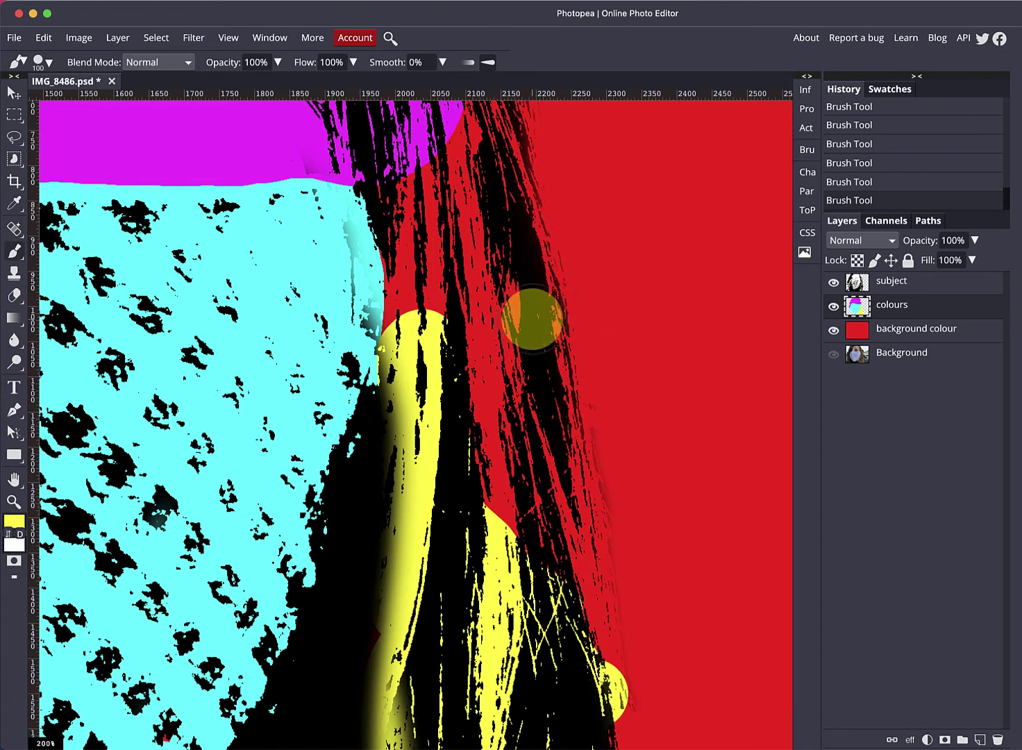
left_click(532, 319, "shift")
left_click(490, 162, "shift")
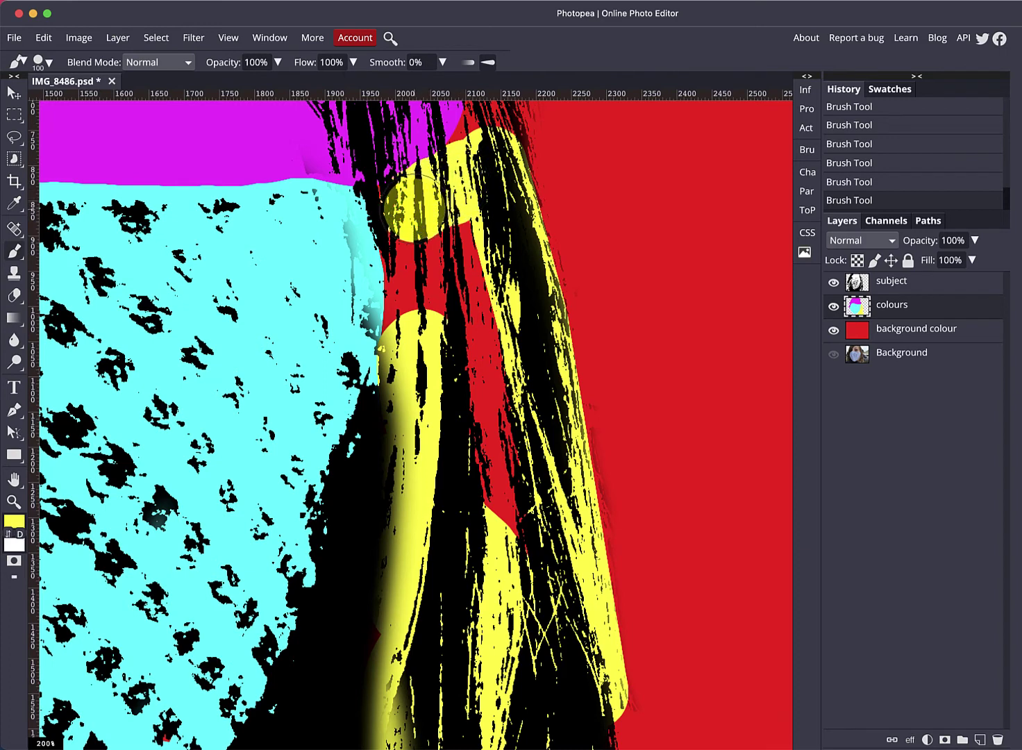
mouse_move(414, 271)
left_mouse_down()
mouse_move(415, 332)
mouse_move(460, 230)
mouse_move(495, 520)
left_mouse_up()
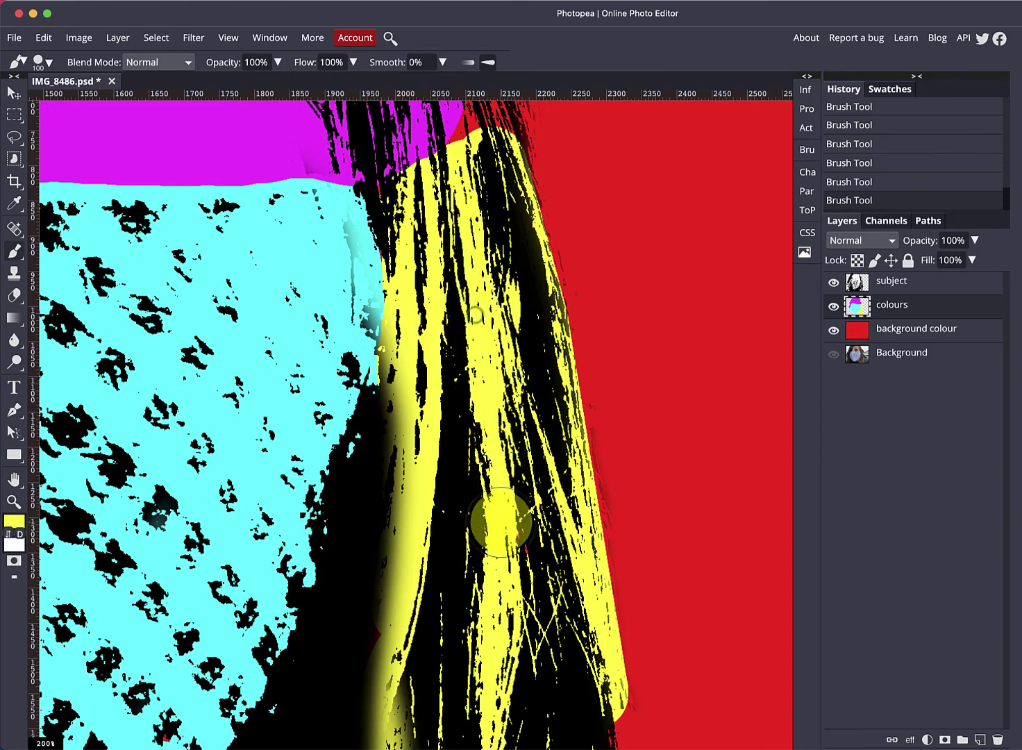
key("ctrl+minus")
key("ctrl+minus")
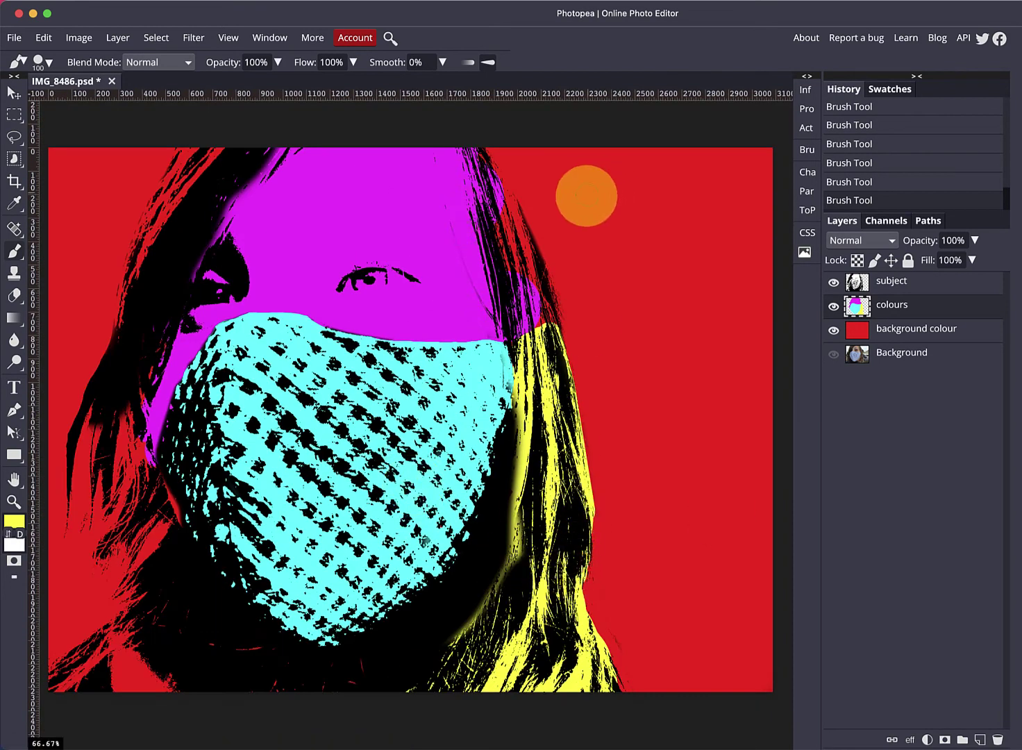
Paint the upper part of the right-hand hair and the whole left-hand hair yellow, enlarging the brush up to 250 px.
mouse_move(546, 324)
left_mouse_down()
mouse_move(471, 138)
mouse_move(521, 352)
mouse_move(501, 231)
mouse_move(488, 283)
mouse_move(509, 337)
mouse_move(494, 278)
mouse_move(462, 295)
left_mouse_up()
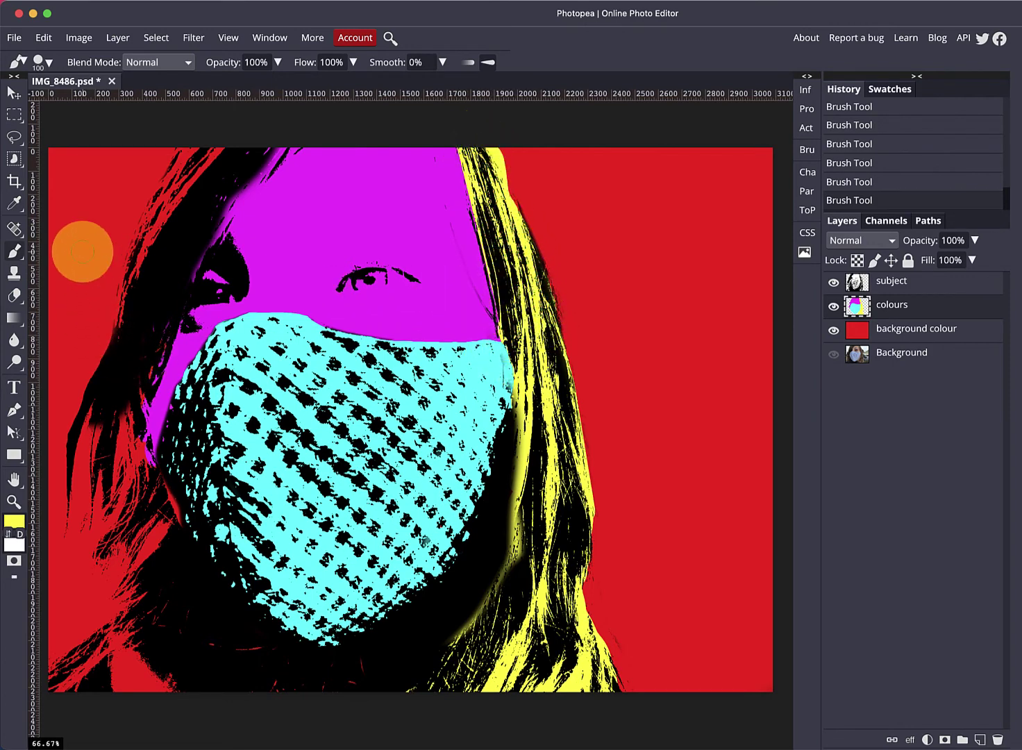
mouse_move(210, 184)
left_mouse_down()
mouse_move(221, 150)
mouse_move(191, 150)
mouse_move(129, 279)
mouse_move(119, 367)
mouse_move(141, 352)
mouse_move(173, 351)
mouse_move(175, 341)
mouse_move(163, 329)
mouse_move(130, 405)
mouse_move(224, 146)
mouse_move(176, 231)
mouse_move(186, 177)
mouse_move(197, 179)
mouse_move(164, 254)
left_mouse_up()
key("]")
mouse_move(94, 501)
left_mouse_down()
mouse_move(80, 497)
mouse_move(103, 540)
mouse_move(80, 606)
mouse_move(109, 626)
mouse_move(160, 536)
mouse_move(130, 530)
mouse_move(117, 450)
mouse_move(130, 507)
mouse_move(146, 515)
left_mouse_up()
key("]")
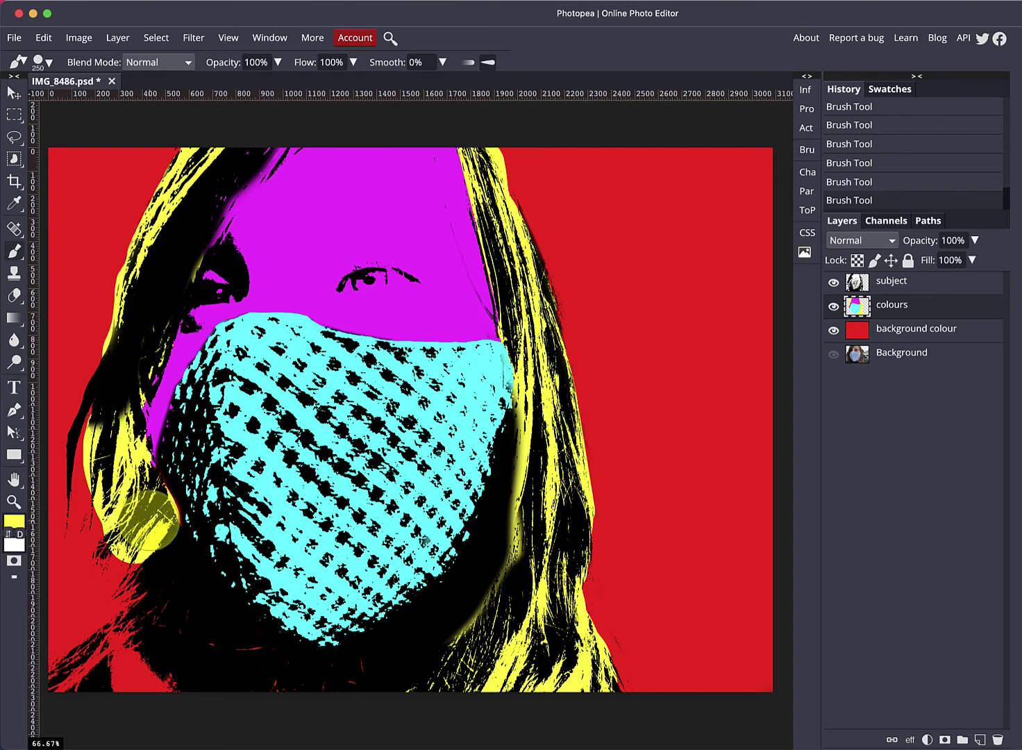
mouse_move(142, 522)
left_mouse_down()
mouse_move(123, 584)
mouse_move(129, 638)
mouse_move(60, 678)
mouse_move(104, 694)
mouse_move(158, 686)
mouse_move(169, 678)
mouse_move(159, 610)
mouse_move(226, 641)
mouse_move(273, 684)
mouse_move(417, 686)
mouse_move(121, 599)
mouse_move(76, 605)
mouse_move(101, 508)
mouse_move(107, 444)
left_mouse_up()
Reduce the brush to 90 px and paint the remaining red gap at the top of the lower left-hand hair strands yellow.
key("super+plus")
key("super+plus")
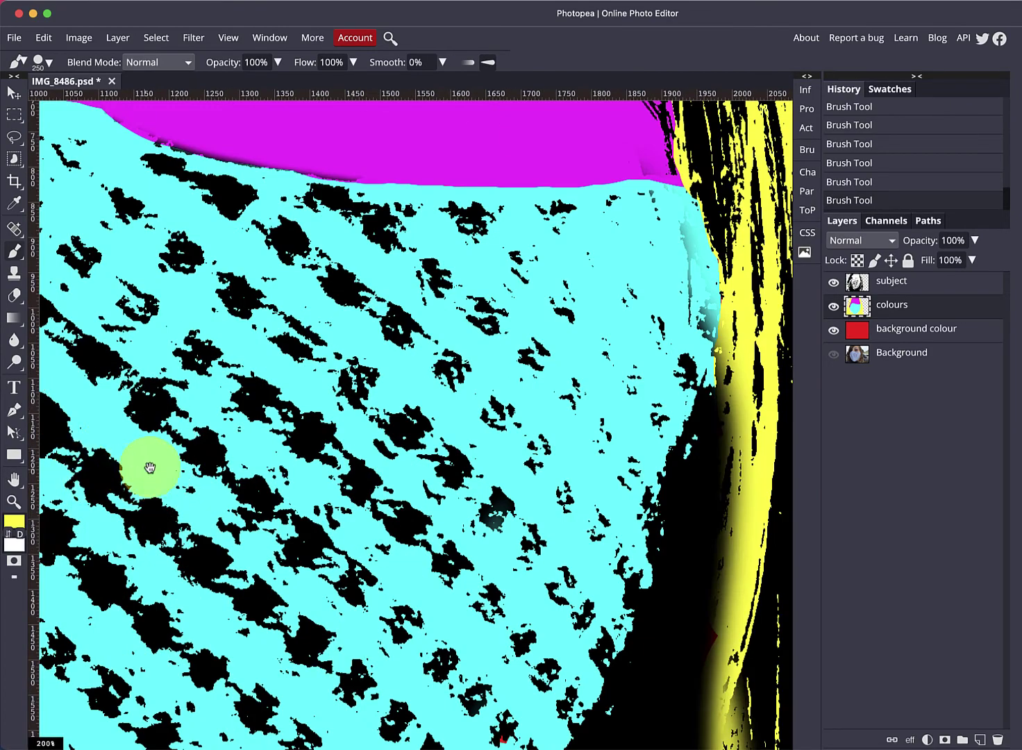
scroll(151, 468, "left", 12)
scroll(395, 500, "left", 1)
key("bracketleft")
key("bracketleft")
key("bracketleft")
key("bracketleft")
key("bracketleft")
key("bracketleft")
key("bracketleft")
key("bracketleft")
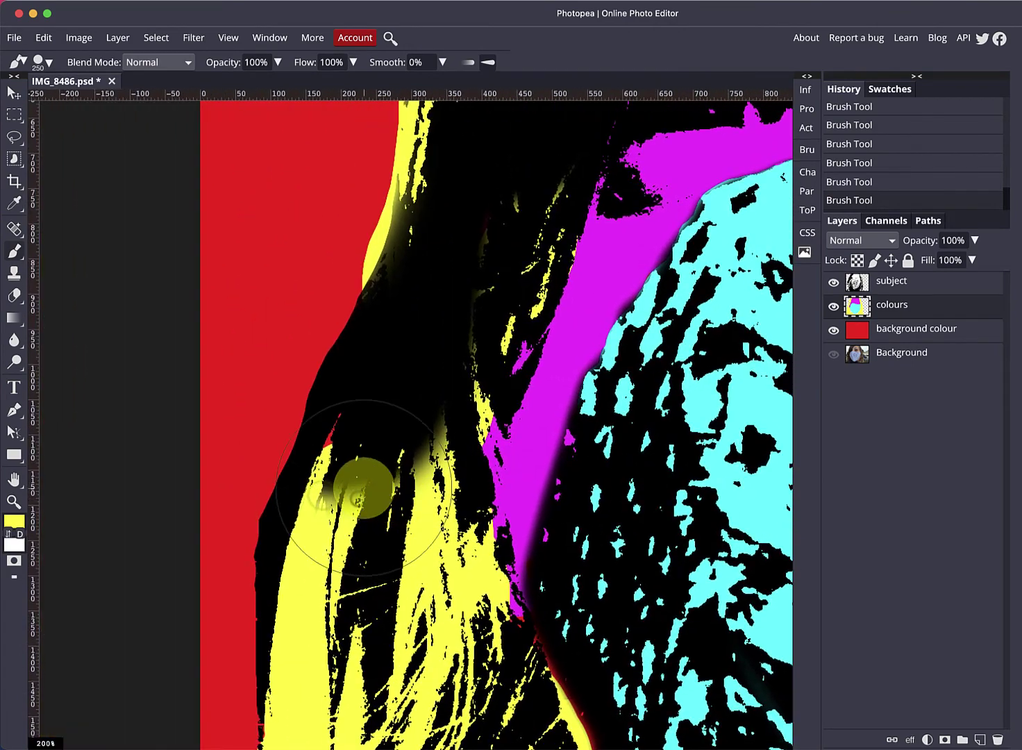
mouse_move(355, 427)
left_mouse_down()
mouse_move(316, 487)
mouse_move(324, 517)
mouse_move(342, 527)
left_mouse_up()
key("ctrl+0")
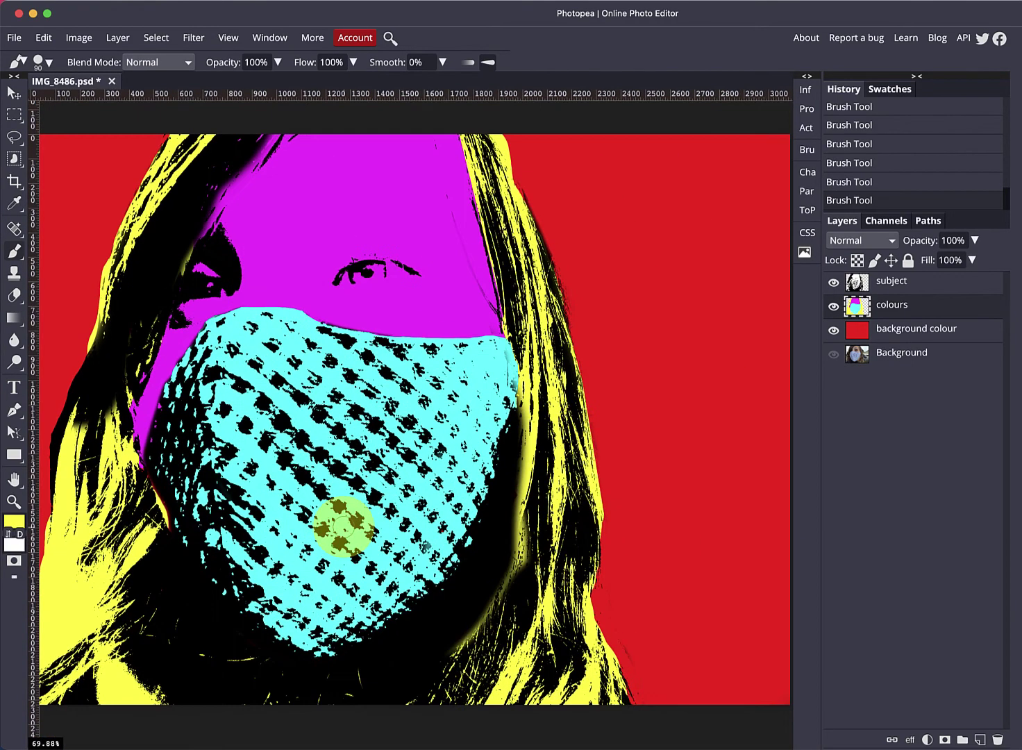
Reduce the brush to 30 px for detail work on the right-hand eye.
key("ctrl+minus")
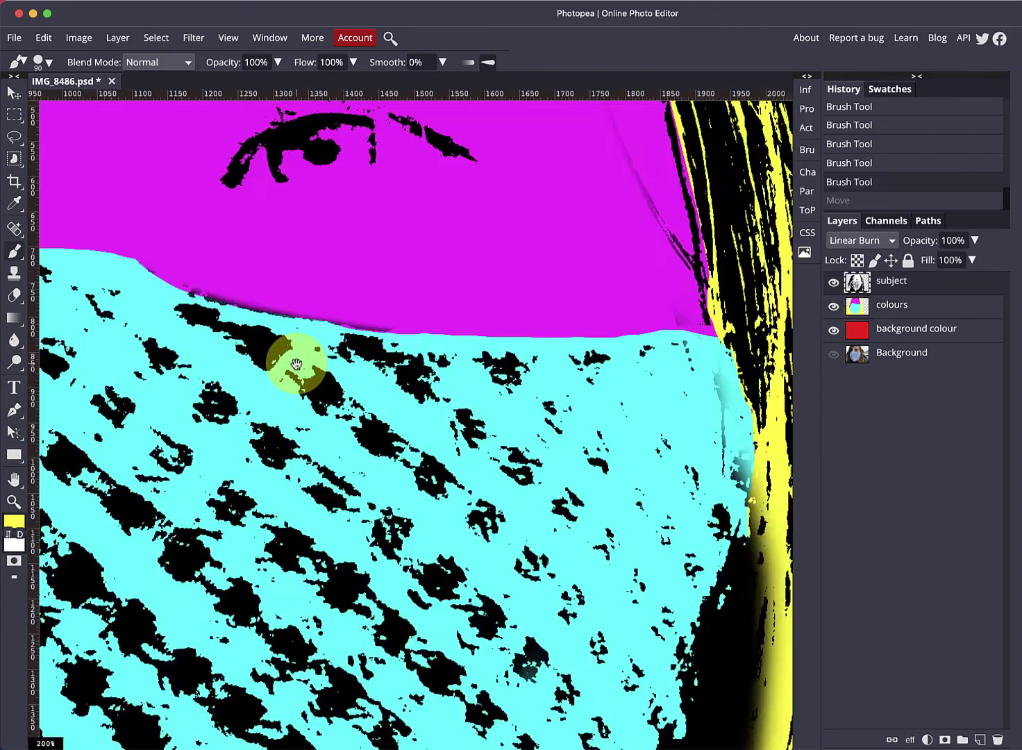
scroll(286, 358, "up", 3)
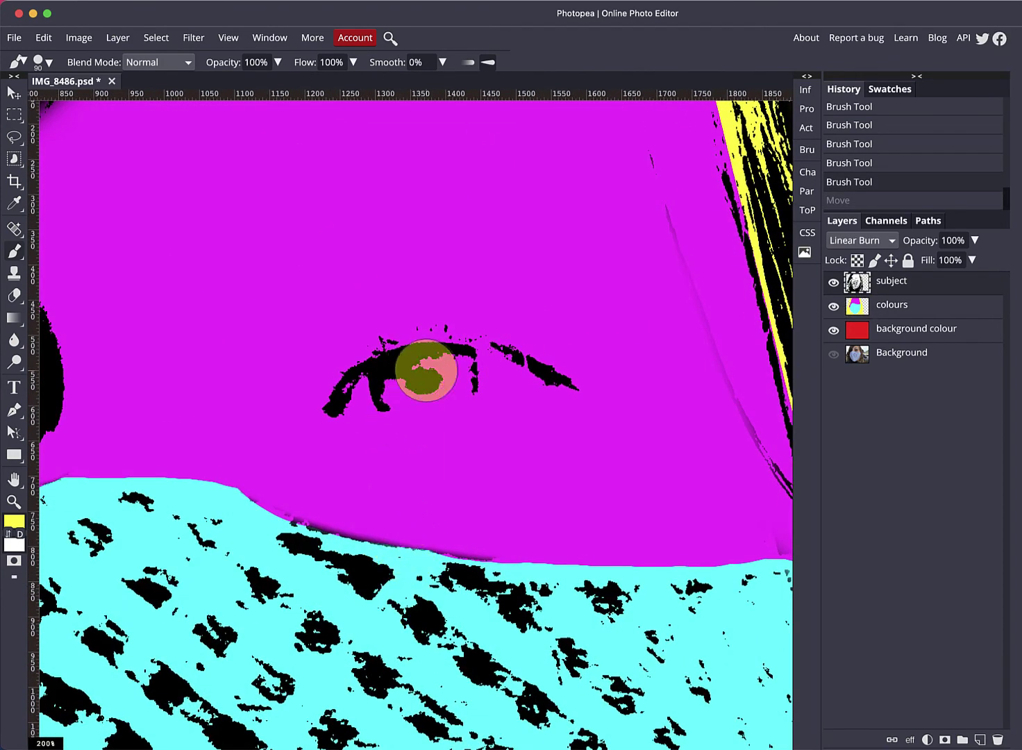
key("bracketleft")
key("bracketleft")
key("bracketleft")
left_click(429, 379)
key("super+z")
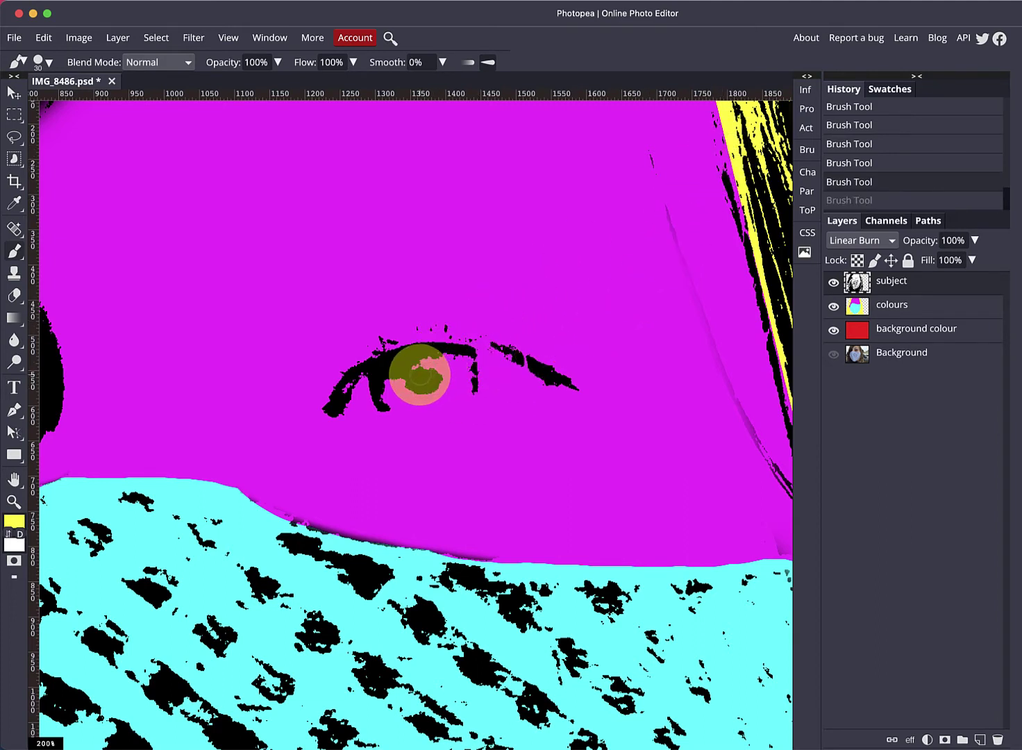
left_click(418, 376)
key("super+z")
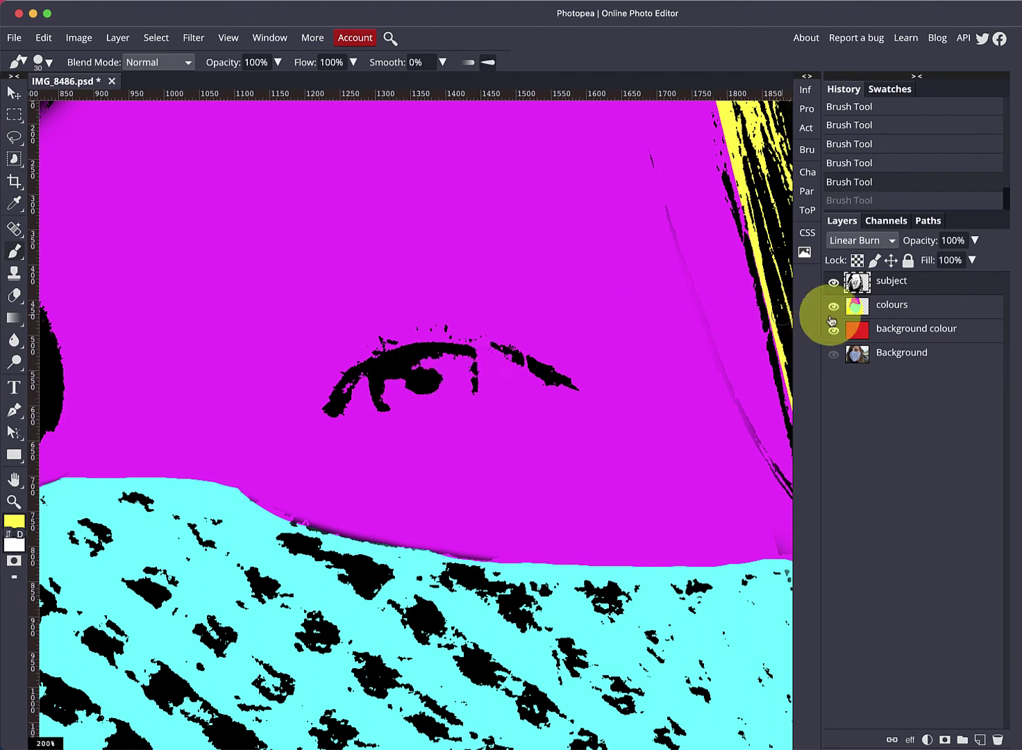
On the colours layer, paint the right-hand iris yellow and dab yellow into the openings of the left-hand eye.
left_click(854, 310)
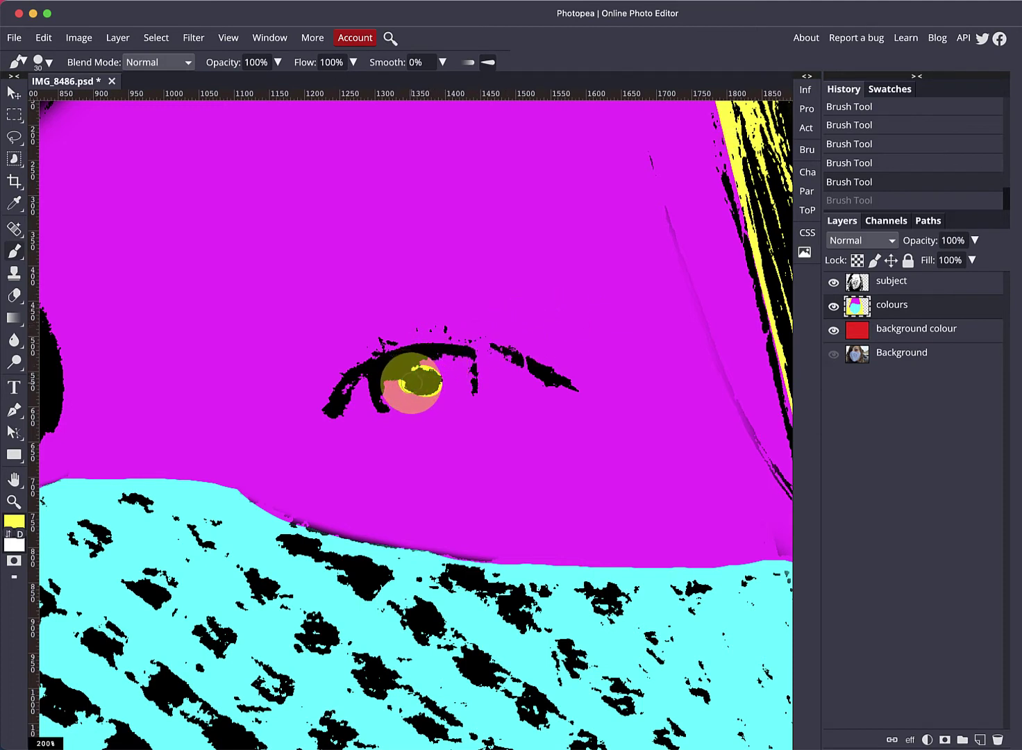
left_click_drag(421, 386, 422, 374)
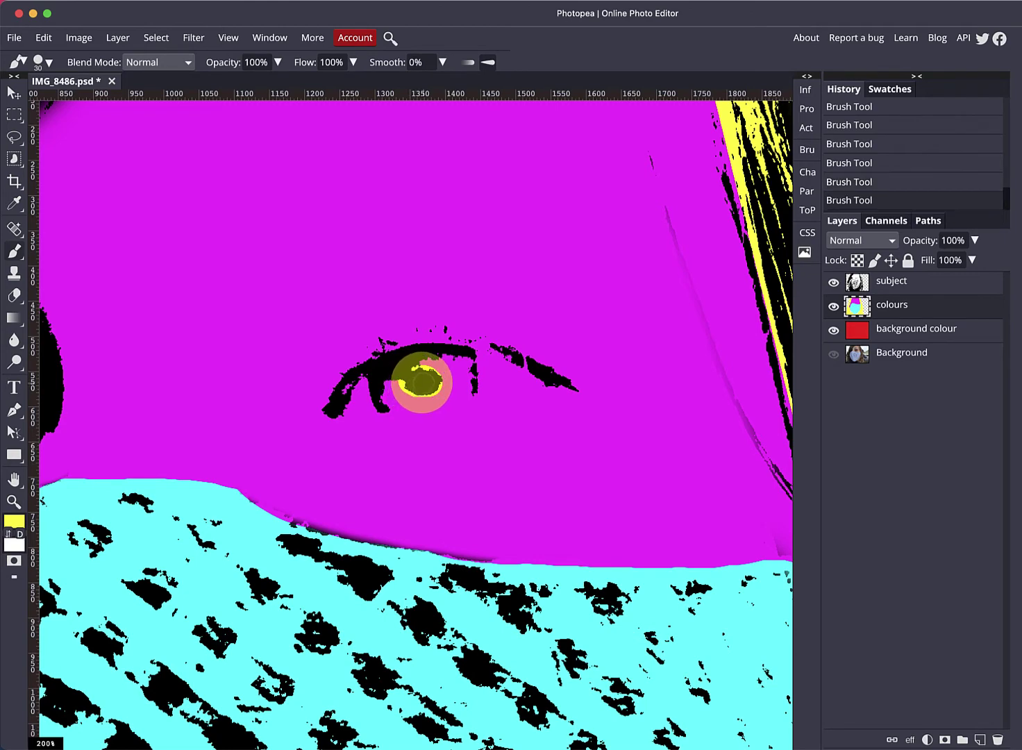
left_click_drag(303, 353, 685, 339)
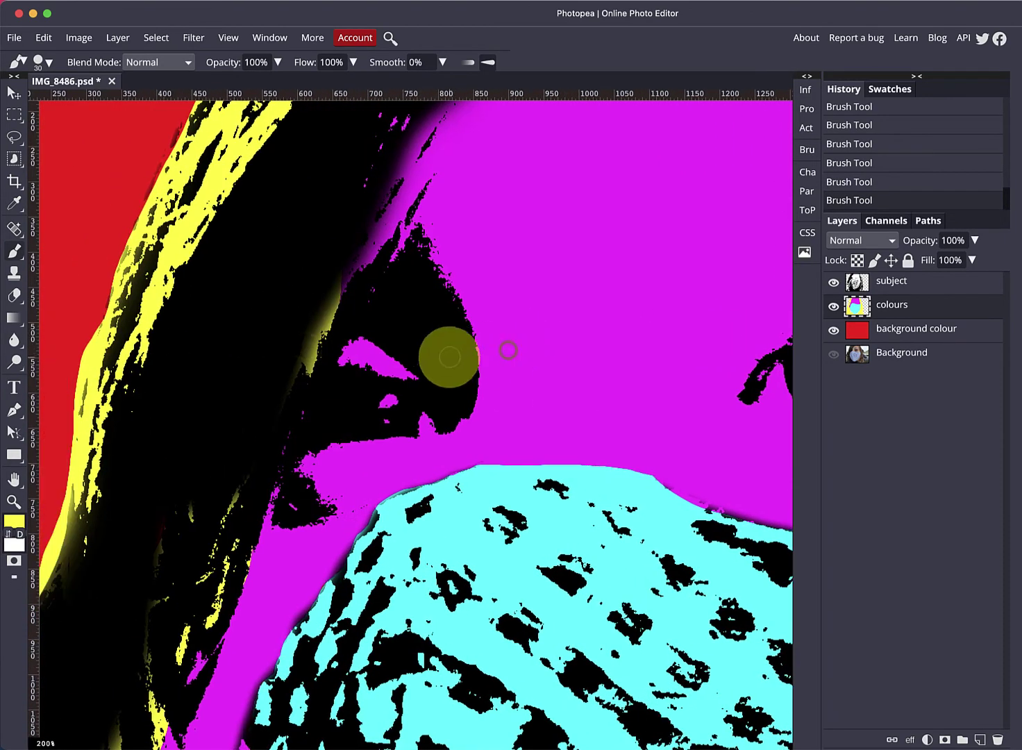
left_click(381, 398)
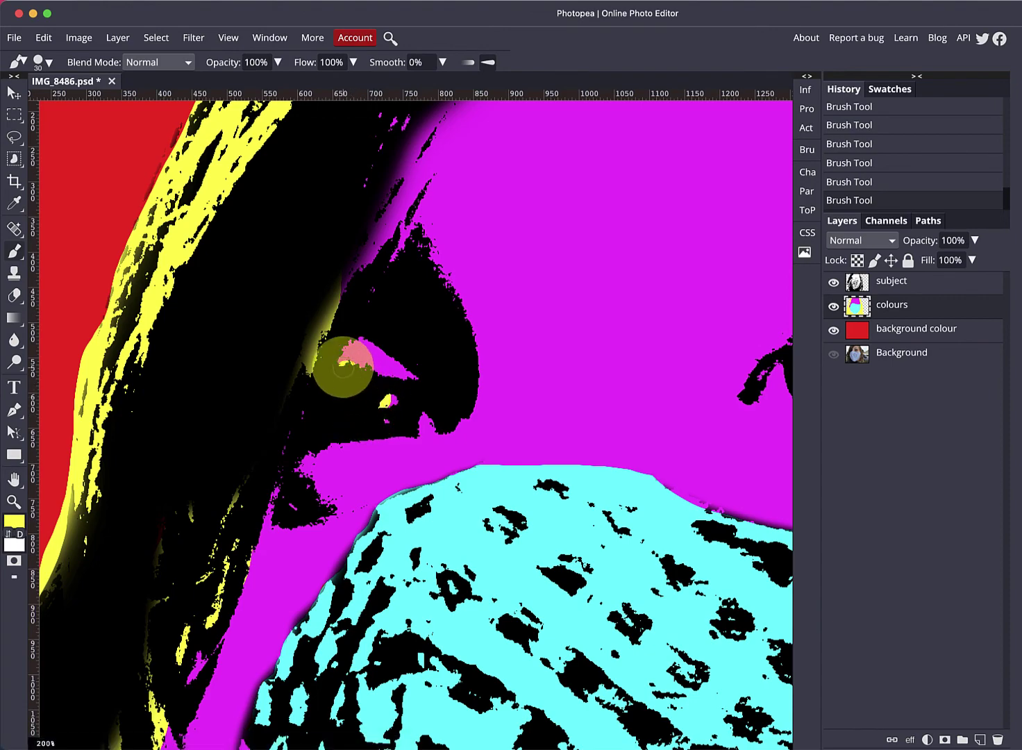
left_click(338, 365)
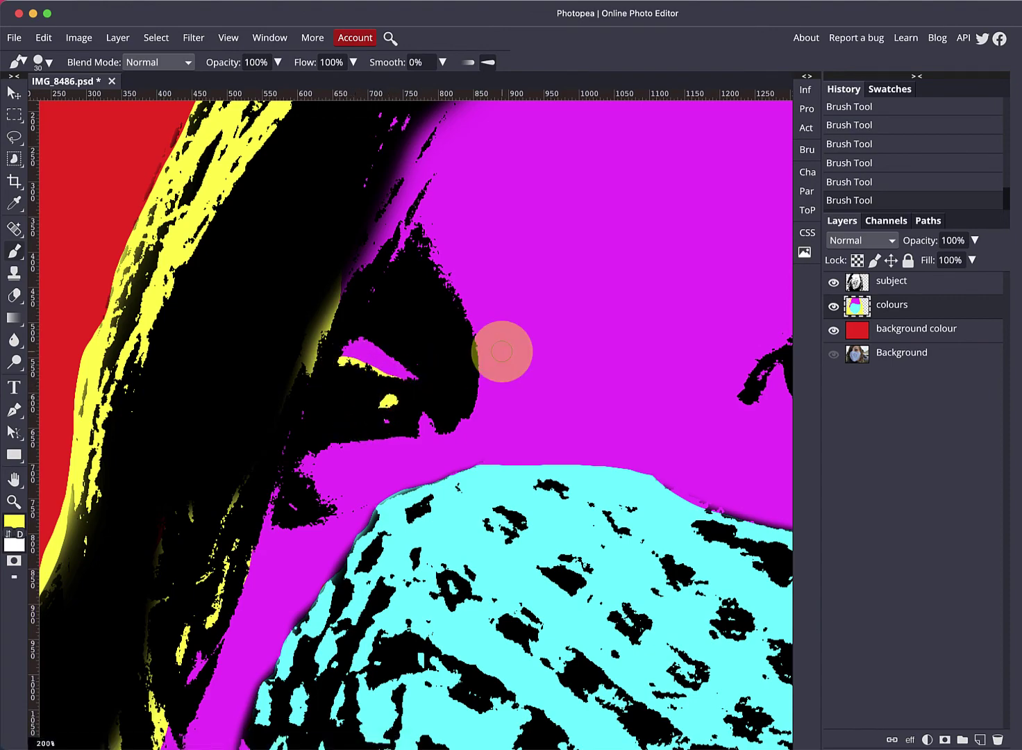
Repaint the left-hand eyelid with magenta sampled from the skin, and touch up the spot below that eye's iris with sampled yellow.
scroll(502, 351, "down", 3)
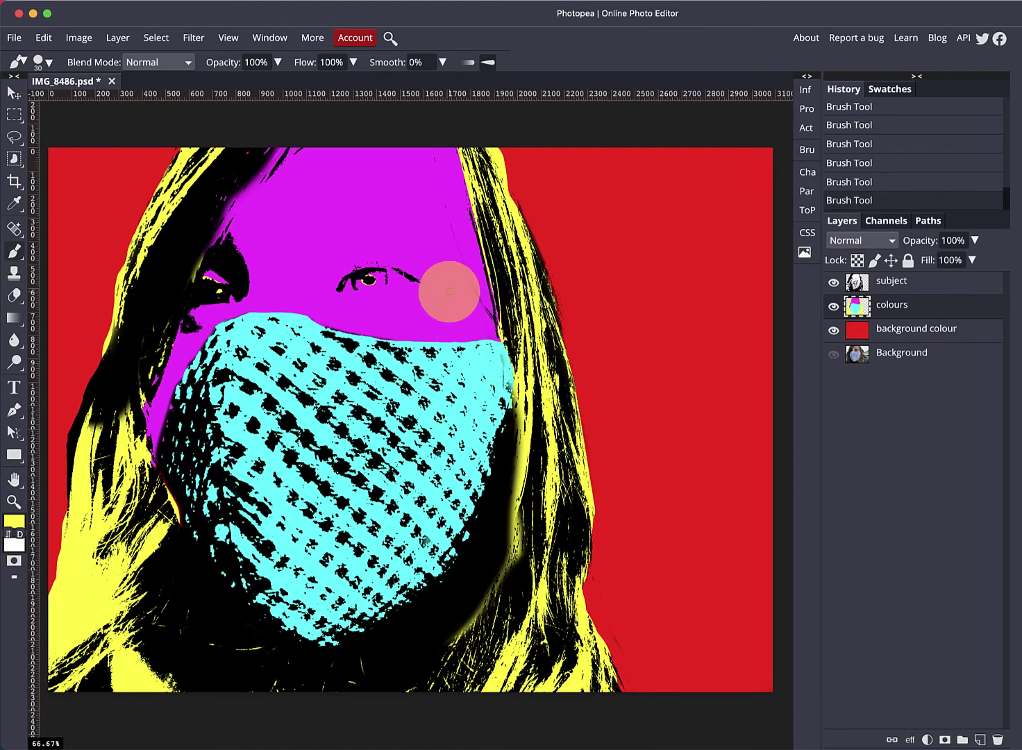
scroll(450, 293, "up", 3)
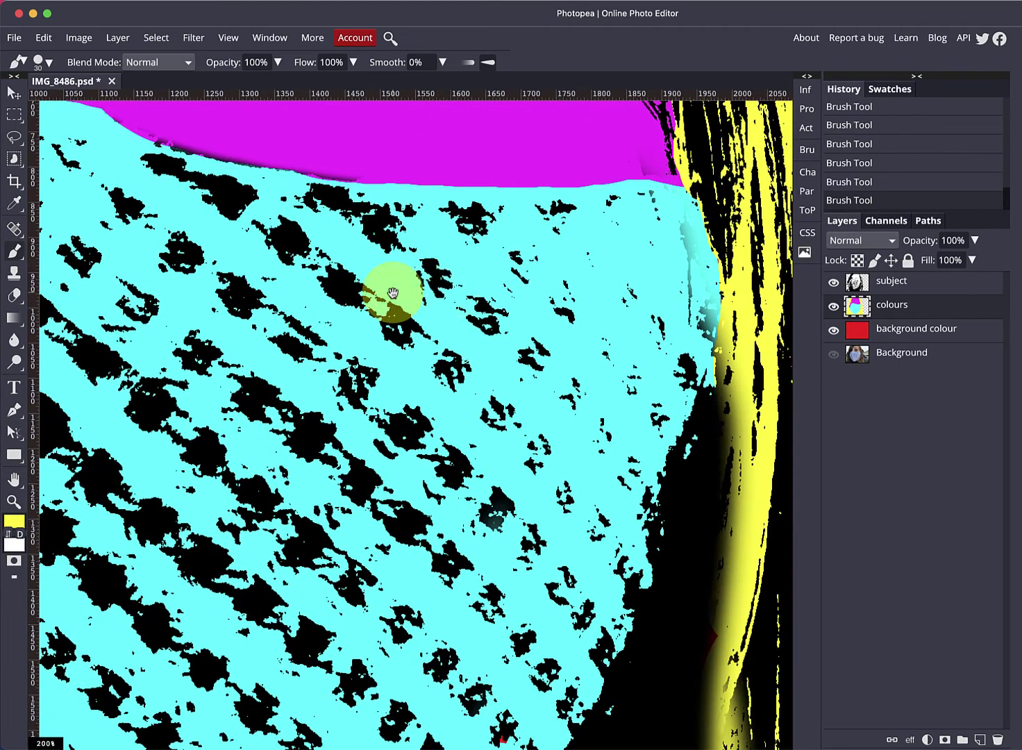
left_click_drag(393, 291, 647, 481)
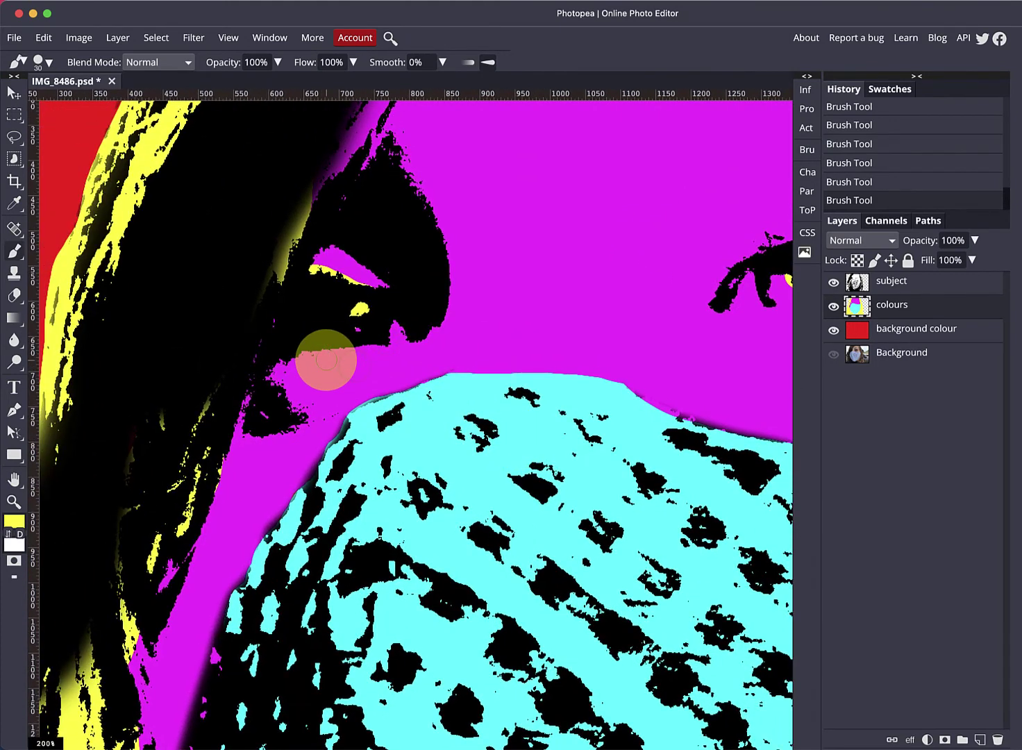
left_click(333, 364)
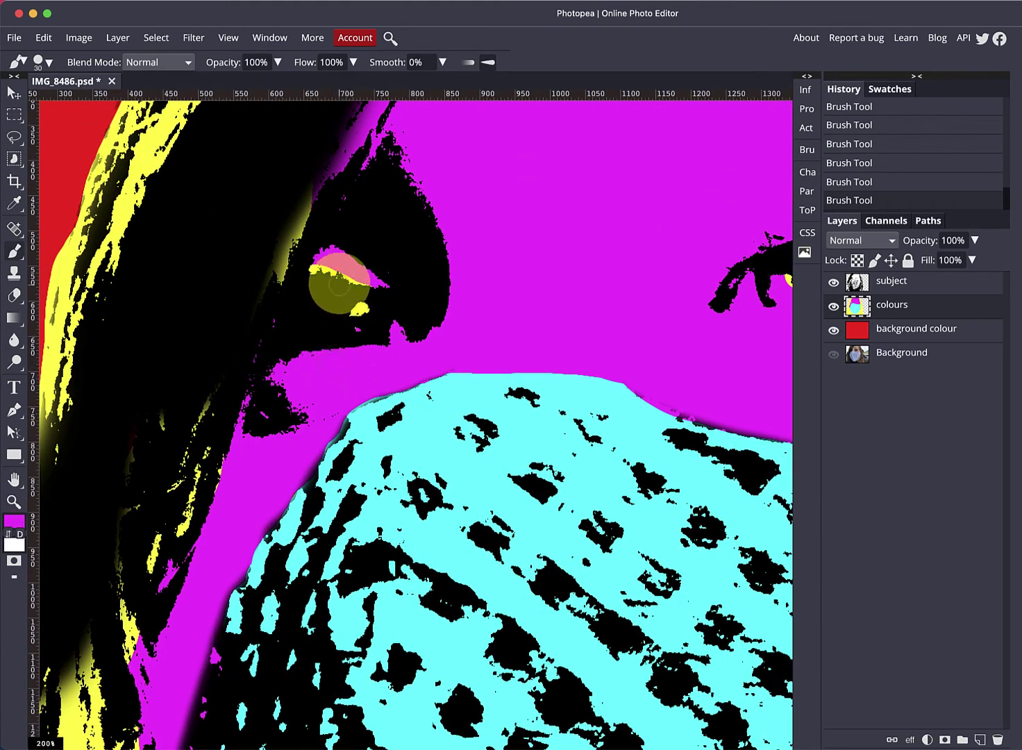
left_click_drag(338, 284, 324, 268)
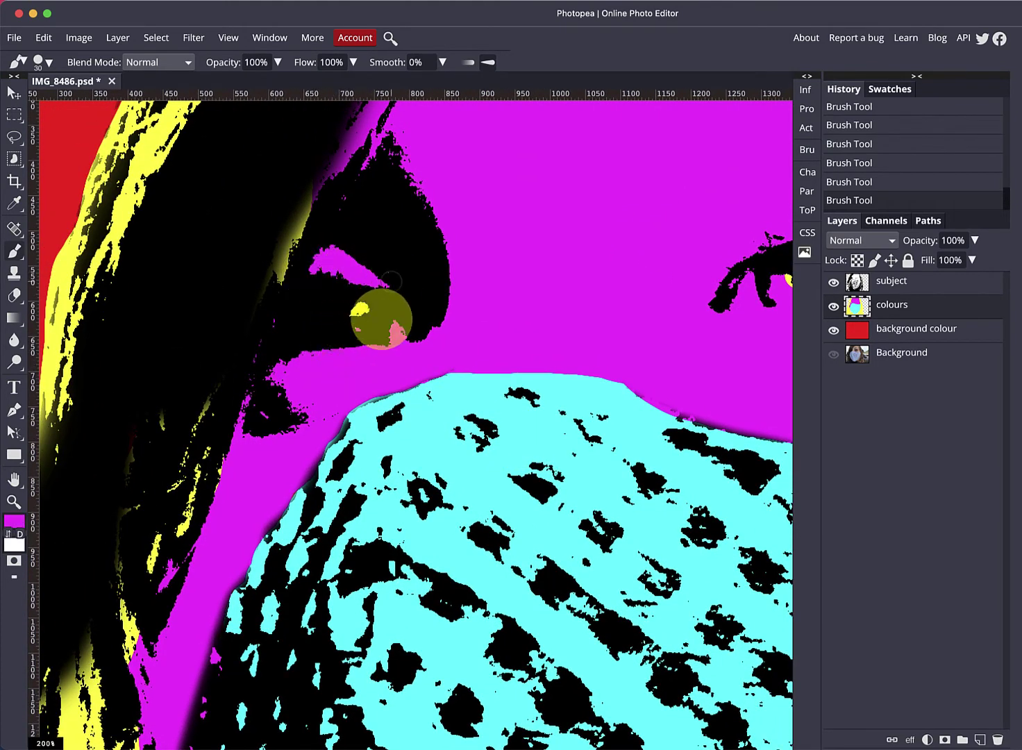
mouse_move(357, 337)
left_mouse_down()
mouse_move(360, 313)
mouse_move(352, 336)
mouse_move(258, 398)
left_mouse_up()
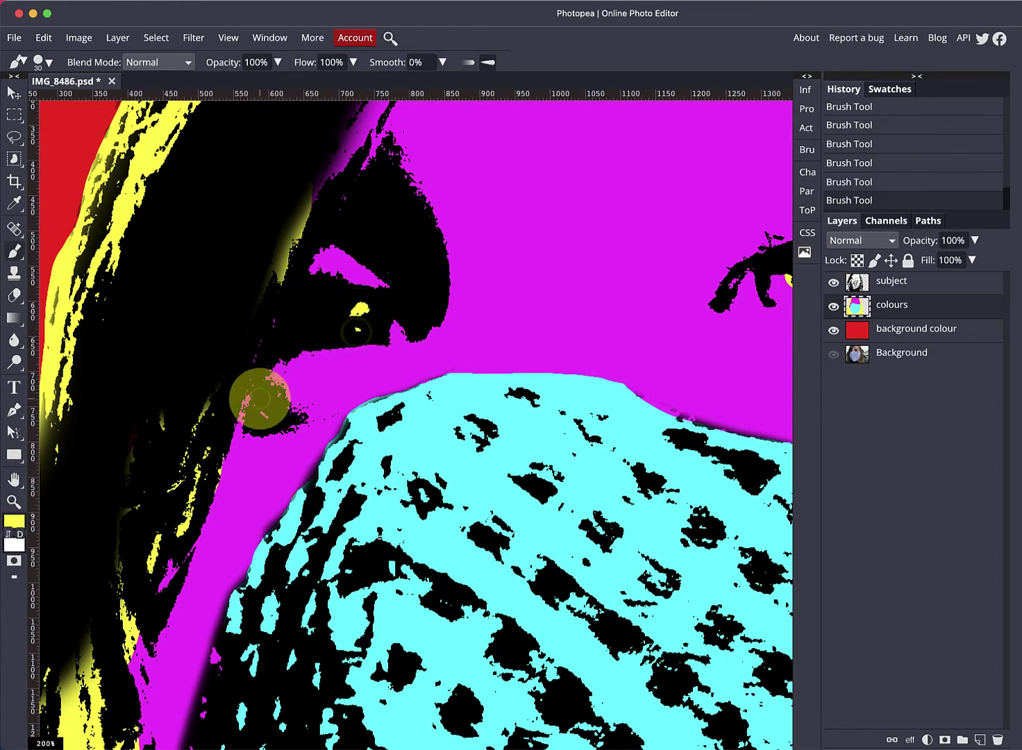
key("super+minus")
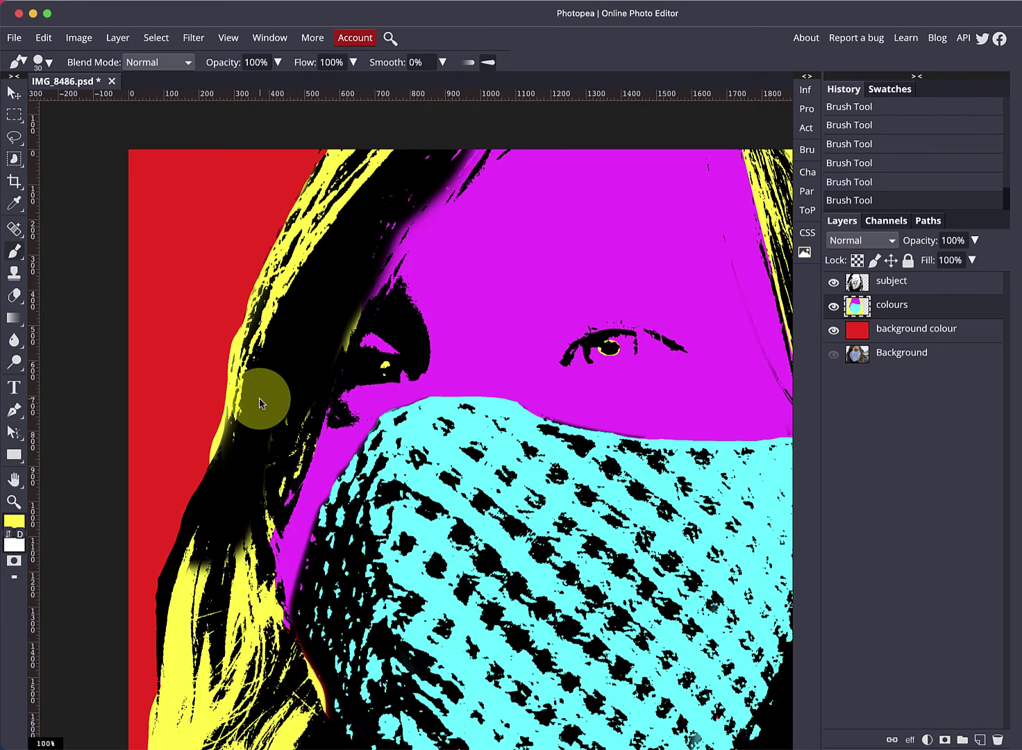
key("super+0")
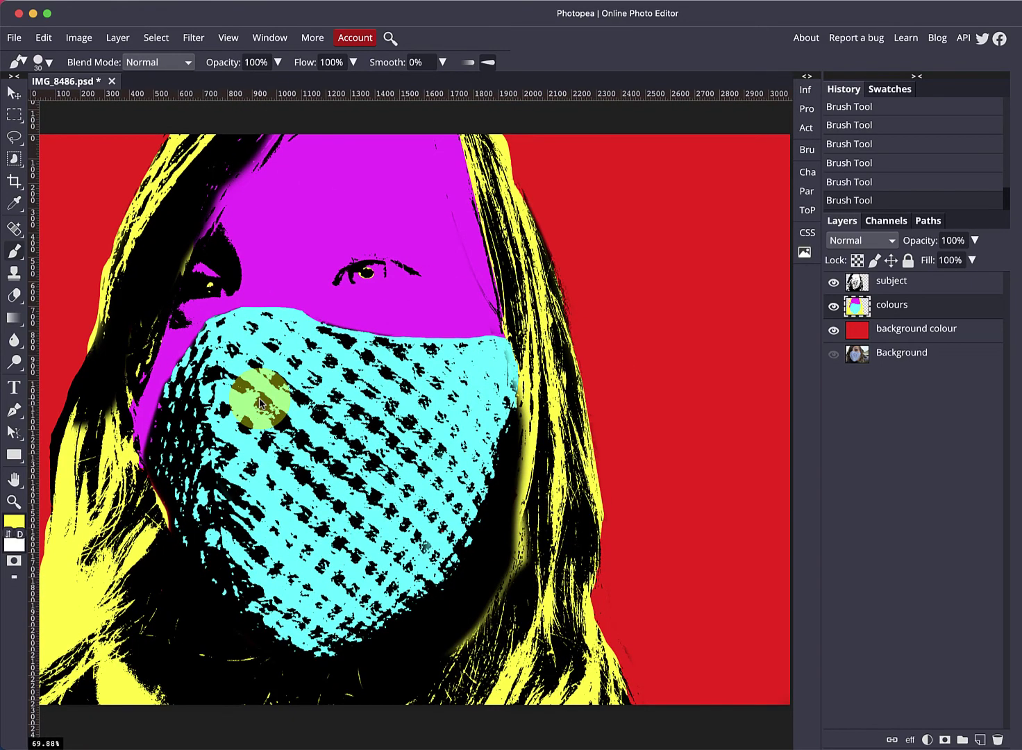
key("super+minus")
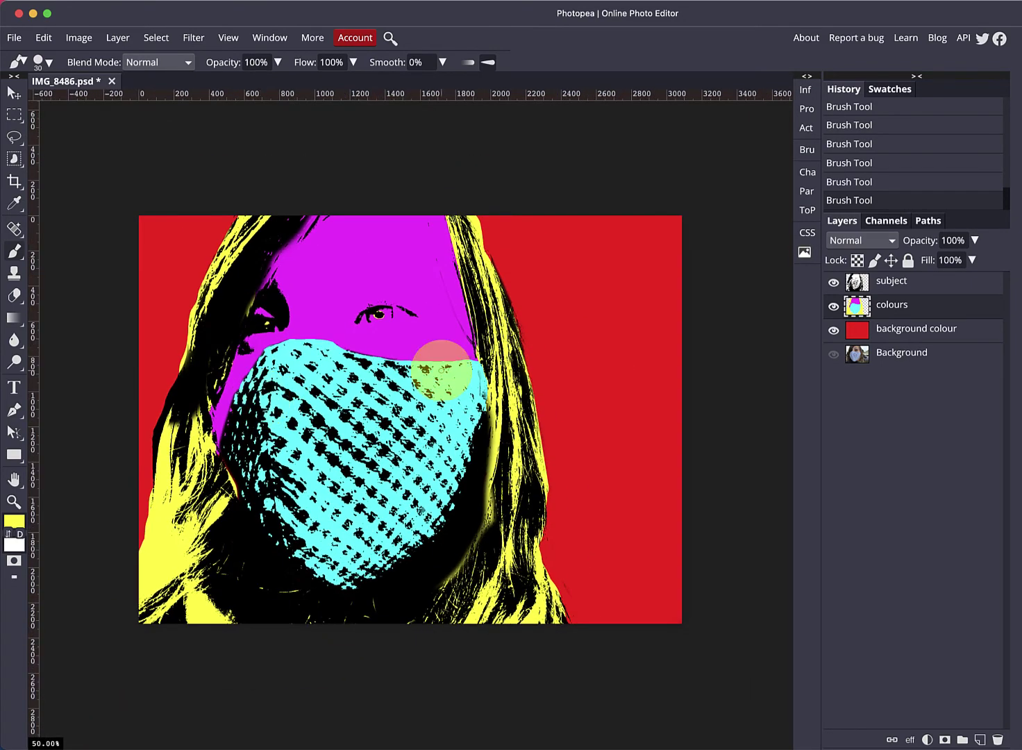
Duplicate the Background photo layer, move the copy above the subject layer and make it visible.
left_click(944, 281)
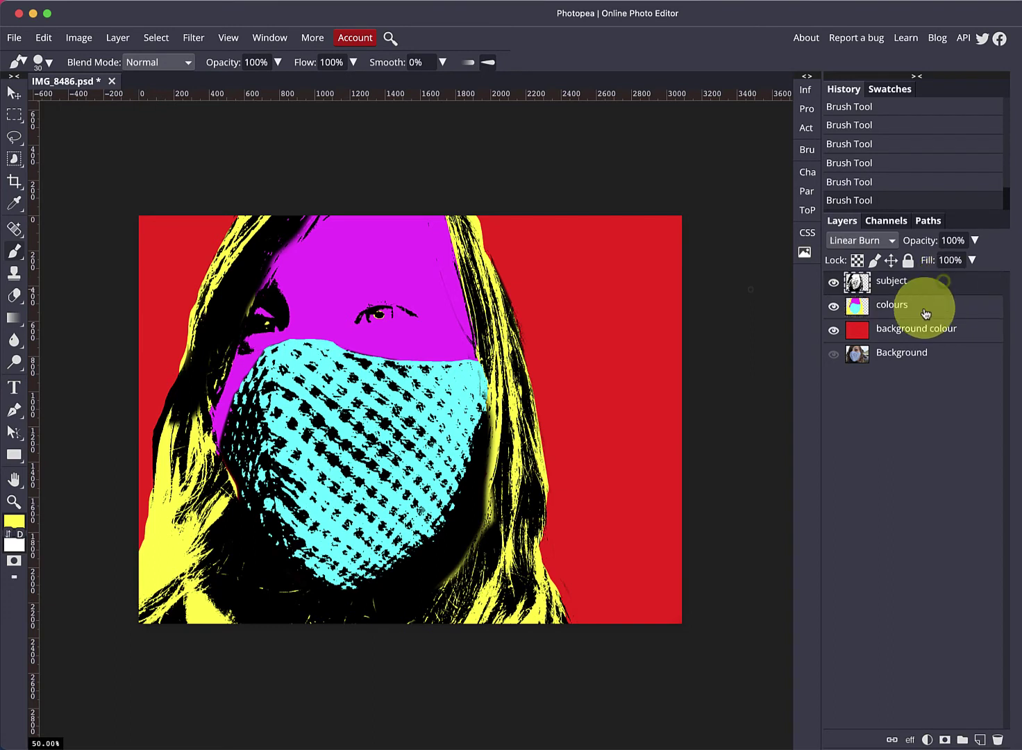
left_click(911, 354)
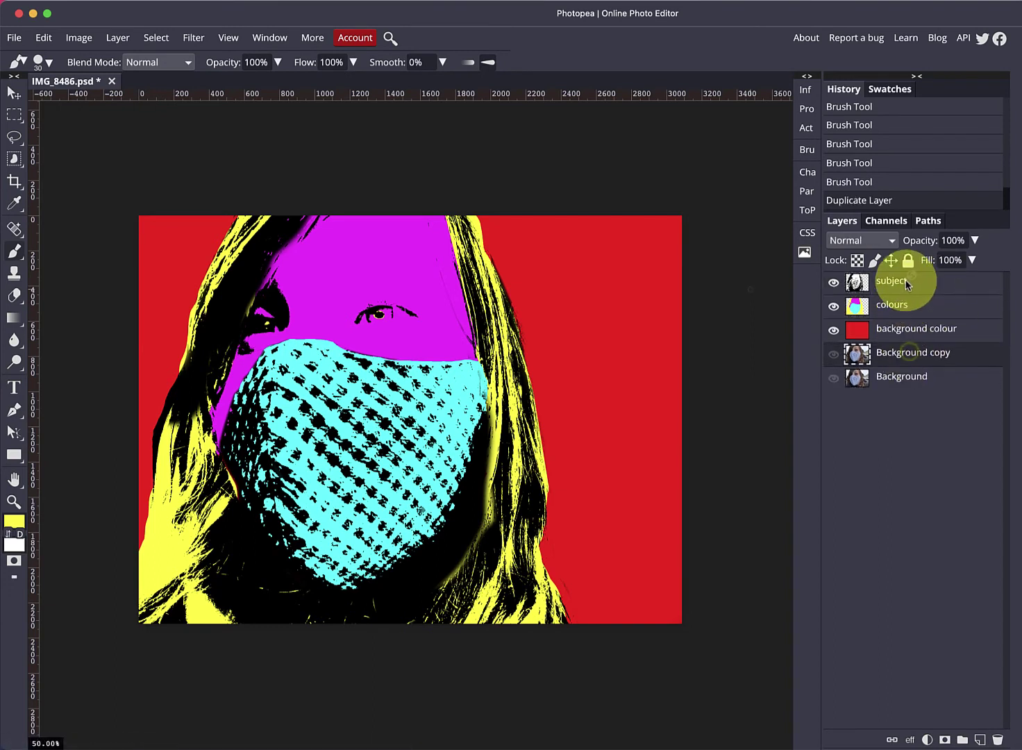
left_click_drag(906, 278, 906, 273)
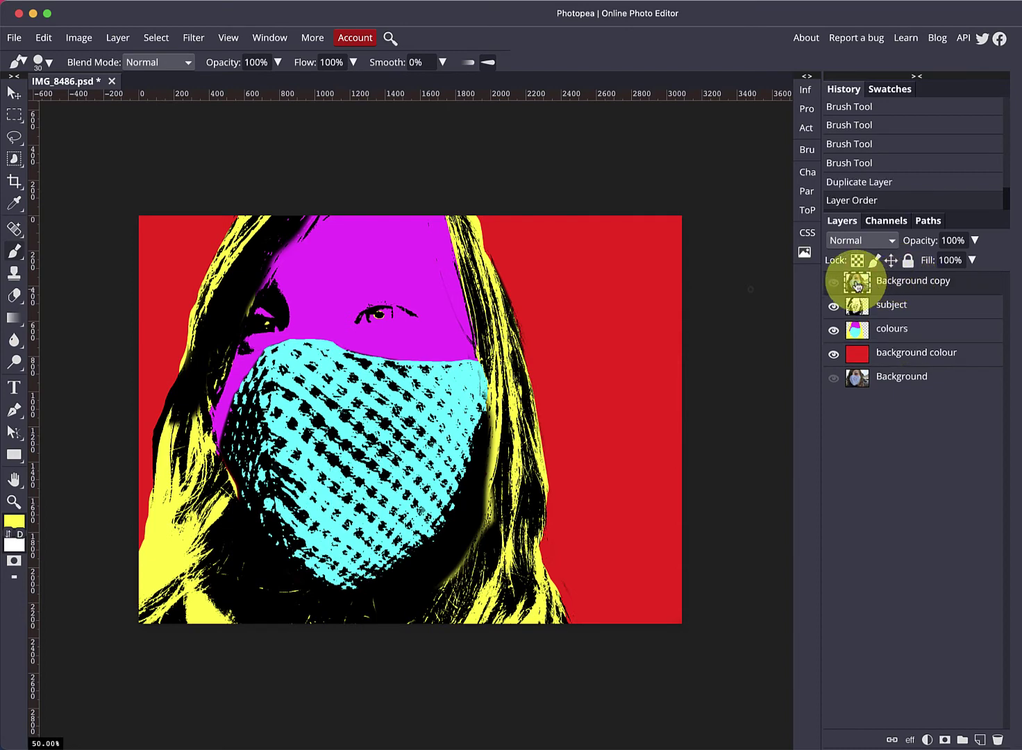
left_click(832, 282)
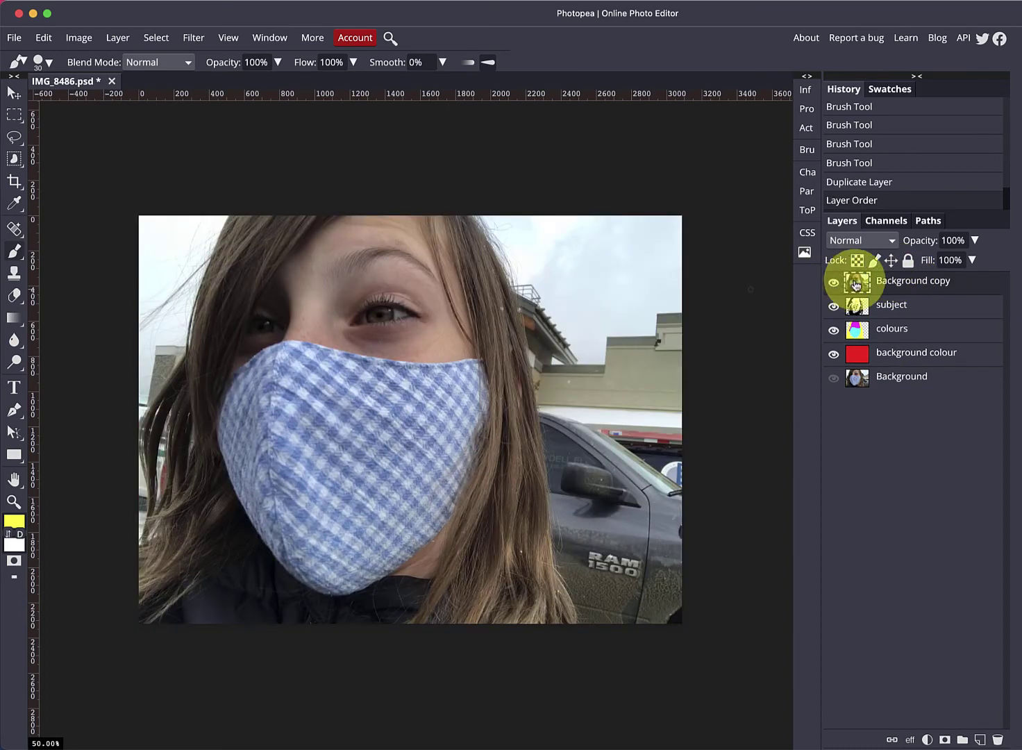
Apply a black-to-white Gradient Map adjustment to the Background copy layer.
left_click(119, 39)
mouse_move(79, 37)
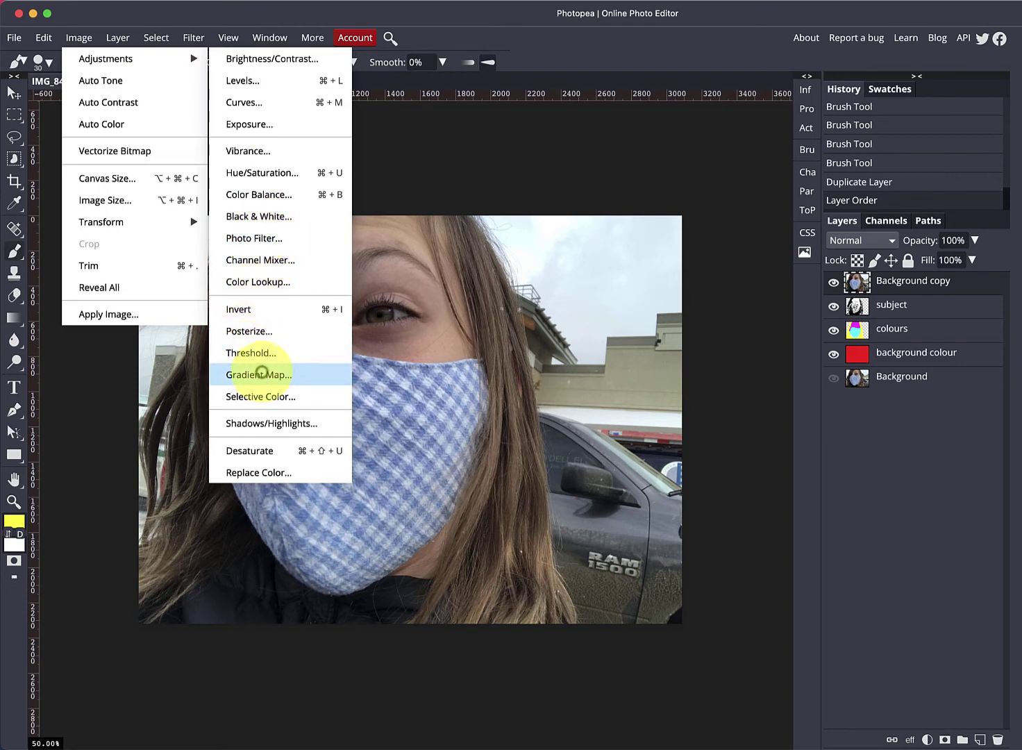
left_click(262, 375)
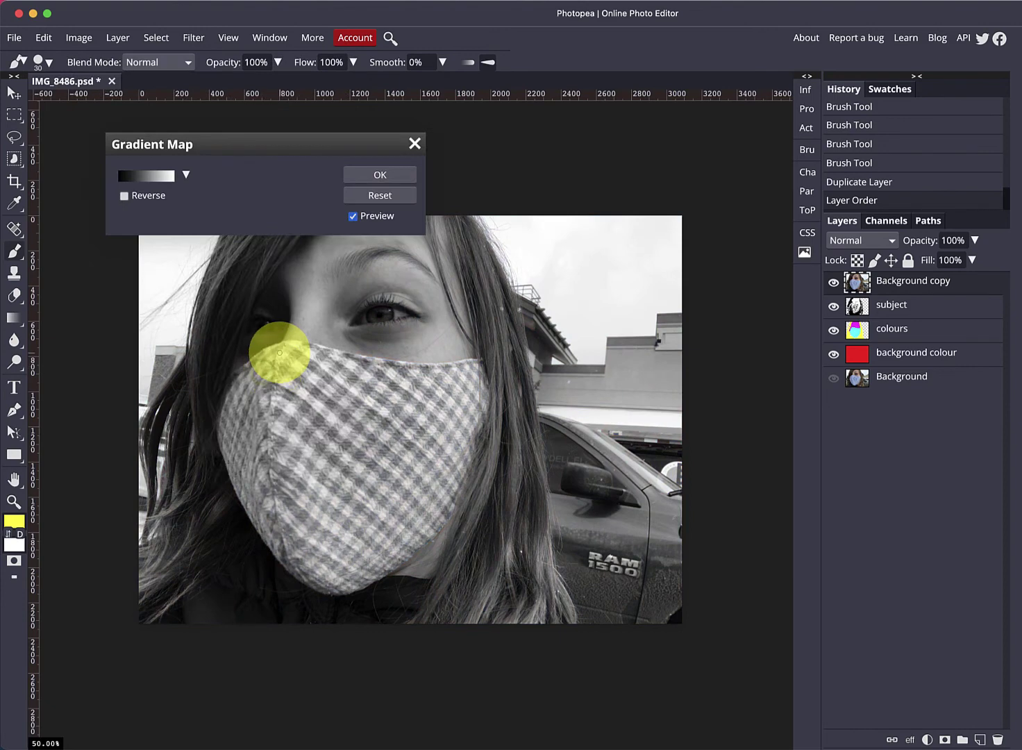
left_click(185, 175)
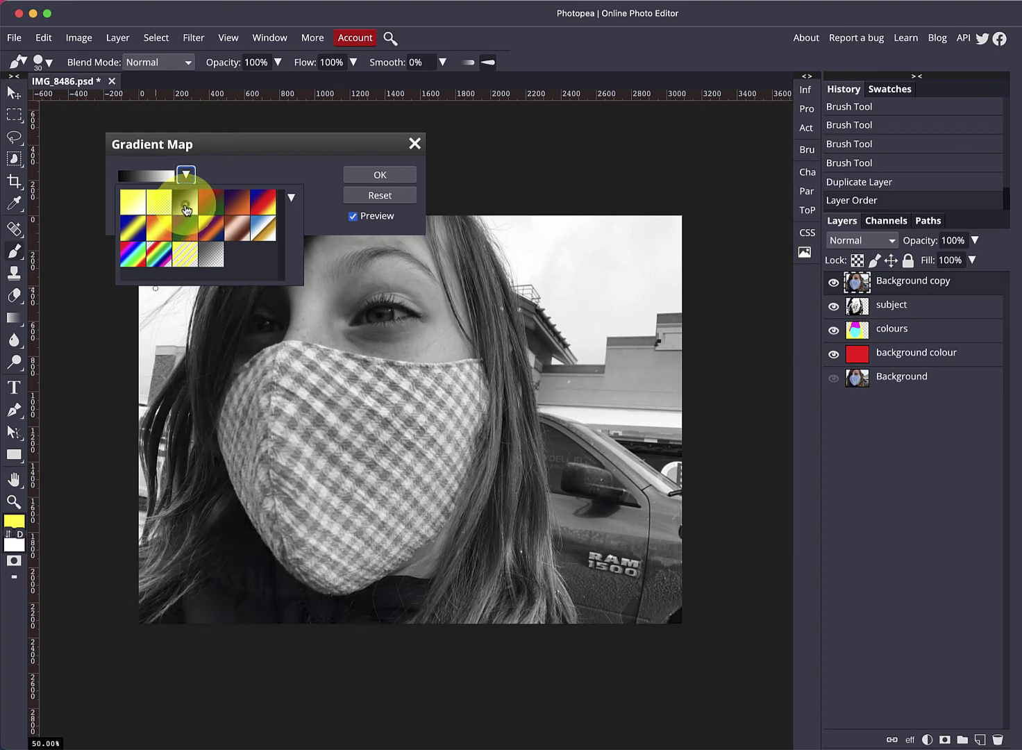
left_click(370, 177)
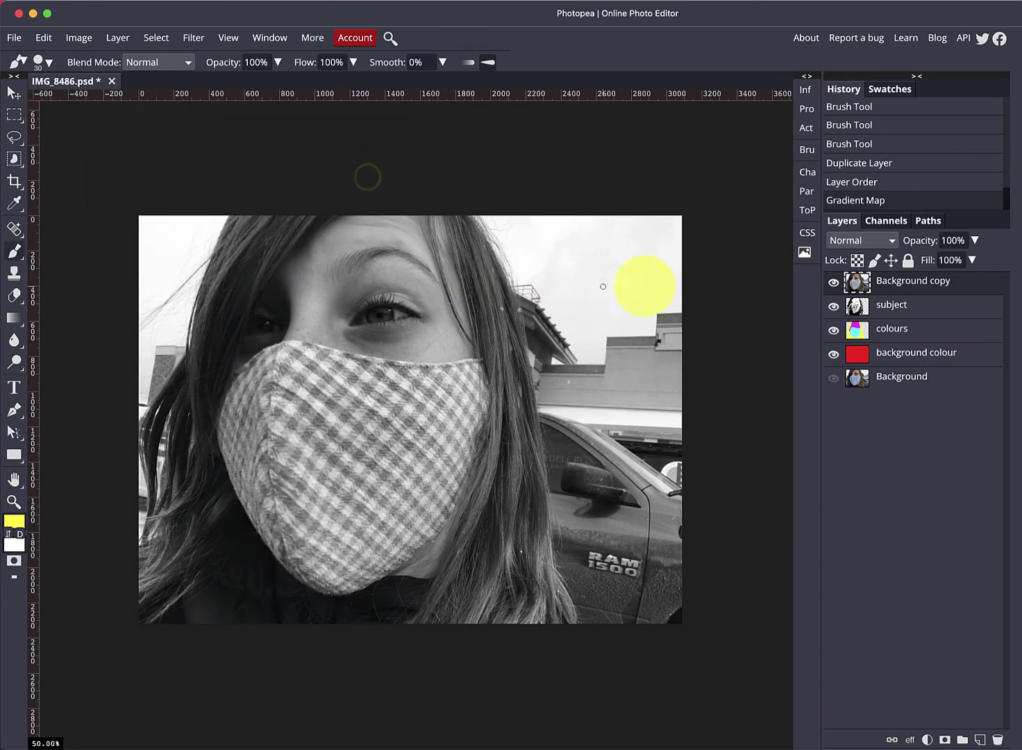
left_click(190, 36)
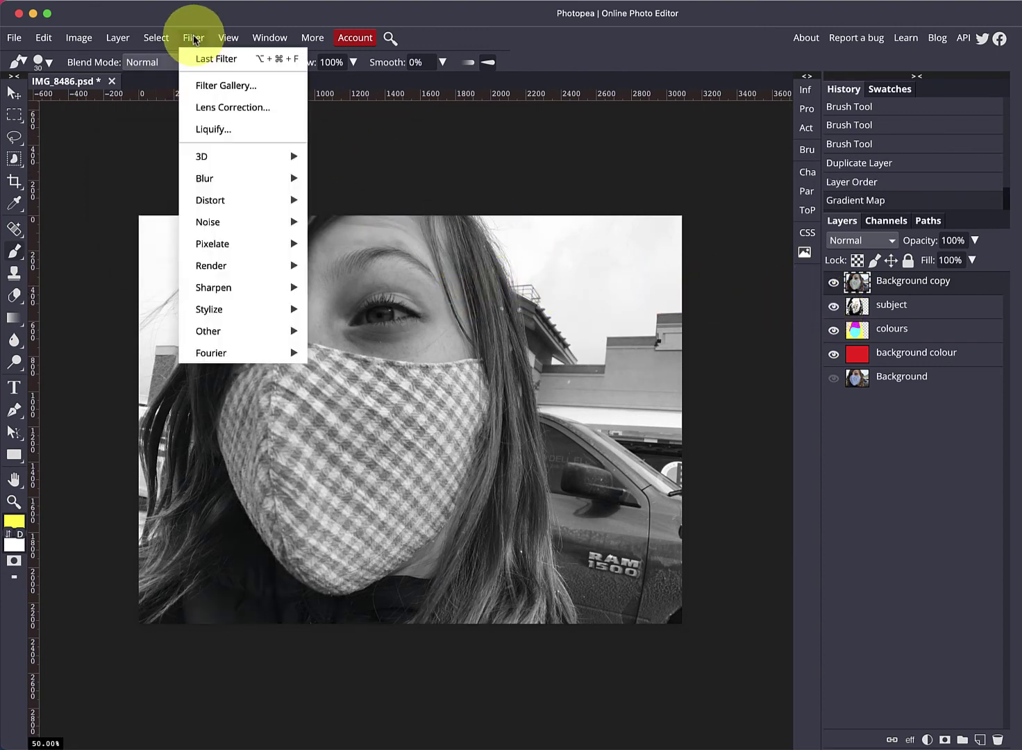
left_click(216, 86)
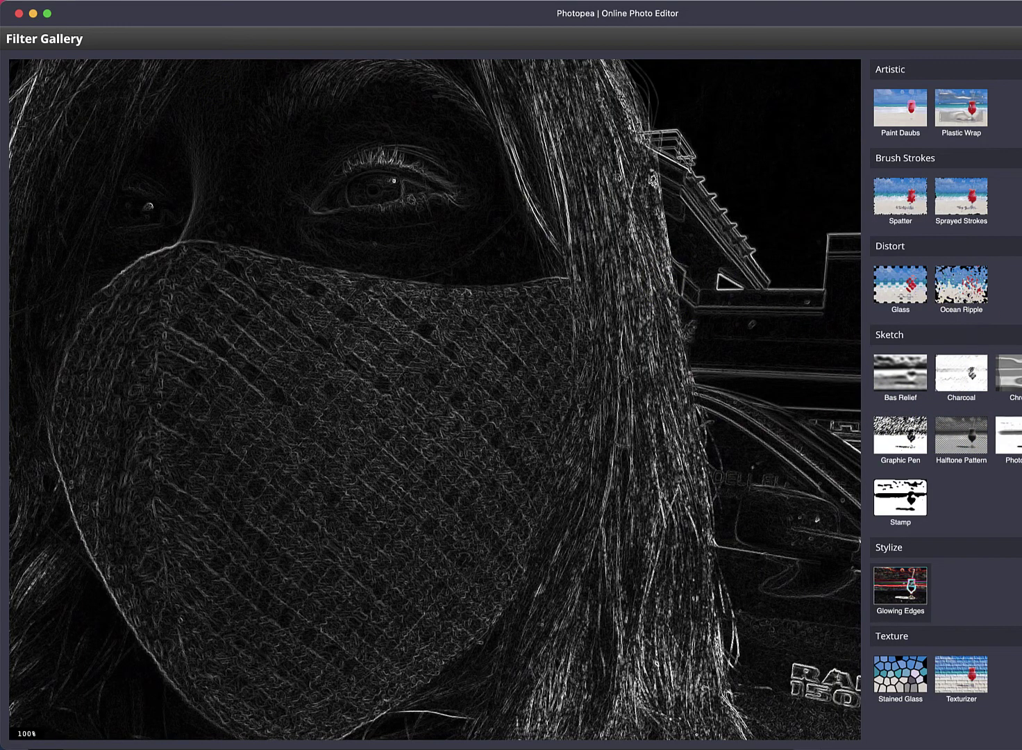
key("Escape")
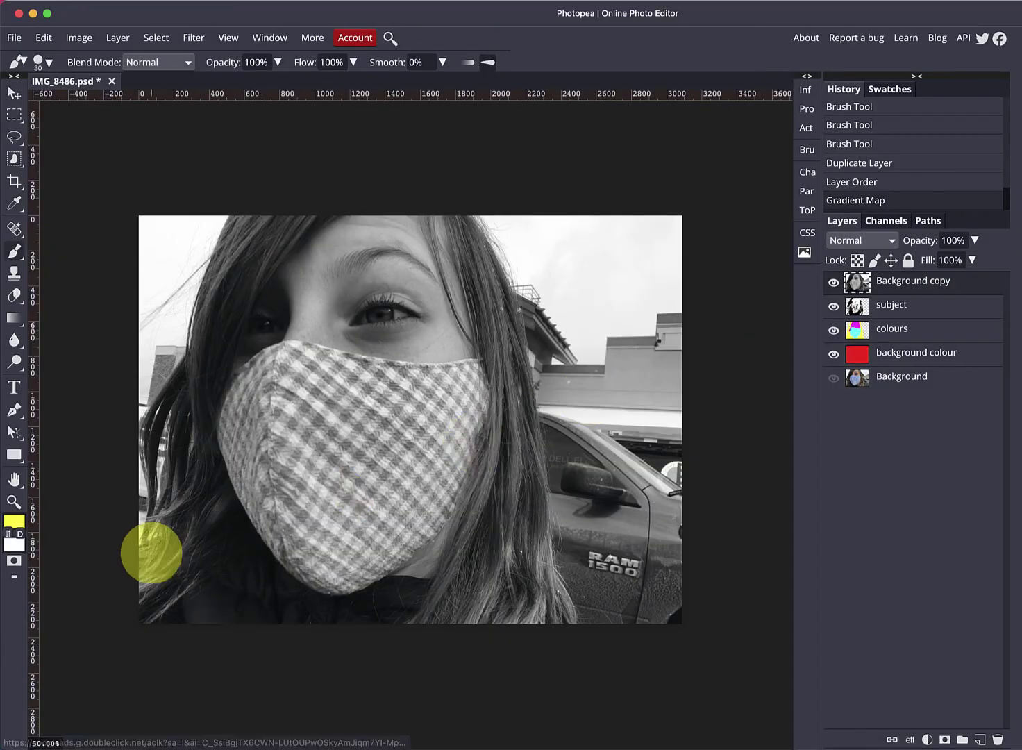
Change the foreground colour to black (000000) and reset the swatches to the default black and white.
left_click(13, 520)
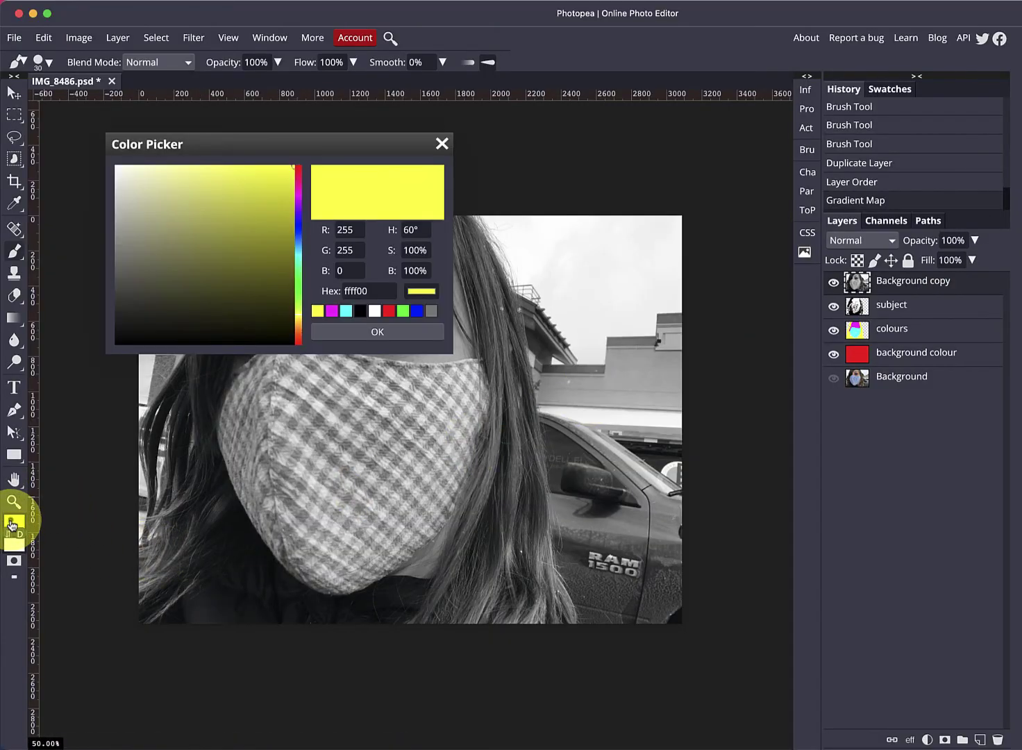
left_click(278, 331)
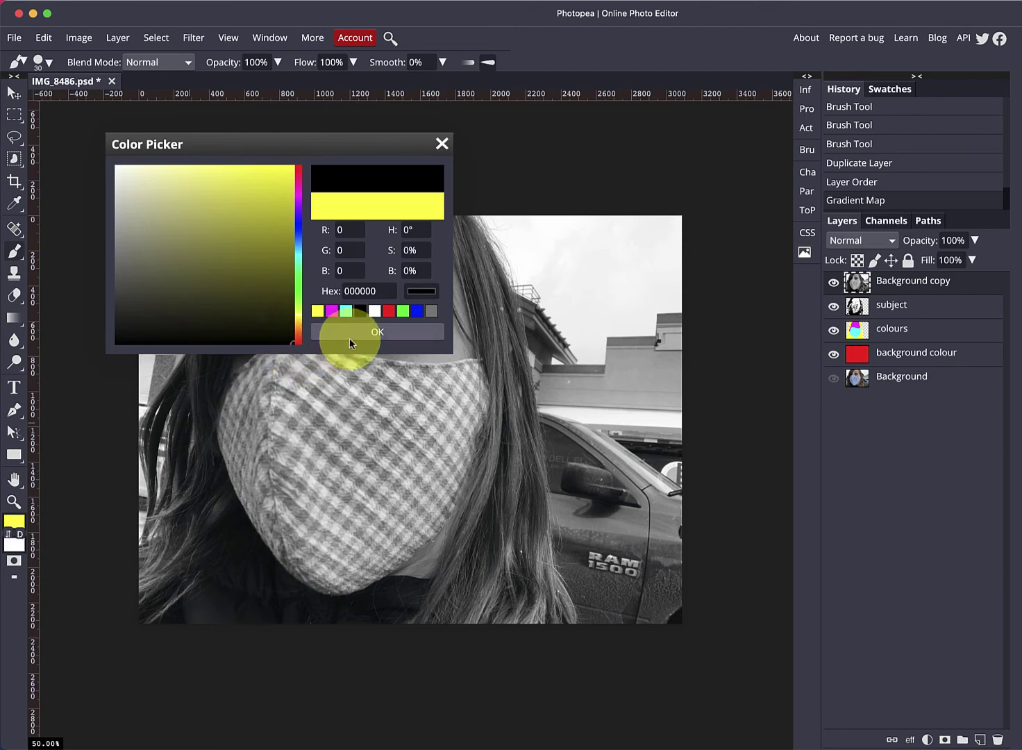
left_click(349, 335)
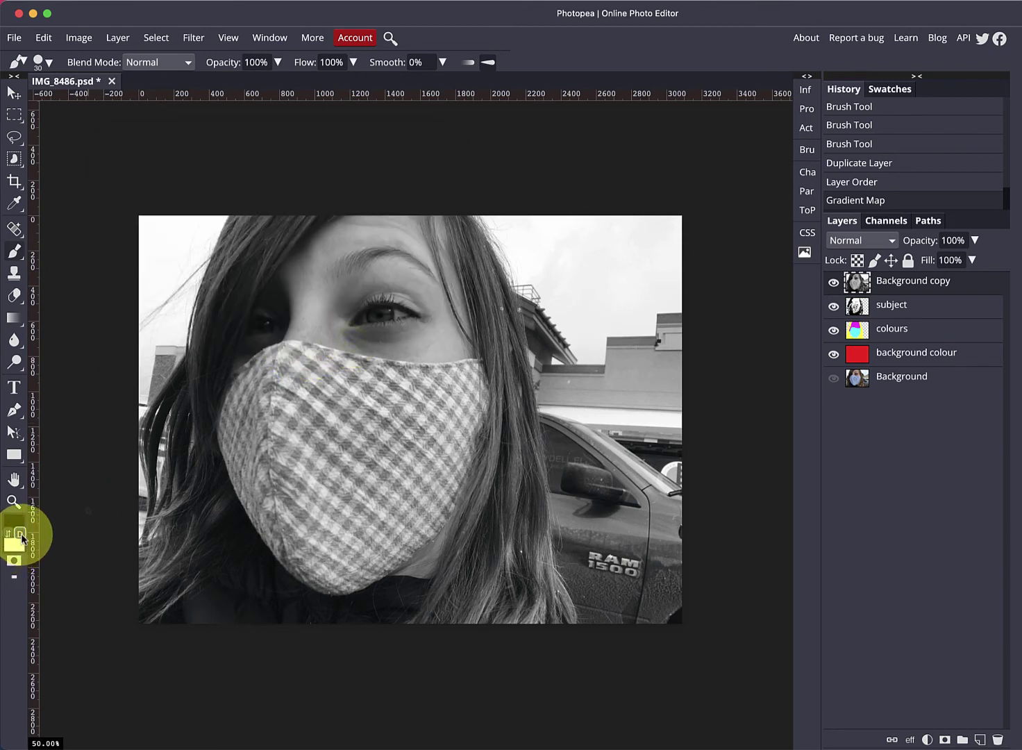
left_click(21, 537)
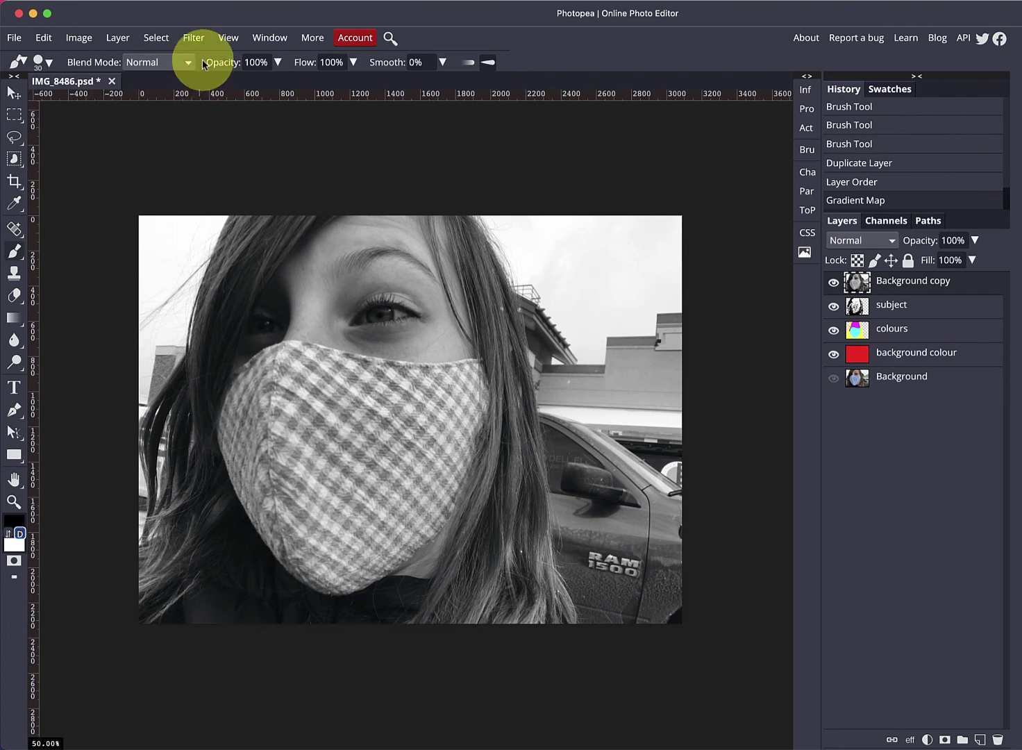
Apply the Photocopy filter from the Filter Gallery to the Background copy layer with Detail 8 and Darkness 26.
left_click(195, 37)
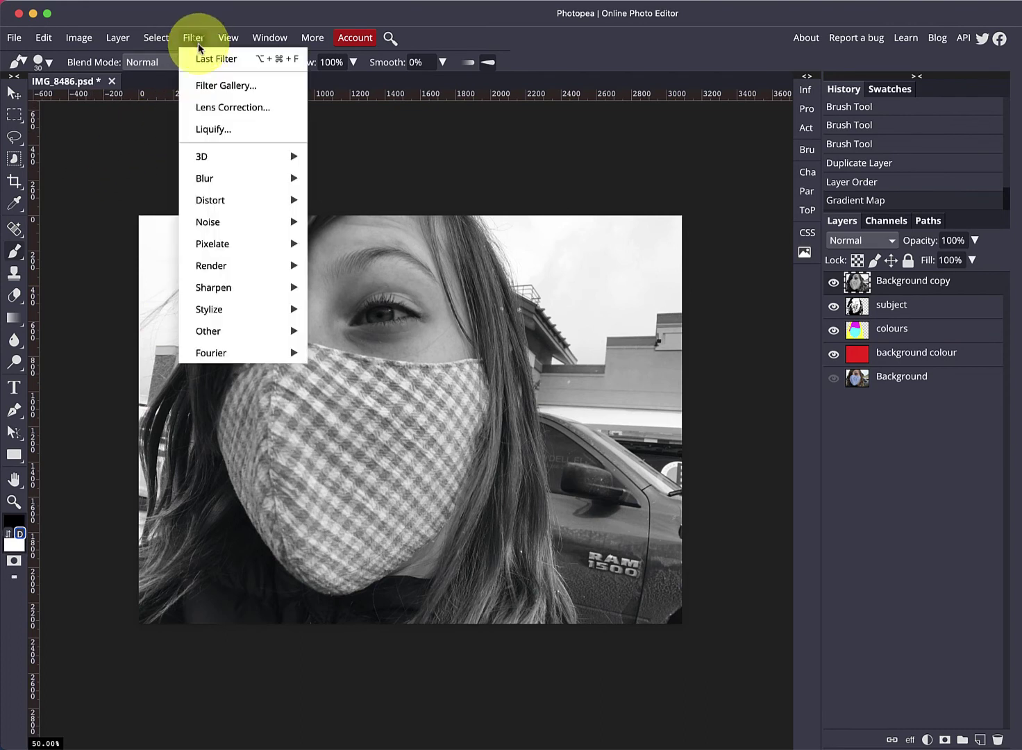
left_click(203, 86)
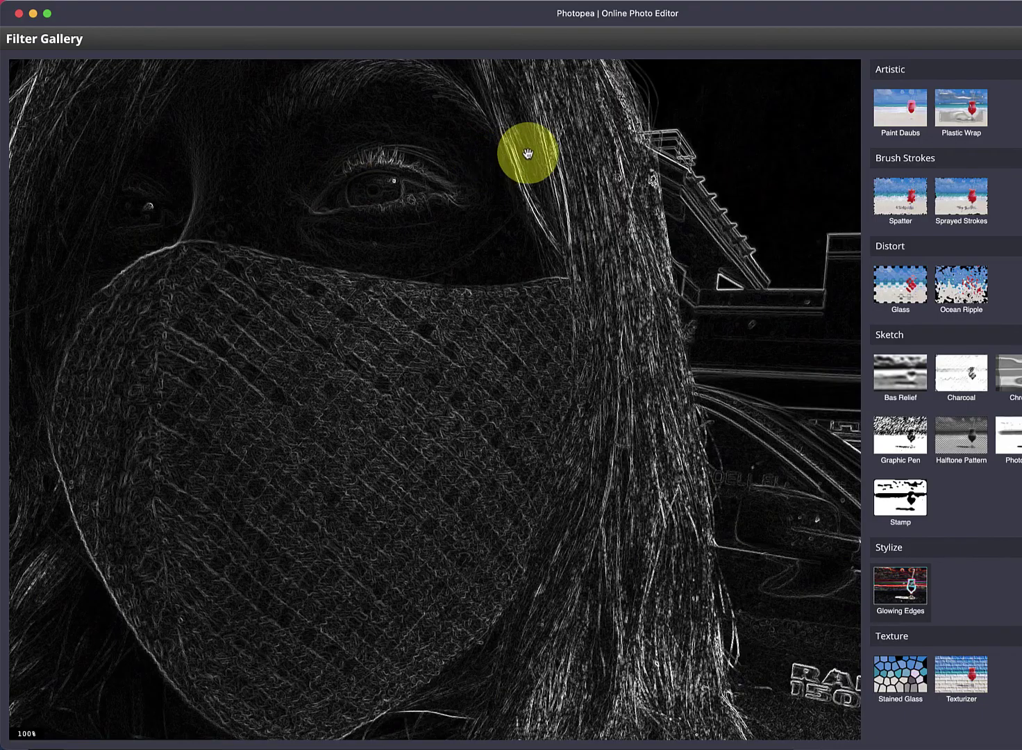
scroll(525, 152, "up", 3)
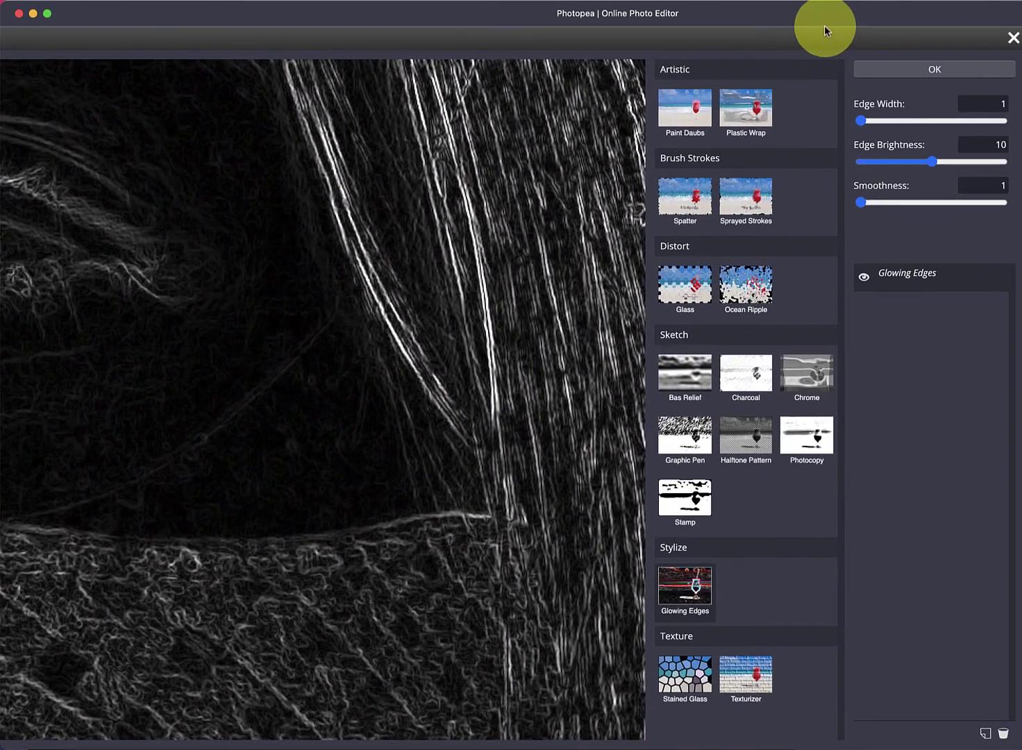
left_click(803, 434)
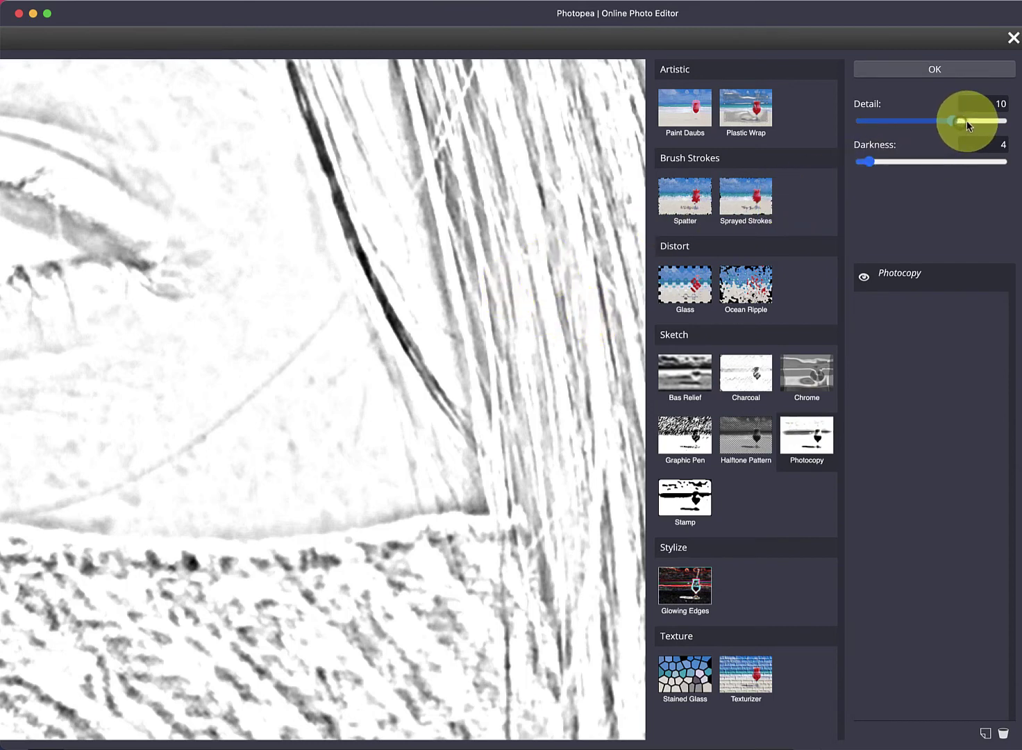
left_click_drag(971, 124, 932, 123)
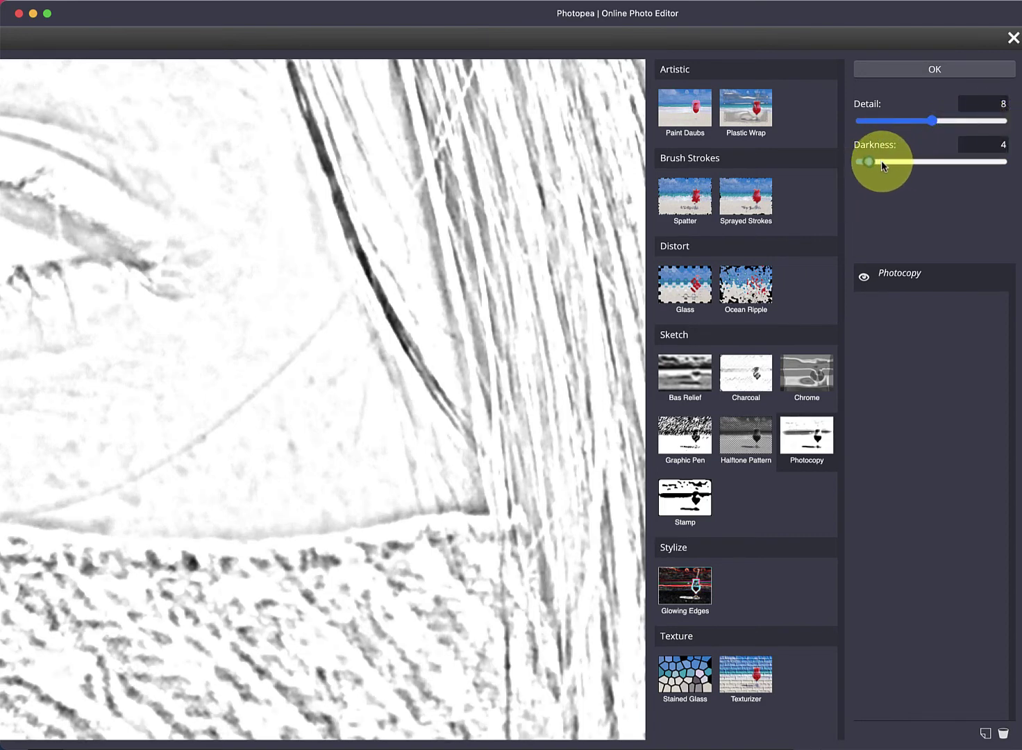
left_click_drag(902, 164, 935, 162)
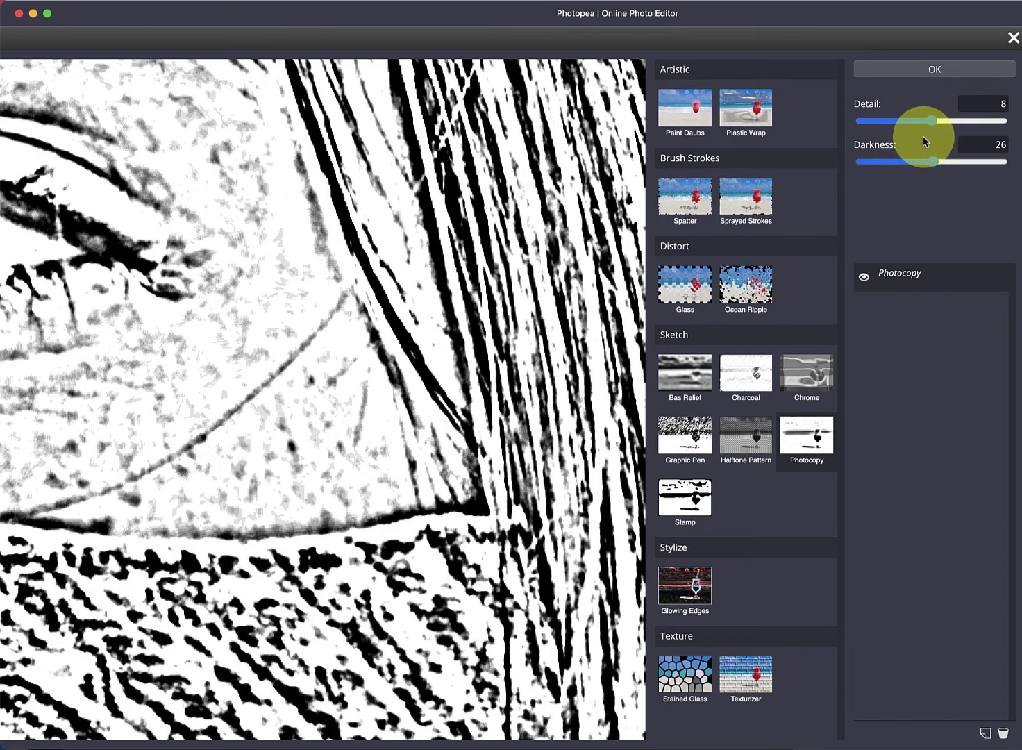
left_click(925, 69)
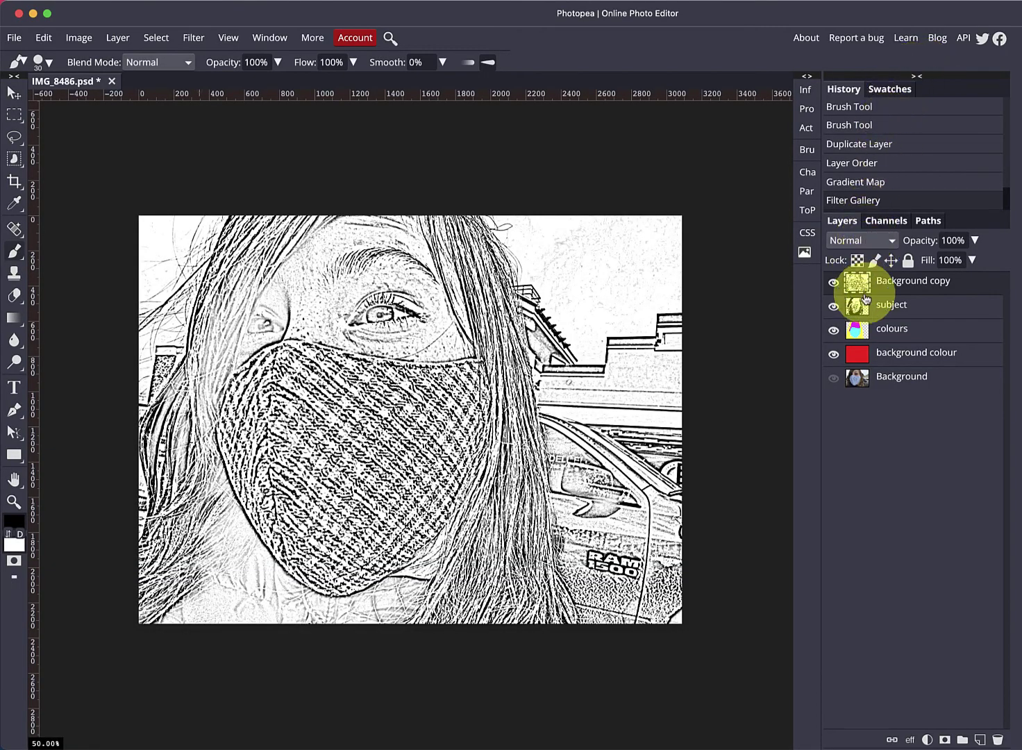
Compare the artwork with and without the Background copy line layer, and set that layer to Multiply blending at 11% opacity.
left_click(834, 283)
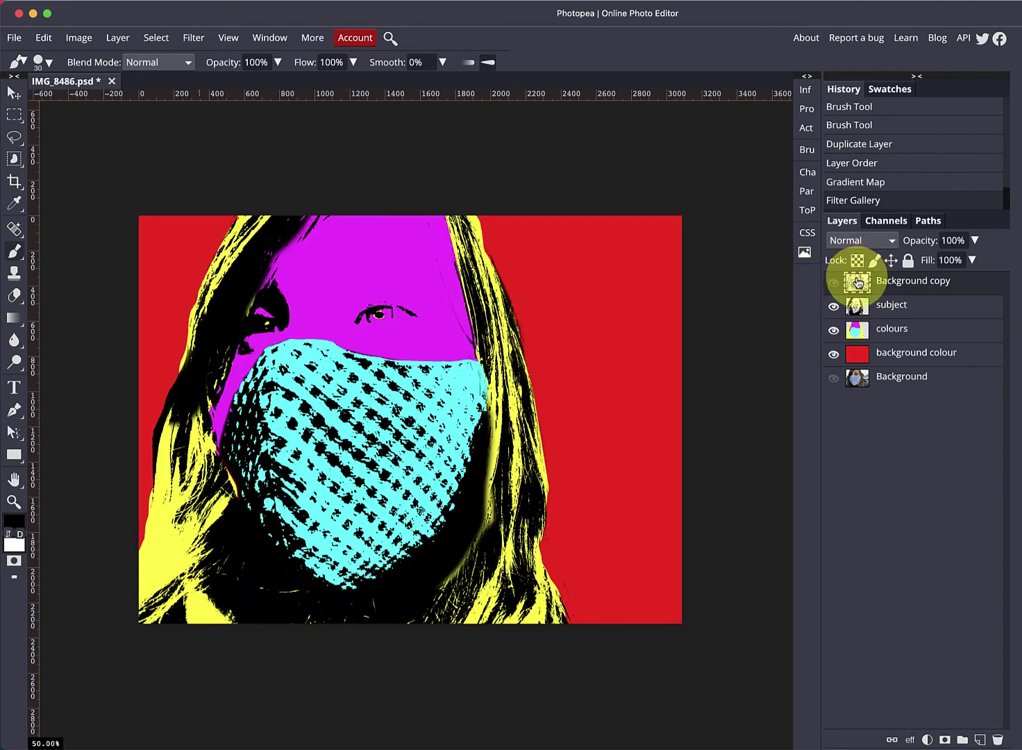
left_click(833, 281)
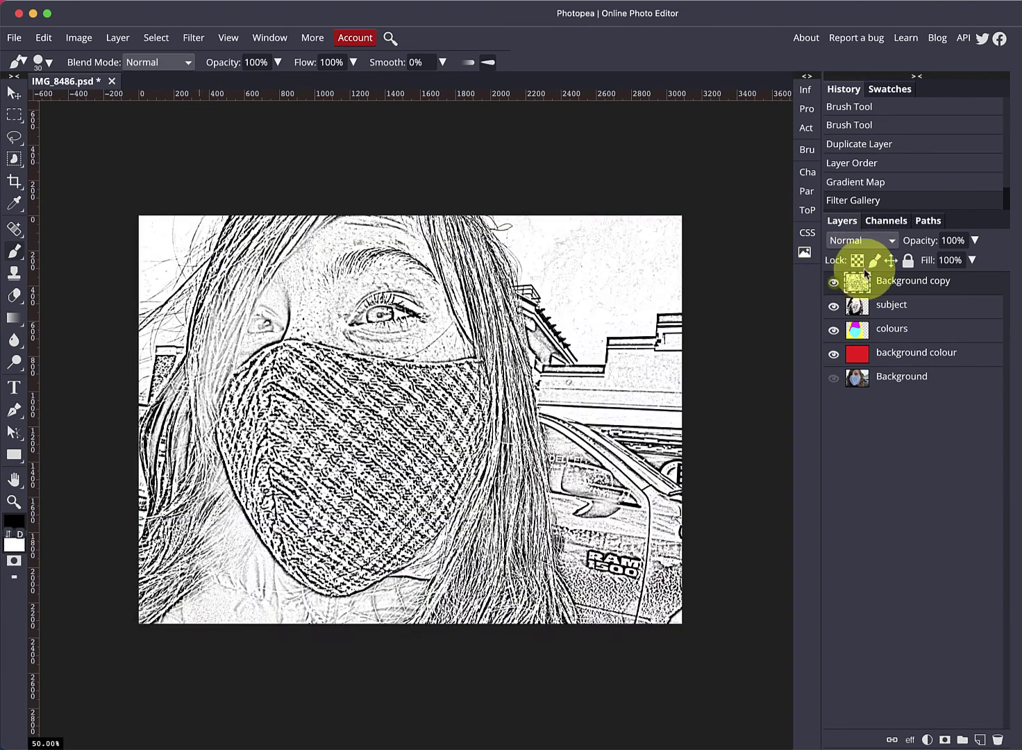
left_click(862, 240)
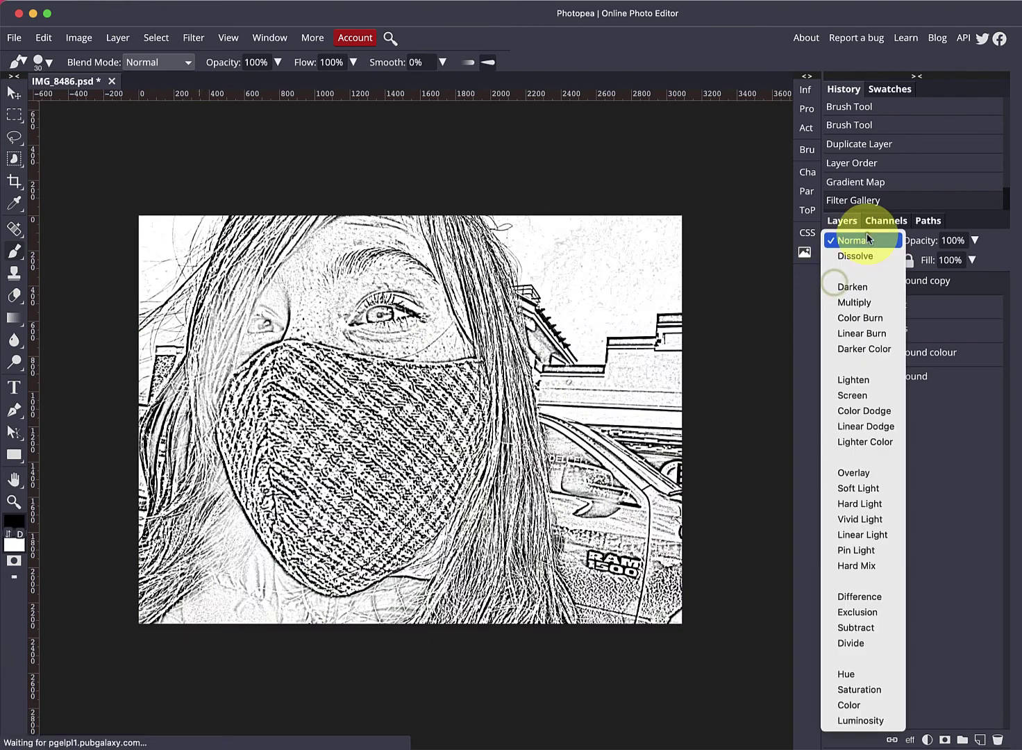
left_click(857, 302)
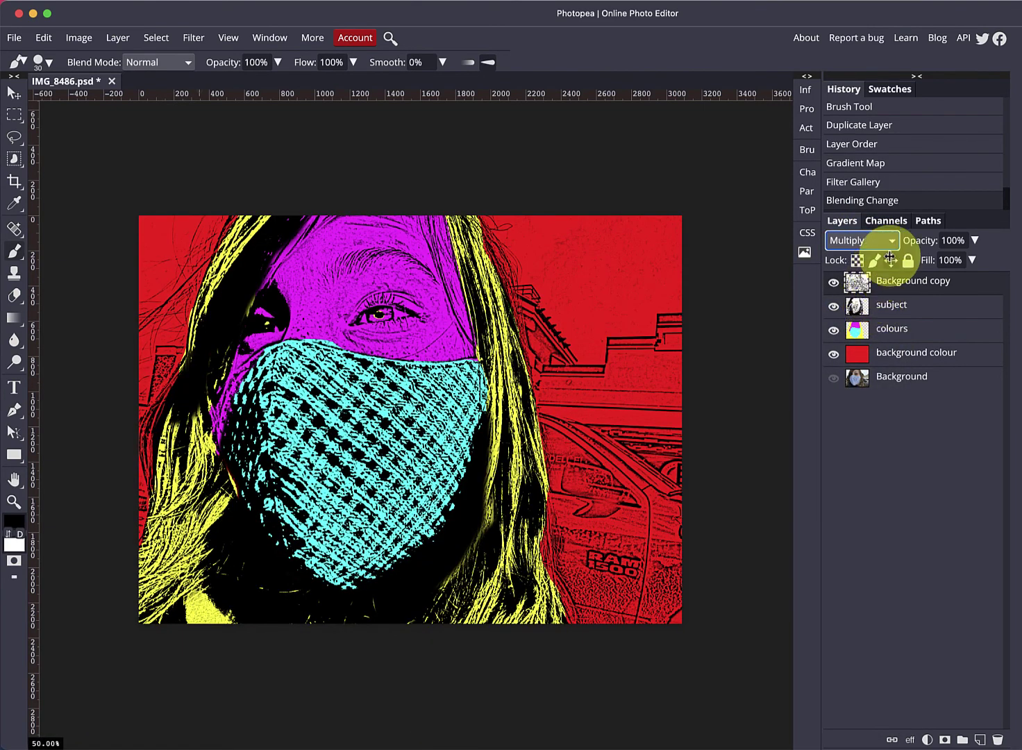
left_click_drag(918, 242, 837, 246)
mouse_move(737, 242)
left_mouse_down()
mouse_move(771, 237)
mouse_move(746, 241)
left_mouse_up()
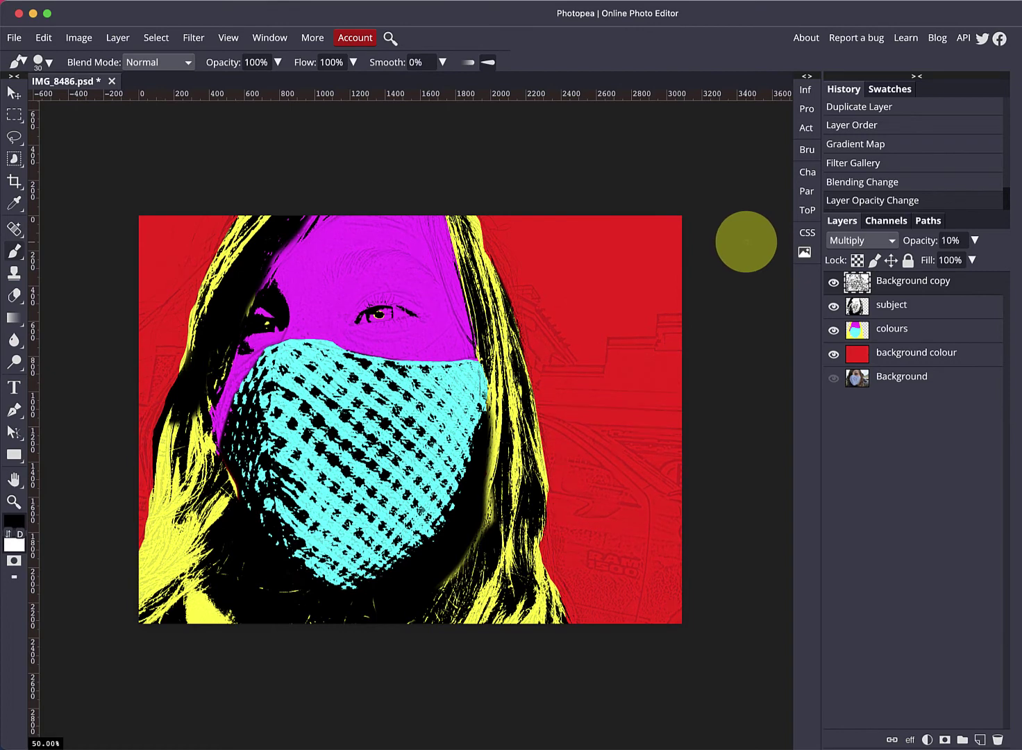
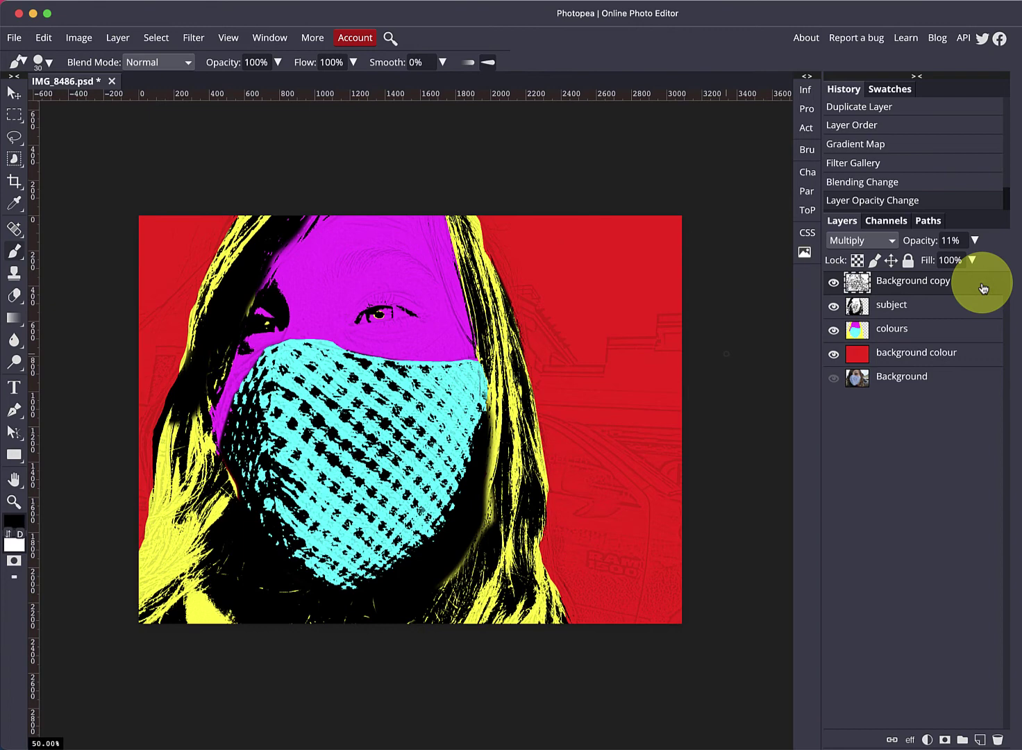
Stamp all visible layers into a new merged layer at the top of the stack and hide it.
key("super+alt+shift+e")
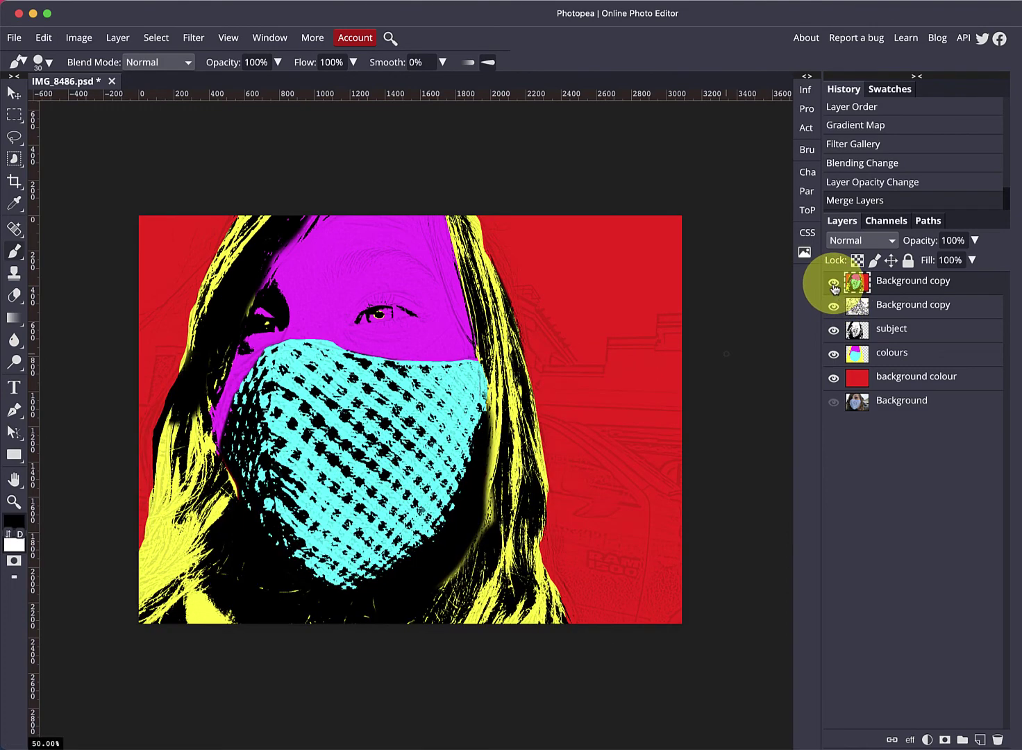
left_click(834, 283)
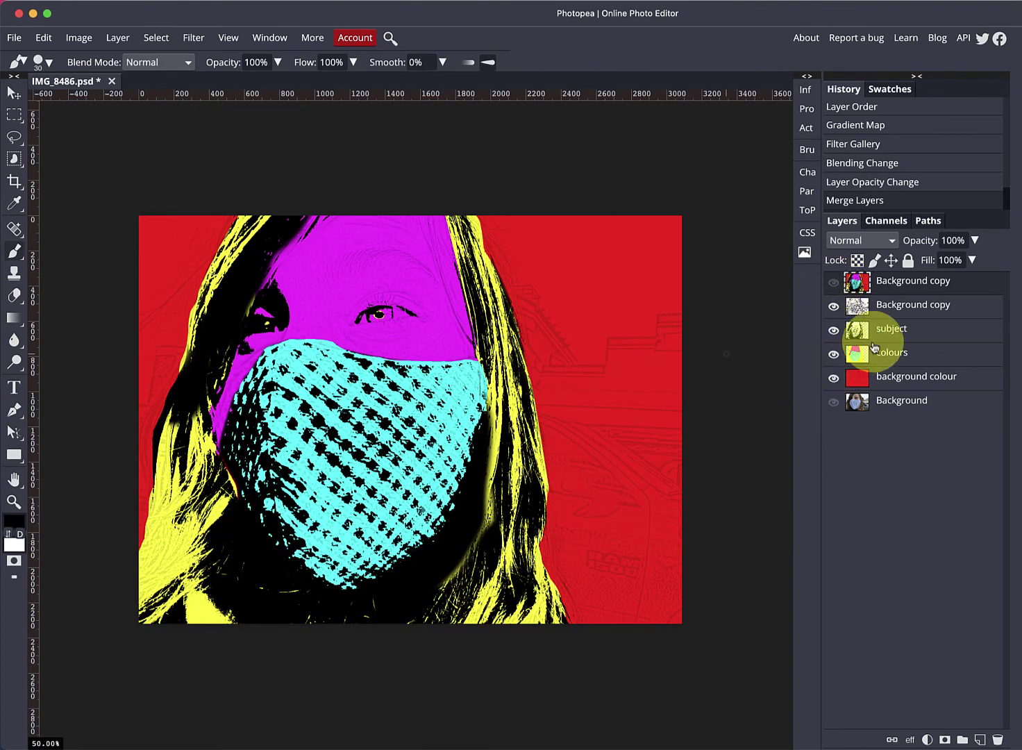
Add a Hue/Saturation adjustment above the subject layer with hue -180, and stamp the visible result into a hidden merged layer above the line layer.
left_click(903, 331)
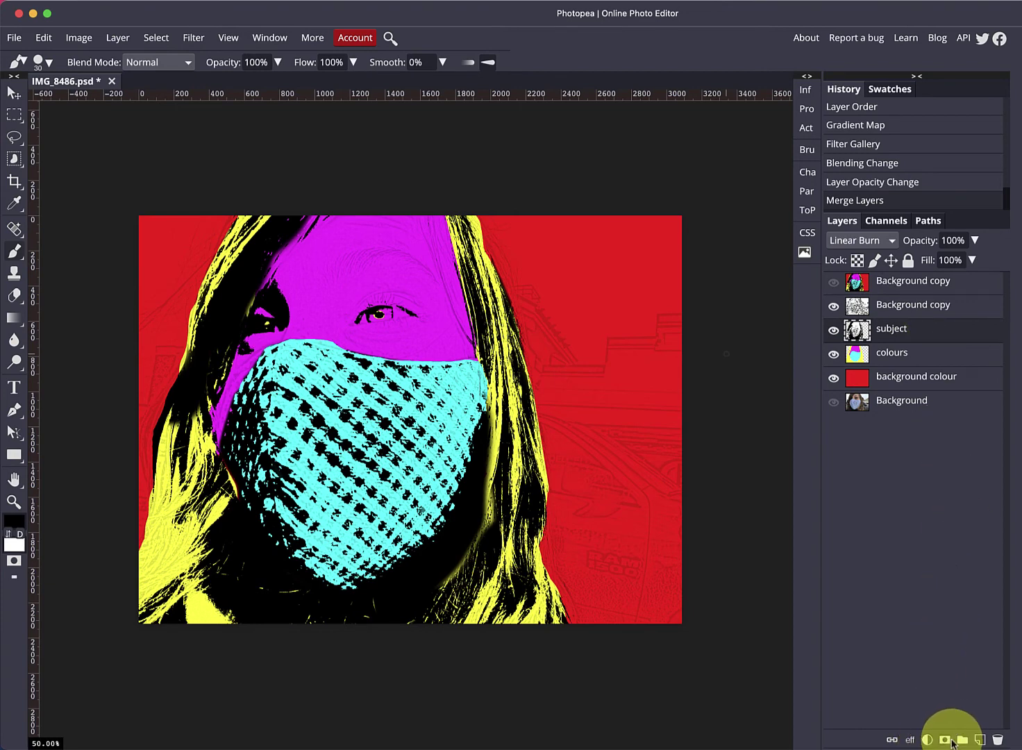
left_click(927, 739)
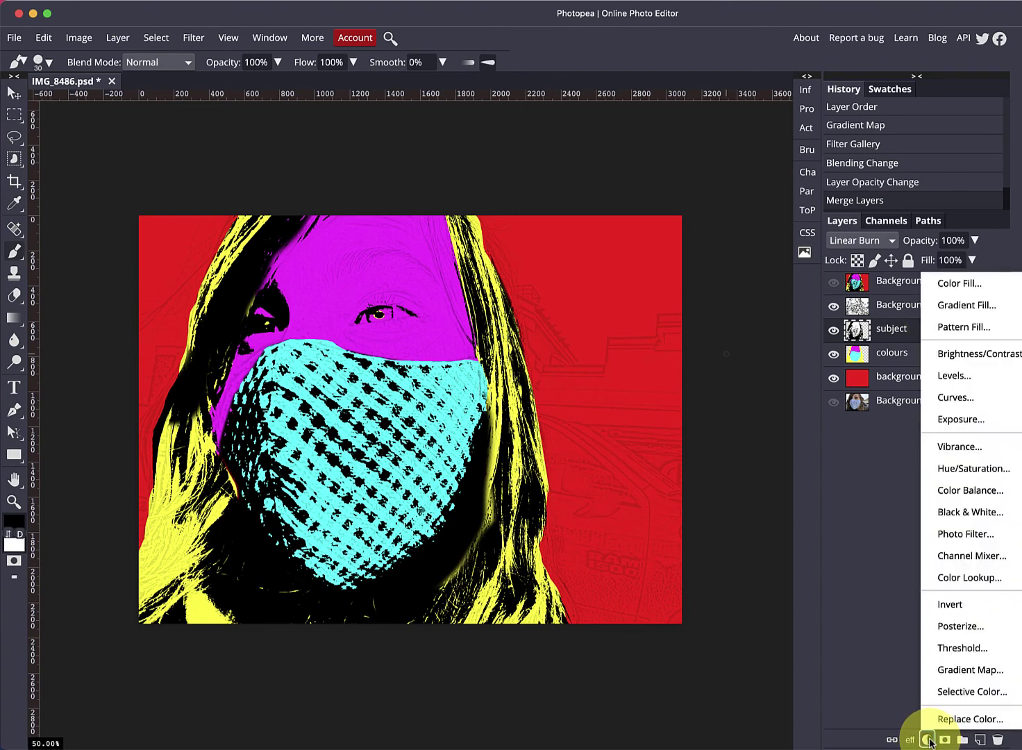
left_click(981, 472)
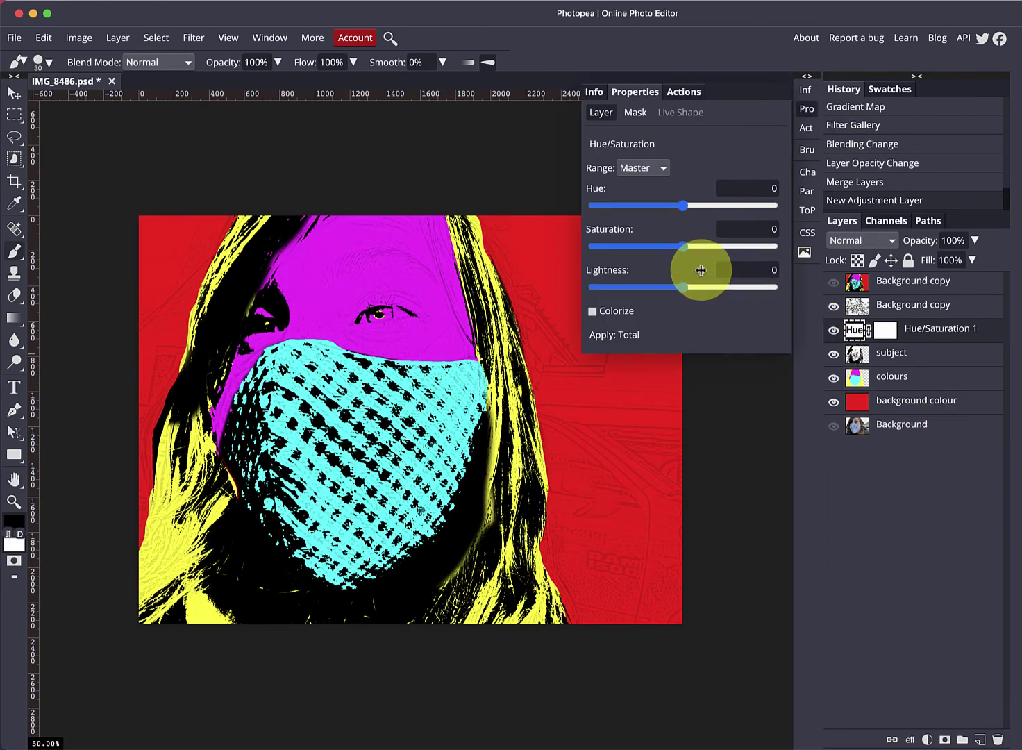
left_click_drag(684, 212, 578, 213)
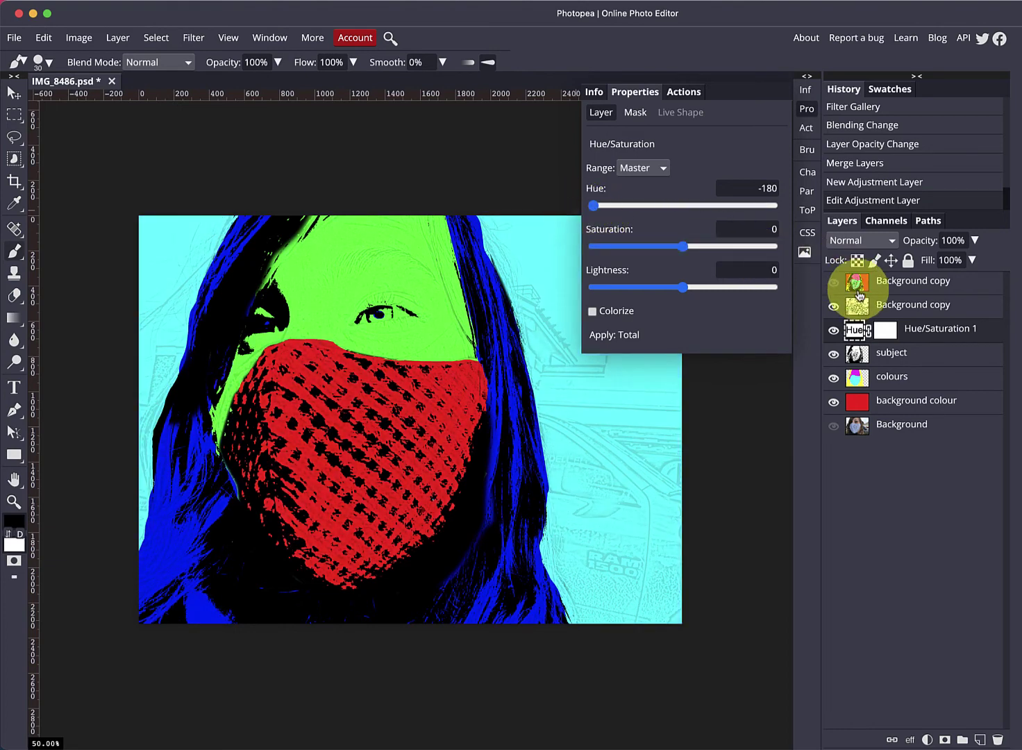
left_click(855, 307)
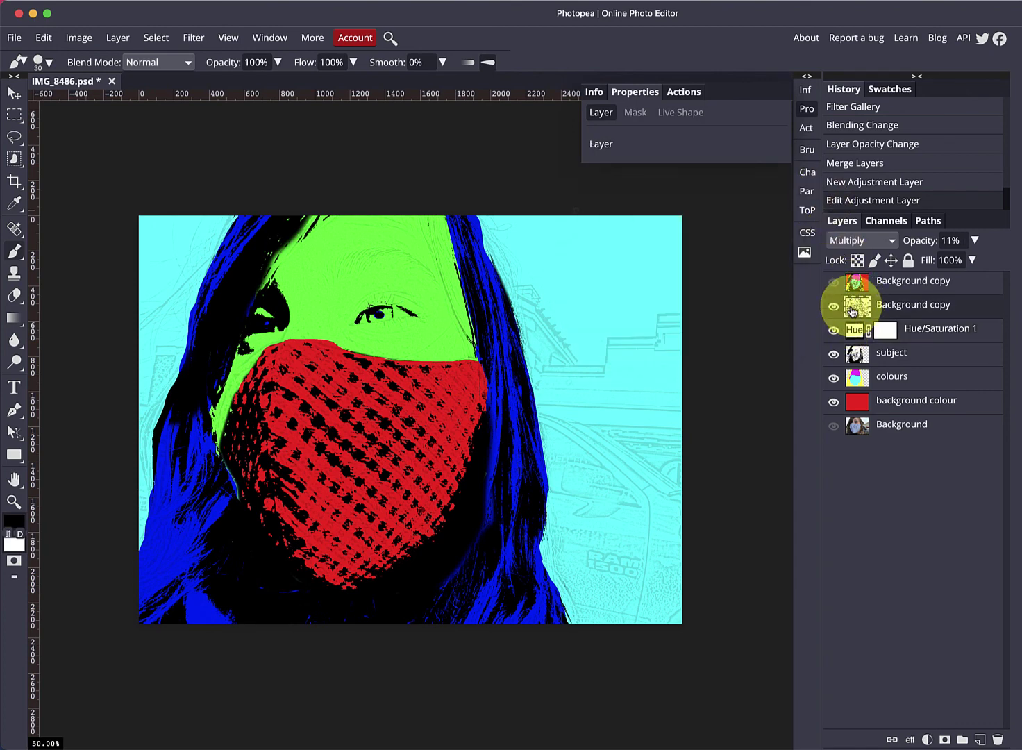
key("alt+shift+super+e")
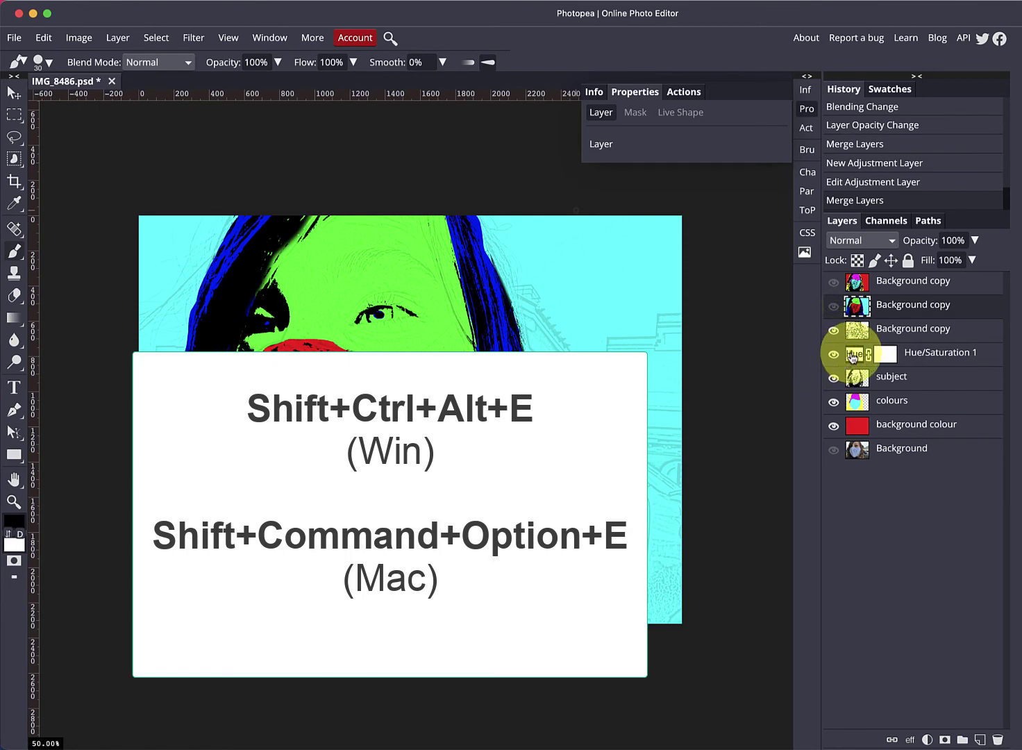
Set the Hue/Saturation 1 hue to 180, stamp the visible result into a new merged layer above the line layer, and hide it.
left_click(841, 353)
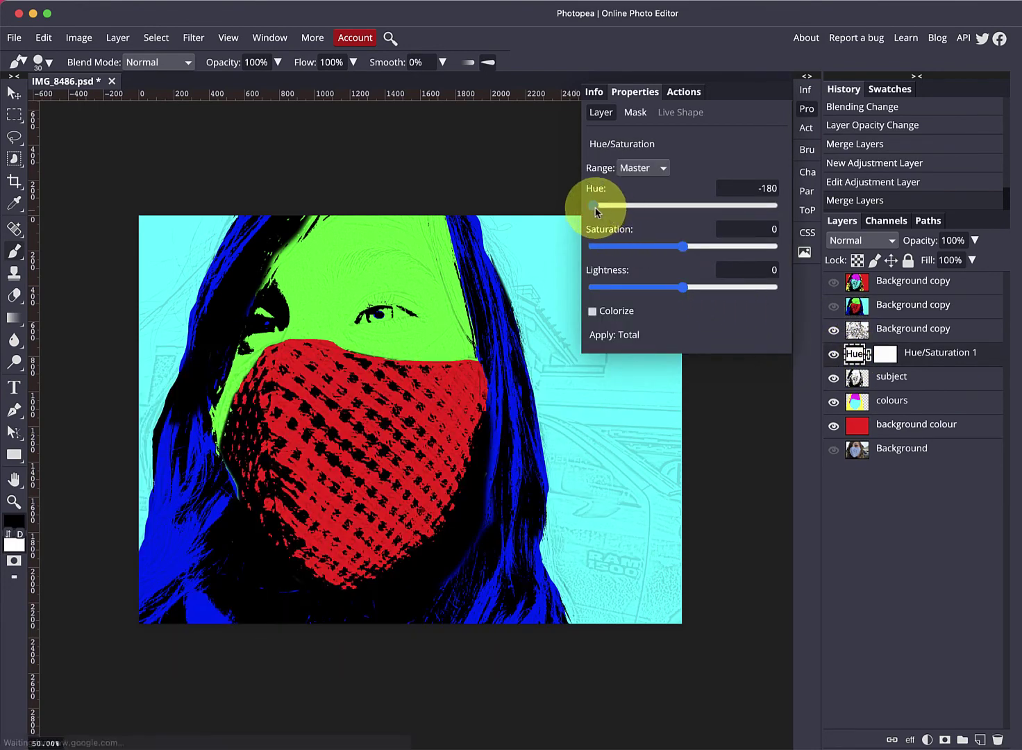
left_click_drag(594, 206, 779, 212)
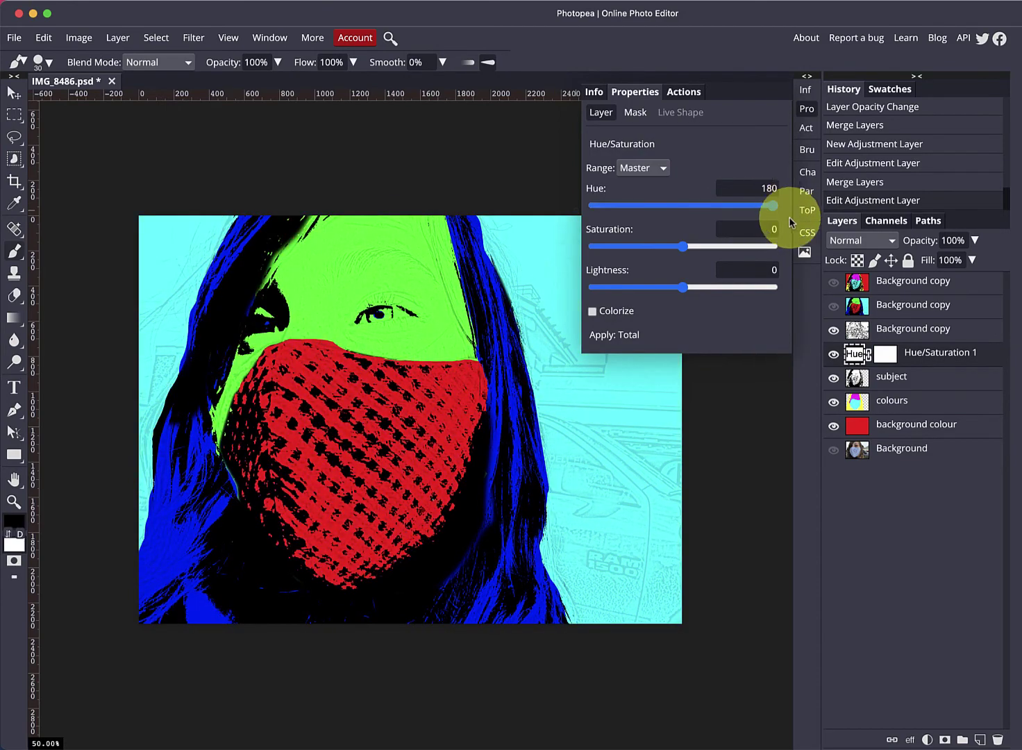
left_click(857, 338)
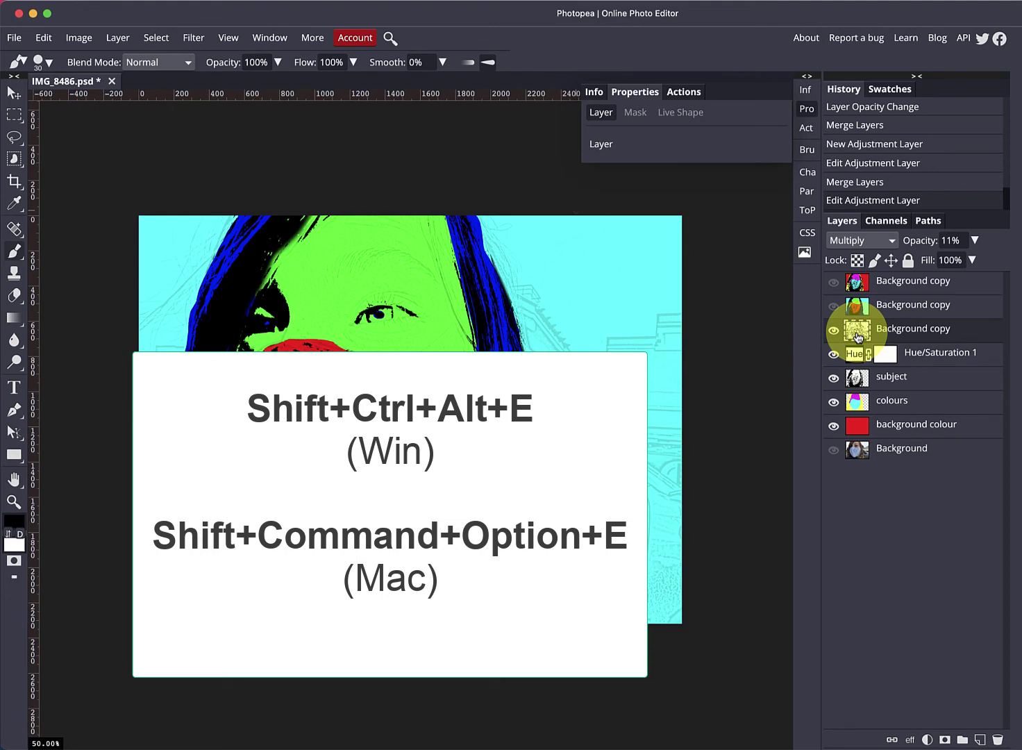
key("shift+super+alt+e")
left_click(833, 330)
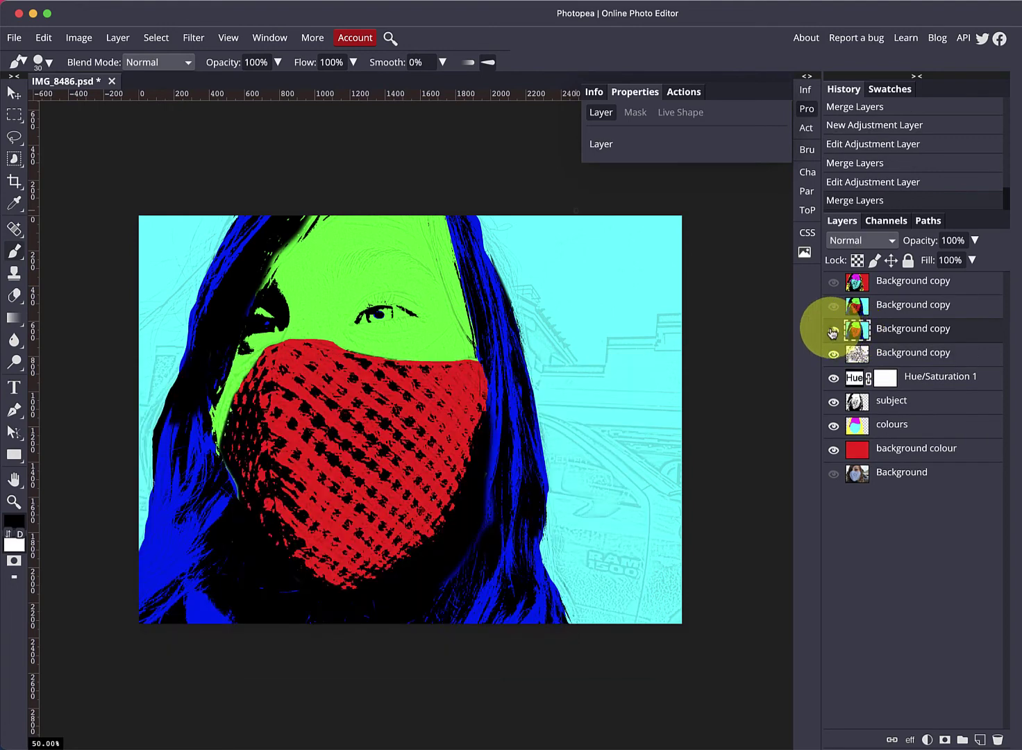
Set the Hue/Saturation 1 hue to 67 and stamp the visible result into another merged layer above the line layer.
left_click_drag(854, 355, 852, 379)
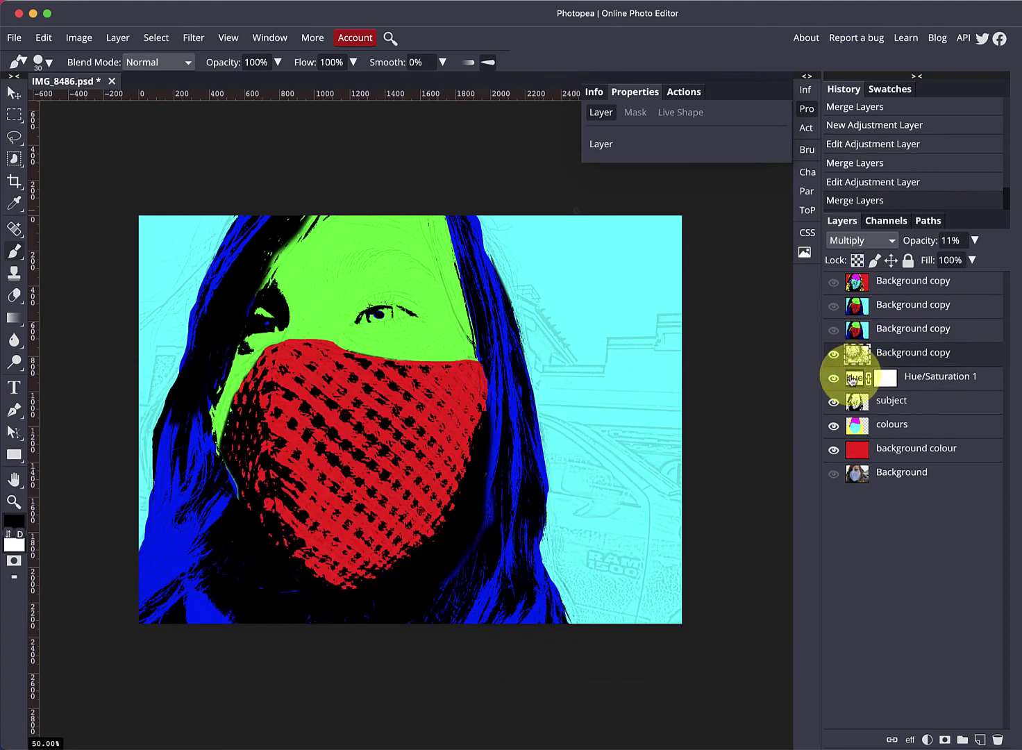
left_click(852, 379)
left_click_drag(776, 207, 712, 217)
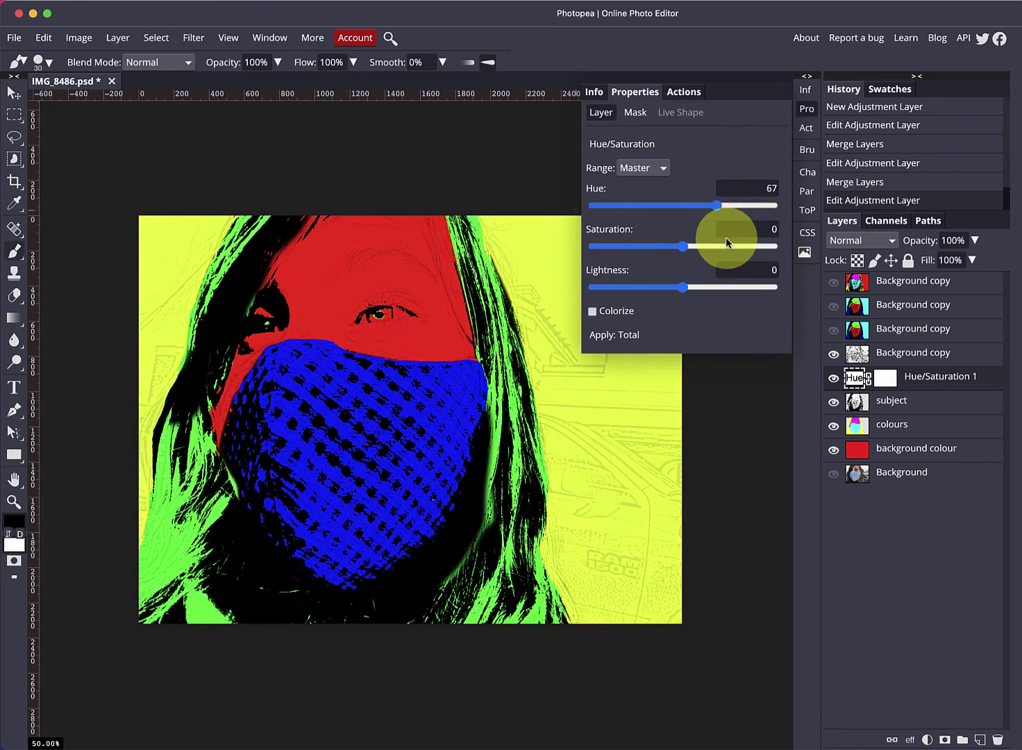
left_click(856, 357)
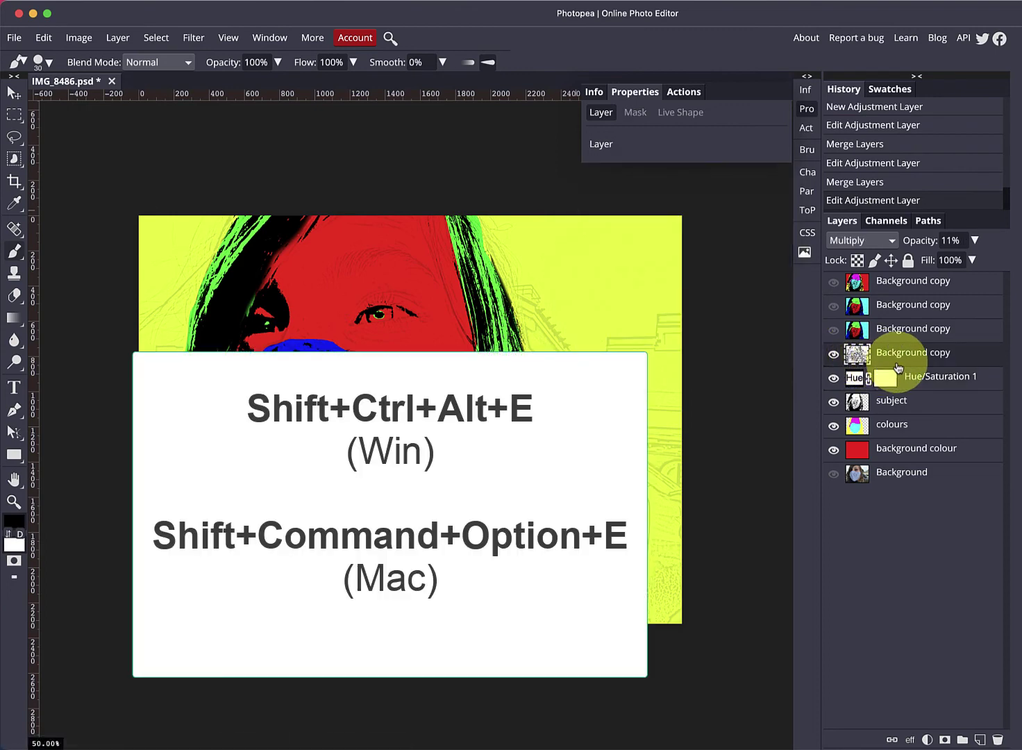
key("shift+alt+super+e")
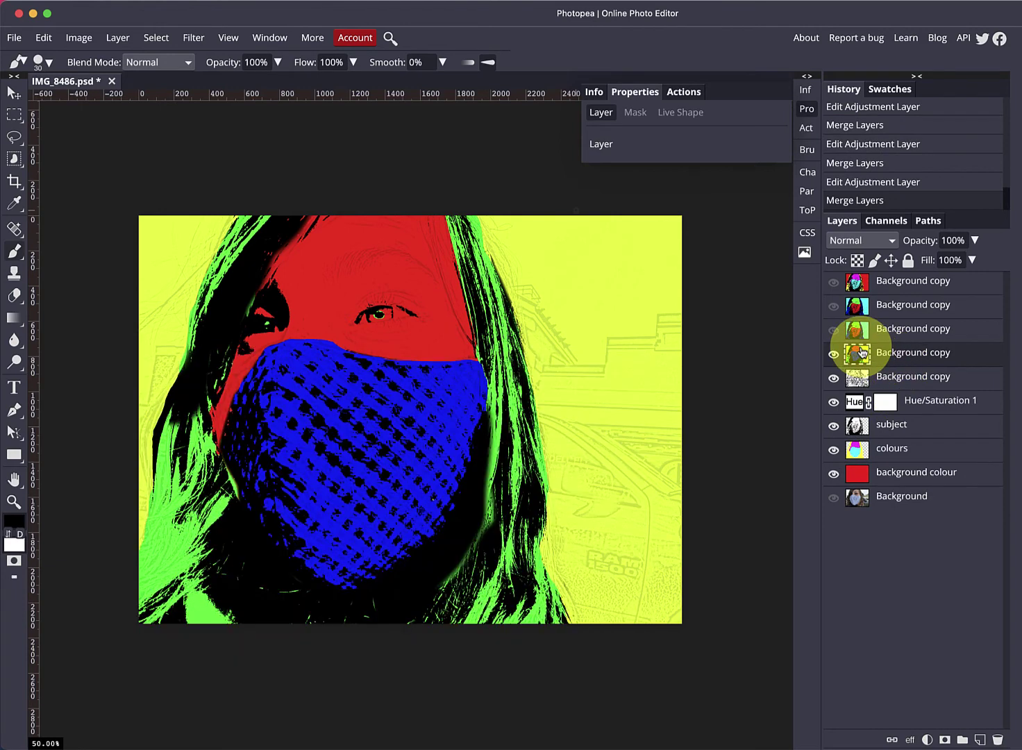
Make the three hidden merged colour versions visible again and select the topmost one.
left_click(833, 330)
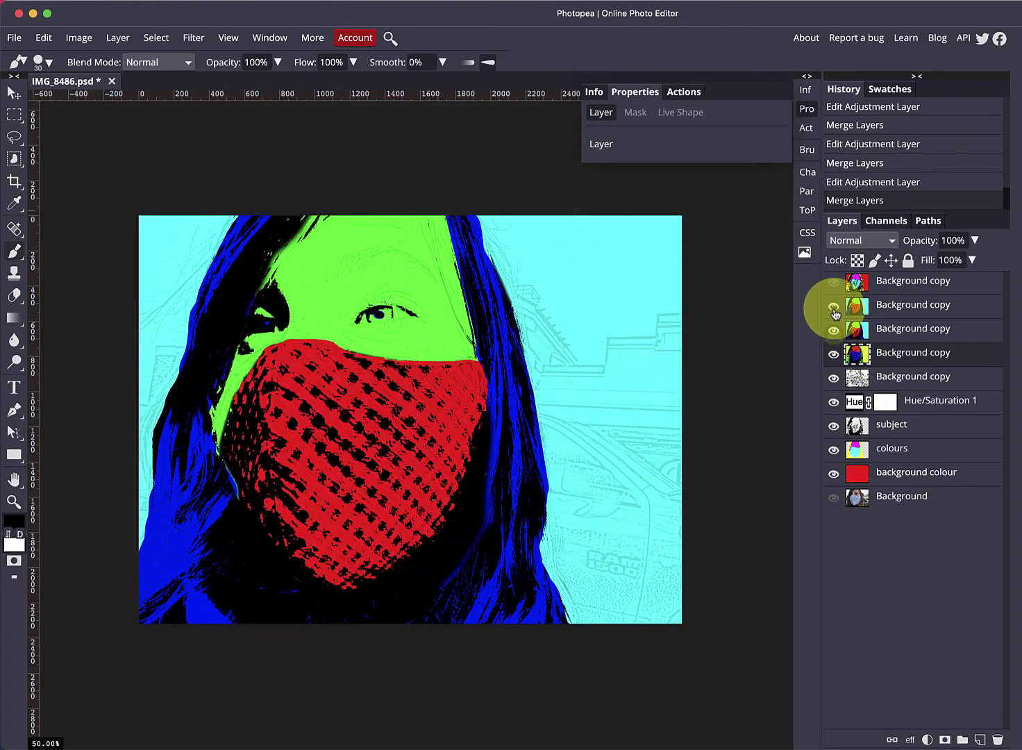
left_click(833, 305)
left_click(833, 281)
left_click(861, 282)
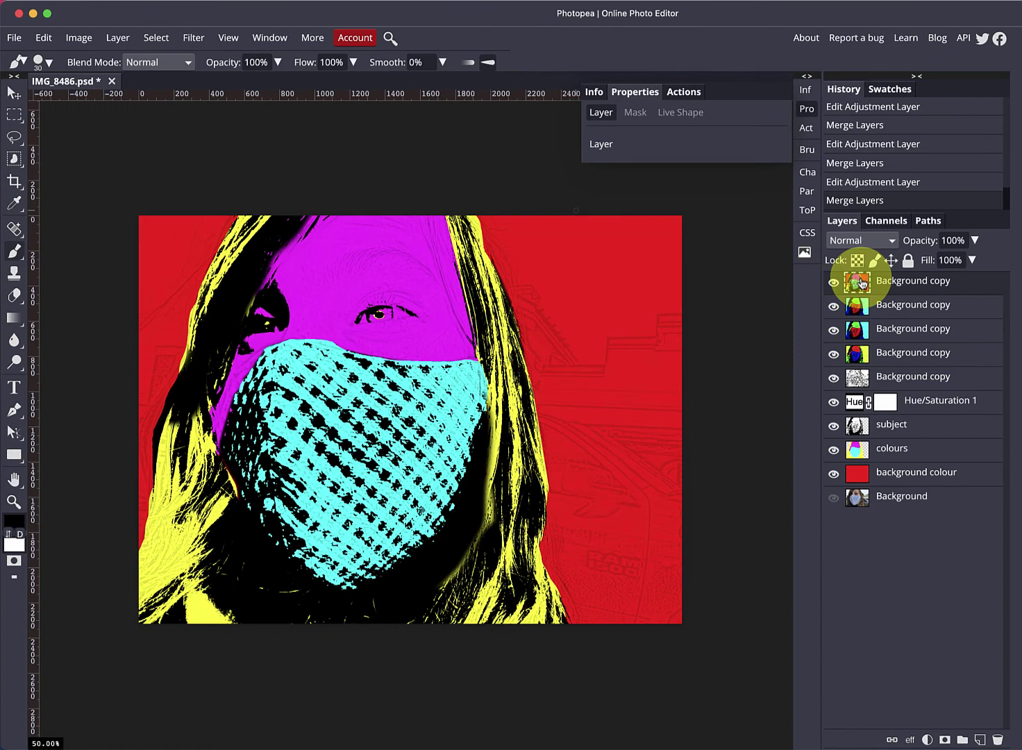
Select the four merged colour versions together and scale them proportionally to 50%.
left_click_drag(861, 282, 861, 353)
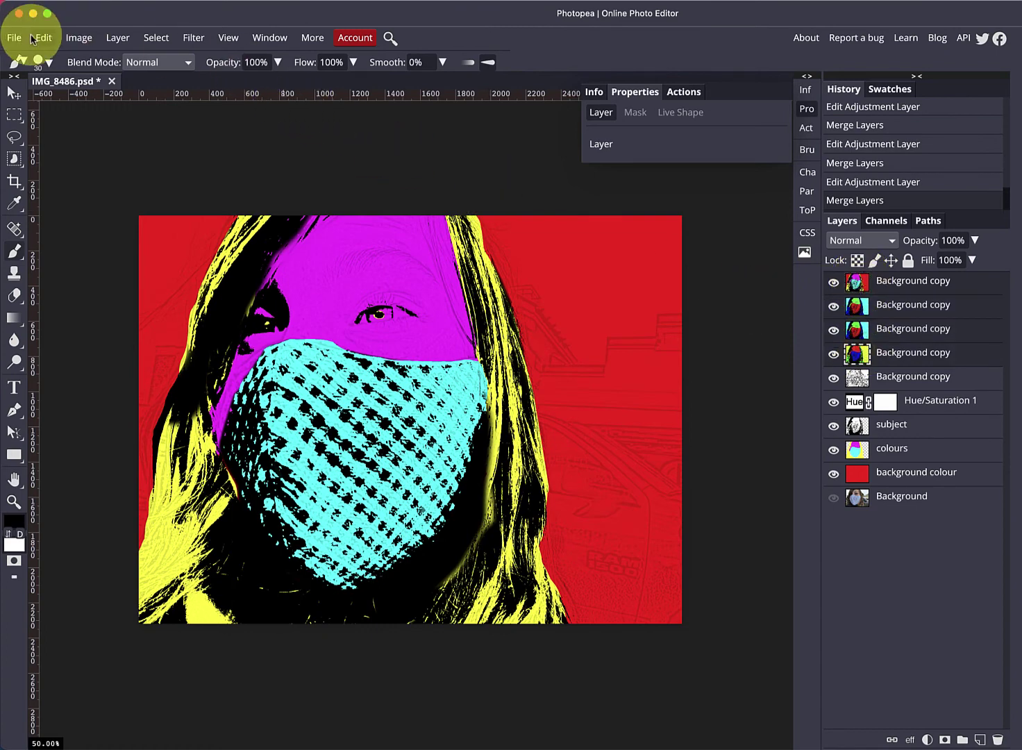
left_click(54, 40)
mouse_move(91, 391)
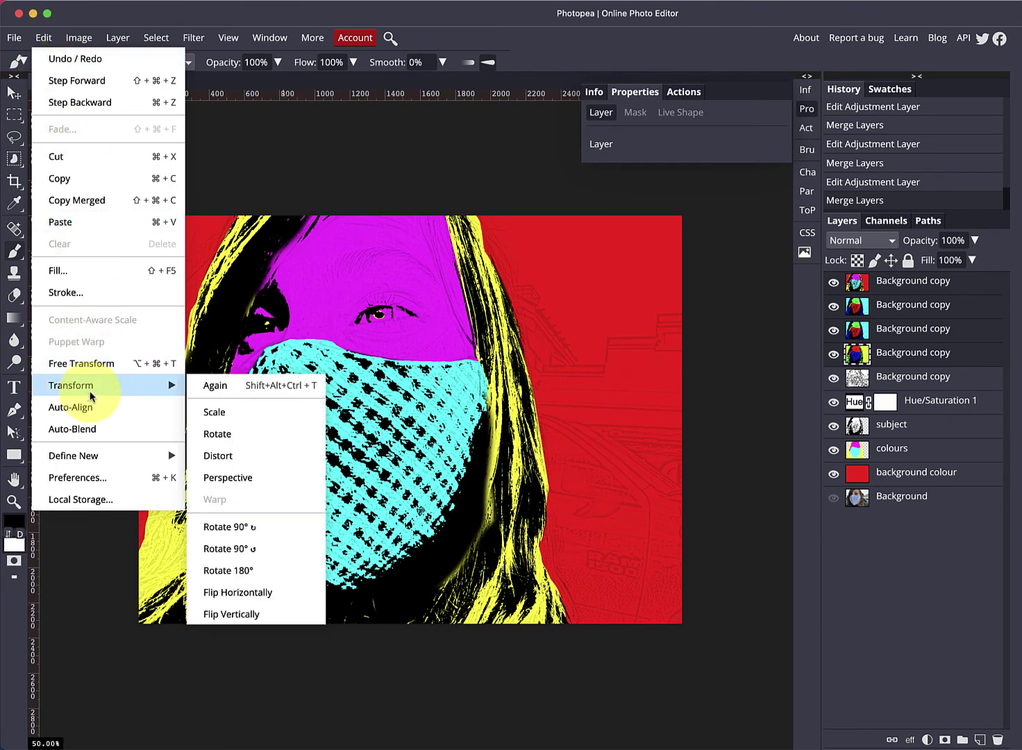
left_click(281, 413)
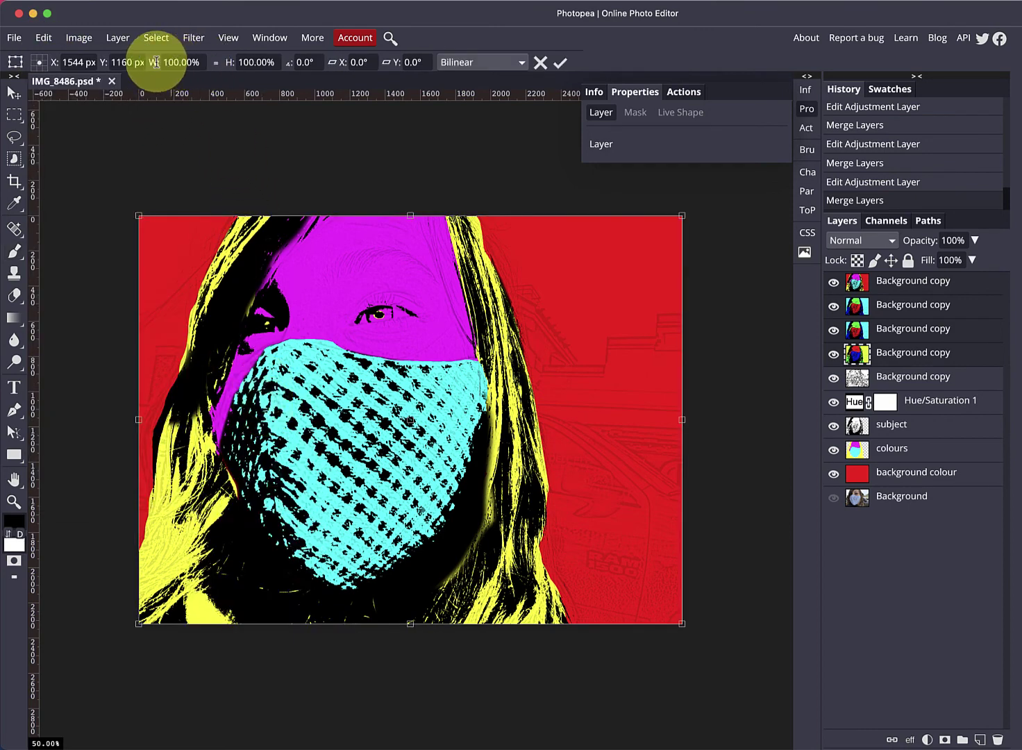
left_click(216, 63)
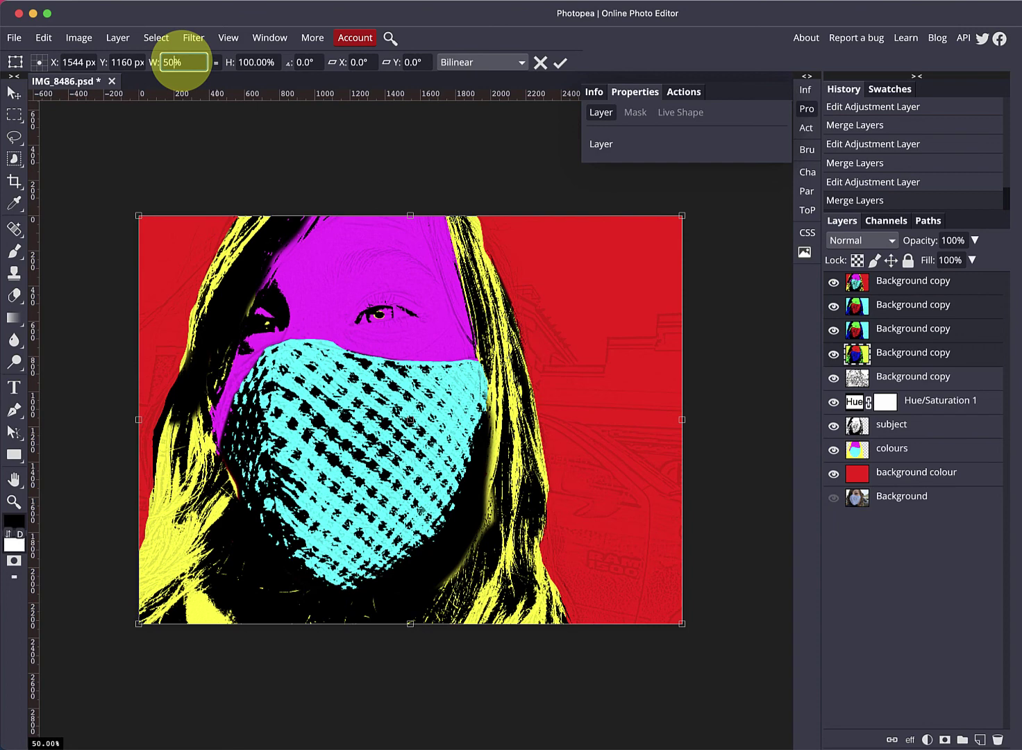
left_click(182, 61)
type("50%")
key("Tab")
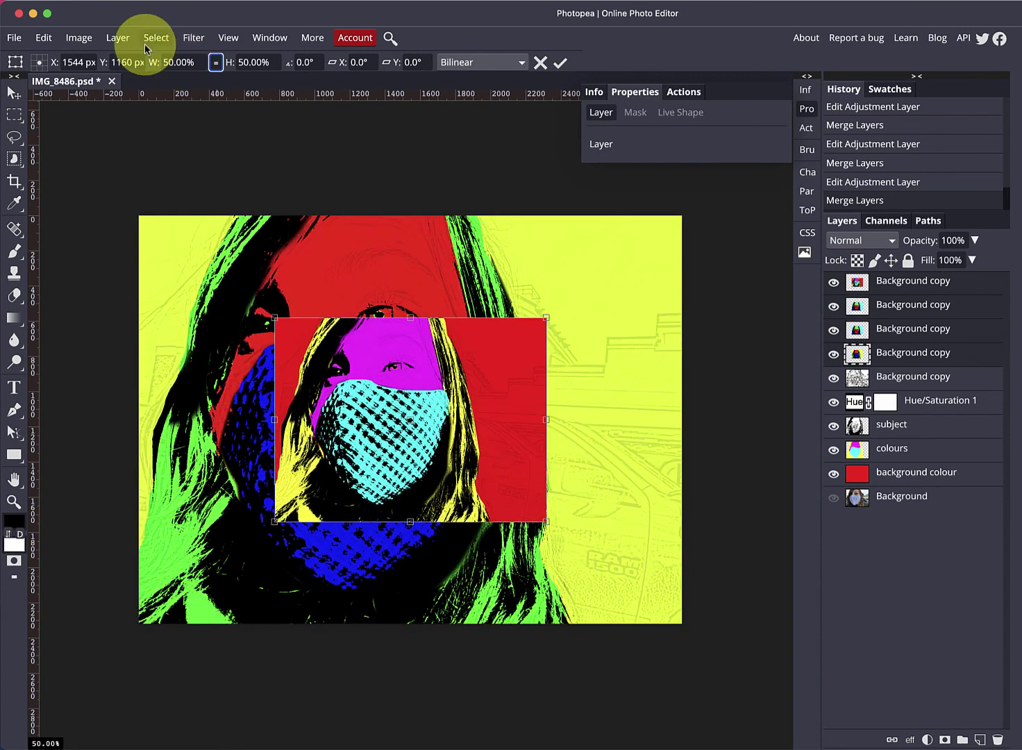
left_click(13, 91)
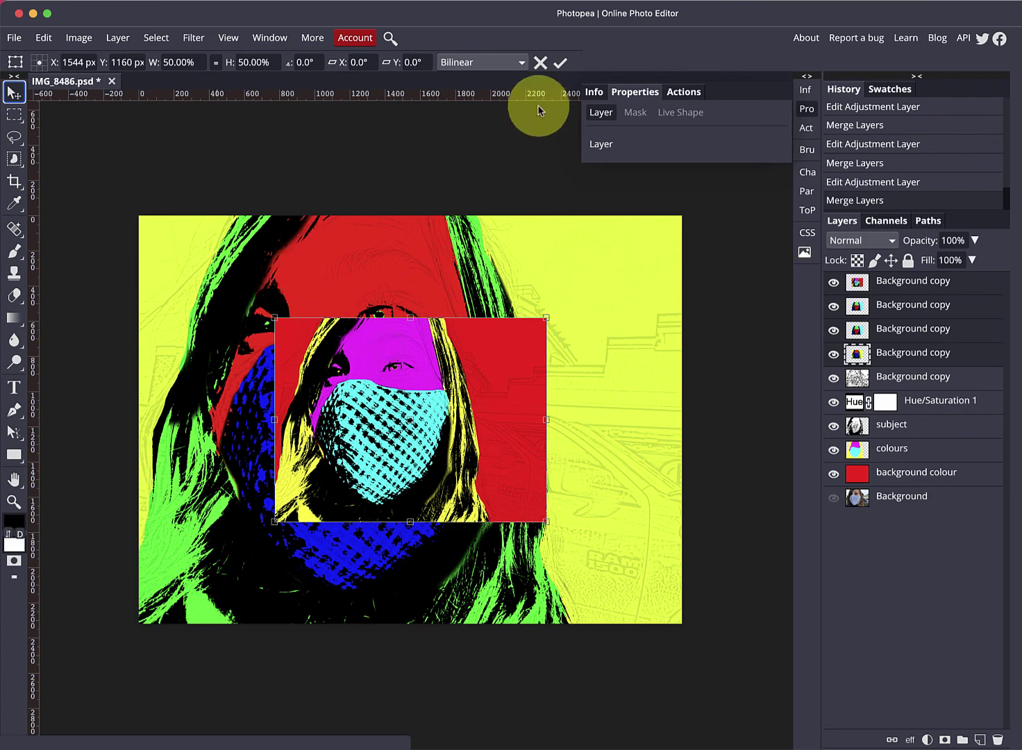
left_click(559, 62)
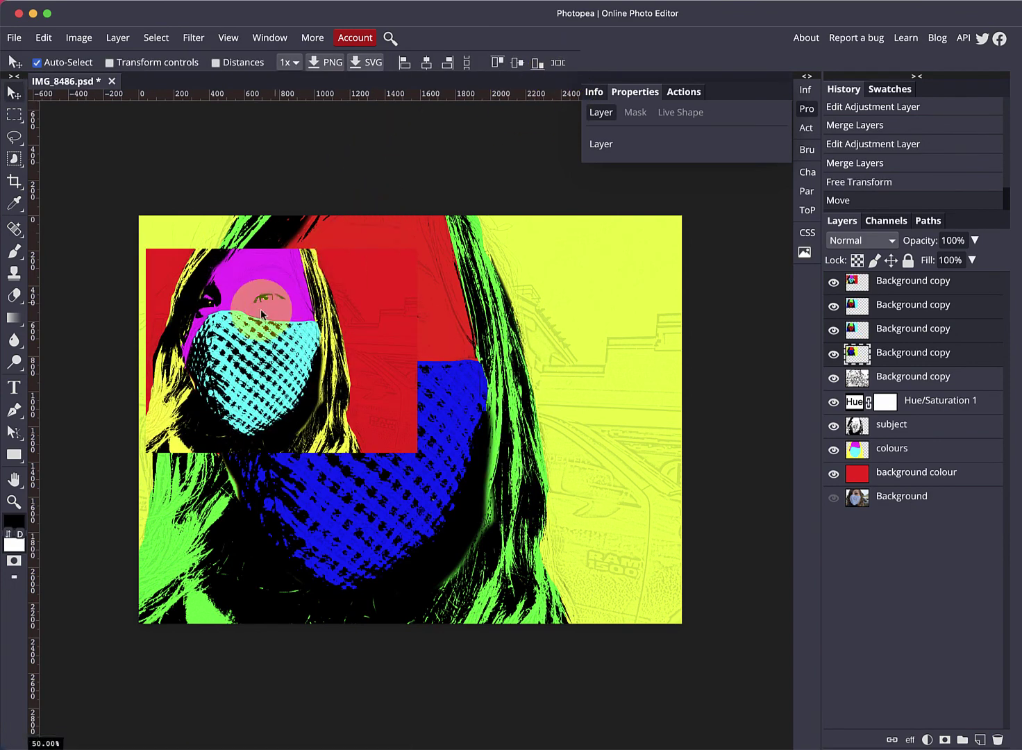
Arrange the four half-size versions in a two-by-two grid: yellow upper-left, cyan upper-right, red lower-left and the second cyan one lower-right.
left_click_drag(208, 316, 201, 283)
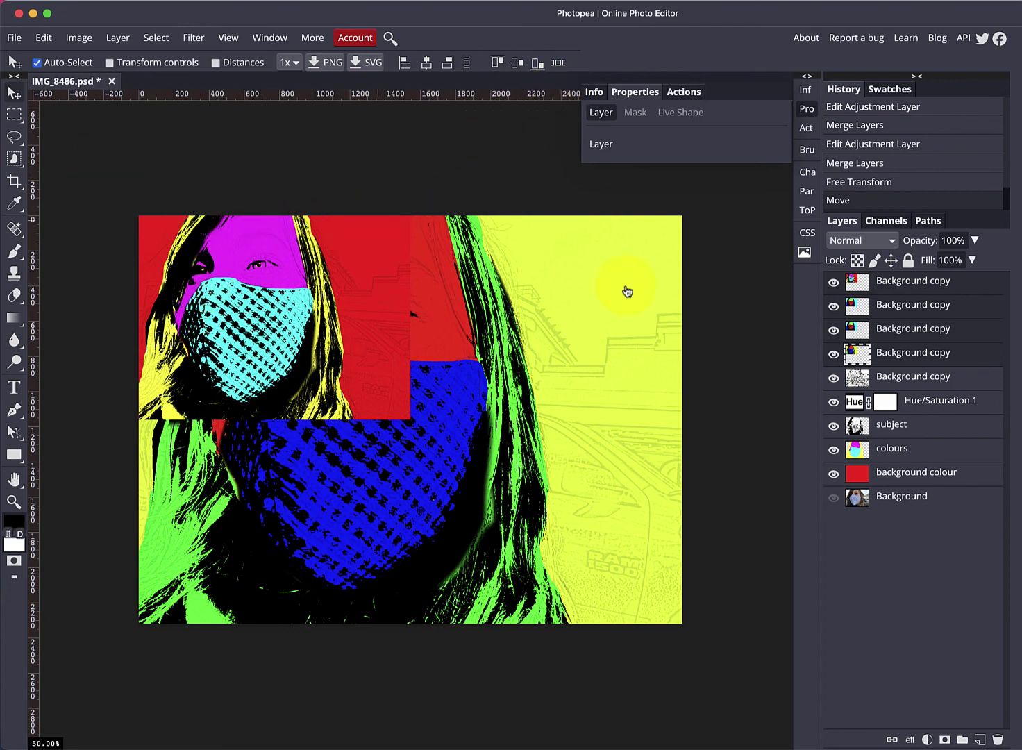
left_click(955, 371)
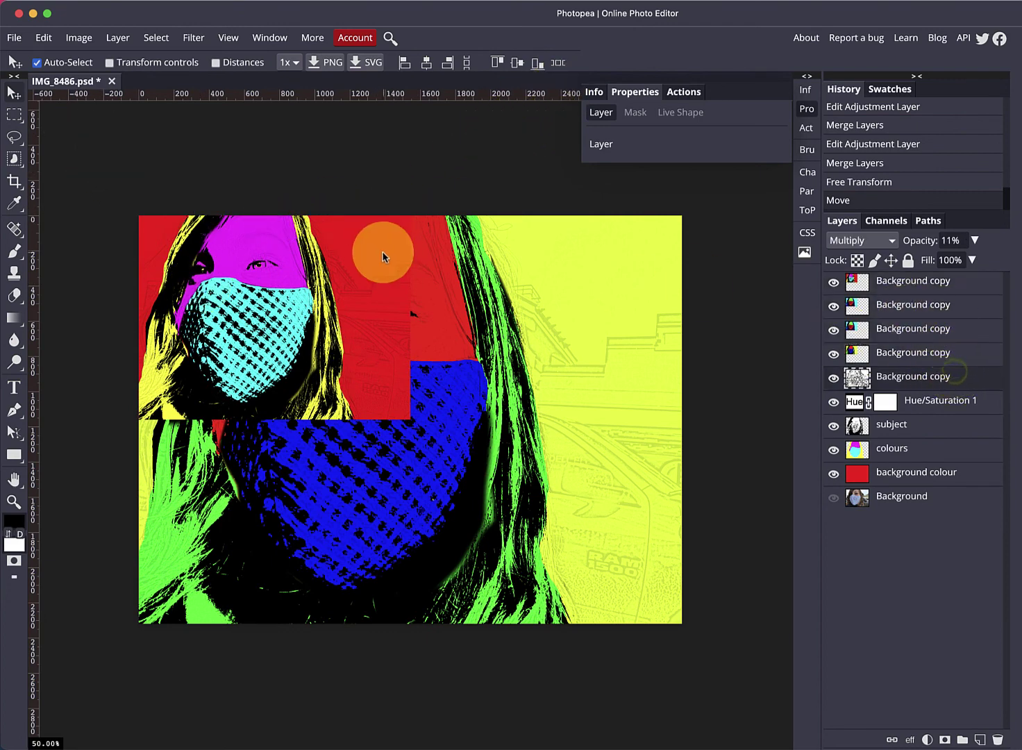
left_click(302, 345)
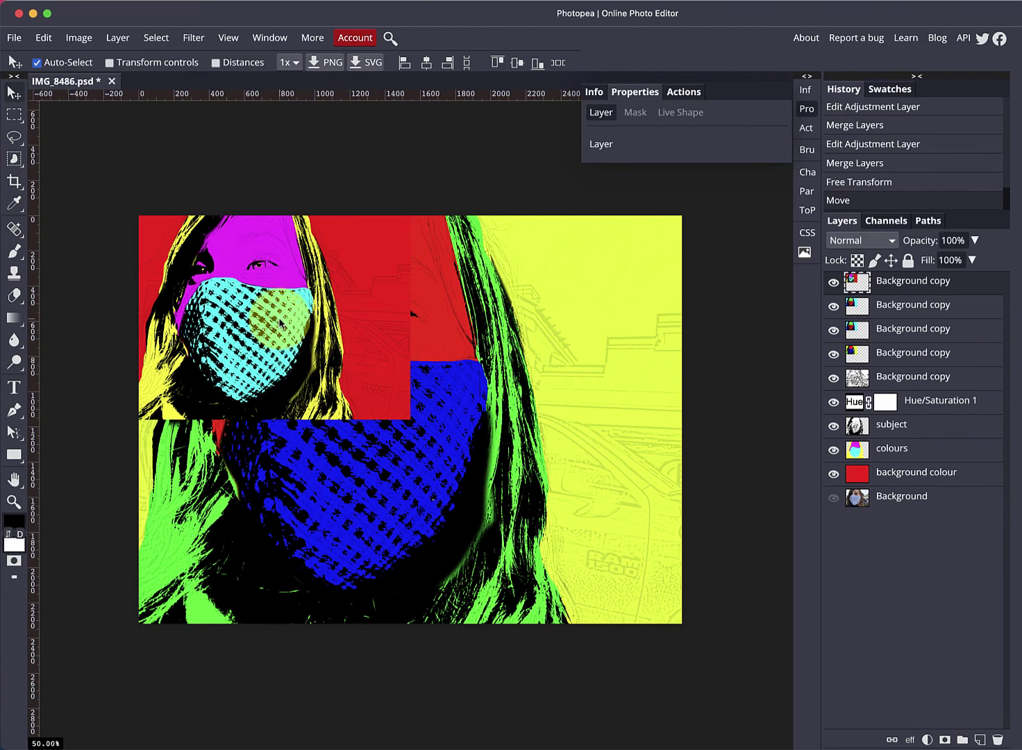
left_click_drag(269, 292, 272, 501)
left_click_drag(274, 342, 529, 335)
left_click(417, 342)
left_click_drag(273, 313, 534, 524)
left_click(308, 353)
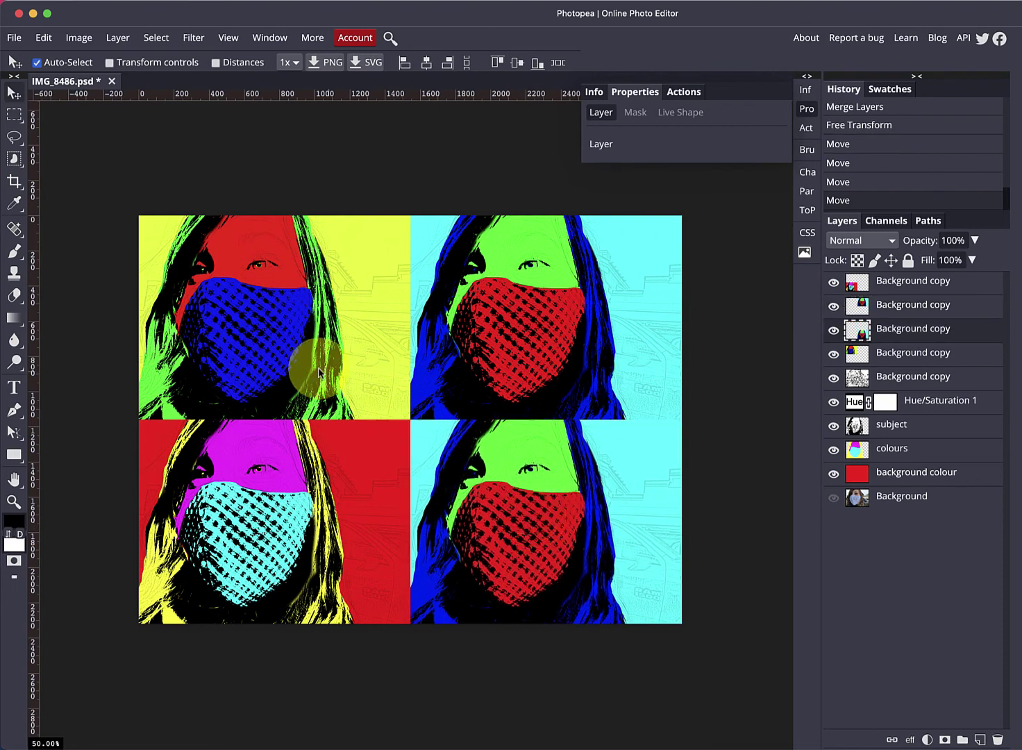
left_click(479, 356)
left_click_drag(479, 356, 556, 437)
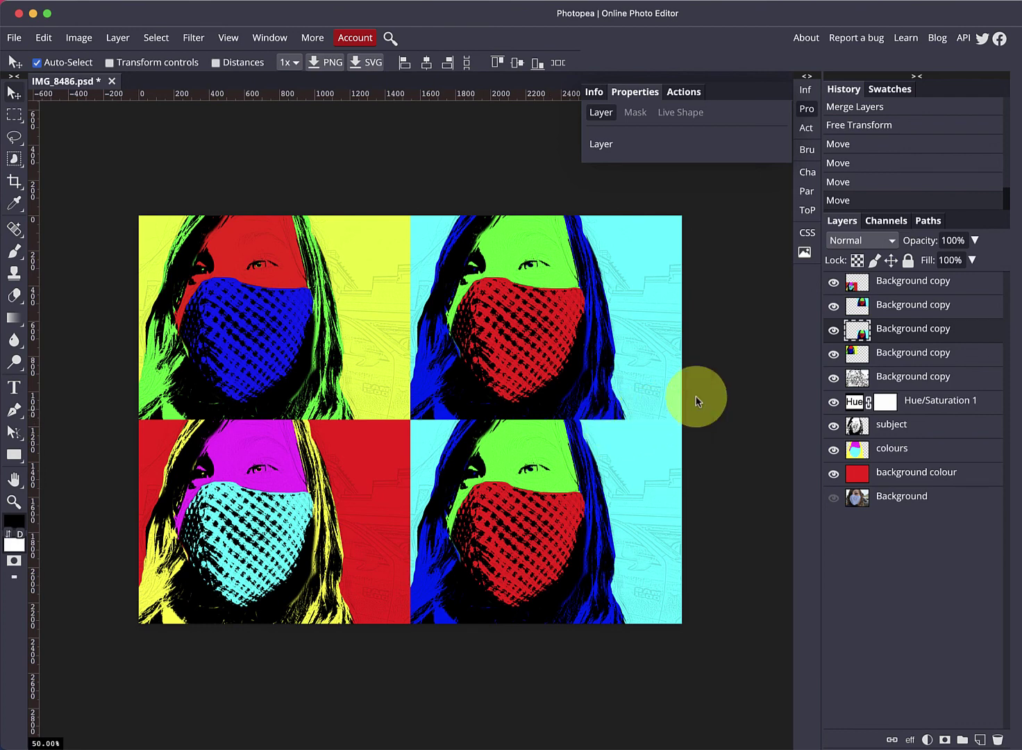
Hide the line overlay, subject, colours and background colour layers, leaving Hue/Saturation 1 selected.
left_click(855, 402)
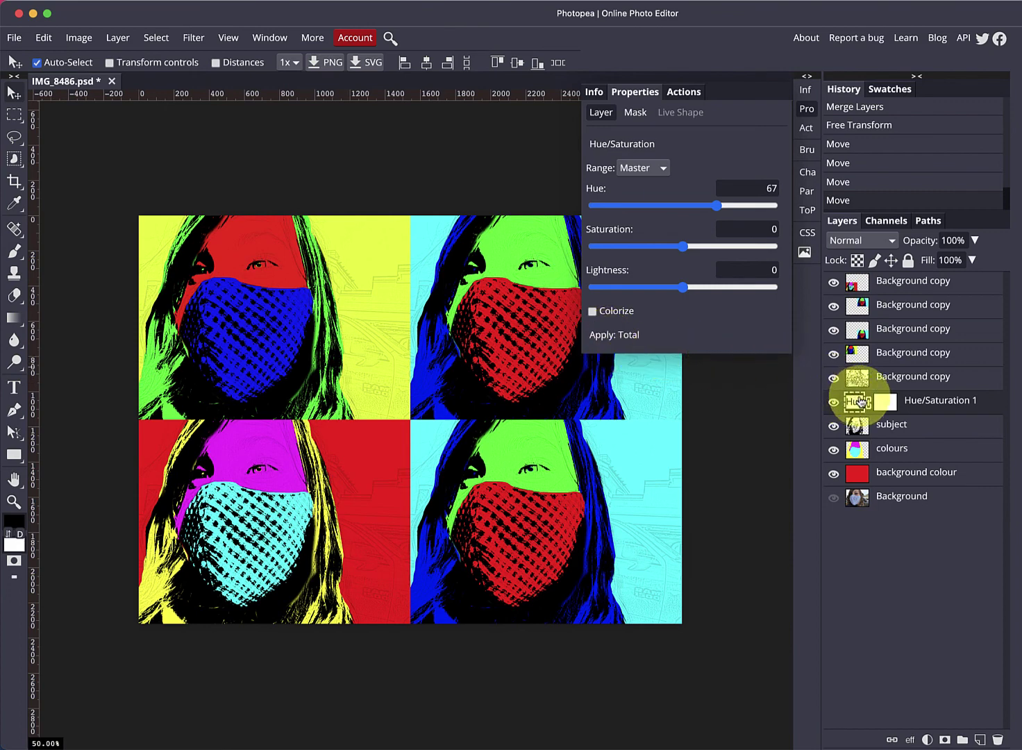
left_click(833, 378)
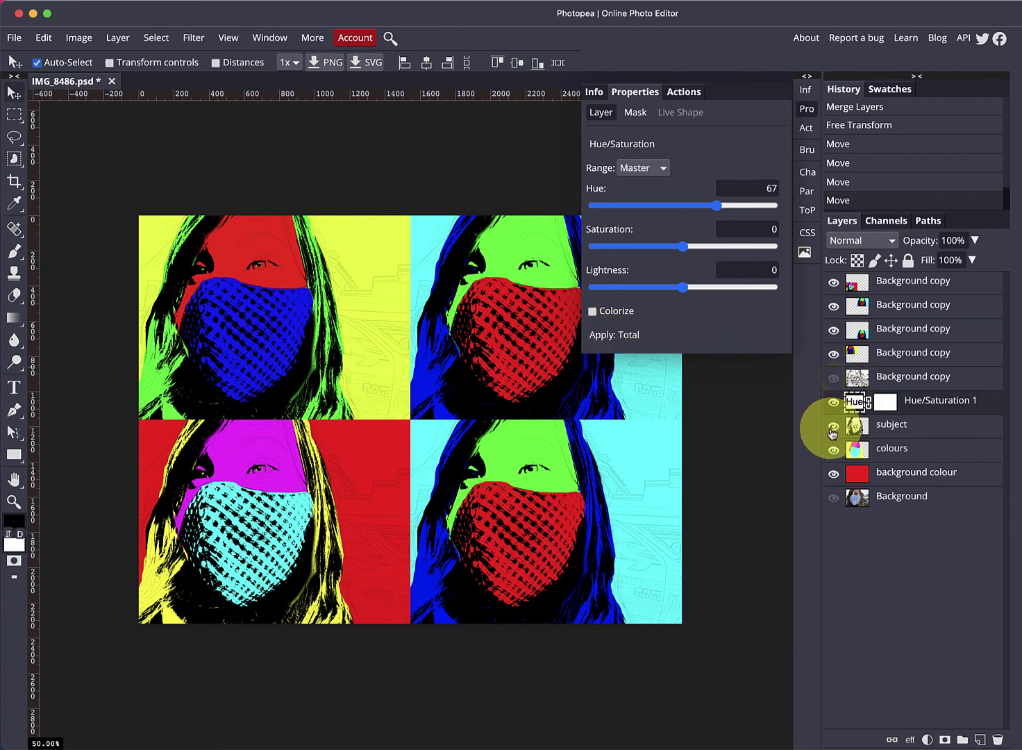
left_click_drag(832, 423, 834, 452)
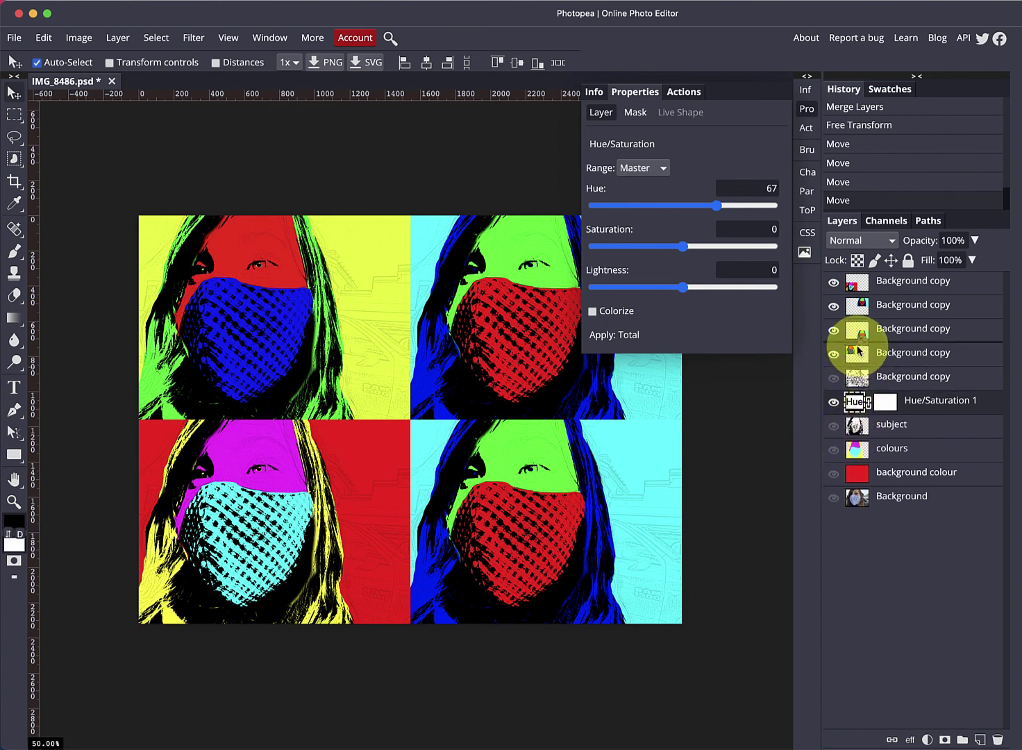
Reorder the layers so Hue/Saturation 1 sits directly above the lower-right version and below the other three versions.
left_click_drag(859, 333, 858, 336)
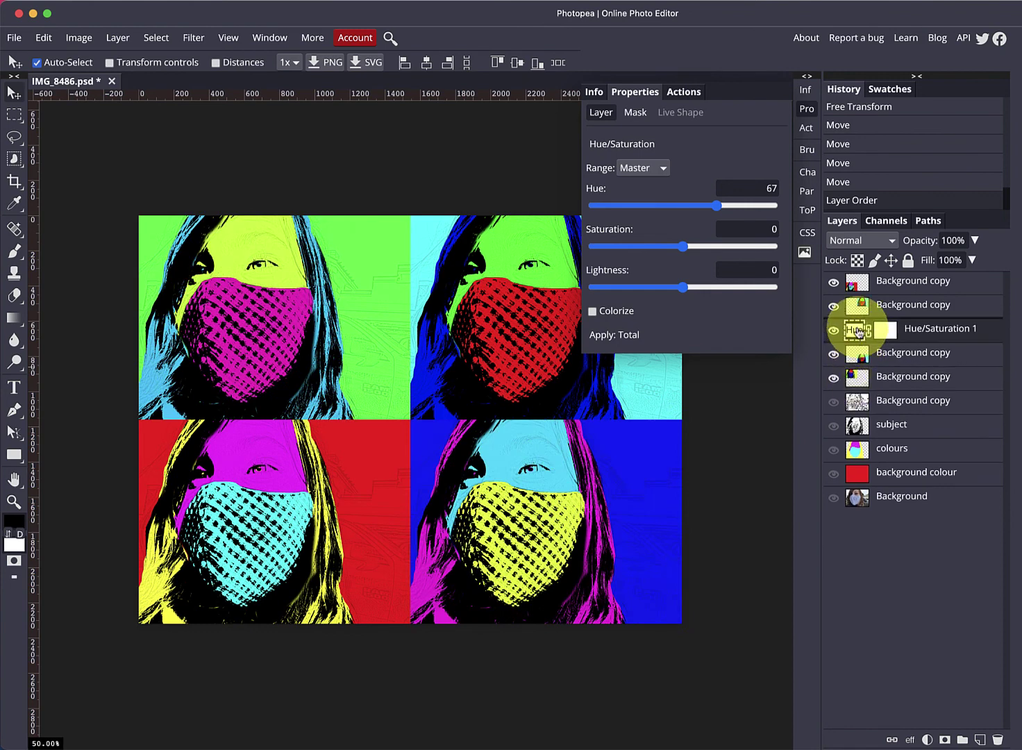
left_click_drag(860, 333, 856, 372)
left_click(833, 379)
left_click(833, 379)
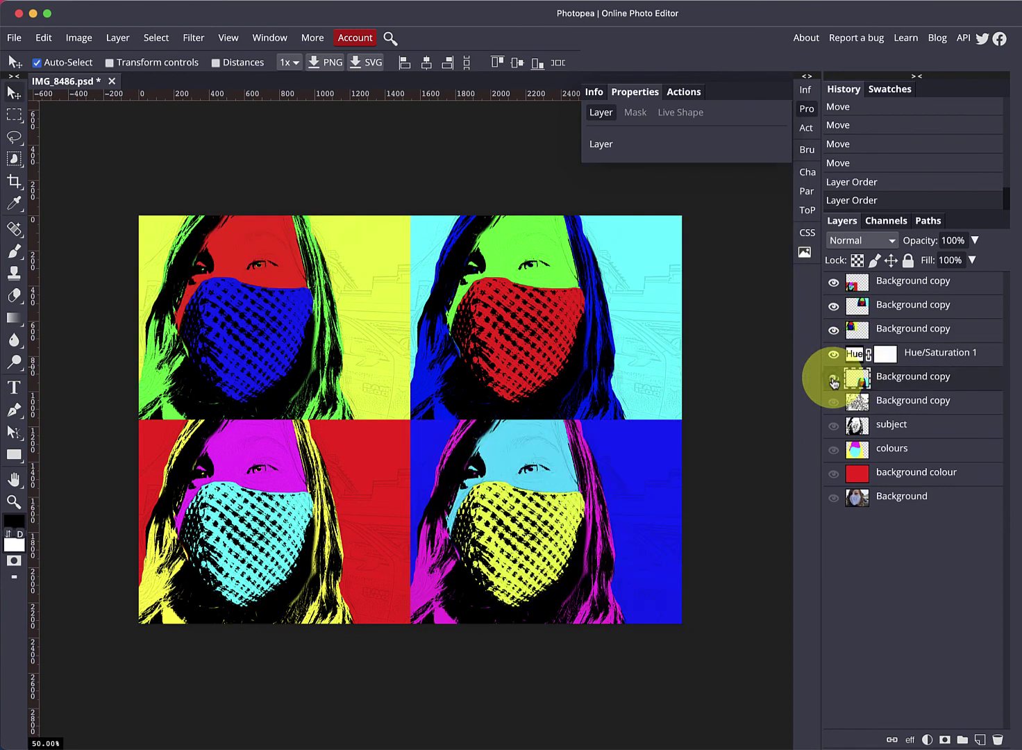
left_click(833, 379)
left_click(833, 379)
Check the effect of Hue/Saturation 1 on the lower-right version, and merge the adjustment down into that layer.
left_click(833, 355)
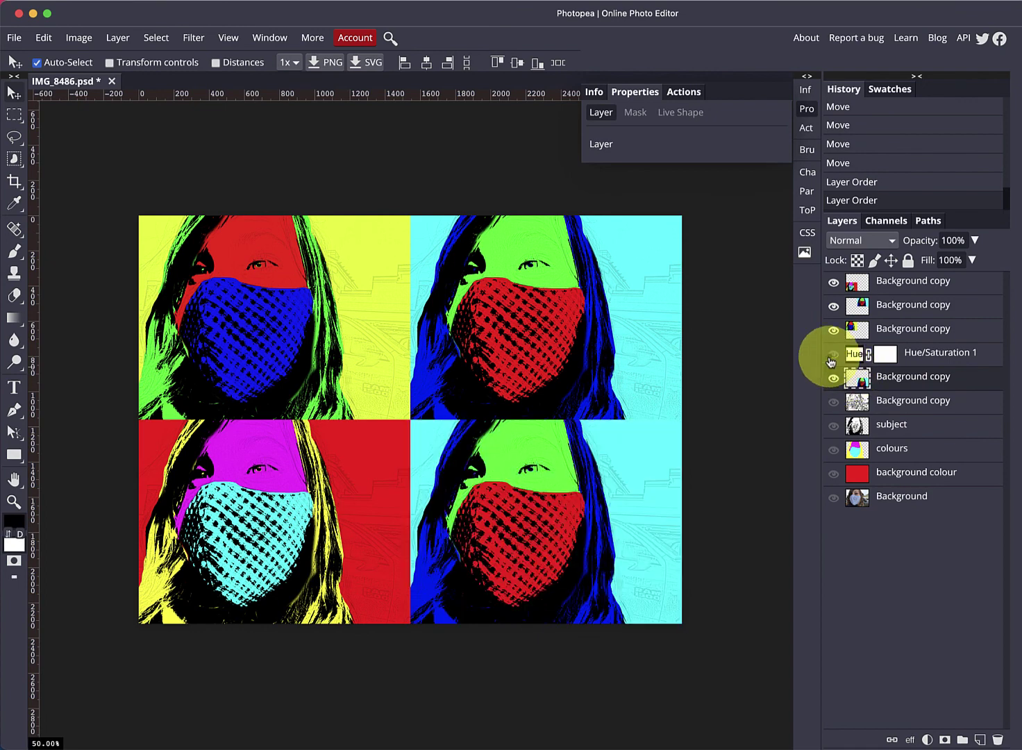
left_click(832, 356)
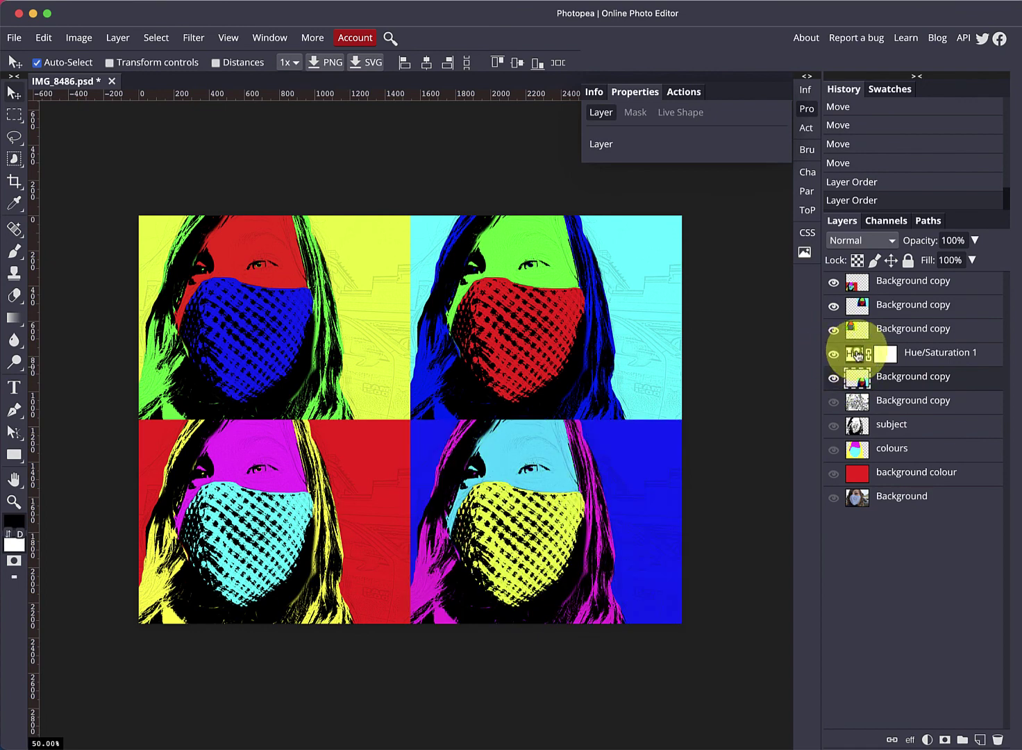
left_click(857, 355)
key("ctrl+e")
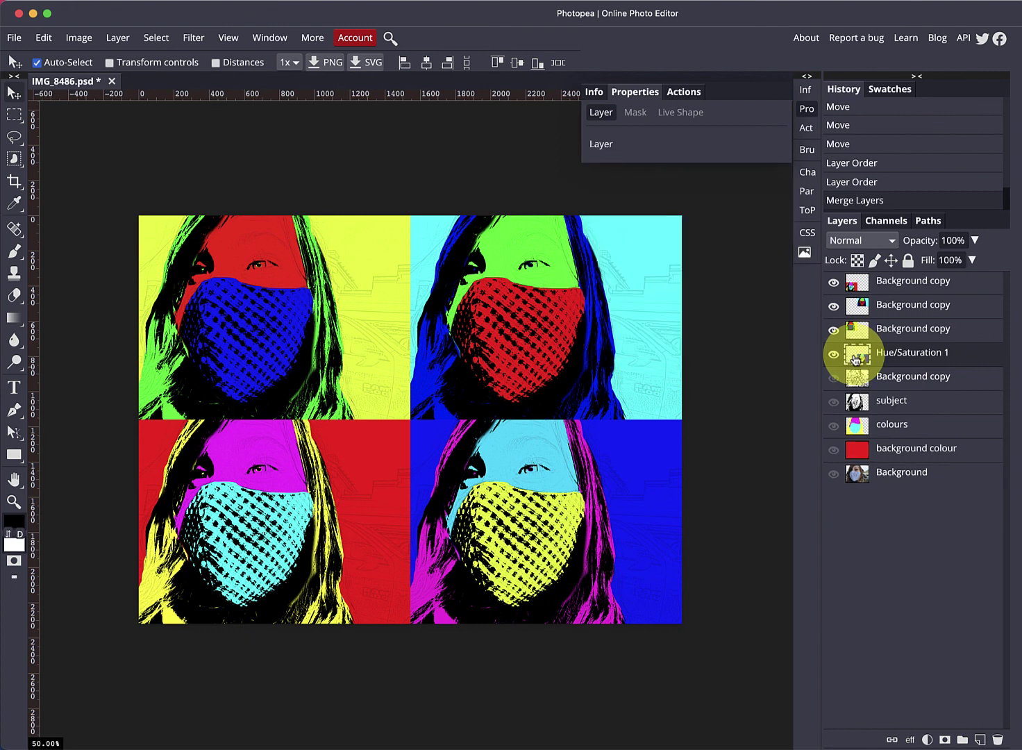